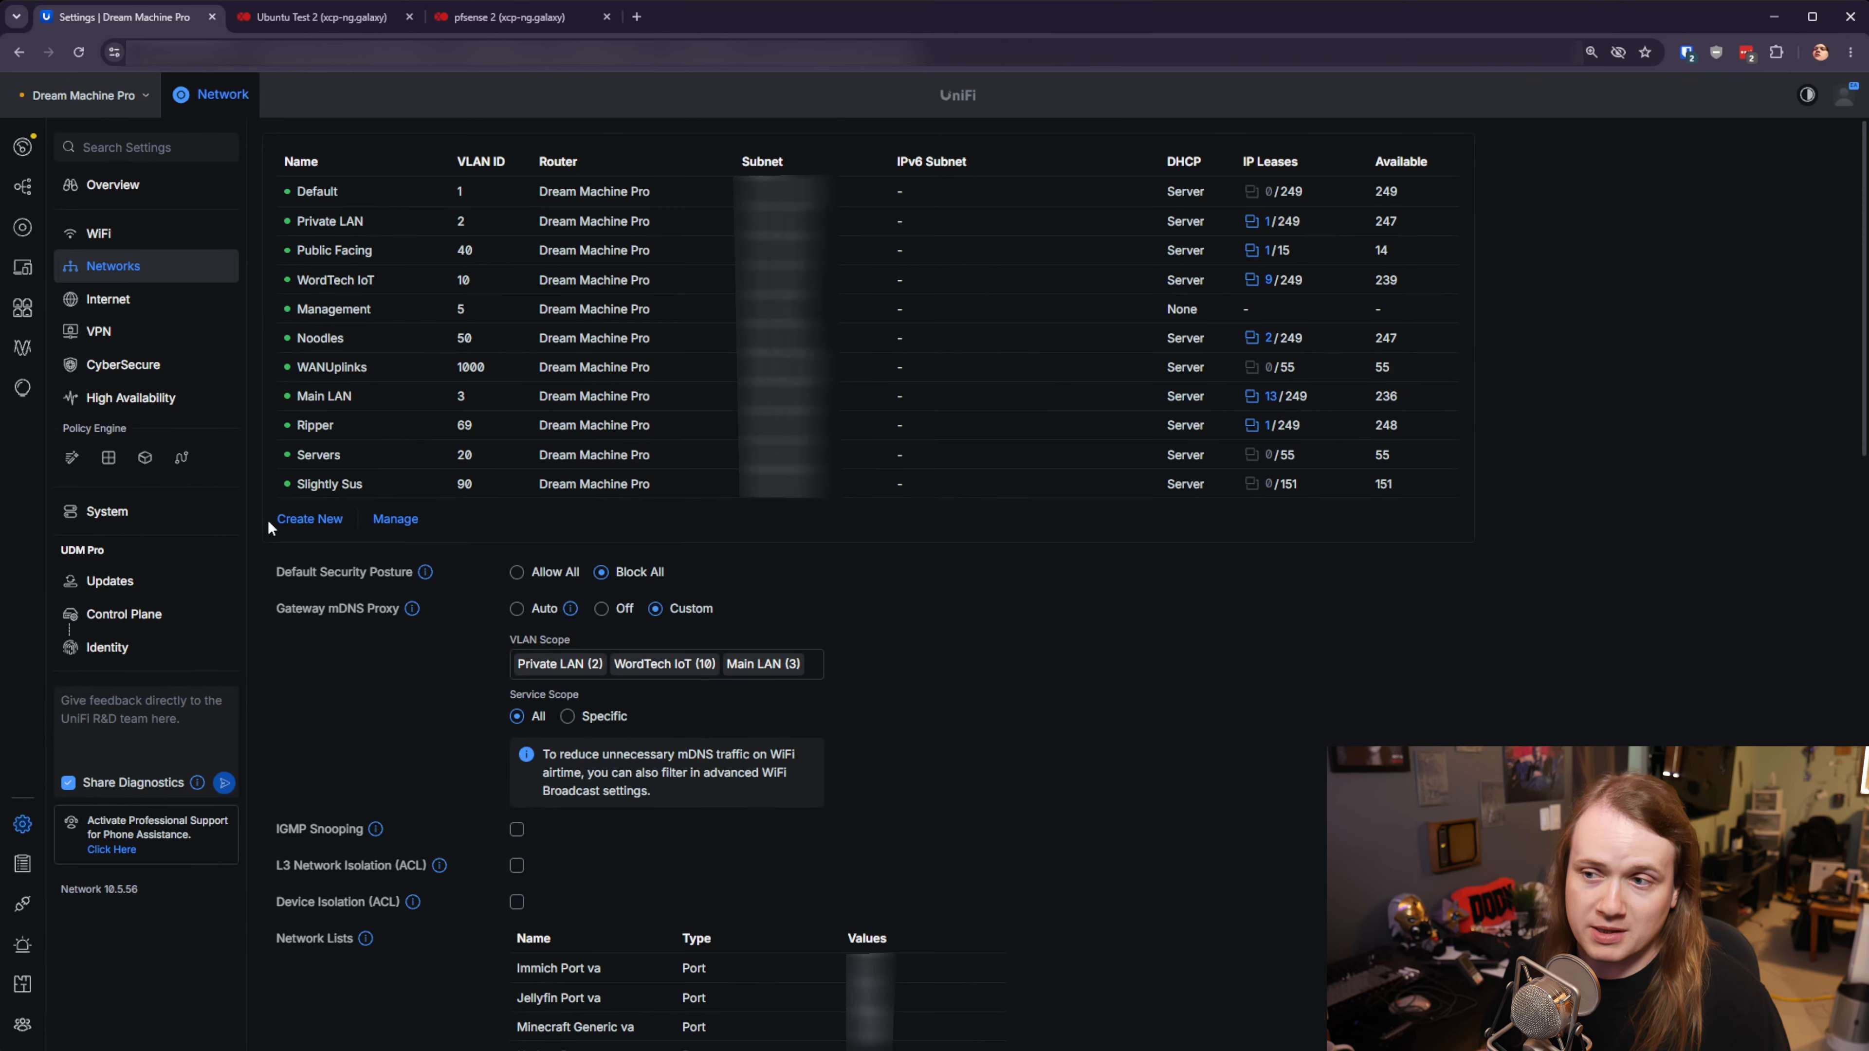
- Create the 'IPsec Testing' network on VLAN ID 88, keeping Third-party Gateway, and save it
click(289, 520)
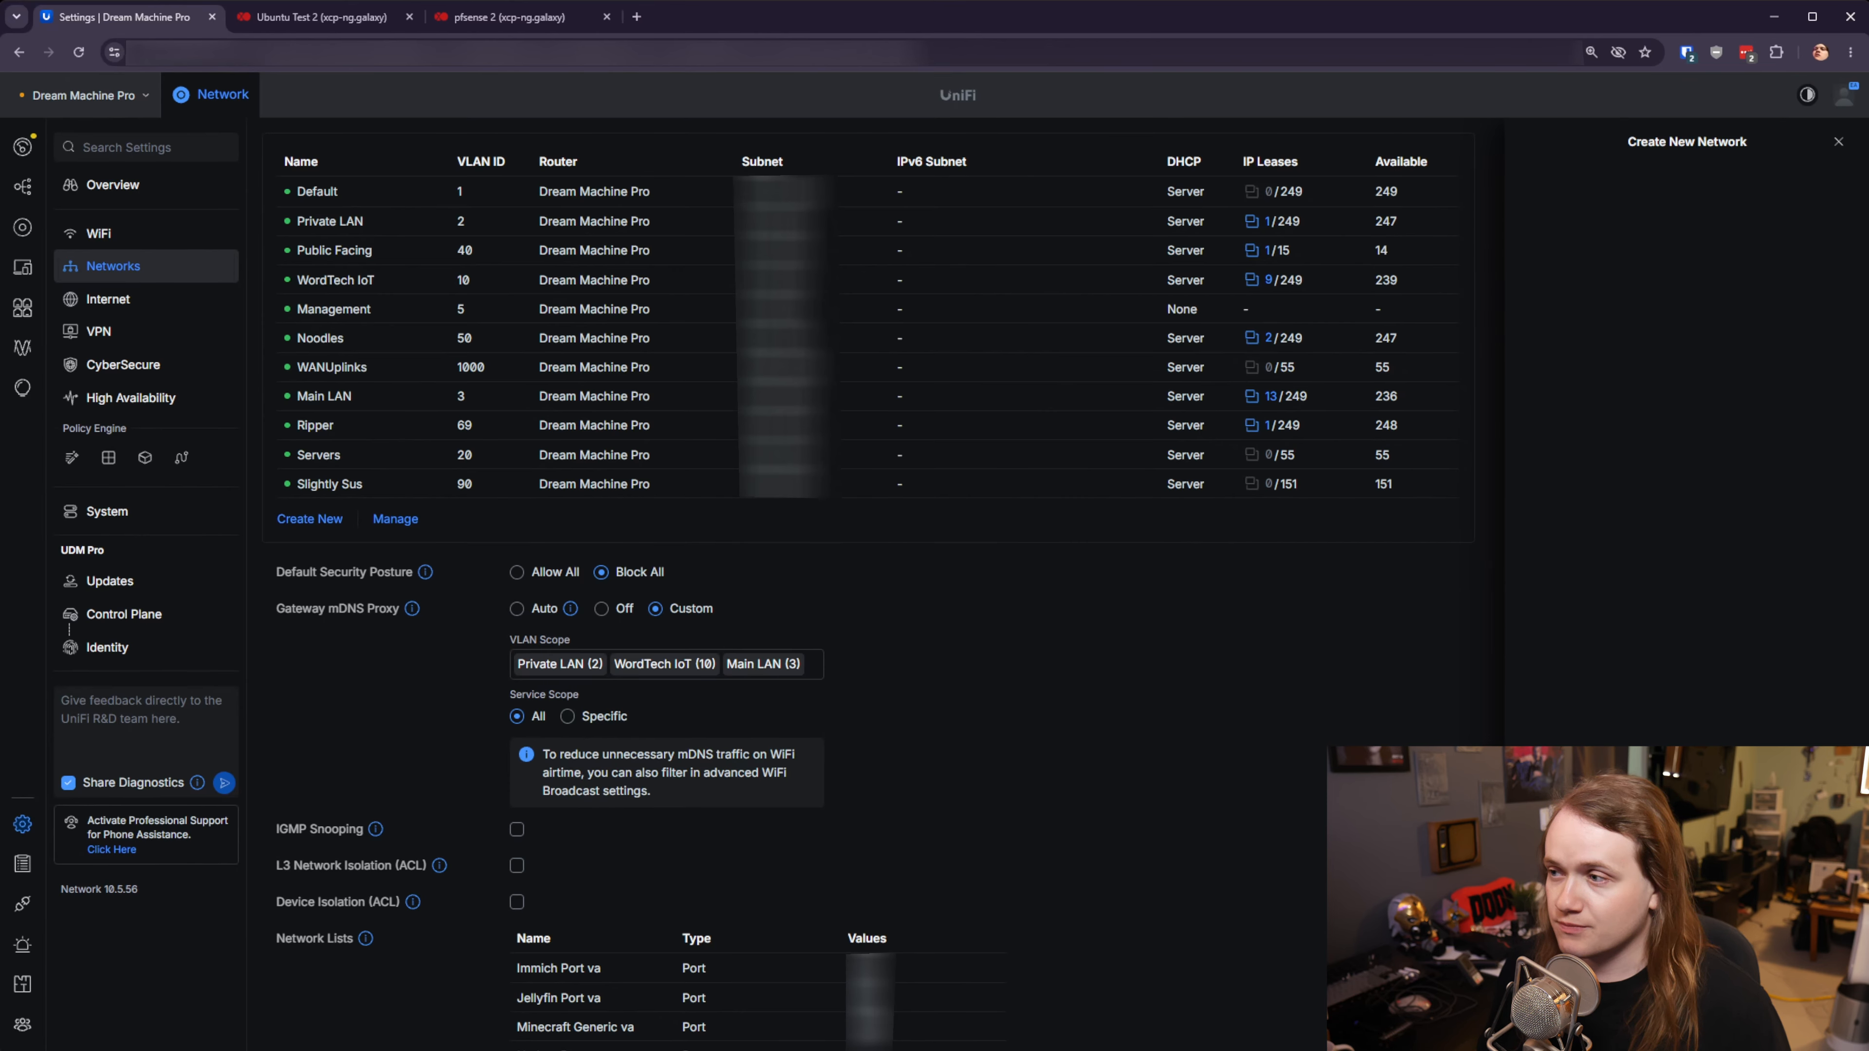
click(1640, 215)
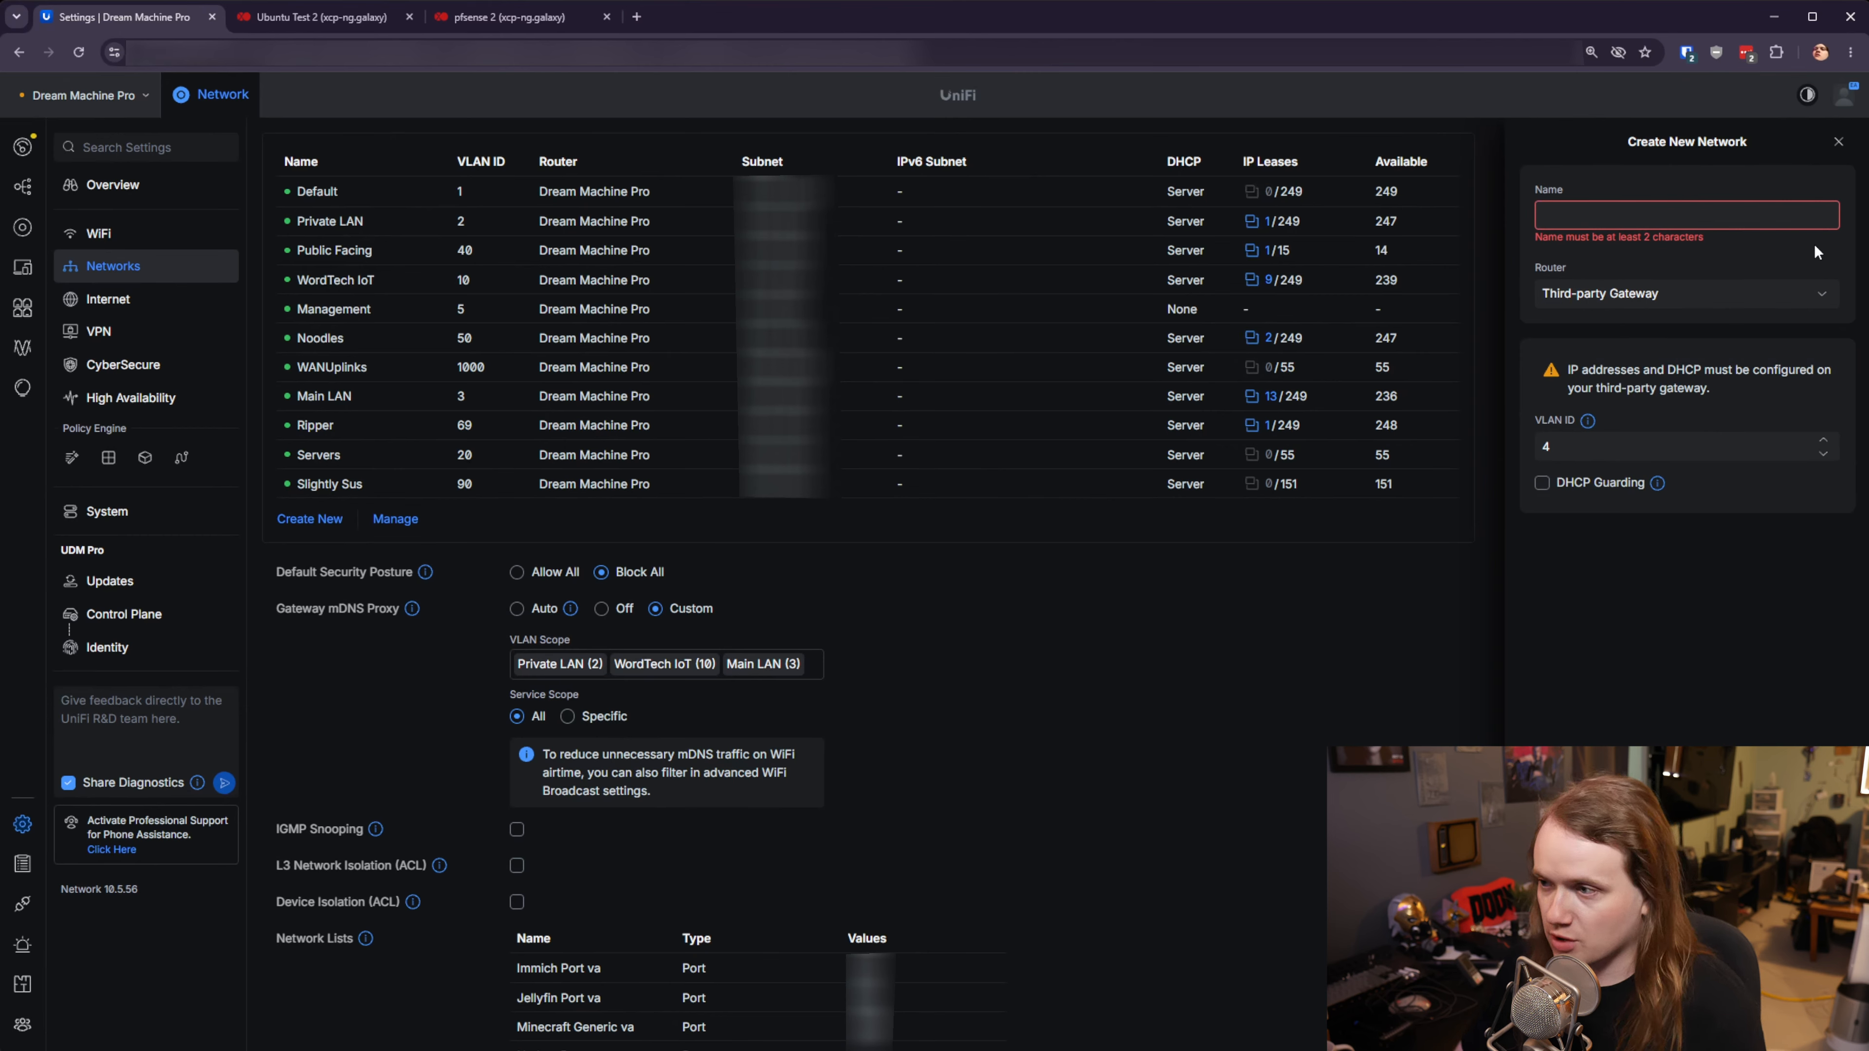
text(IPsec)
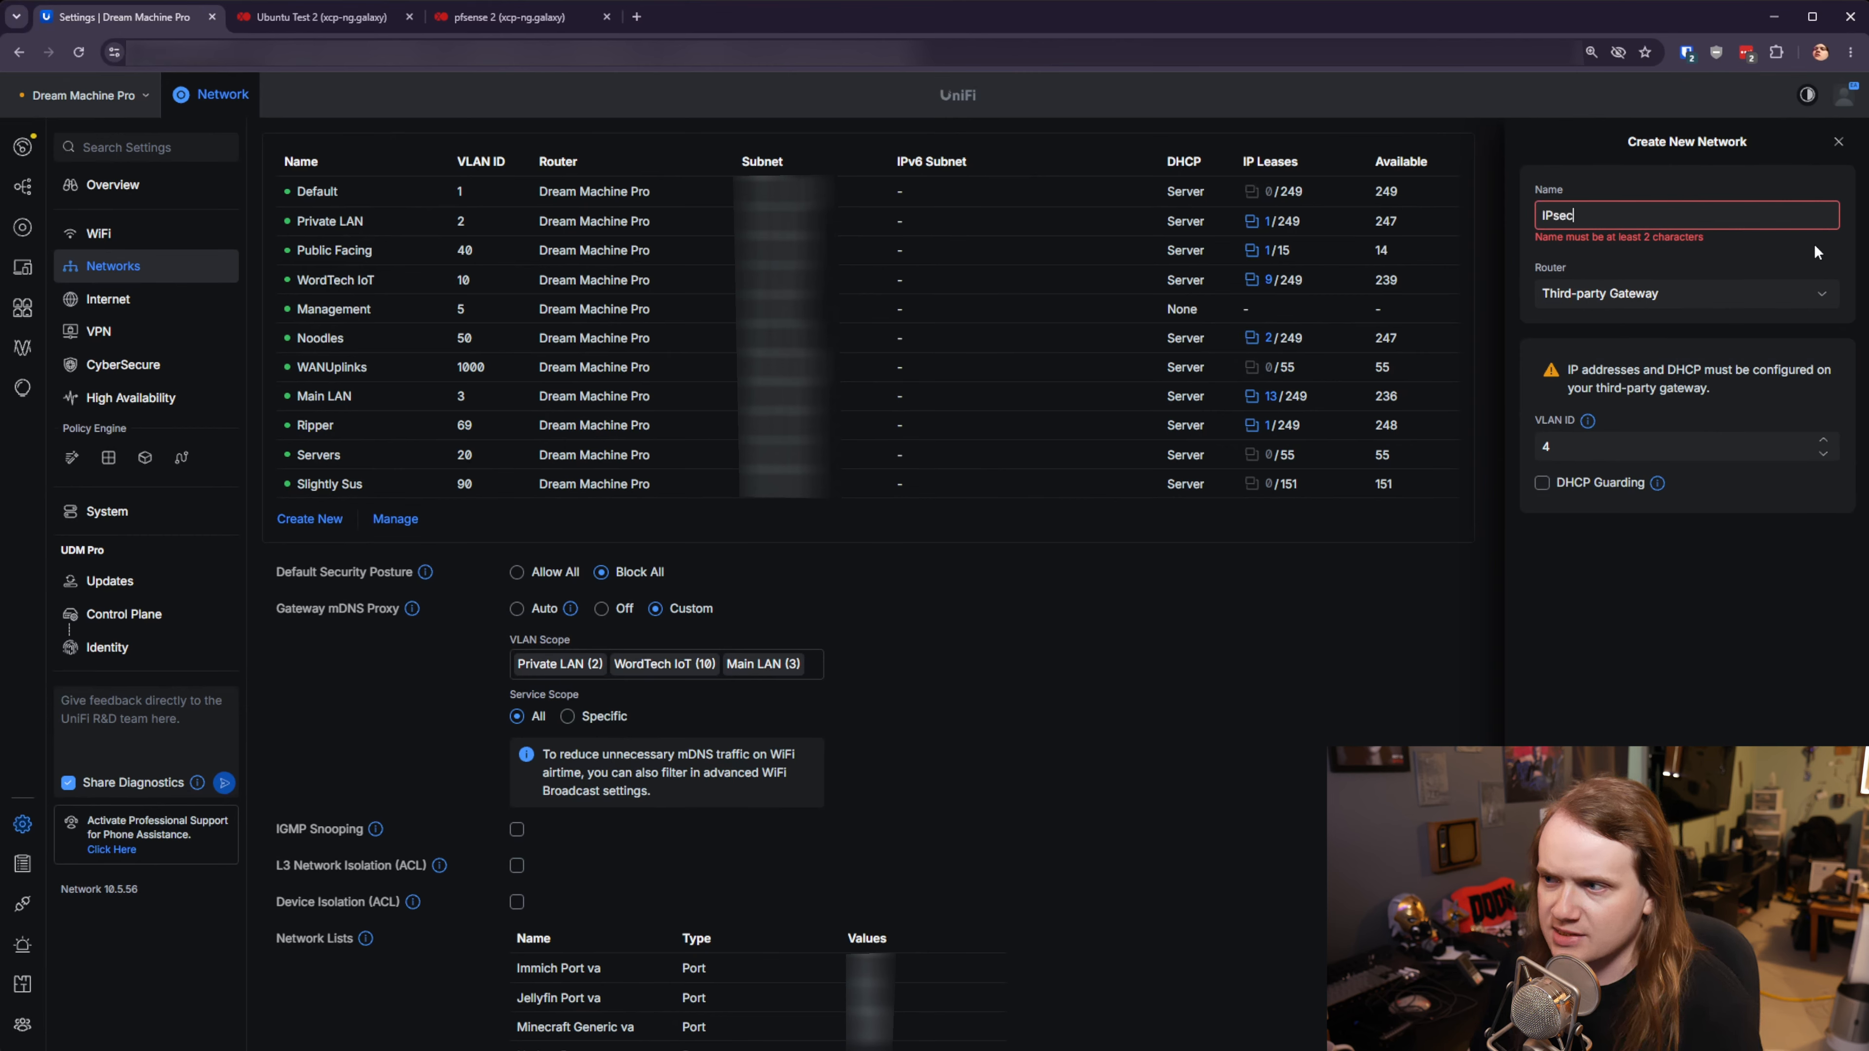
text( Testing)
click(1640, 426)
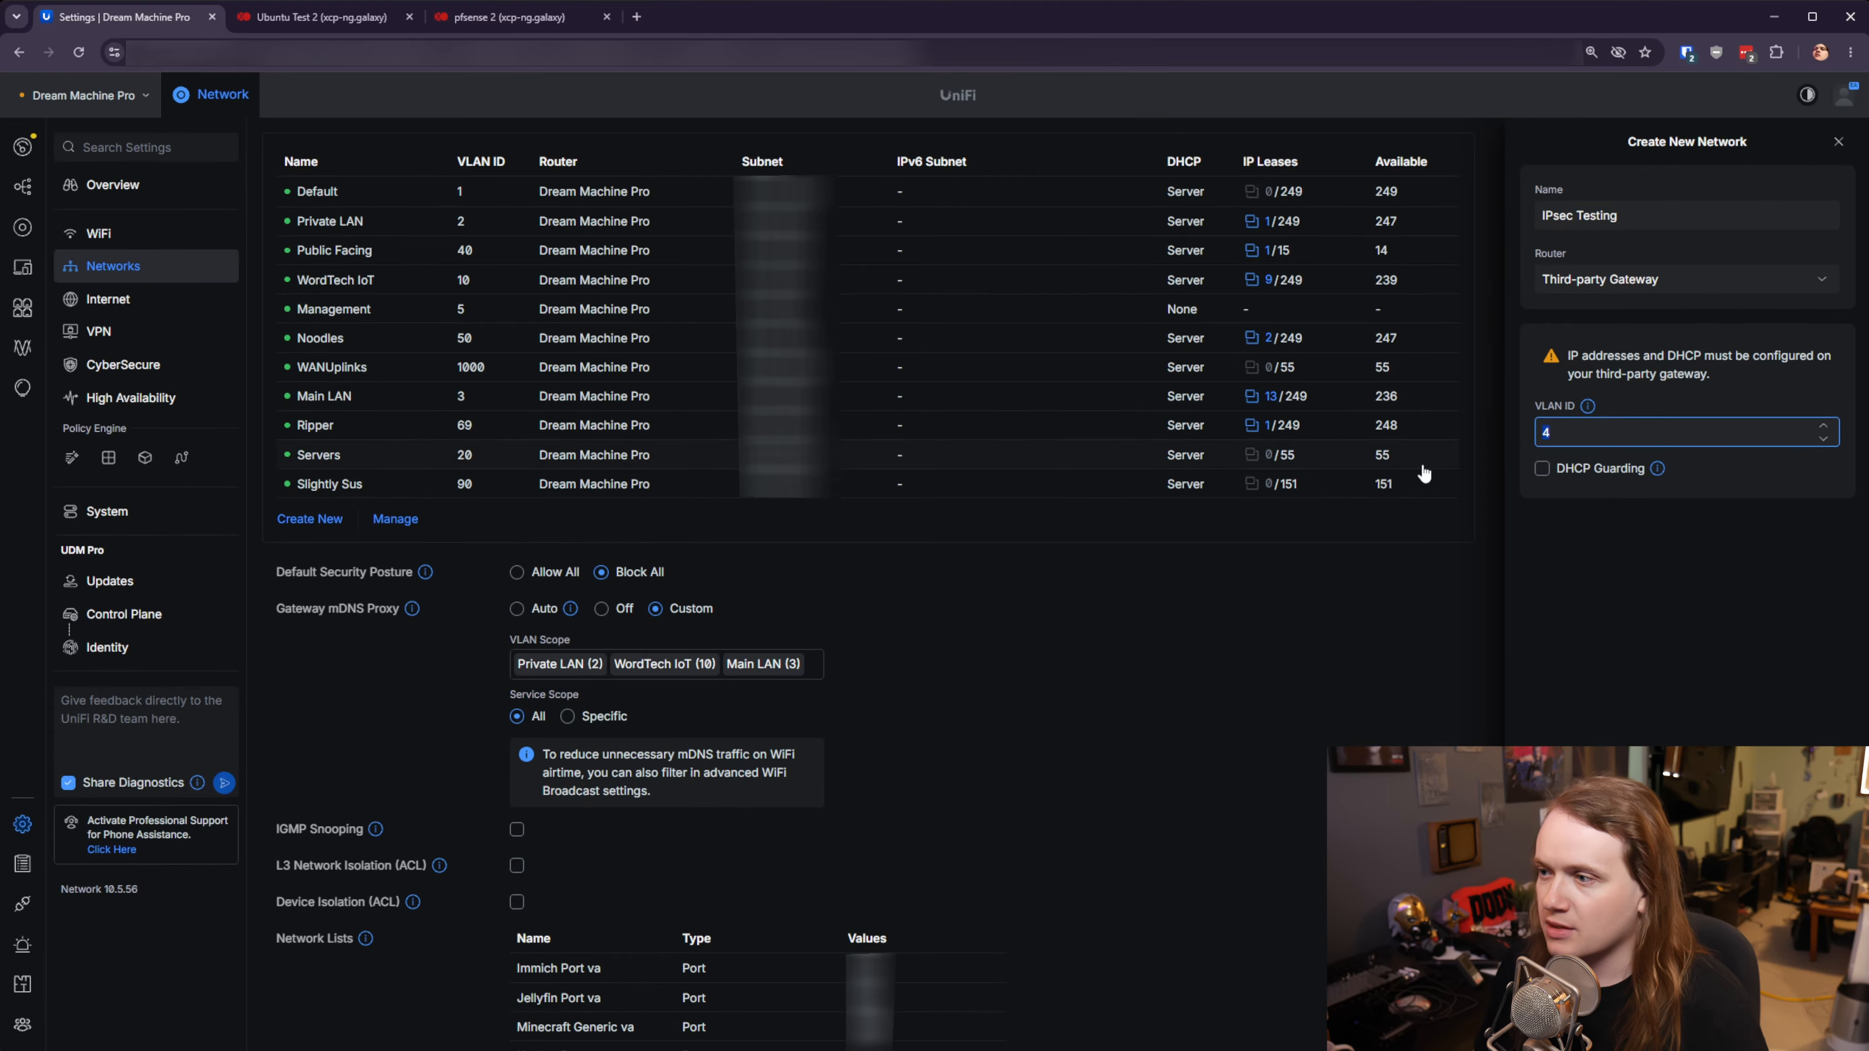
text(88)
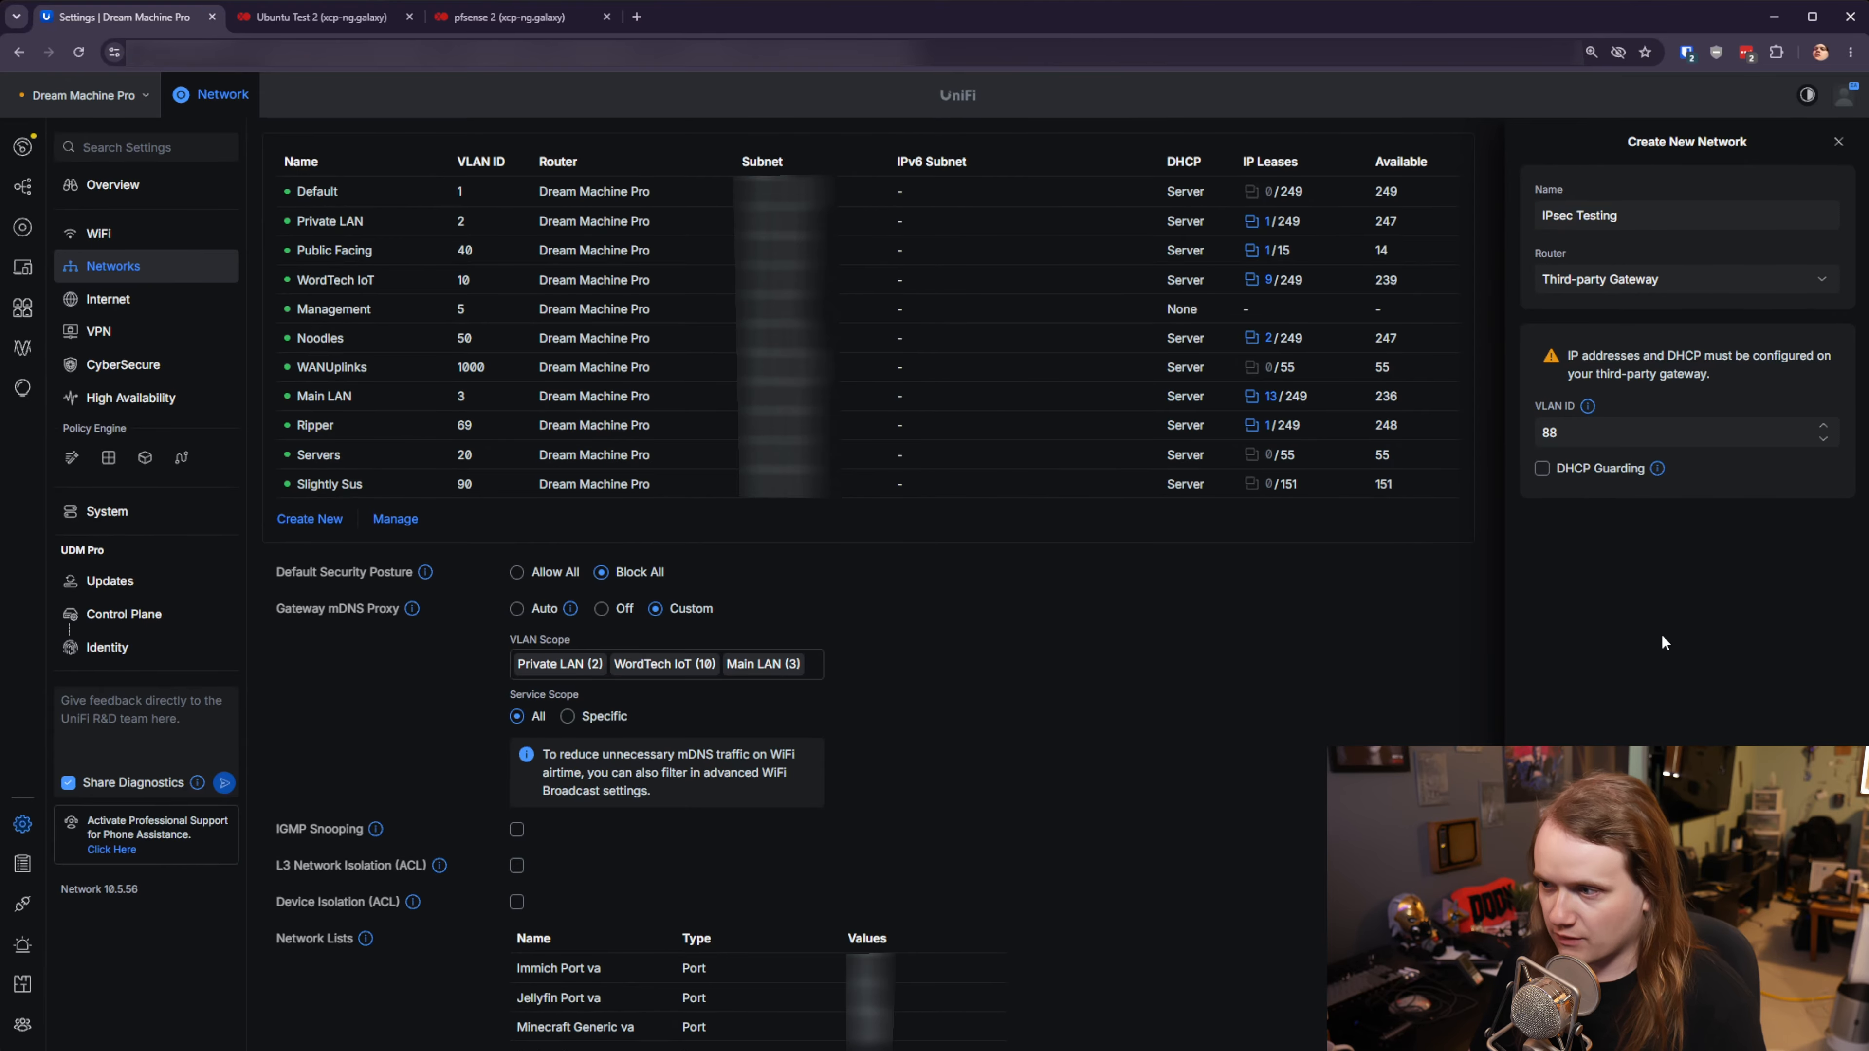
click(1662, 633)
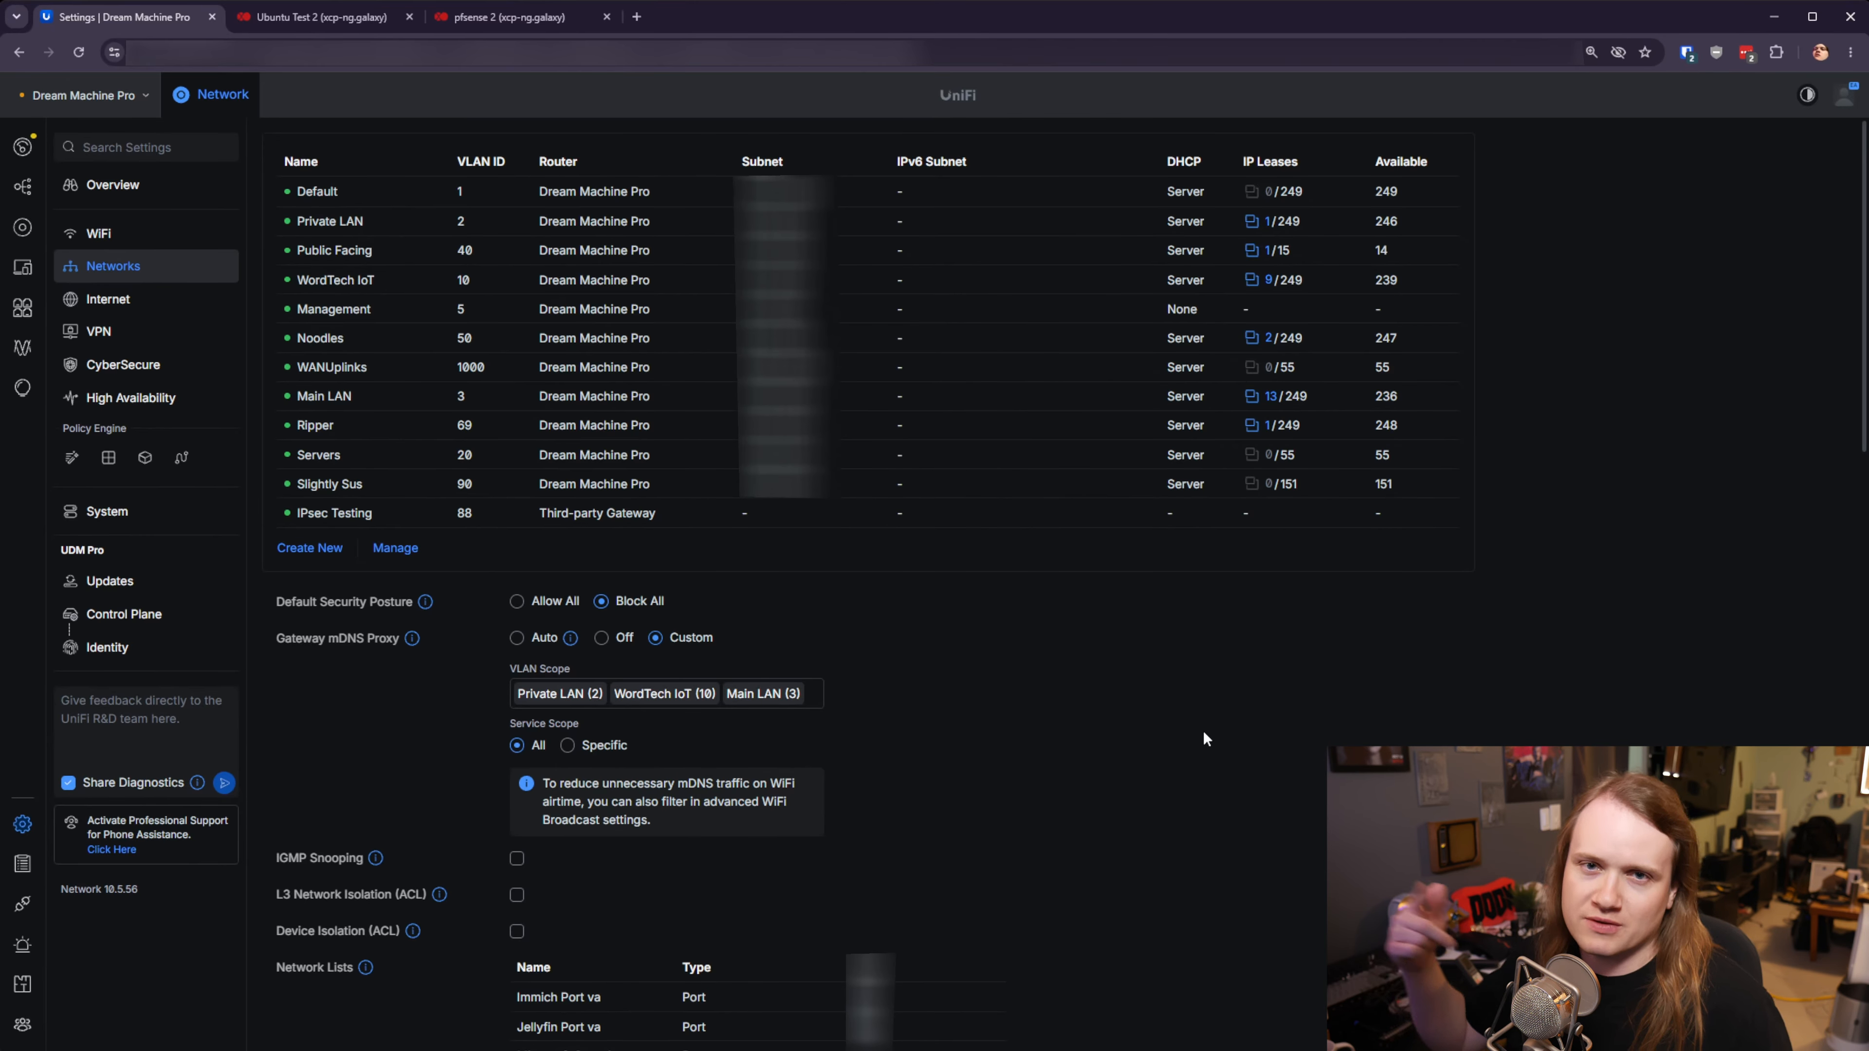
- Start a new WAN named 'IPsec Testing' on Port 8 (GbE) with Advanced set to Manual
click(144, 308)
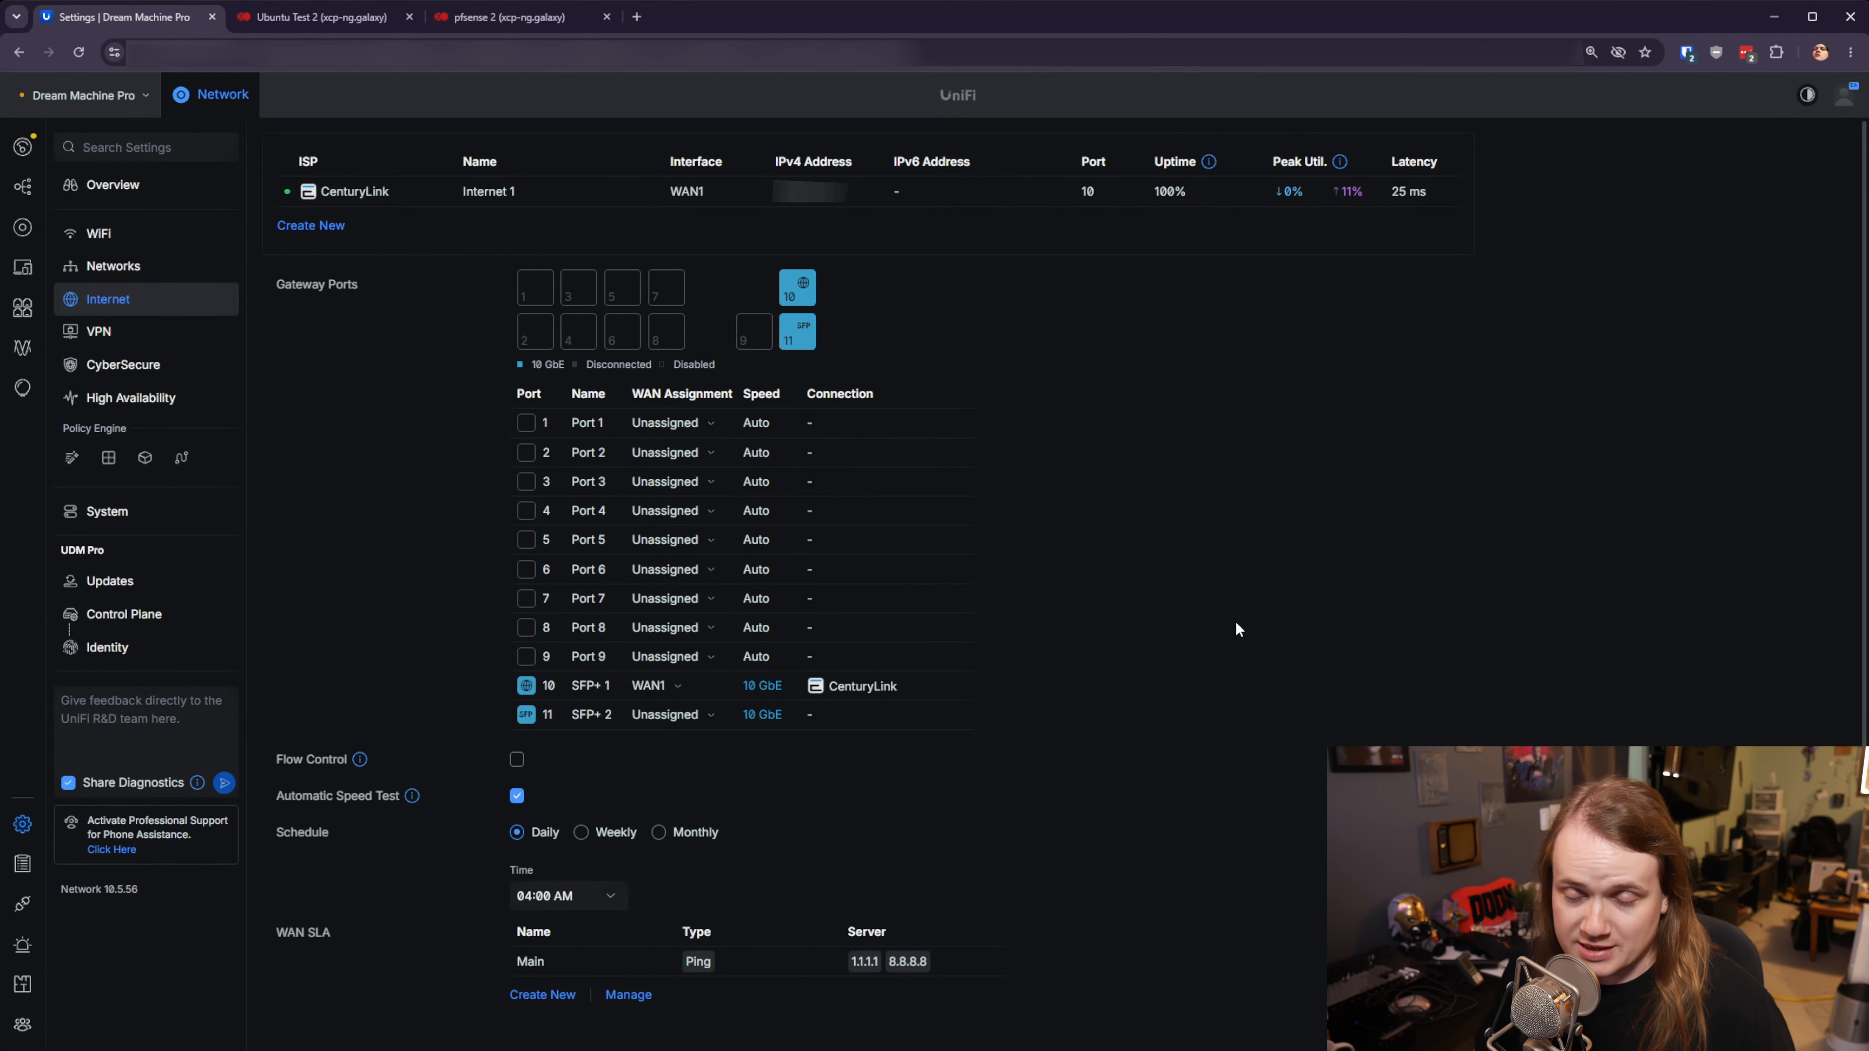
click(302, 228)
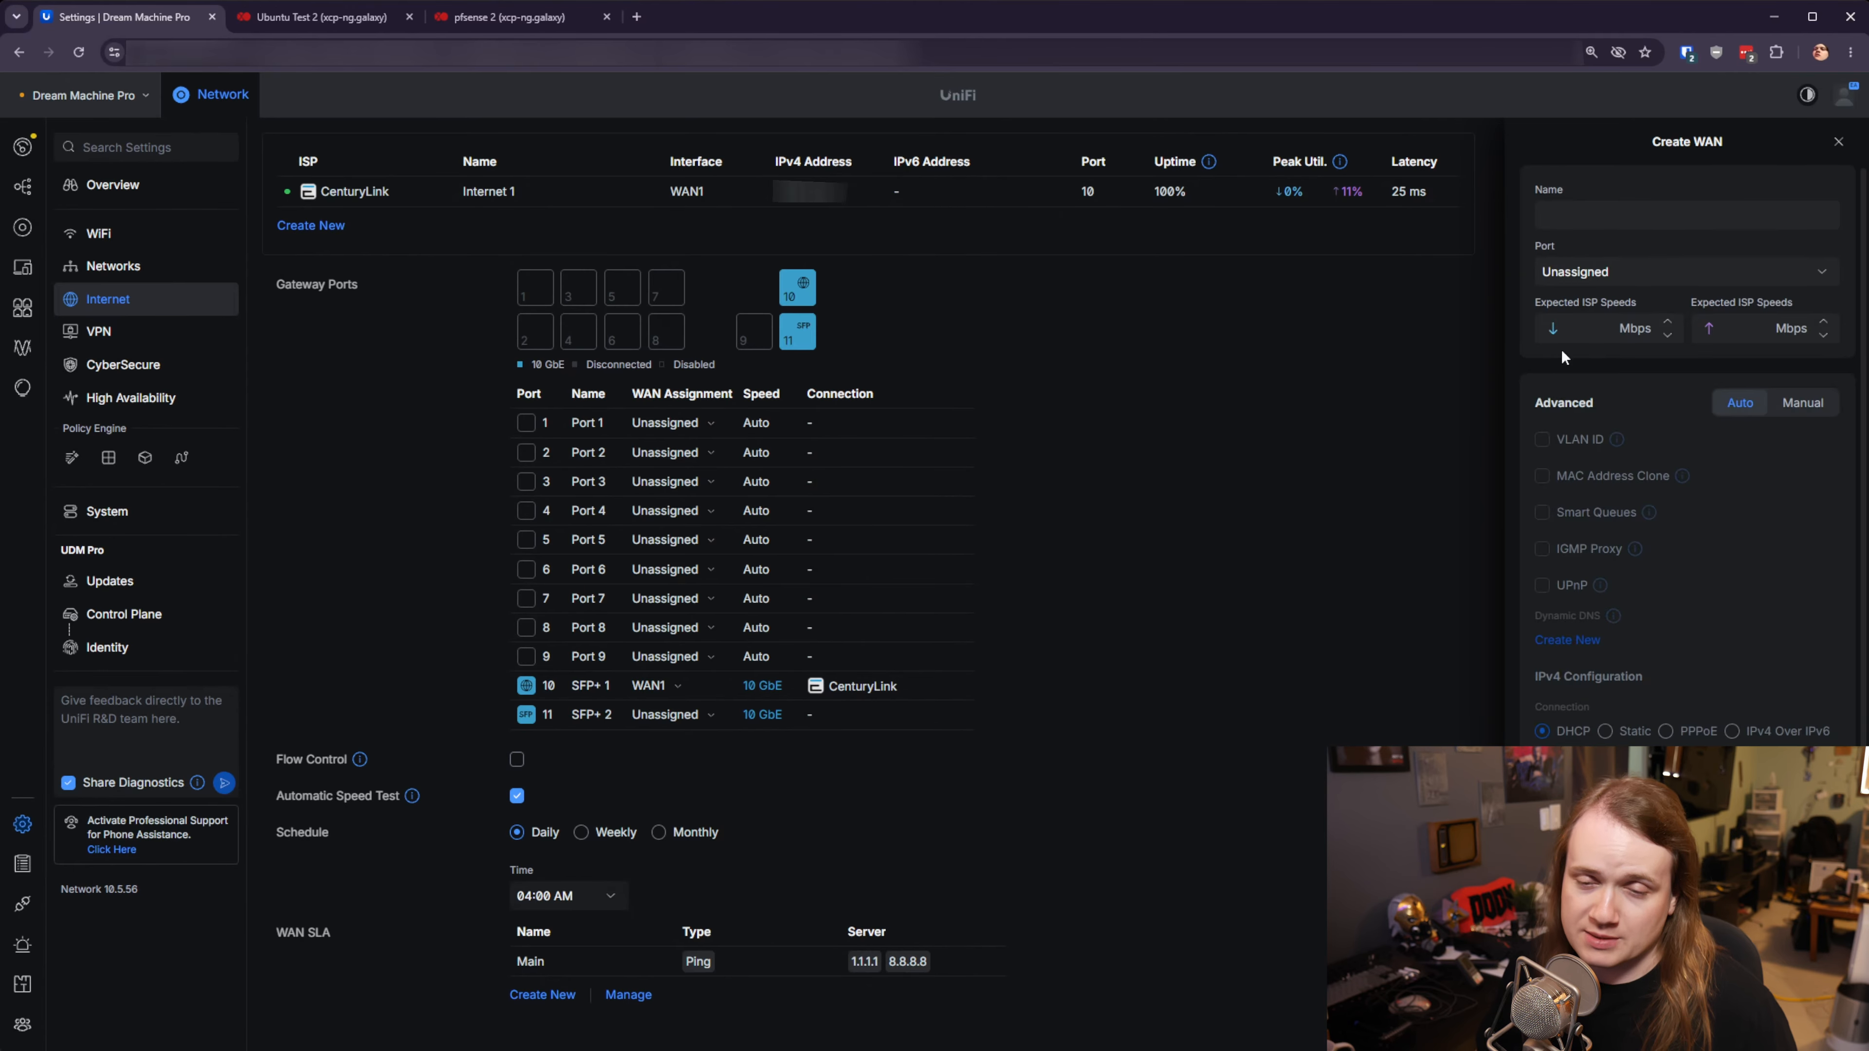
click(1594, 221)
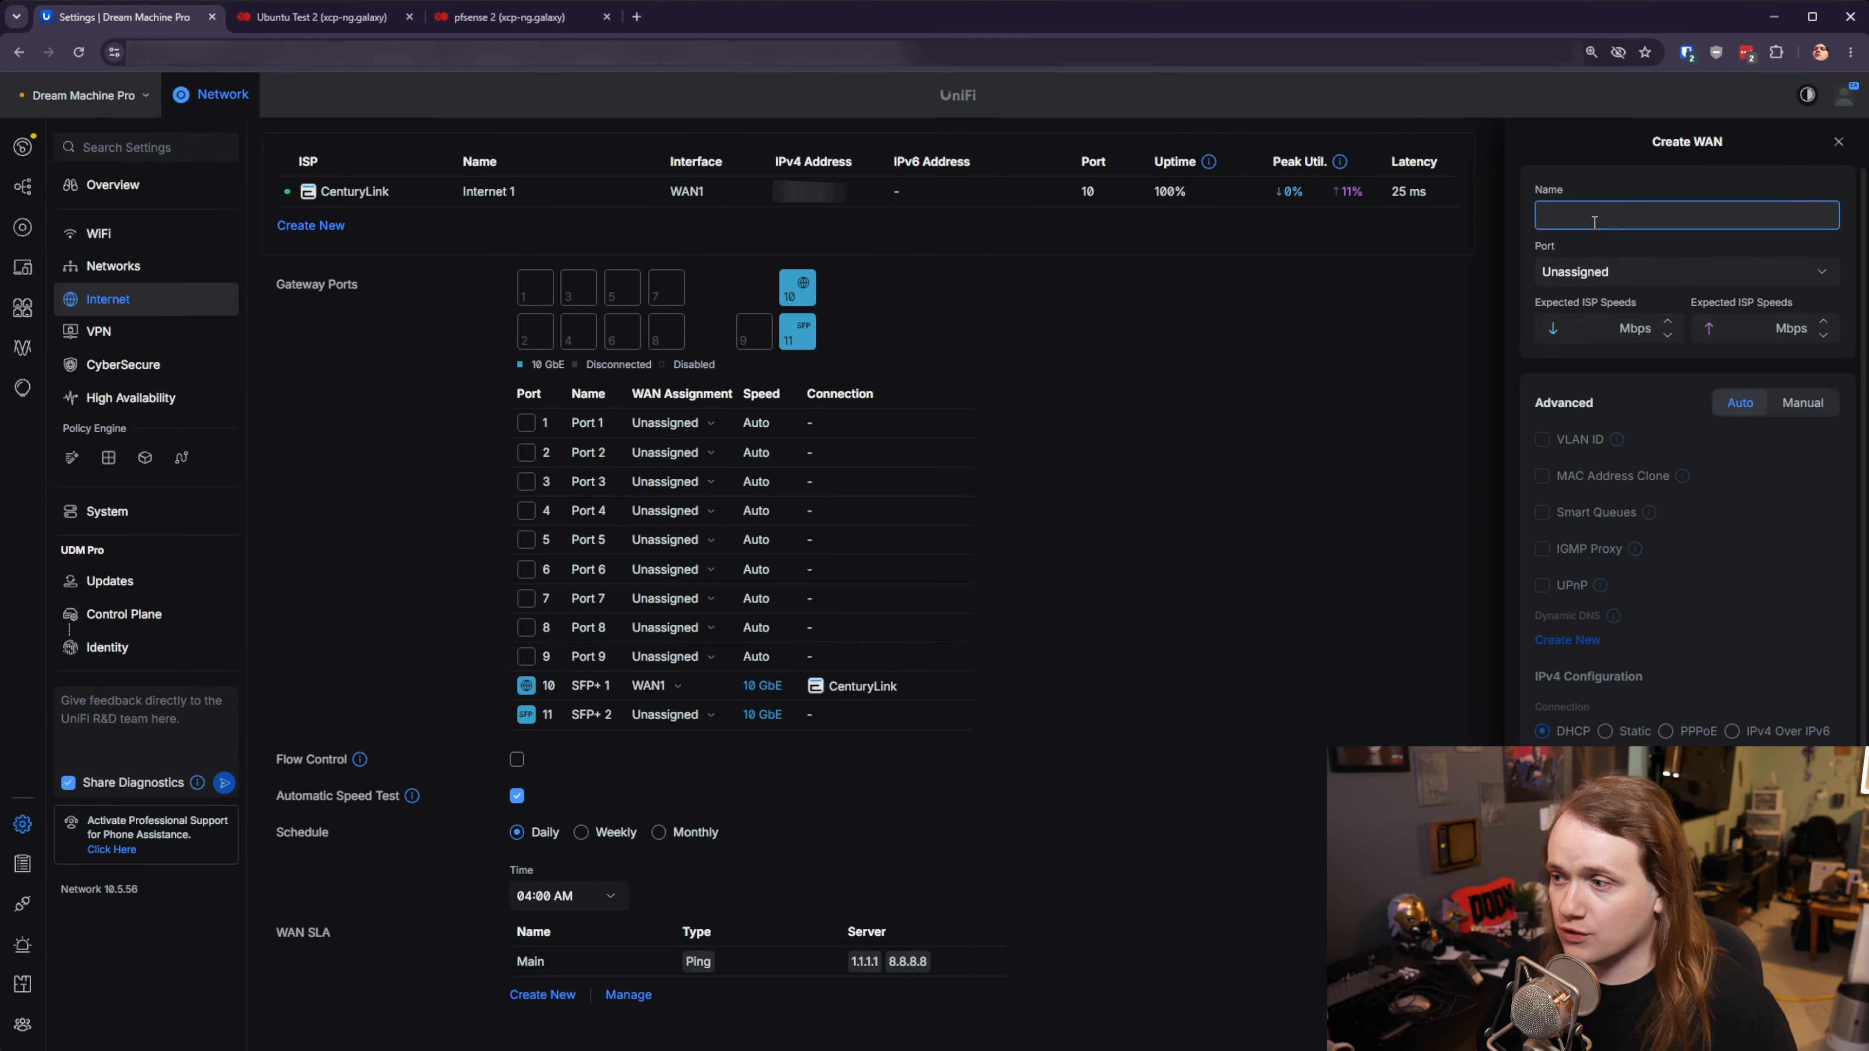
text(IPsec Testing)
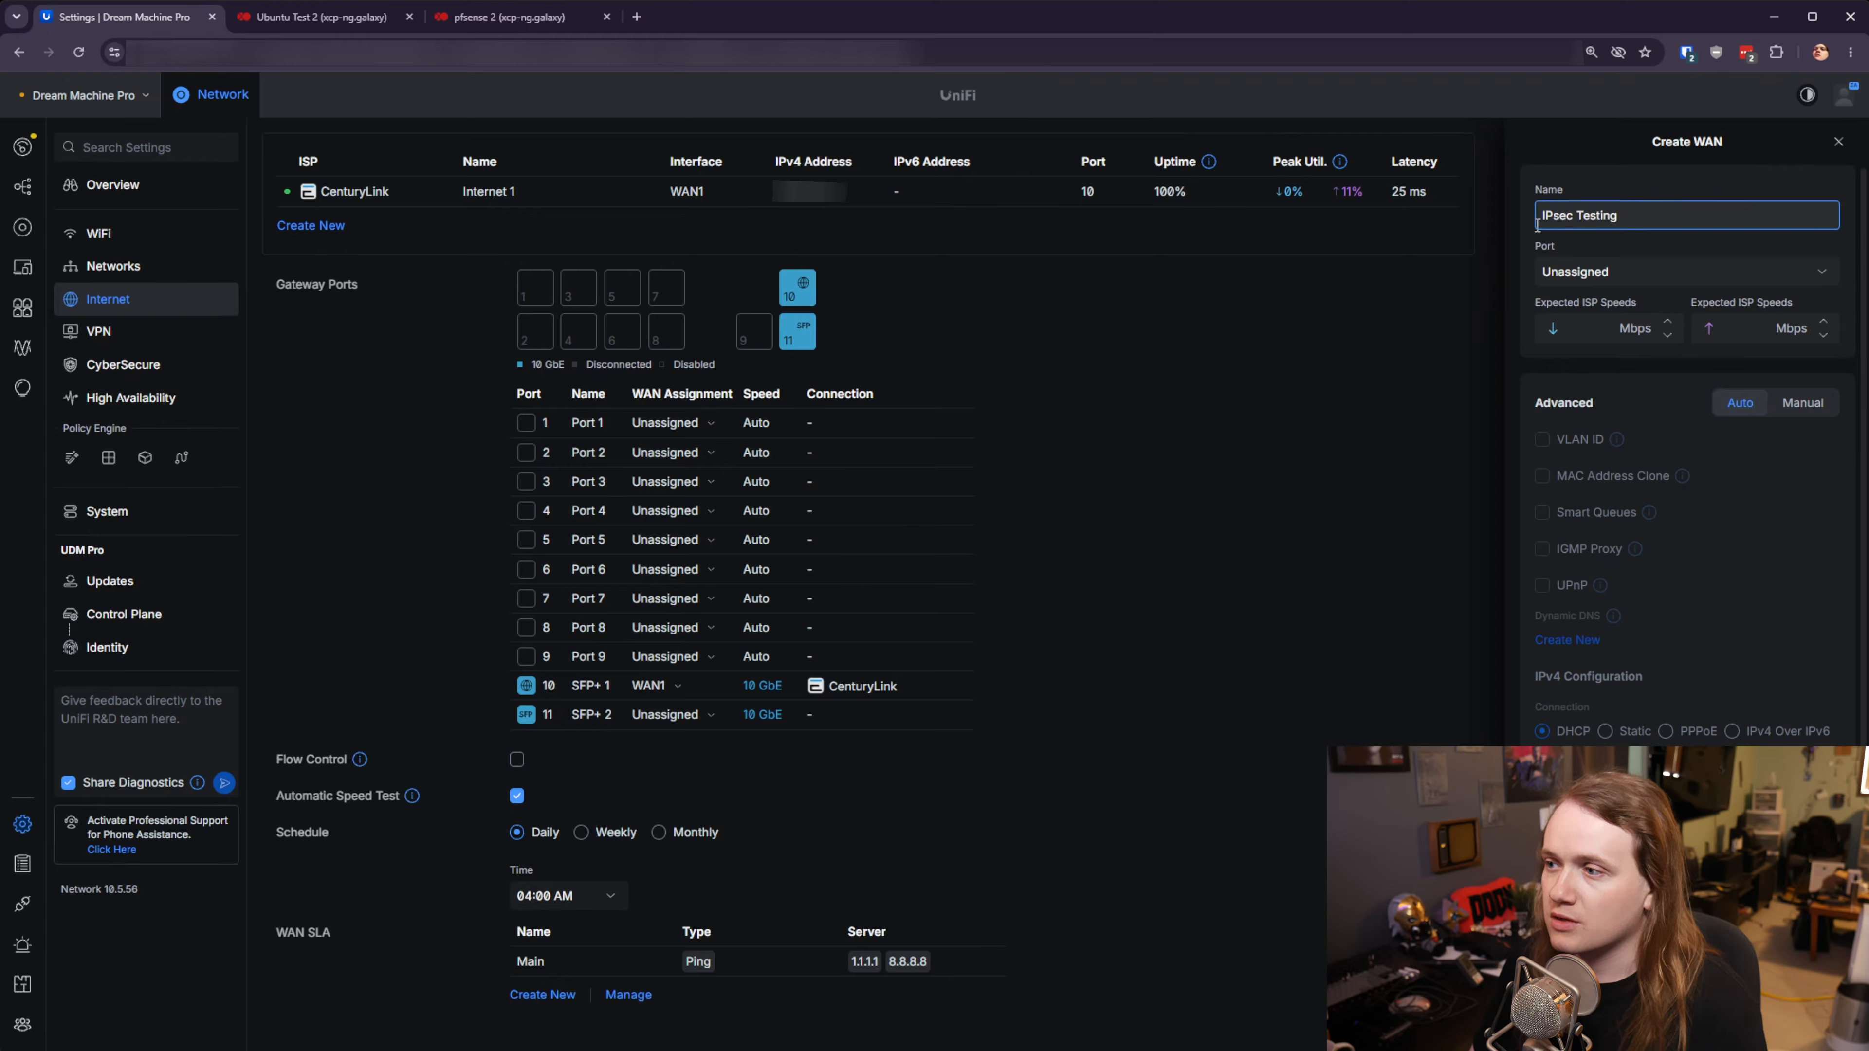
click(1637, 274)
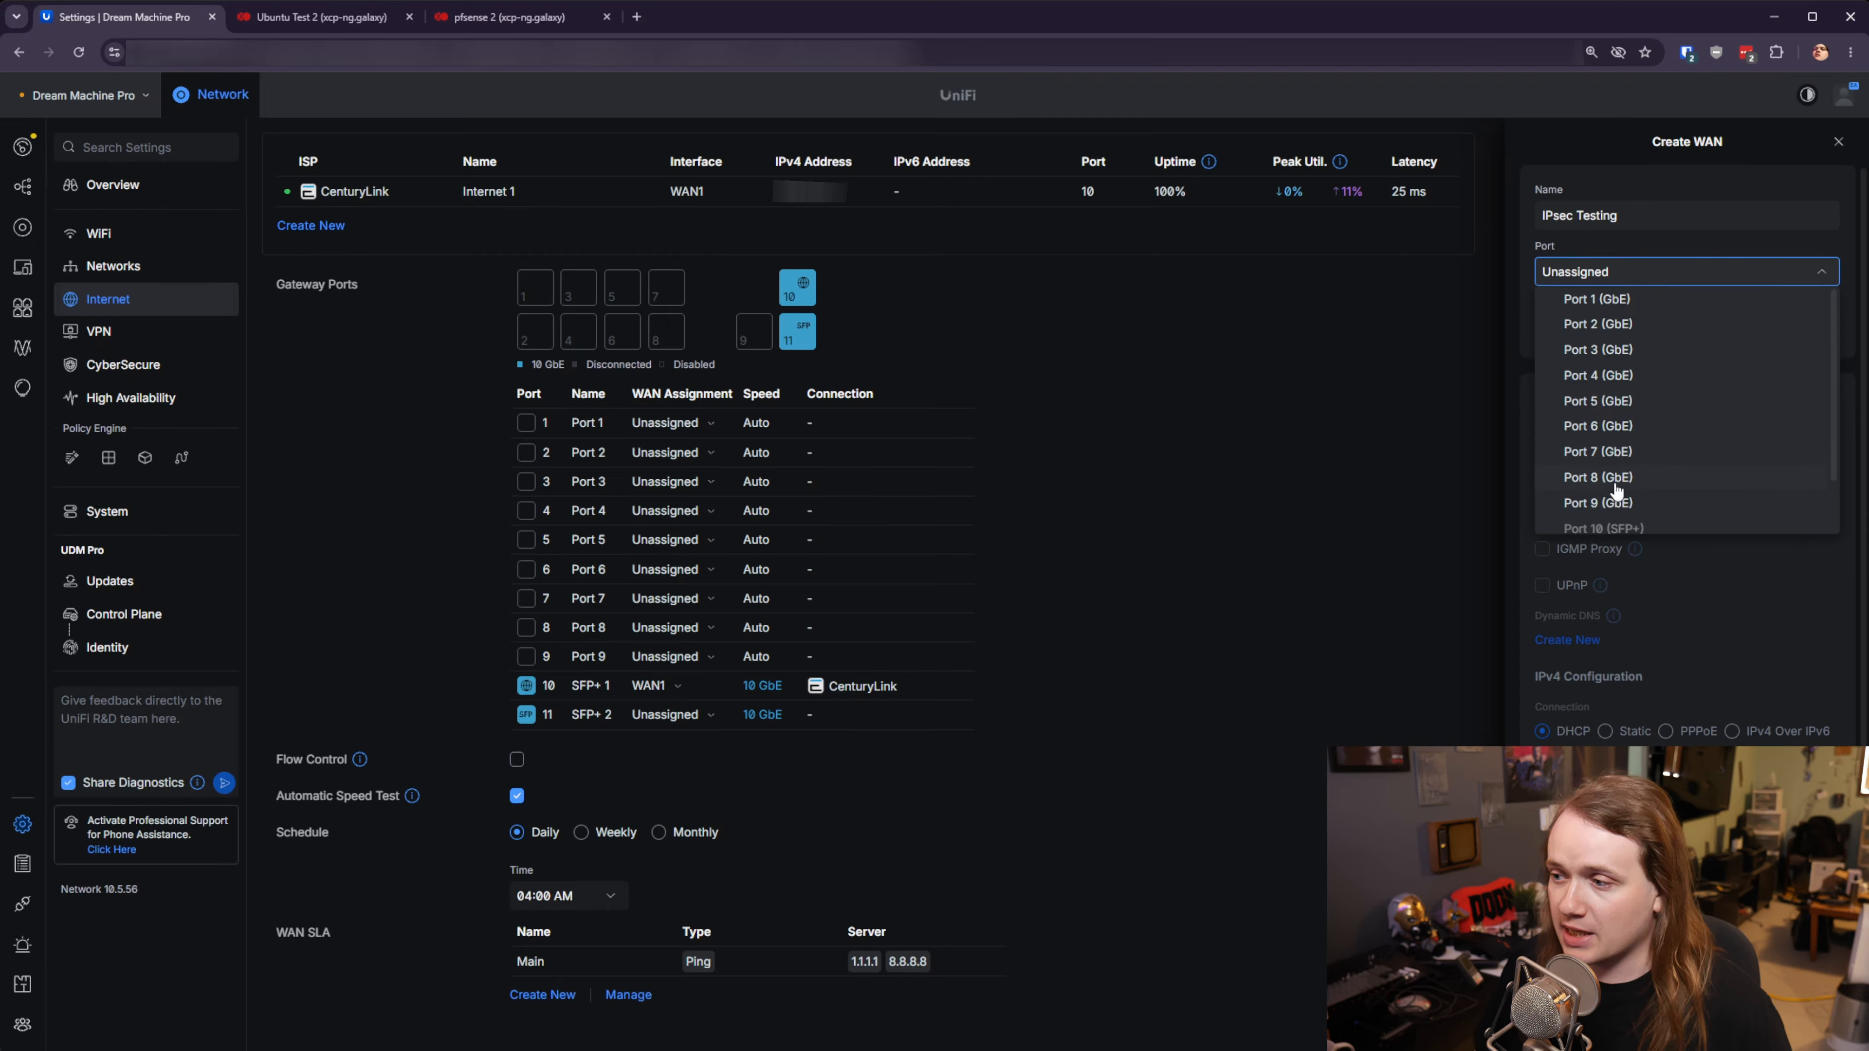
click(1598, 477)
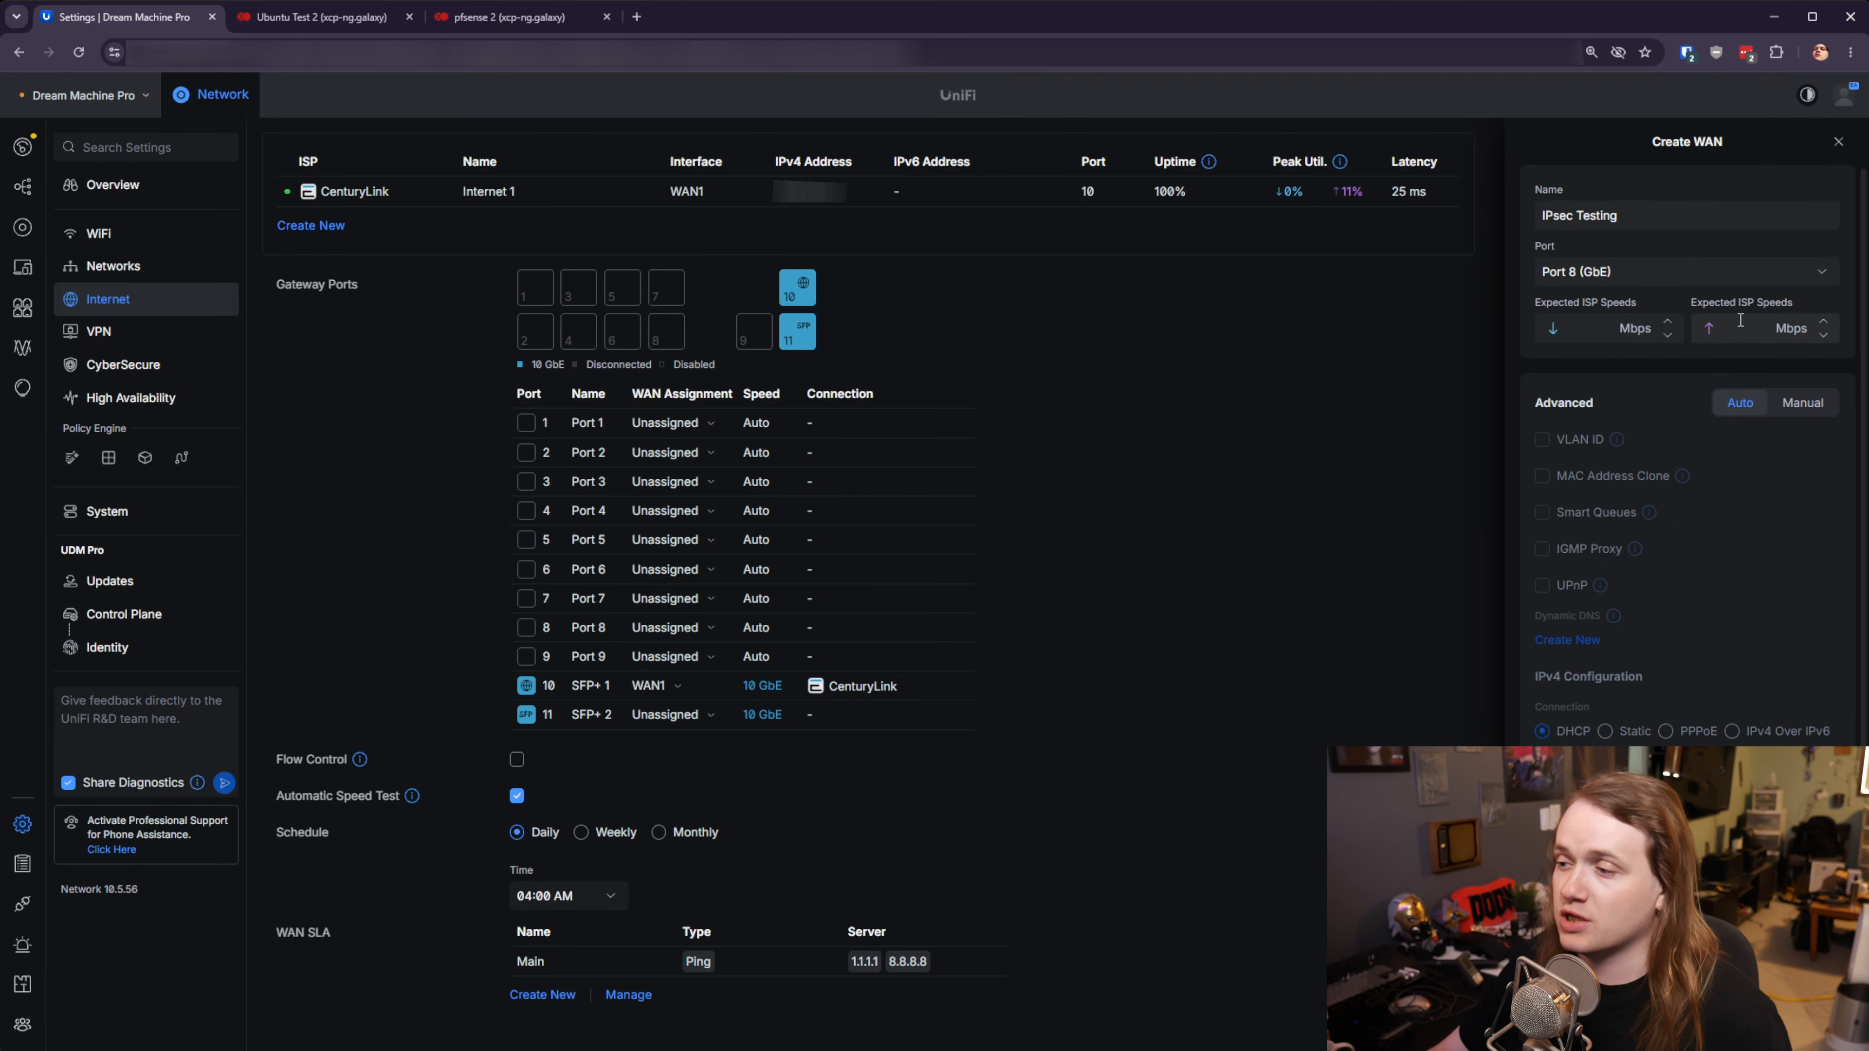
click(1787, 400)
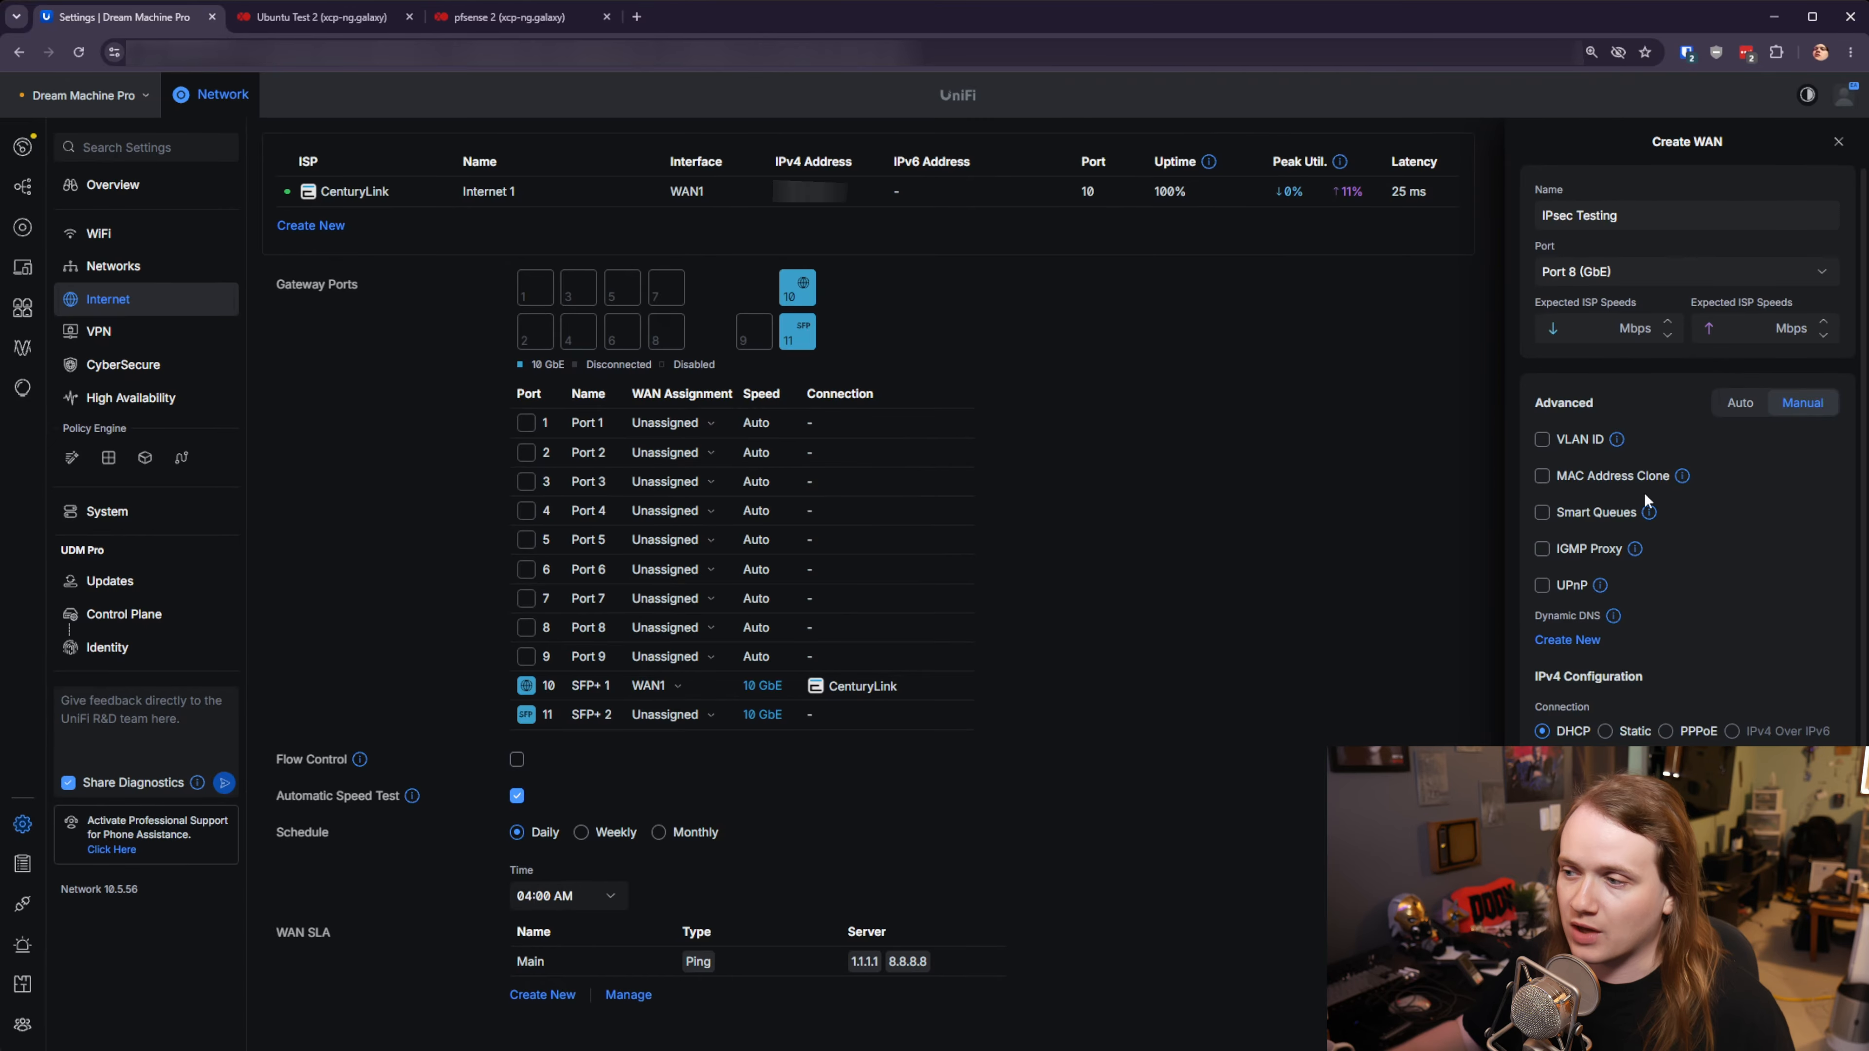
scroll(1731, 632, down, 1)
- Give the WAN static IPv4 192.168.20.10/24 with gateway 192.168.20.1 and apply it as a test
click(1606, 726)
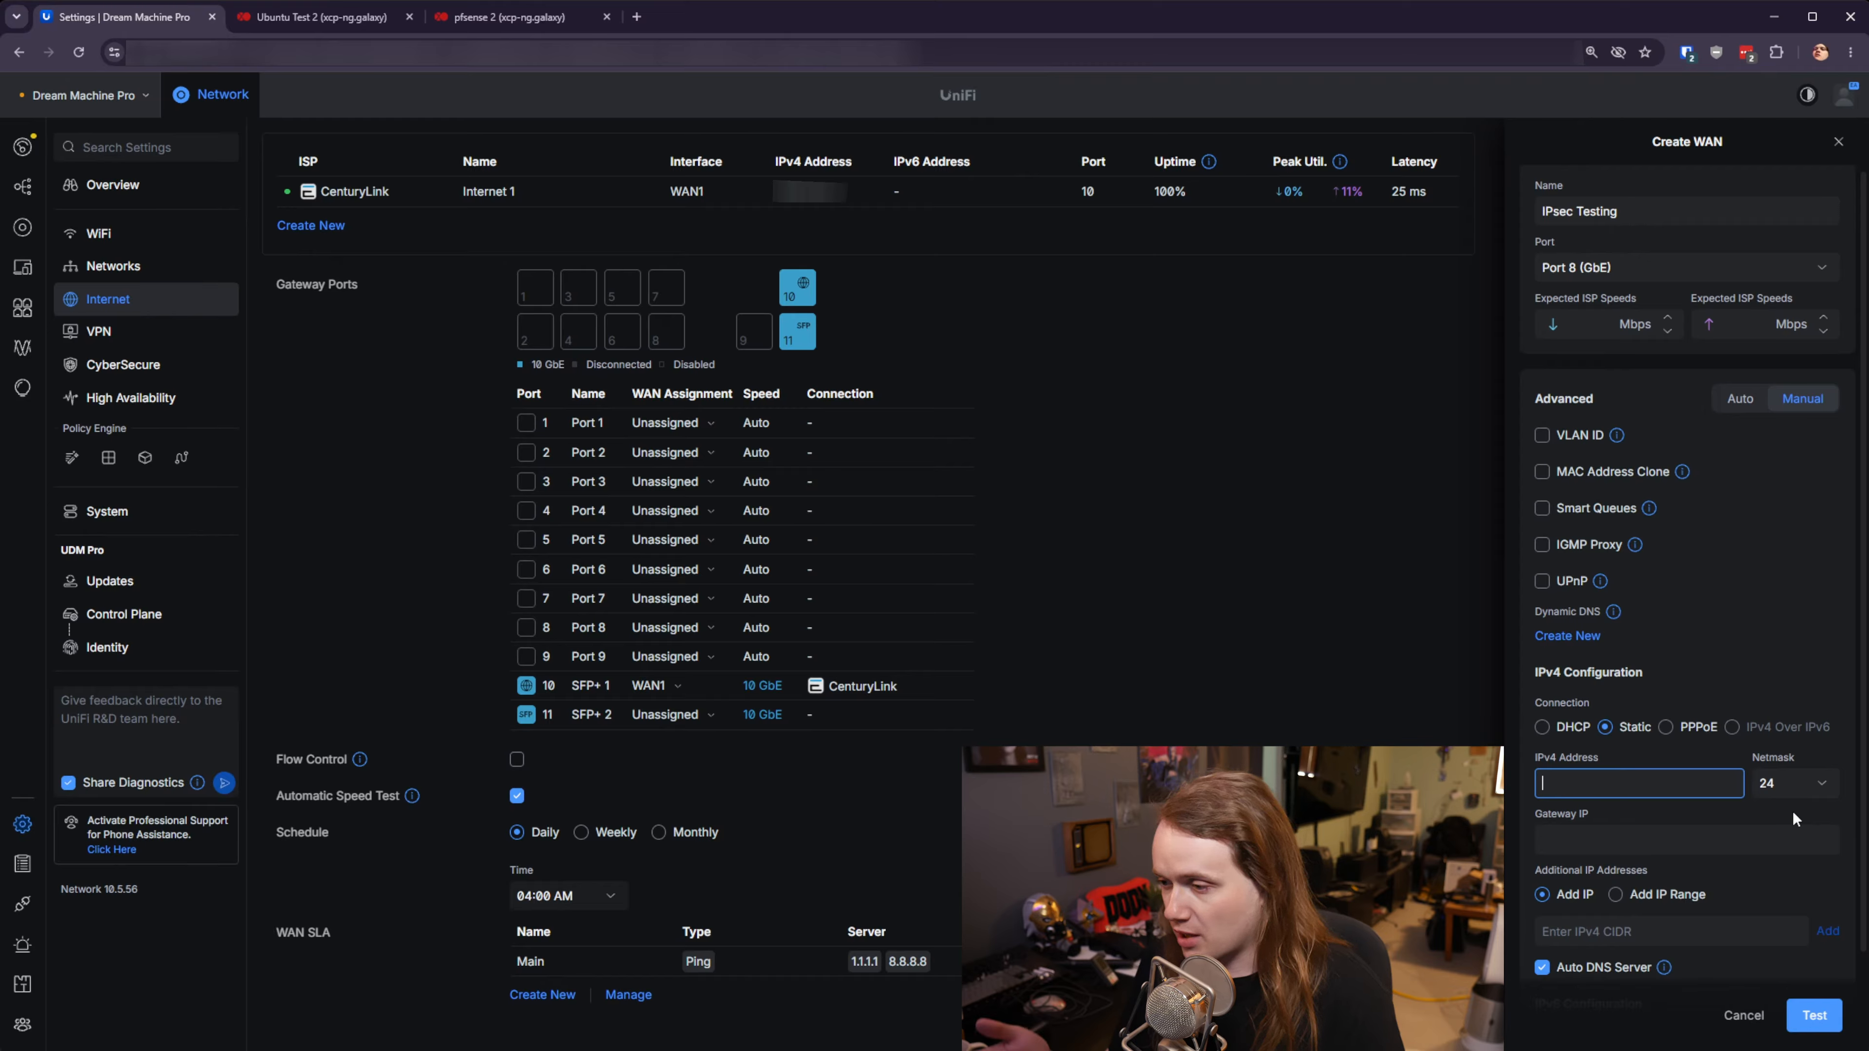
text(192.)
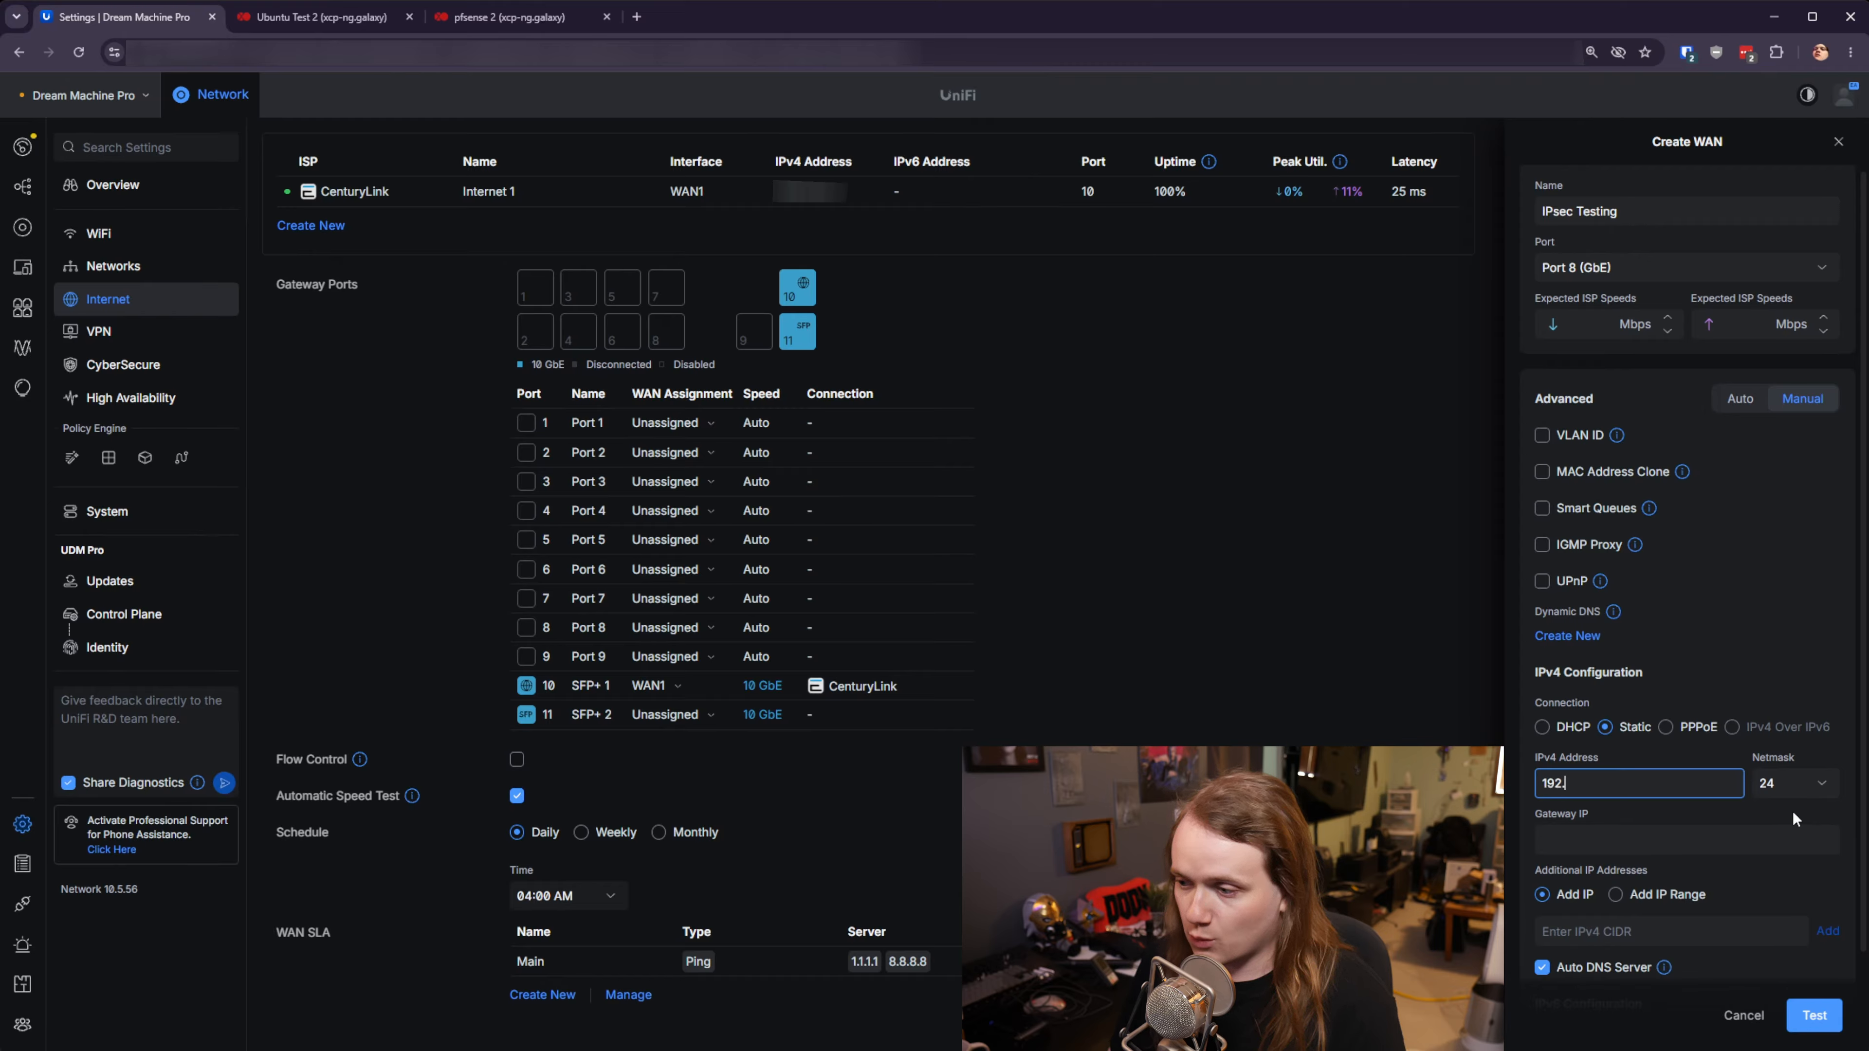
text(168.20.10)
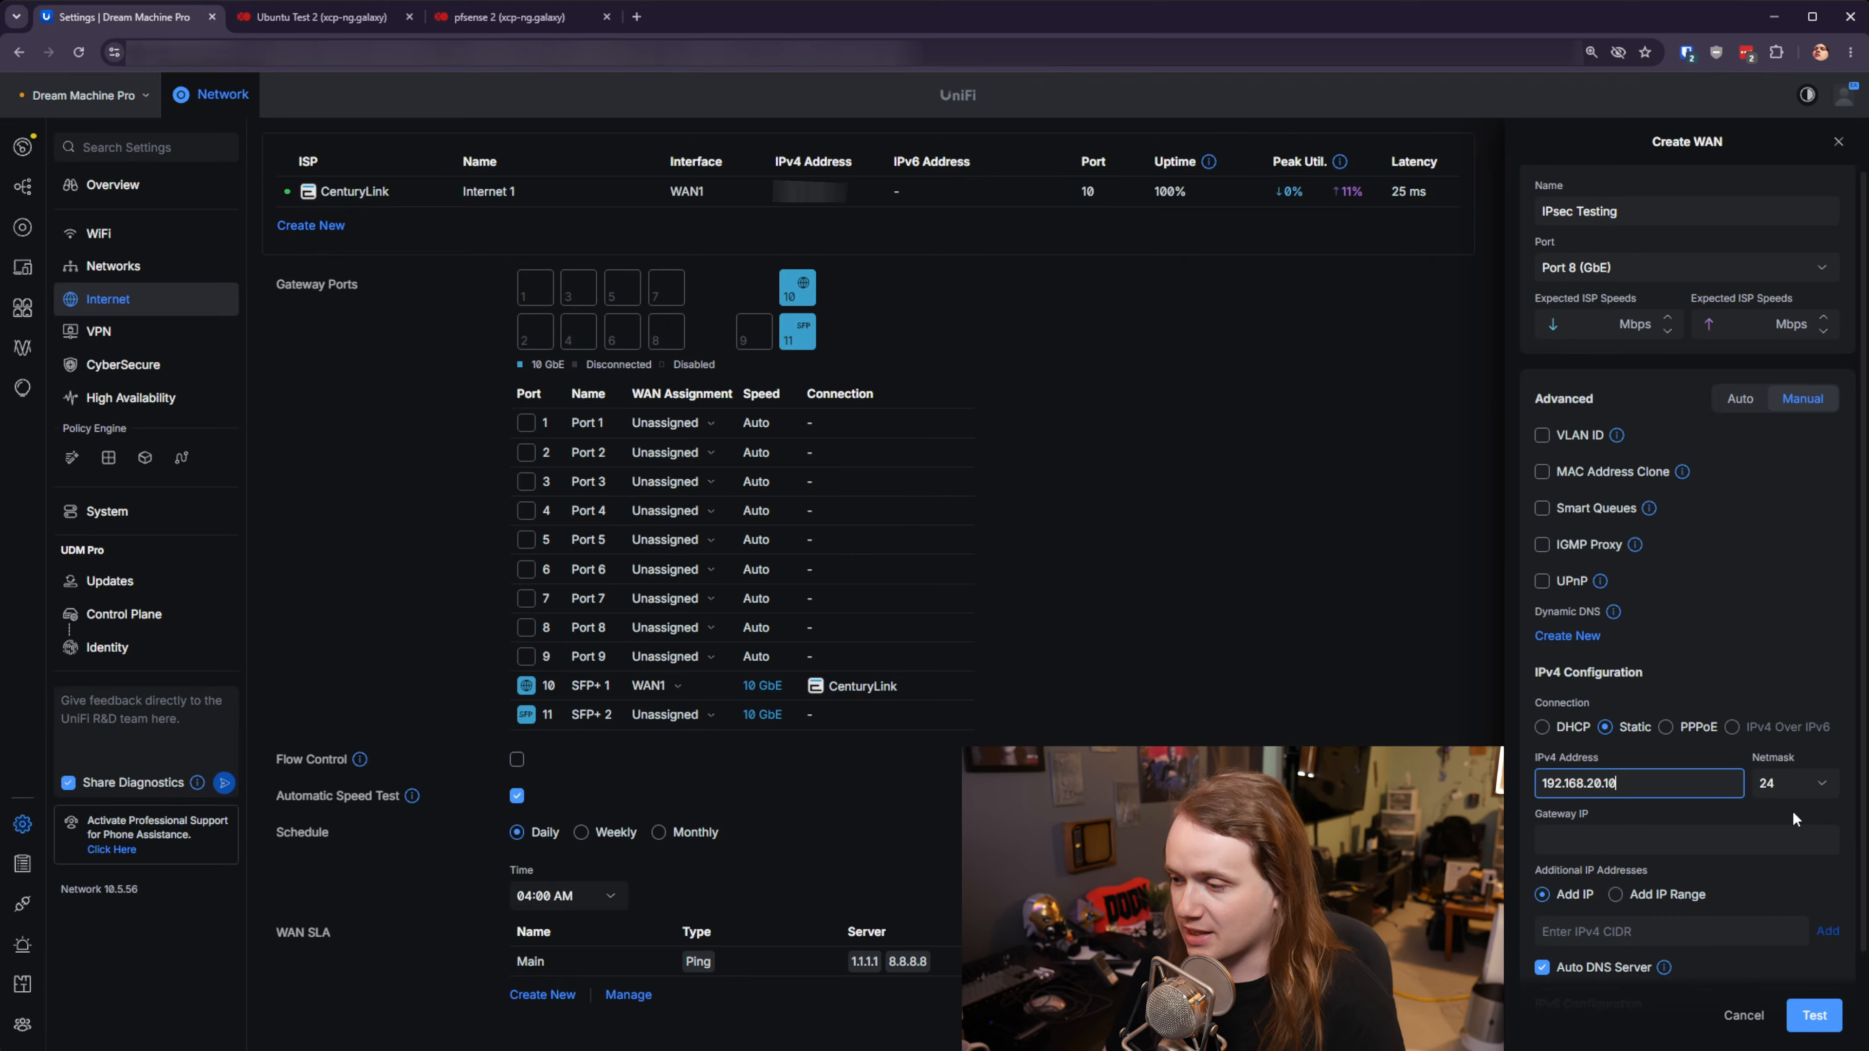
click(1616, 844)
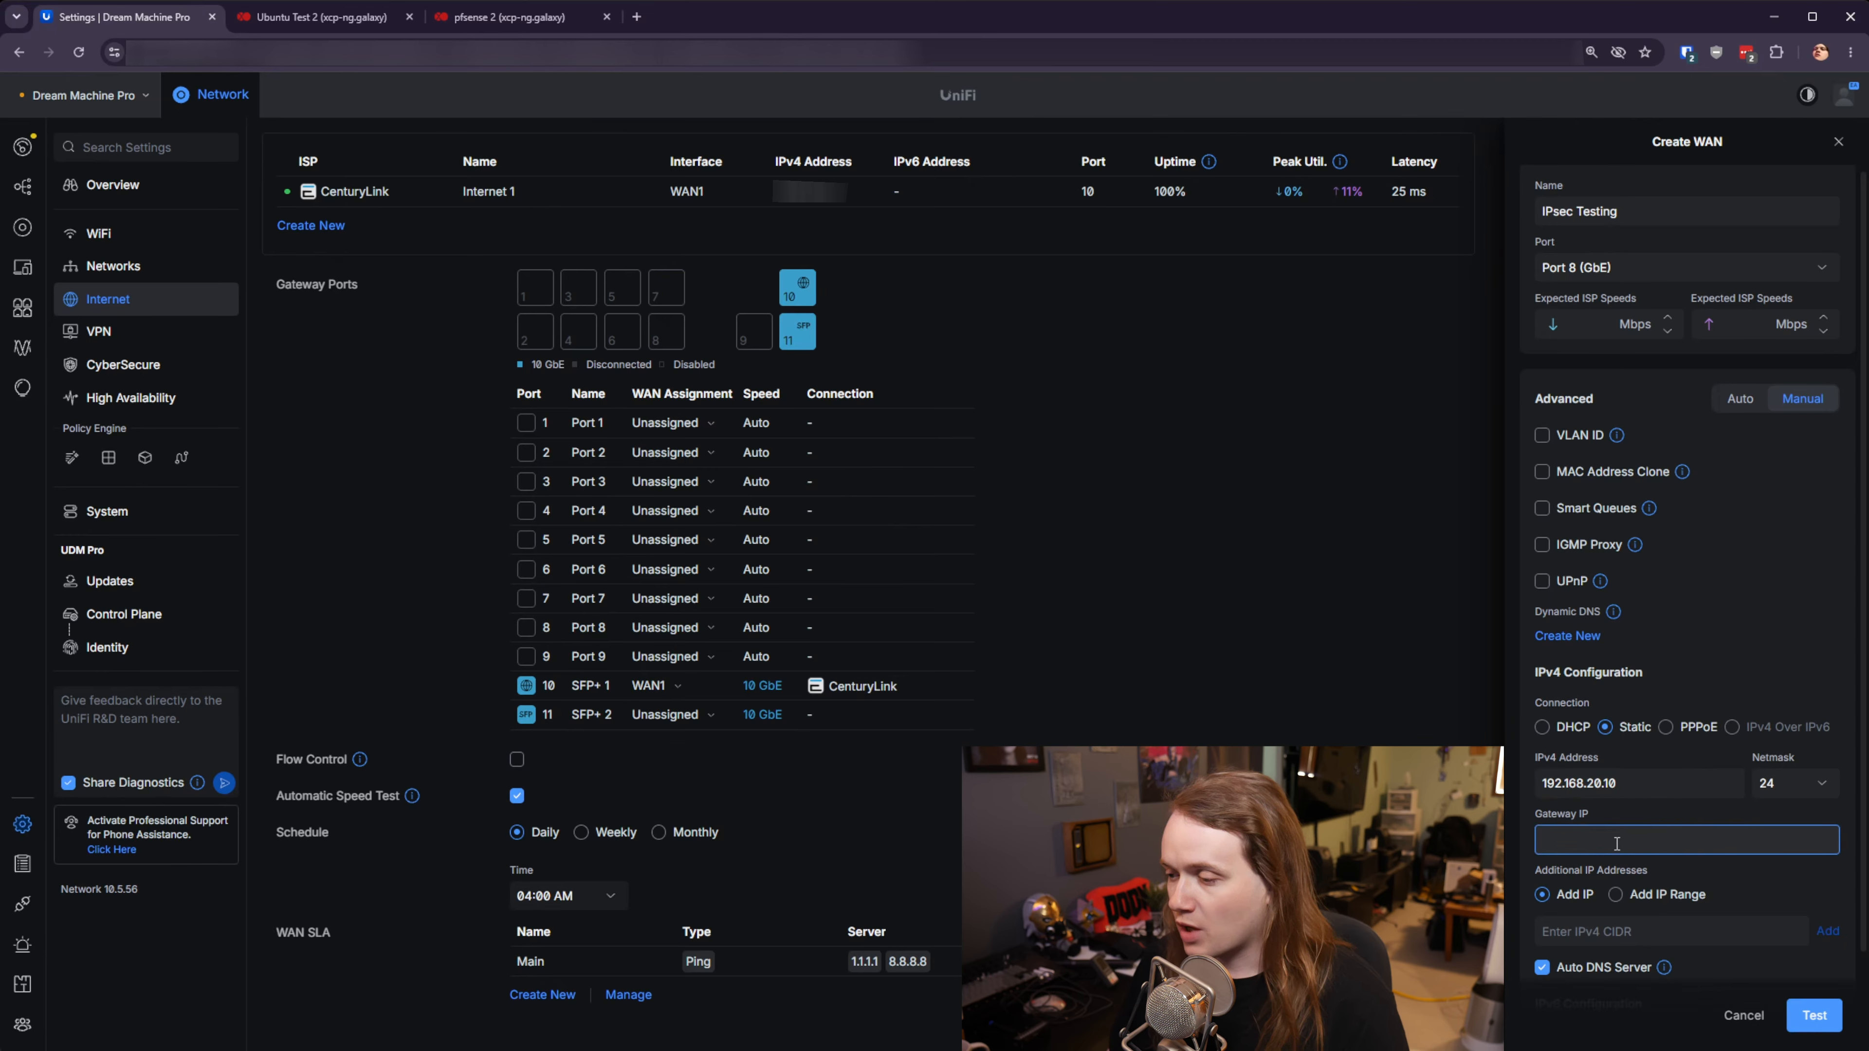
text(192.168.20.1)
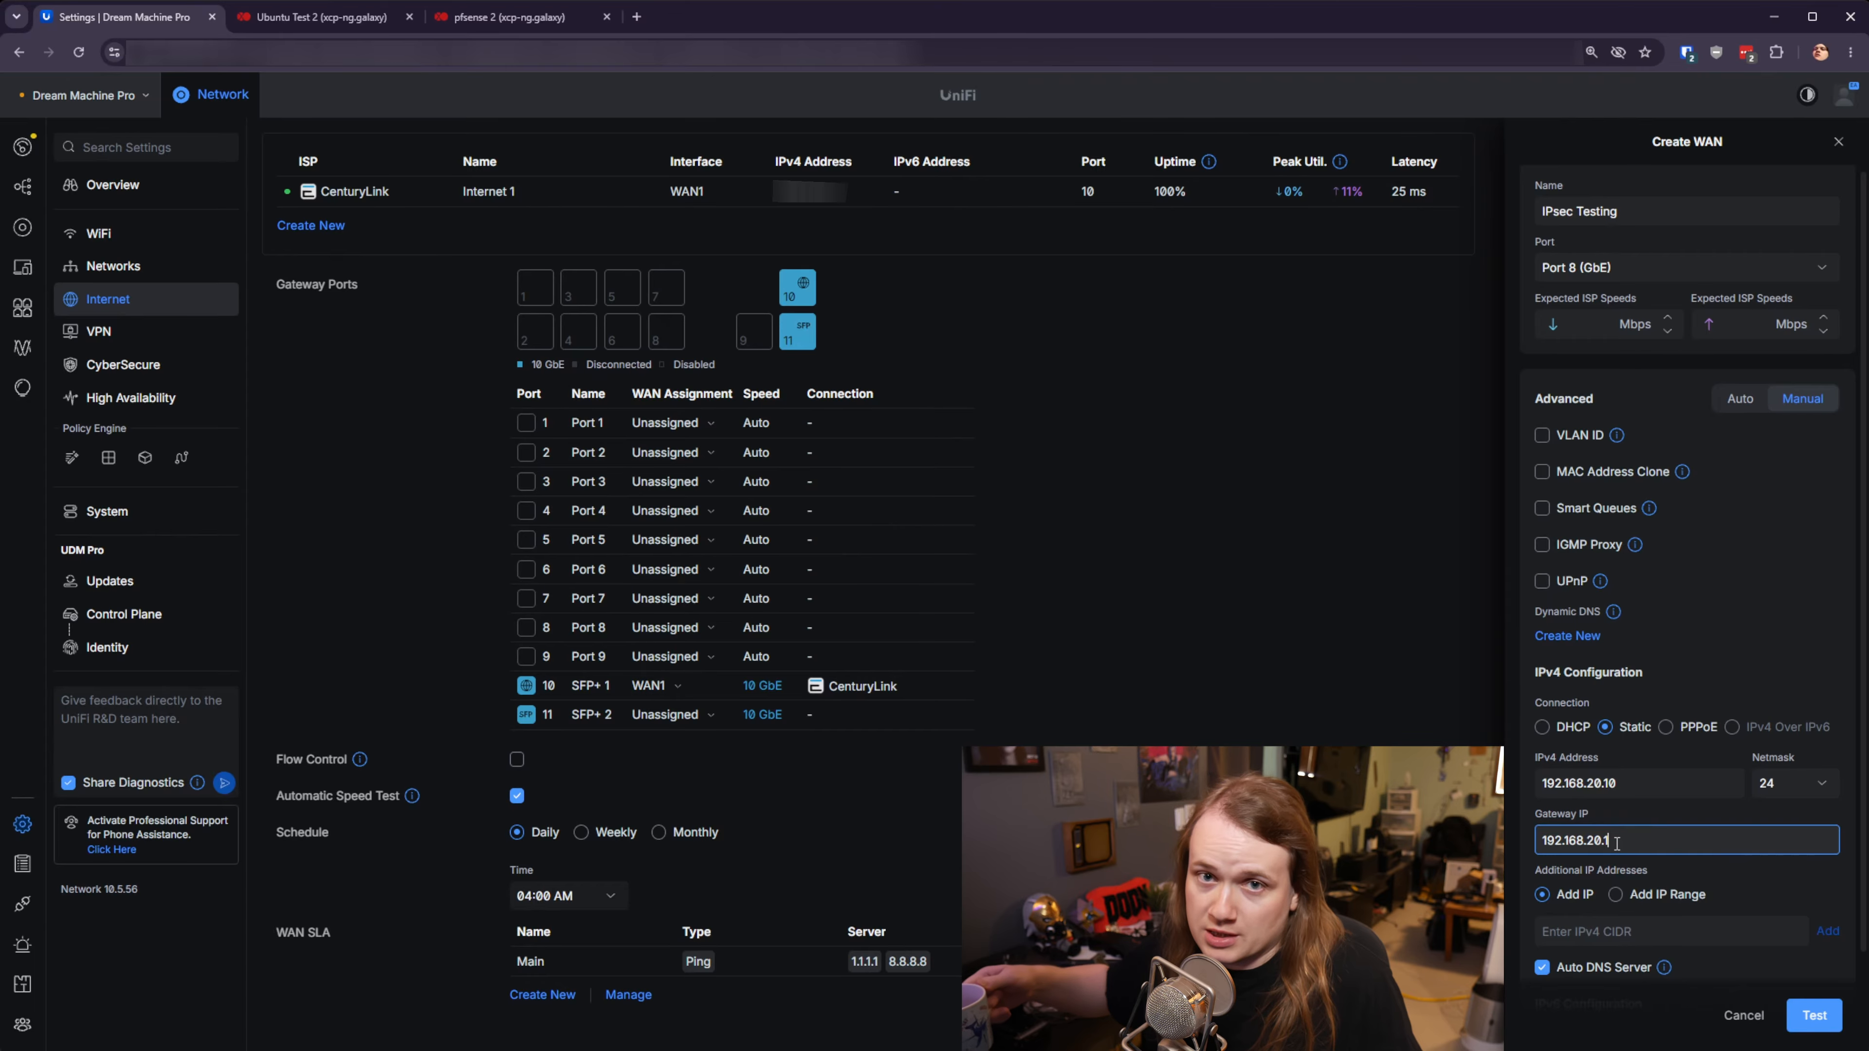
scroll(1737, 930, down, 2)
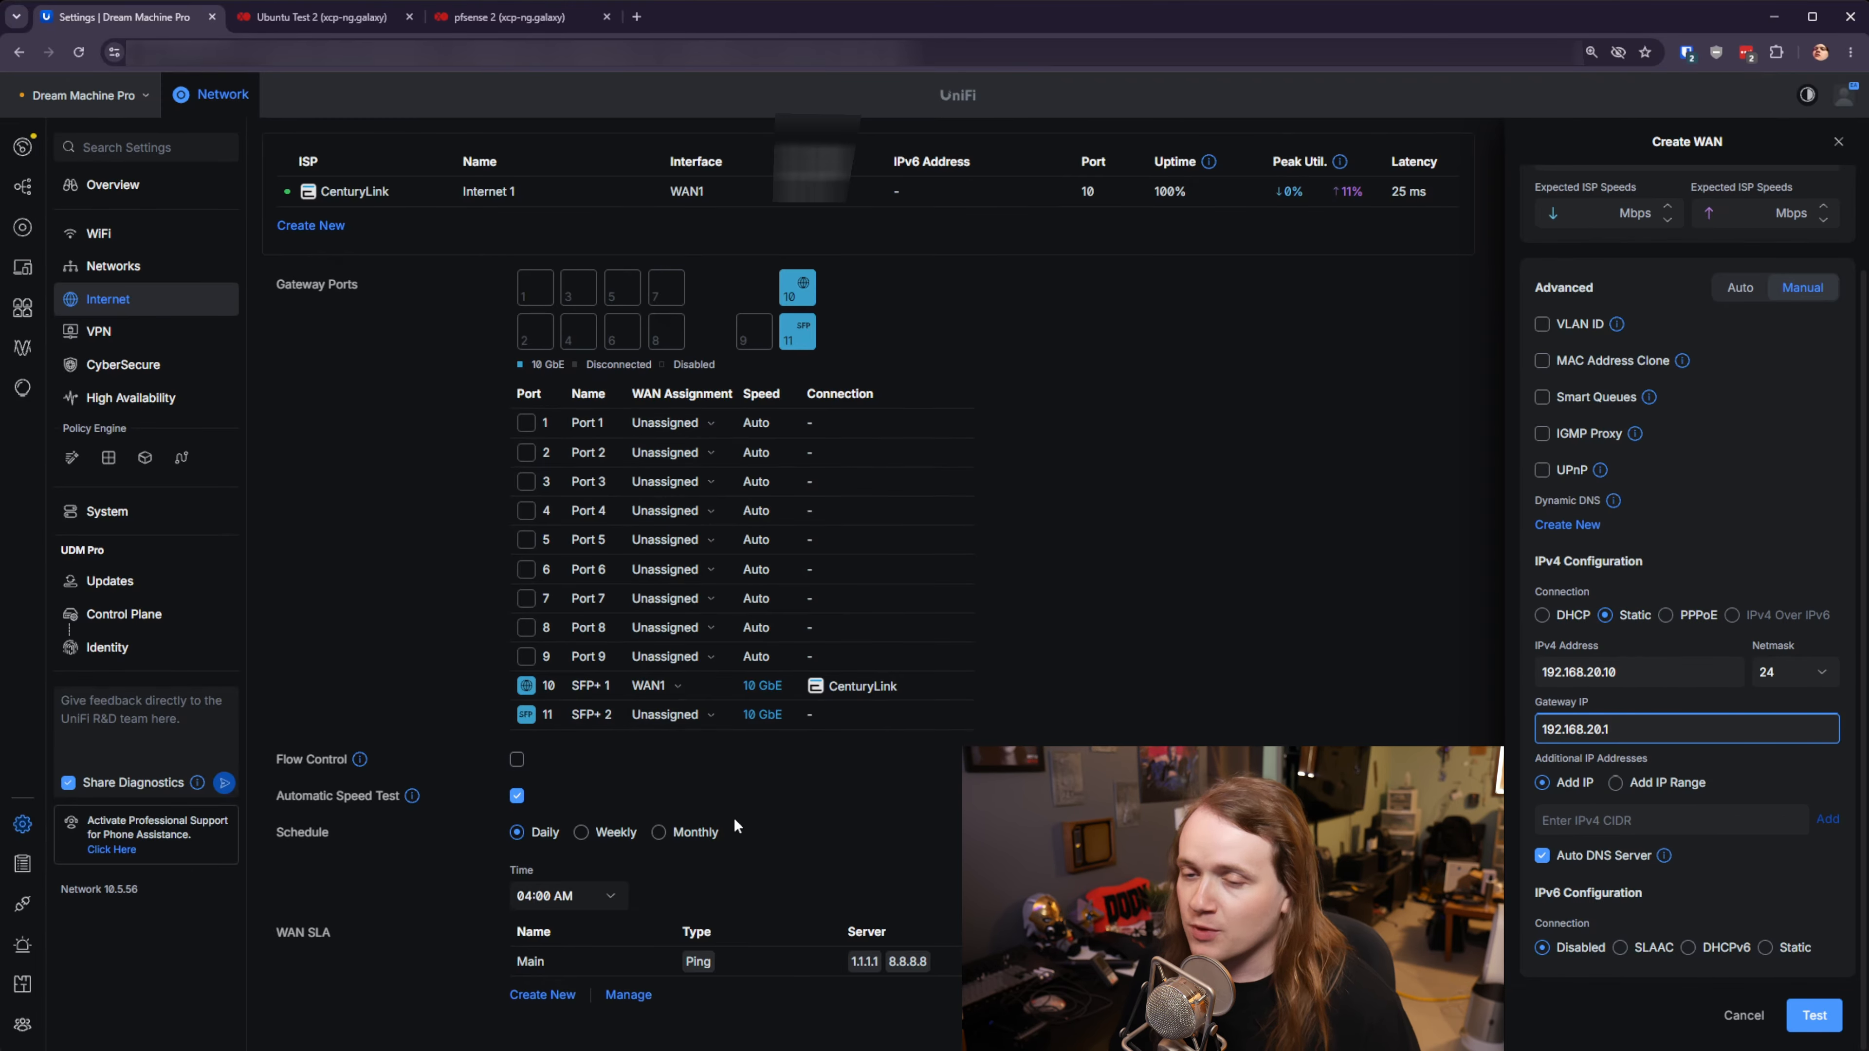
scroll(640, 814, down, 1)
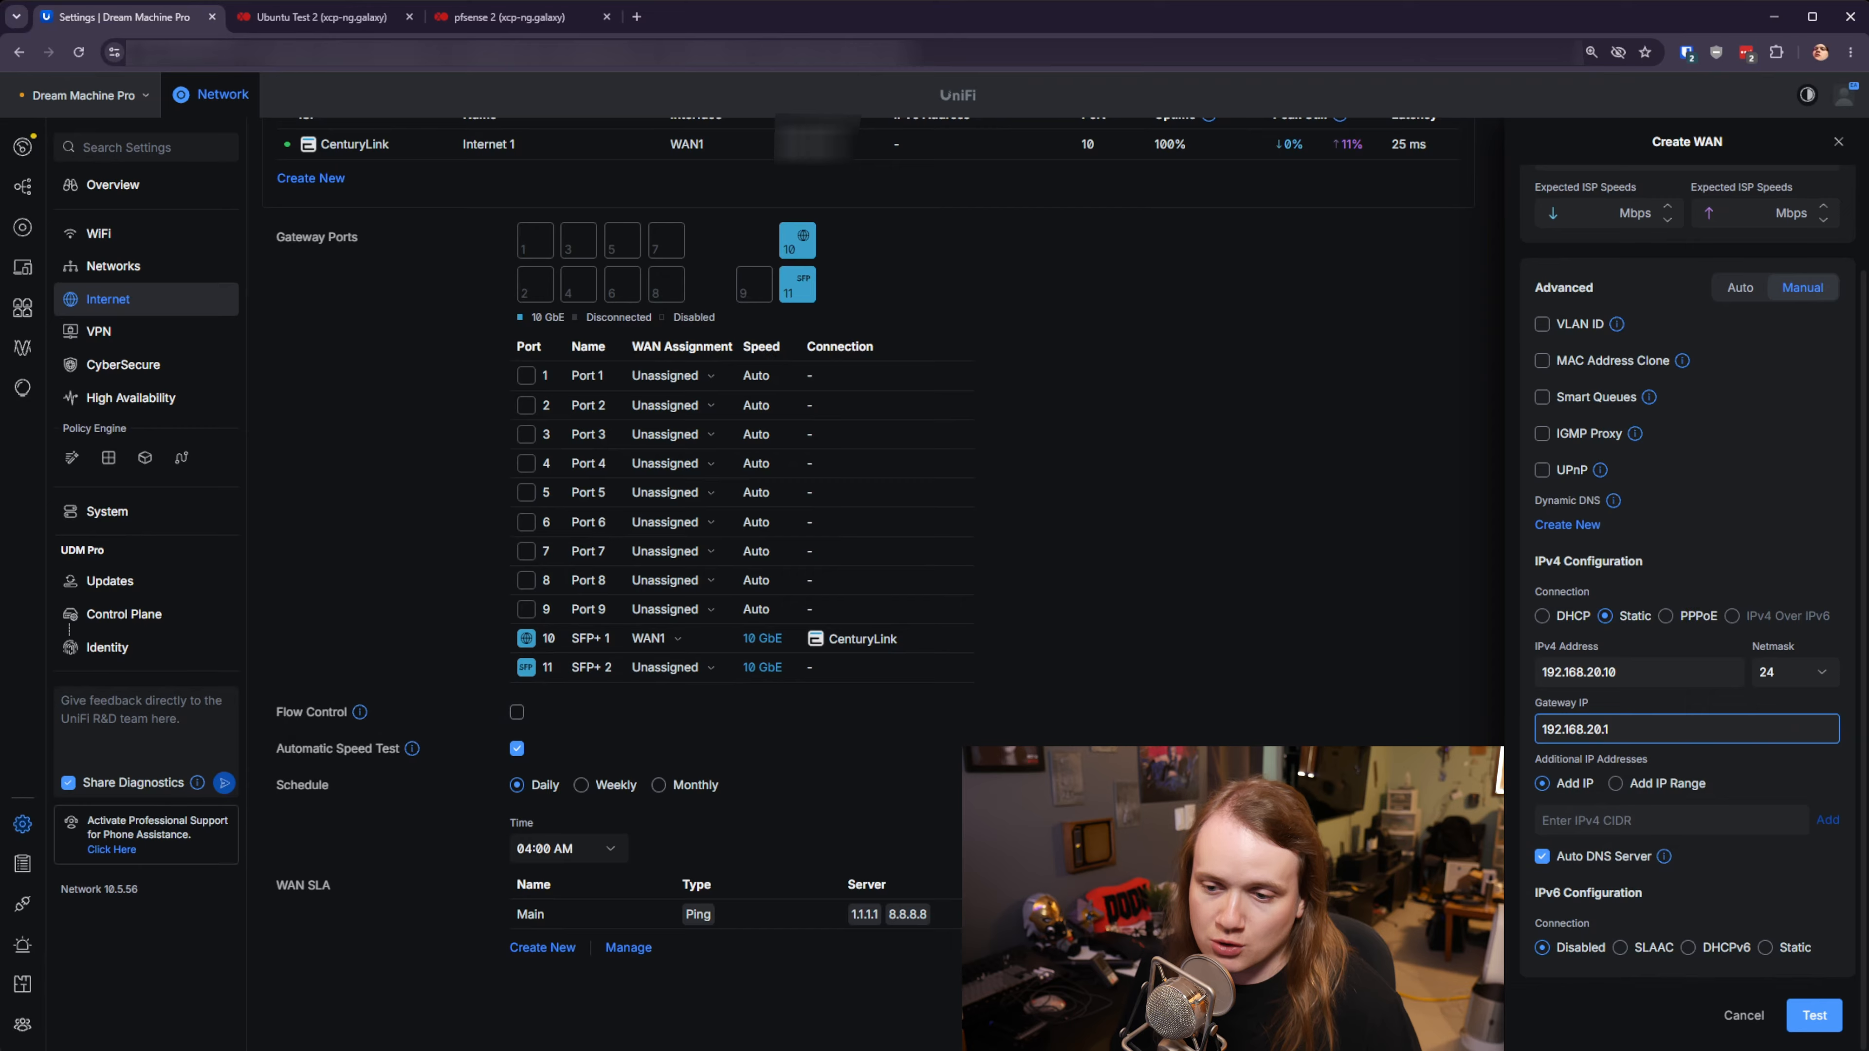
scroll(1759, 864, up, 2)
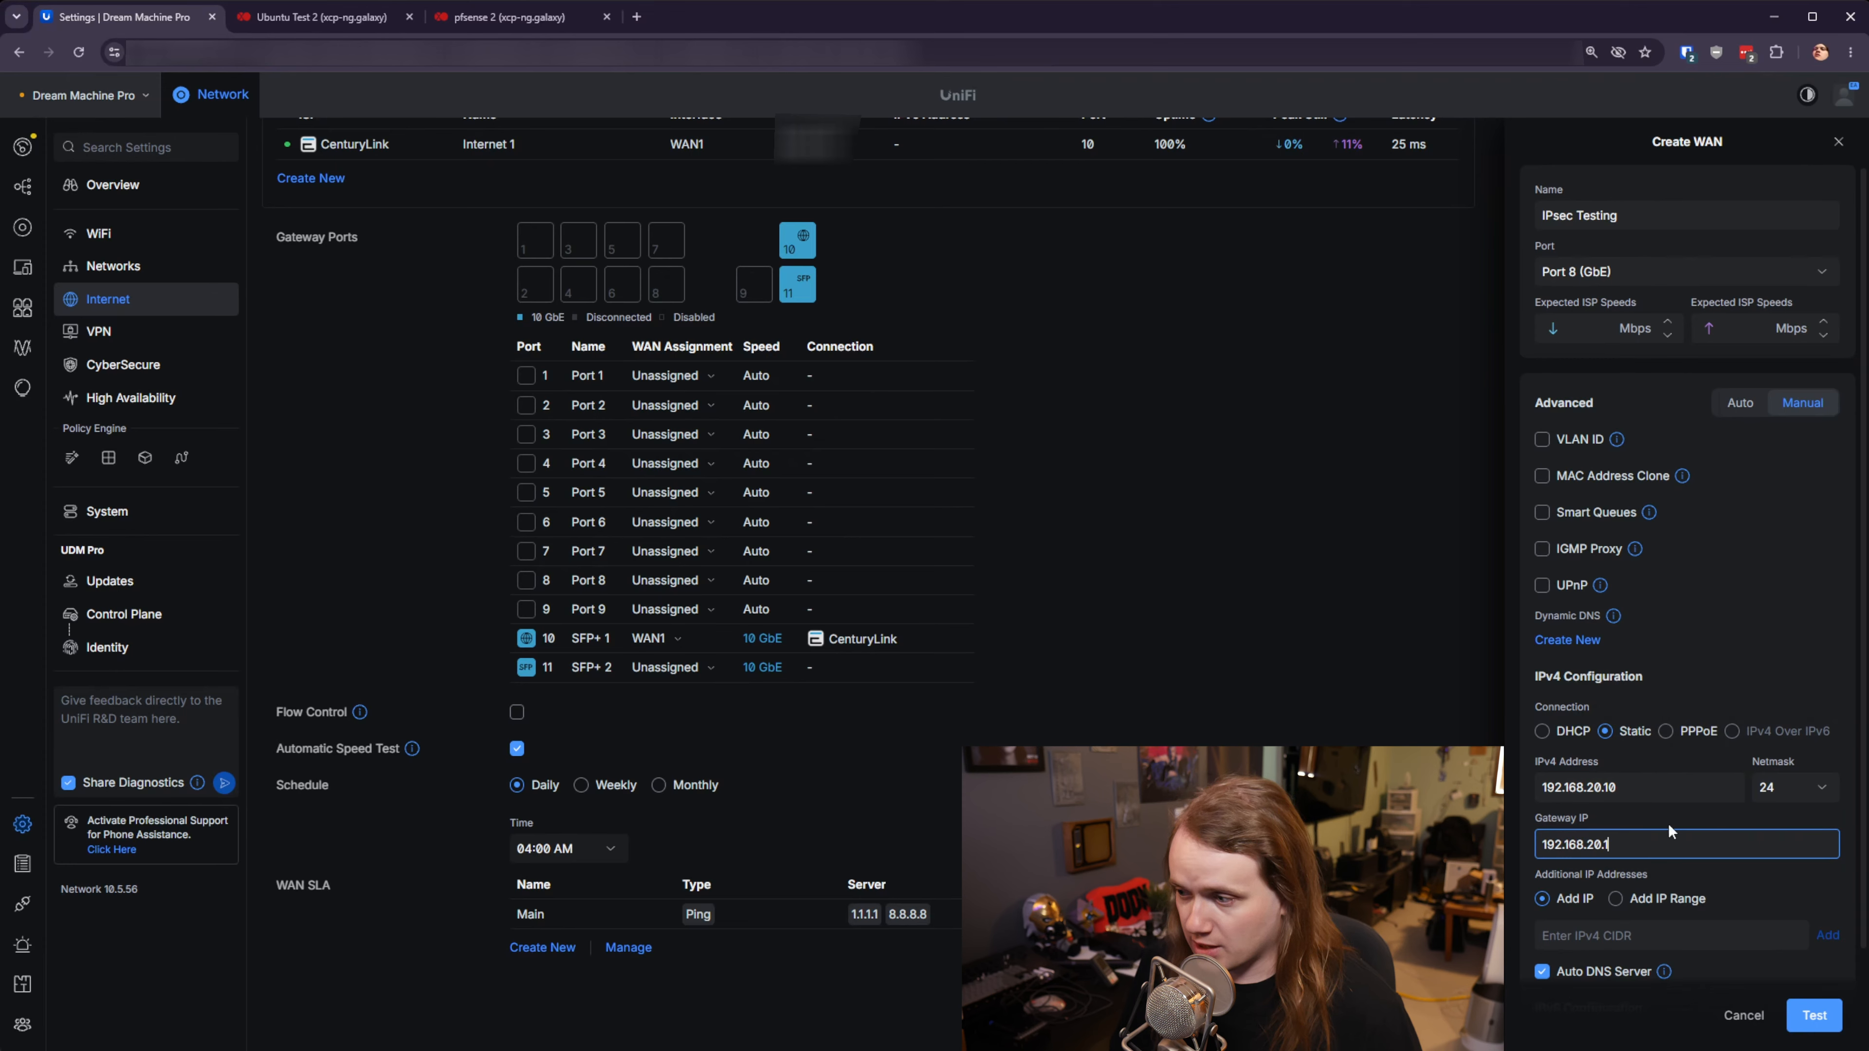
click(1666, 789)
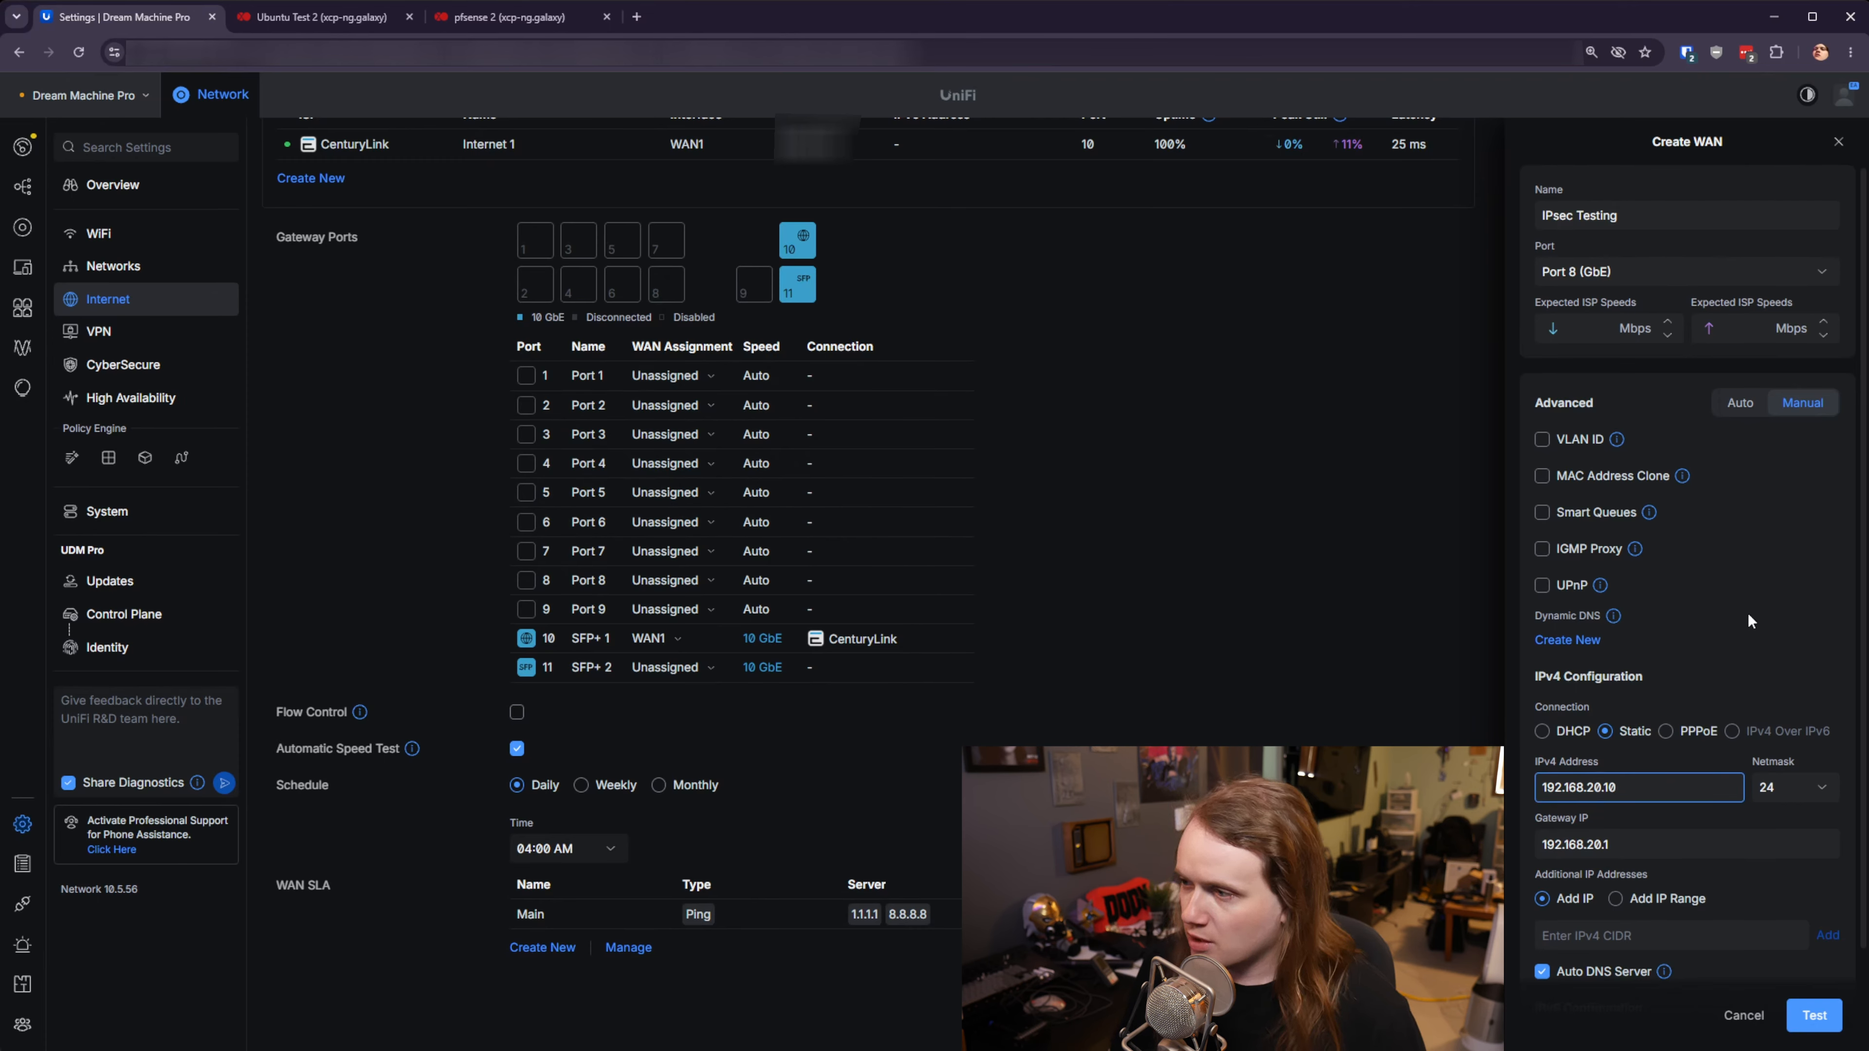
scroll(1746, 611, down, 2)
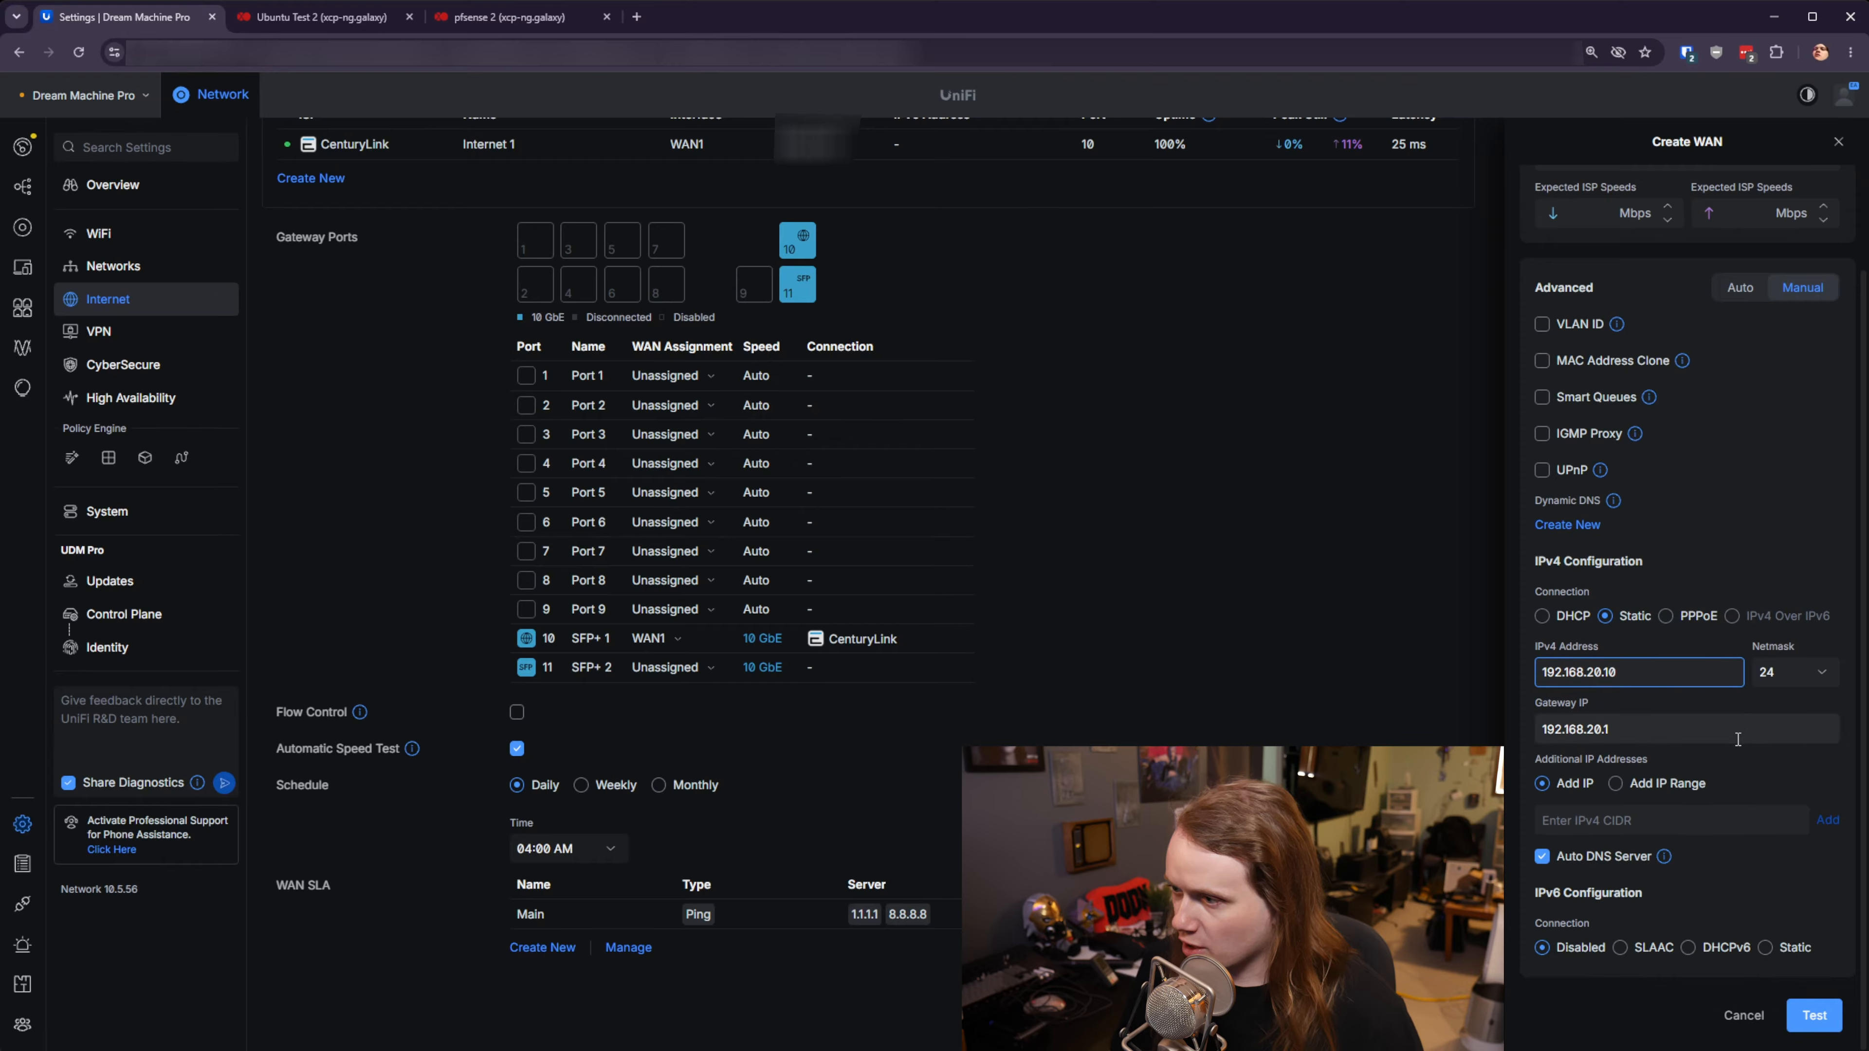
click(1812, 1017)
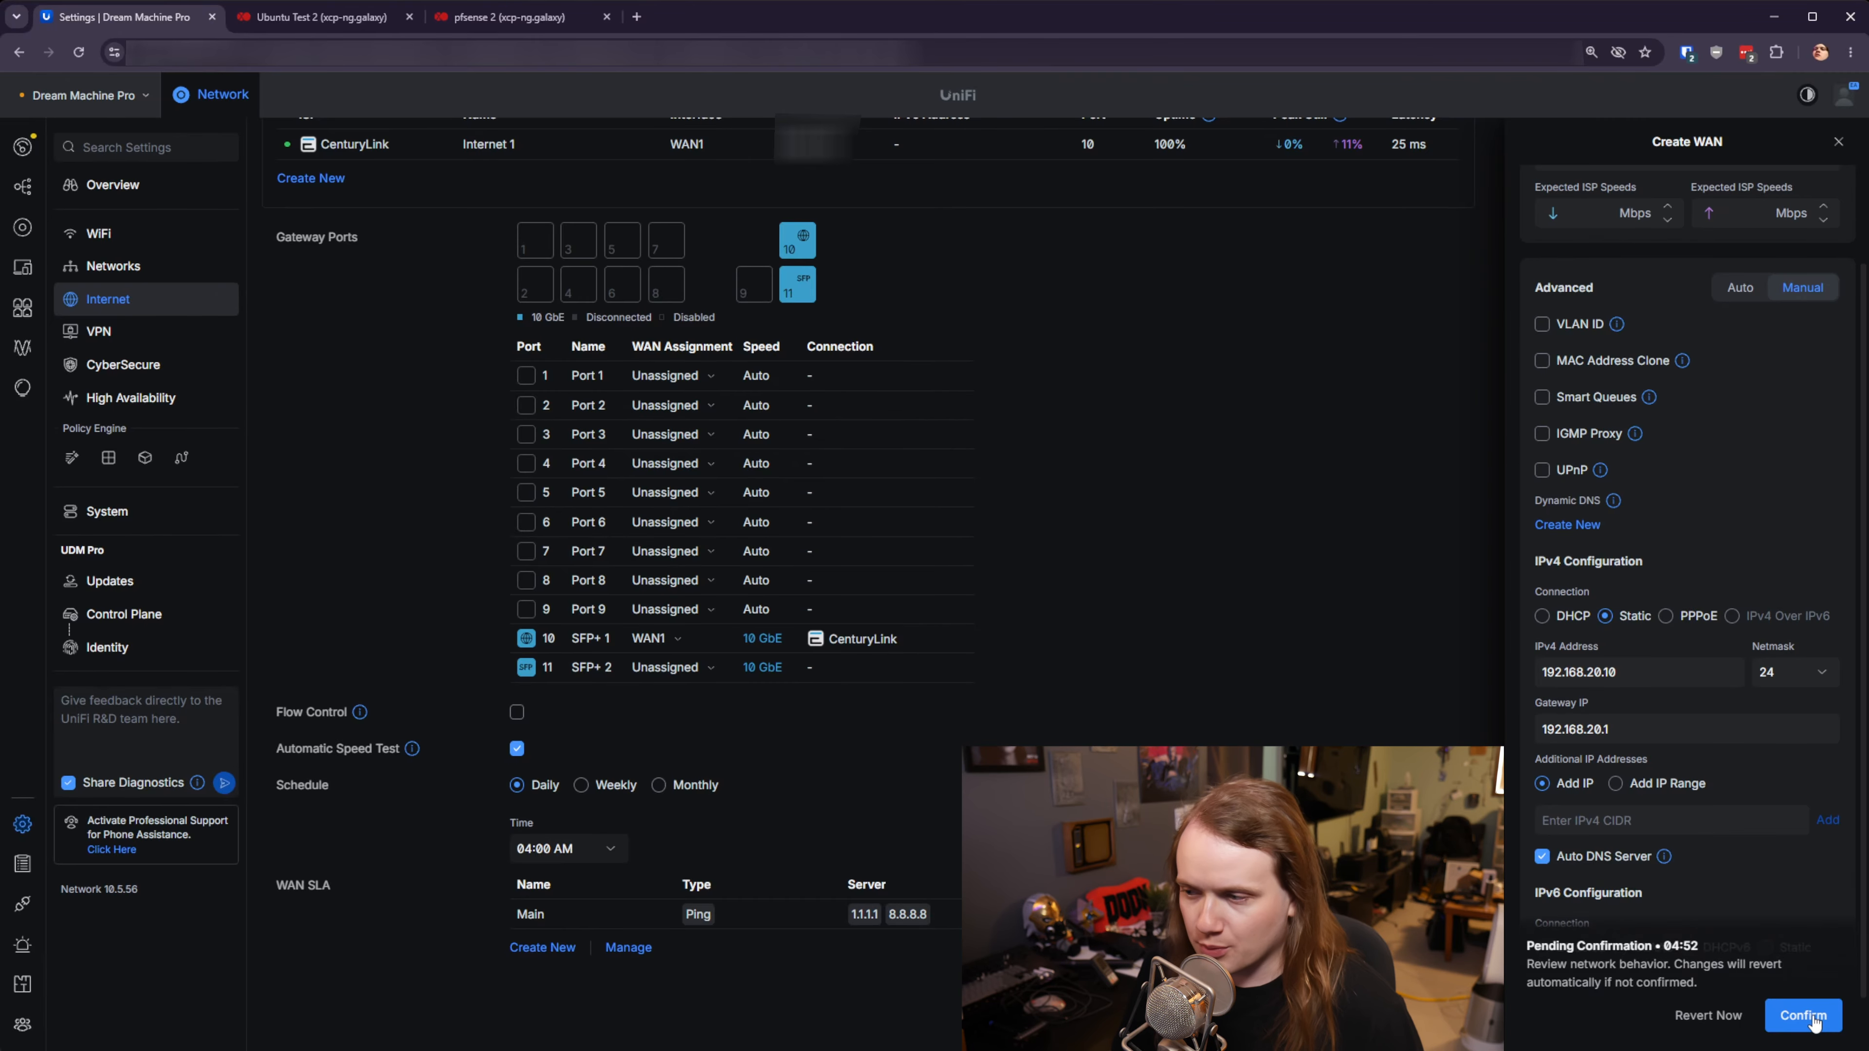
- Confirm the IPsec Testing WAN, now WAN2 on Port 8, and start a new WAN SLA
click(1803, 1015)
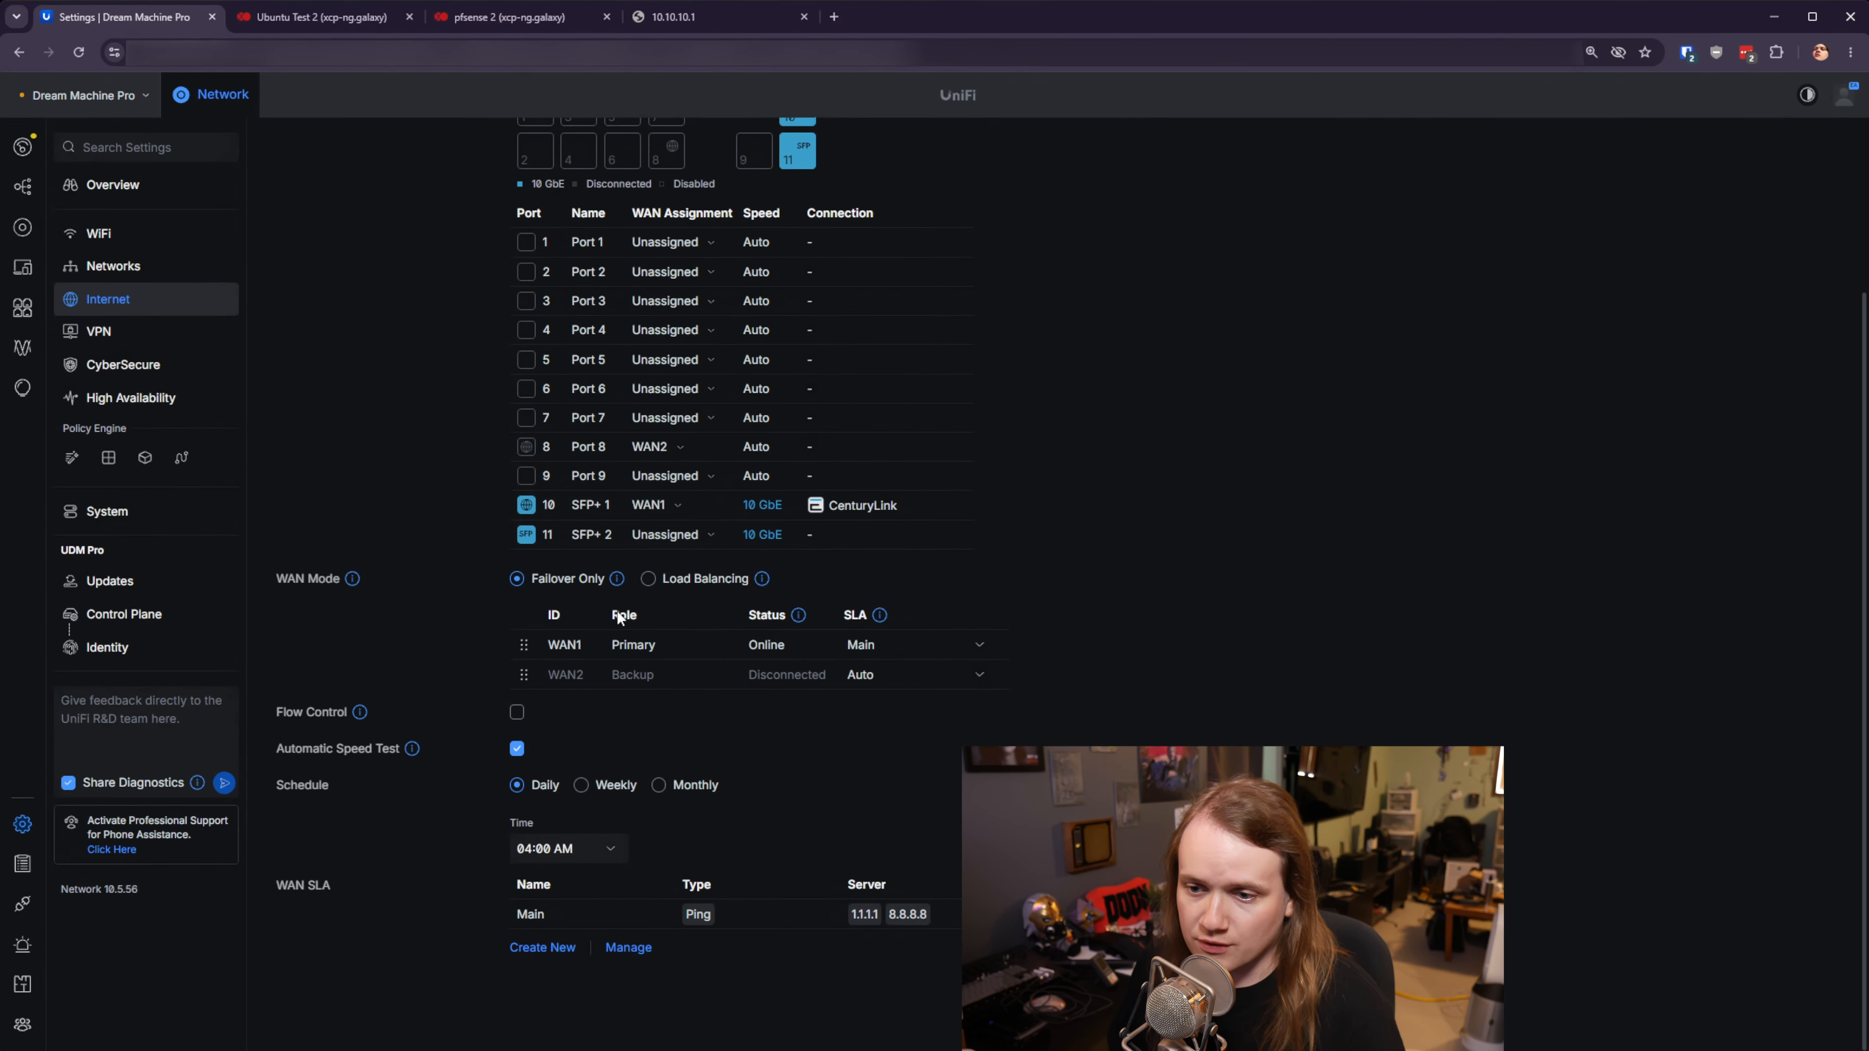
scroll(785, 699, up, 3)
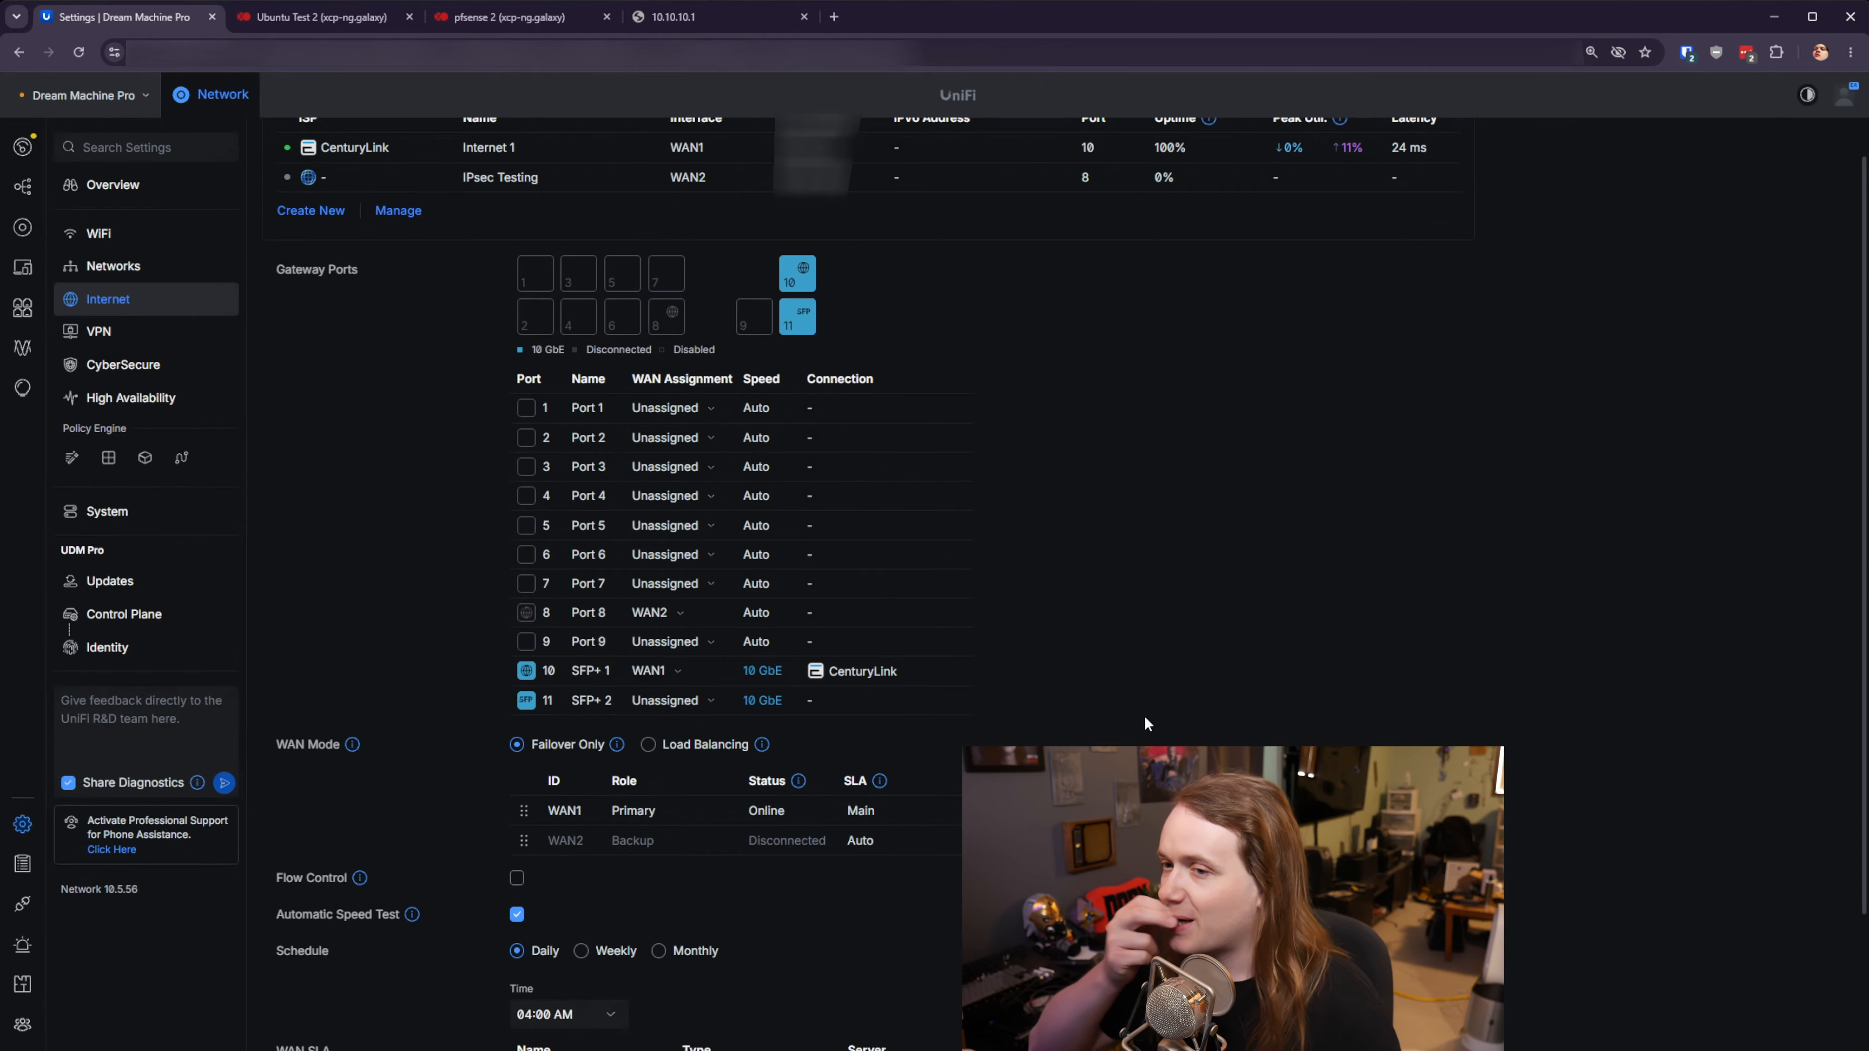
scroll(1124, 720, up, 1)
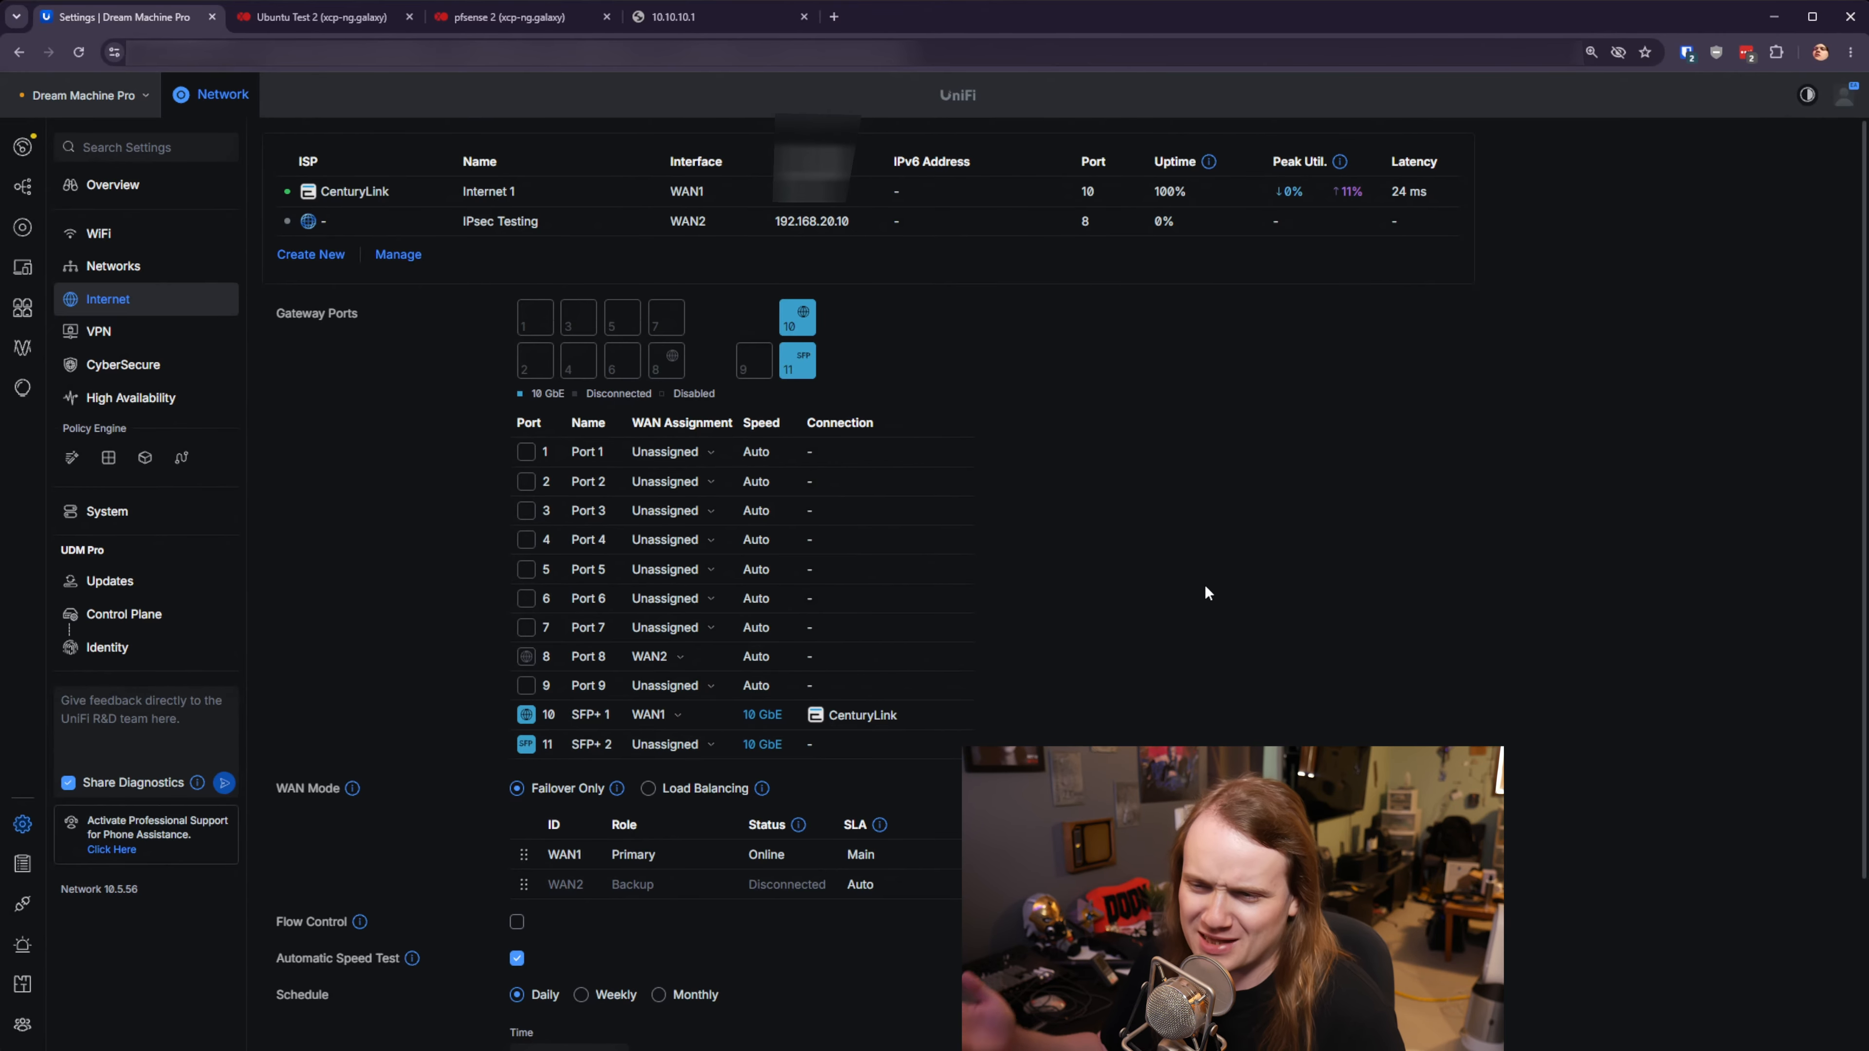
scroll(1209, 589, down, 3)
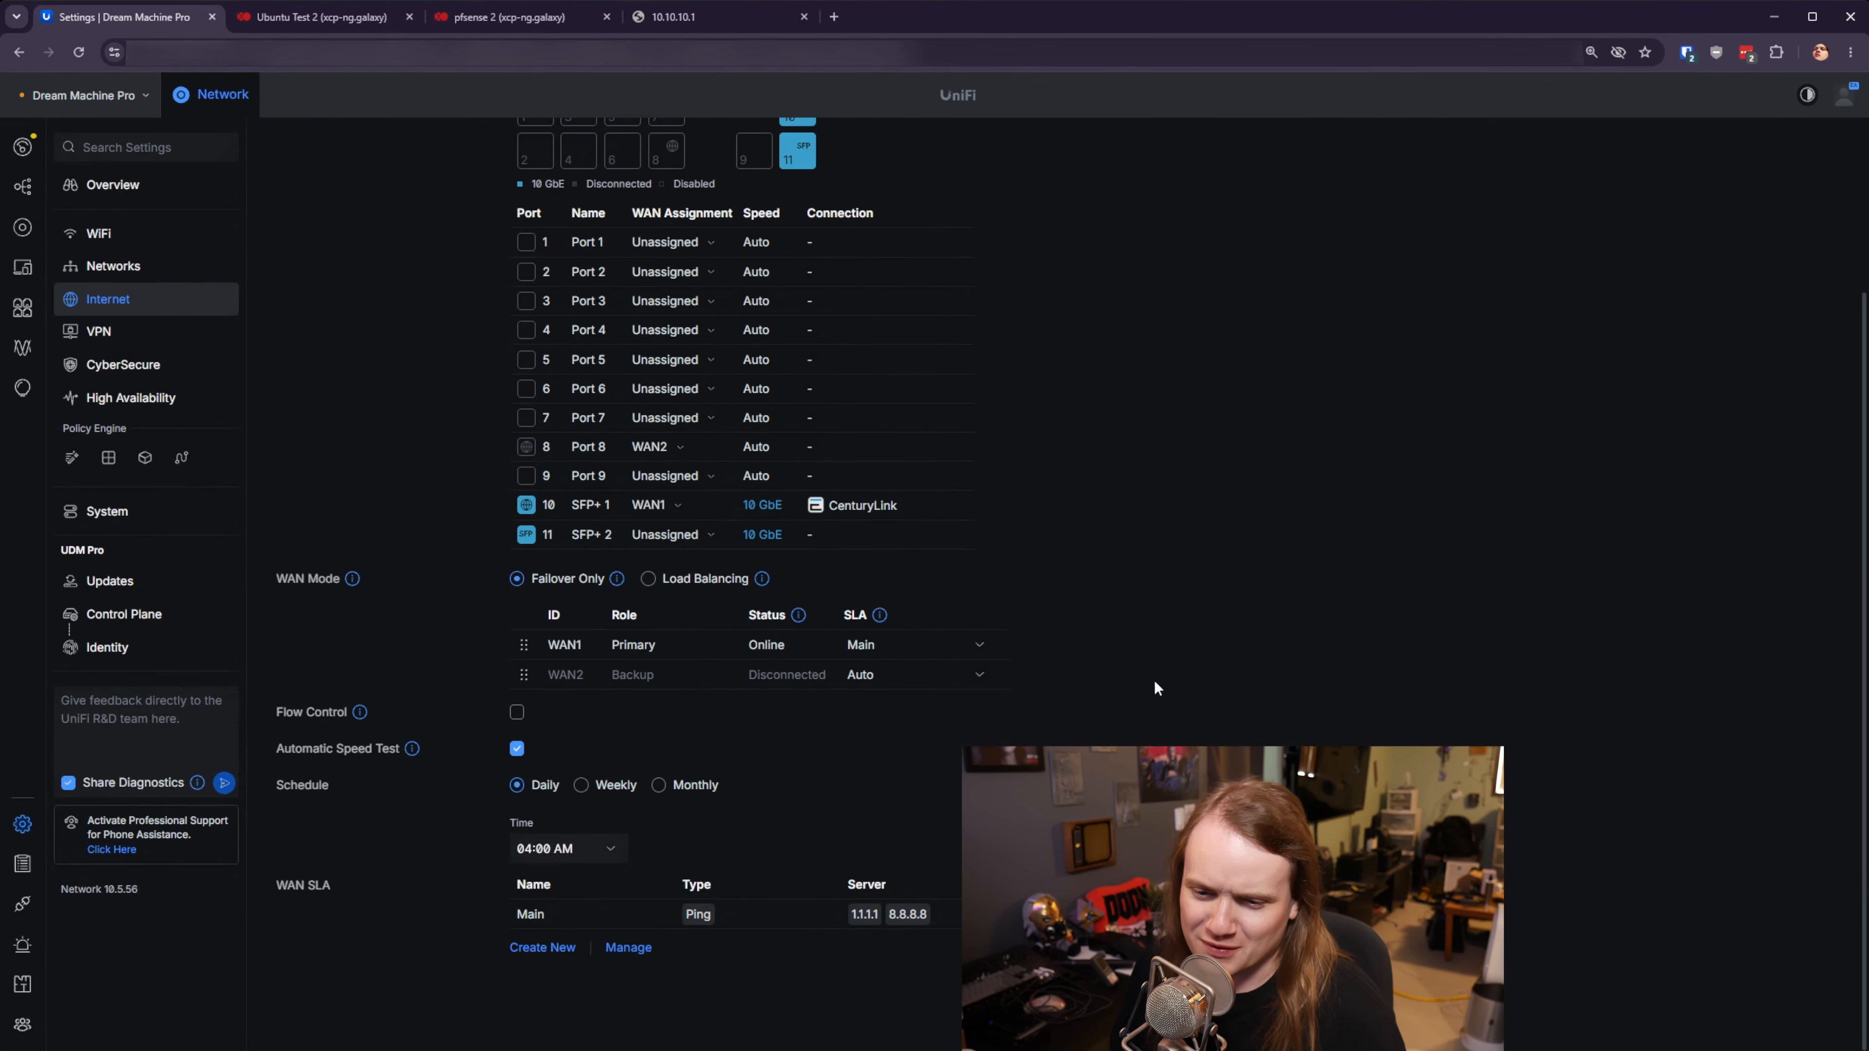
scroll(988, 622, up, 3)
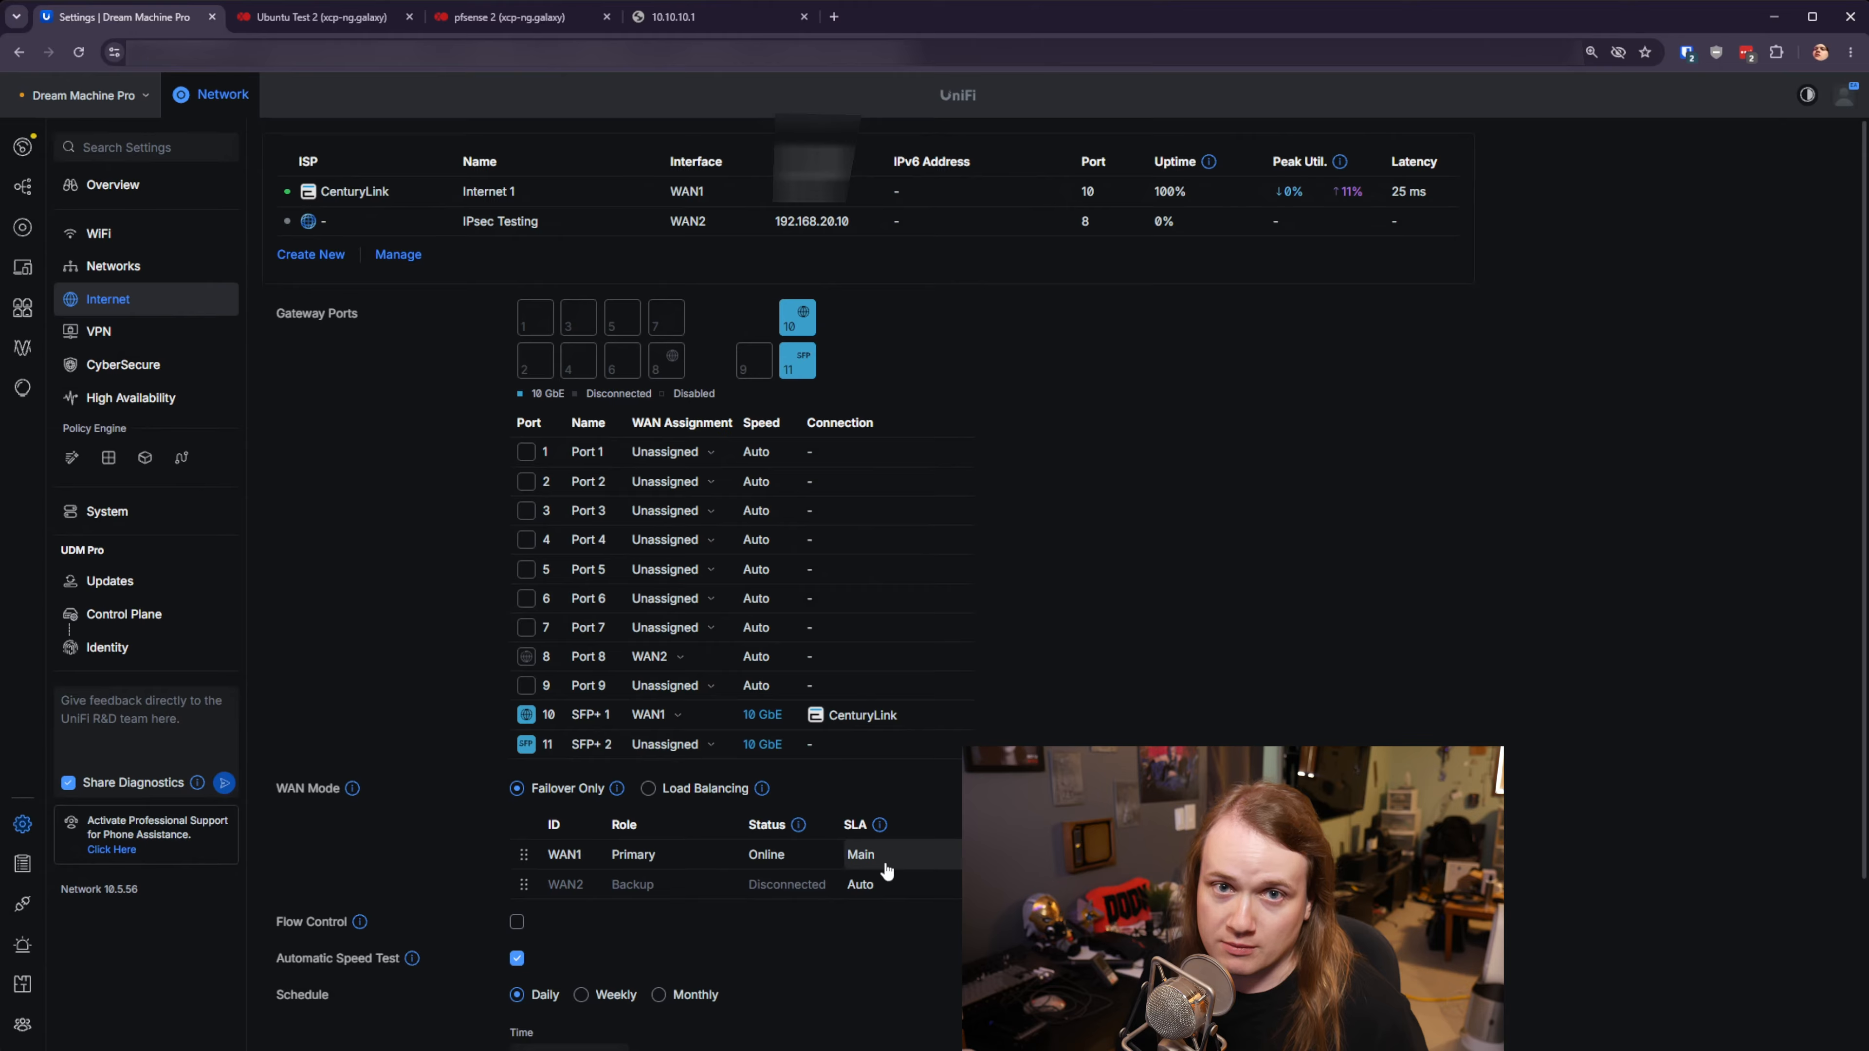
scroll(684, 838, down, 3)
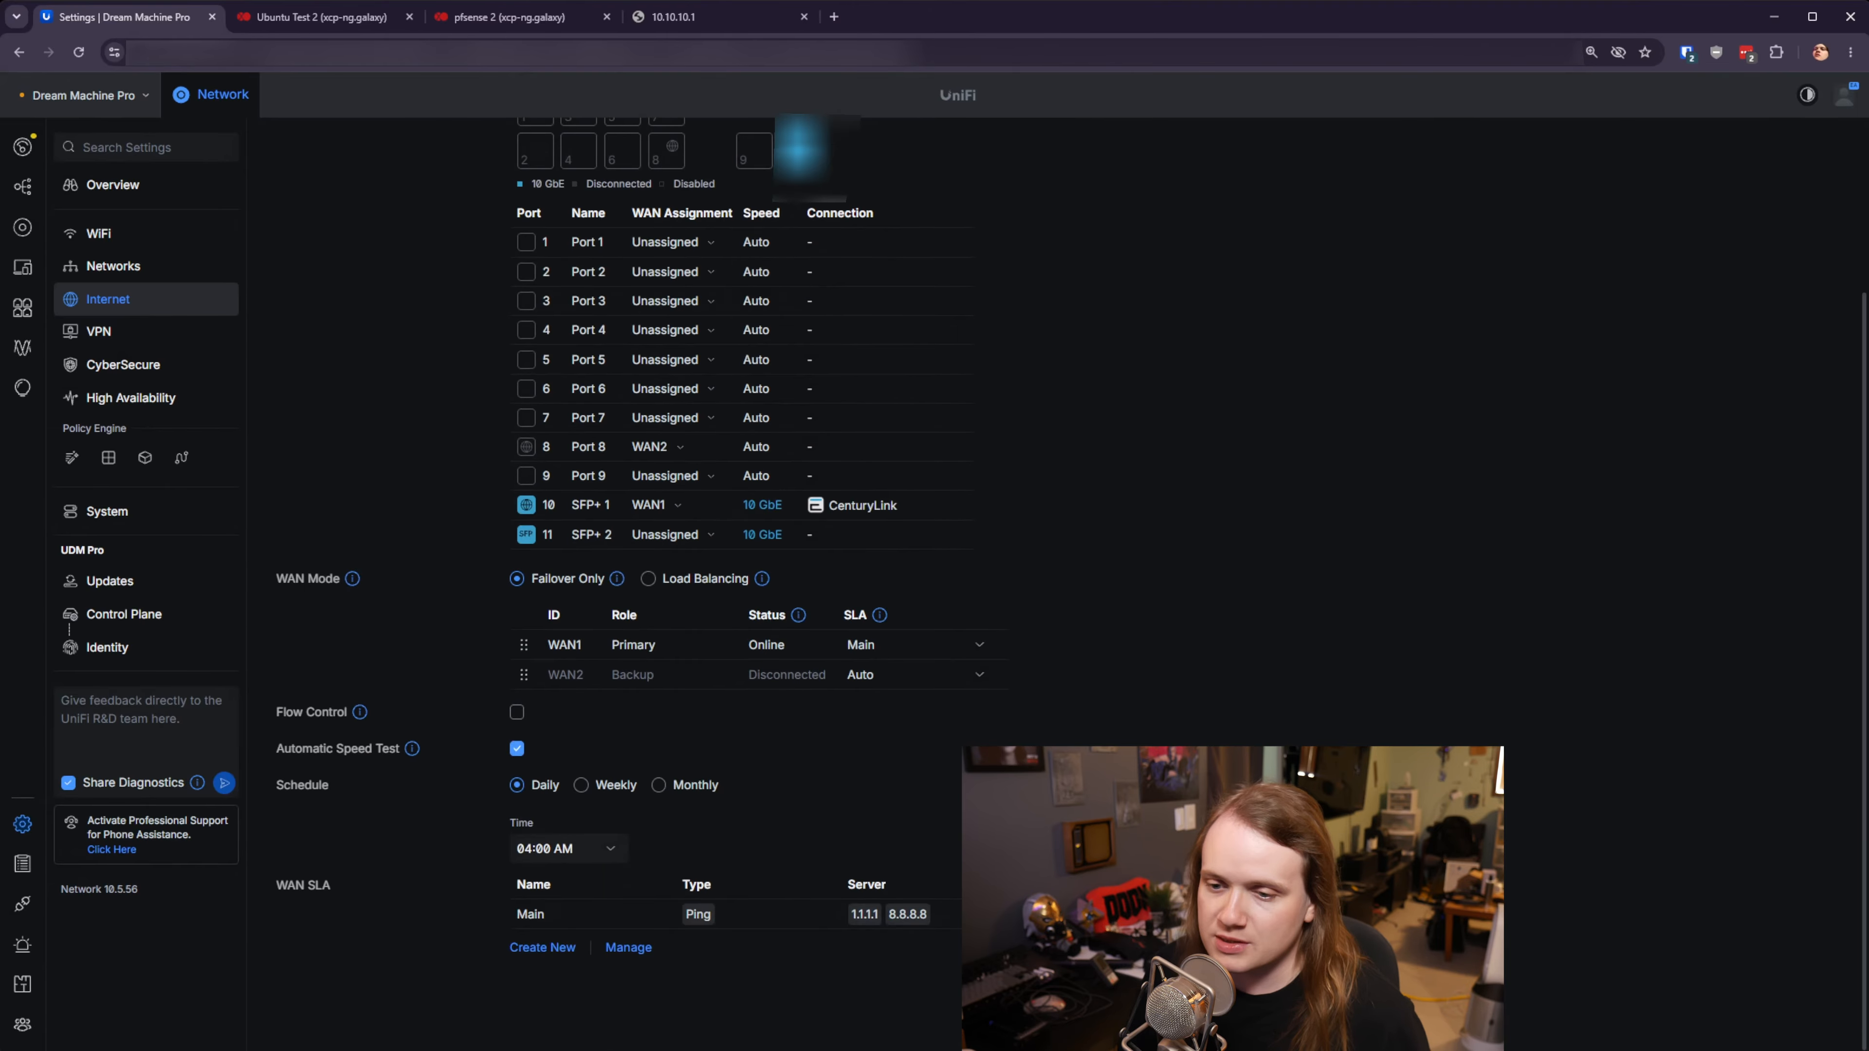
click(542, 948)
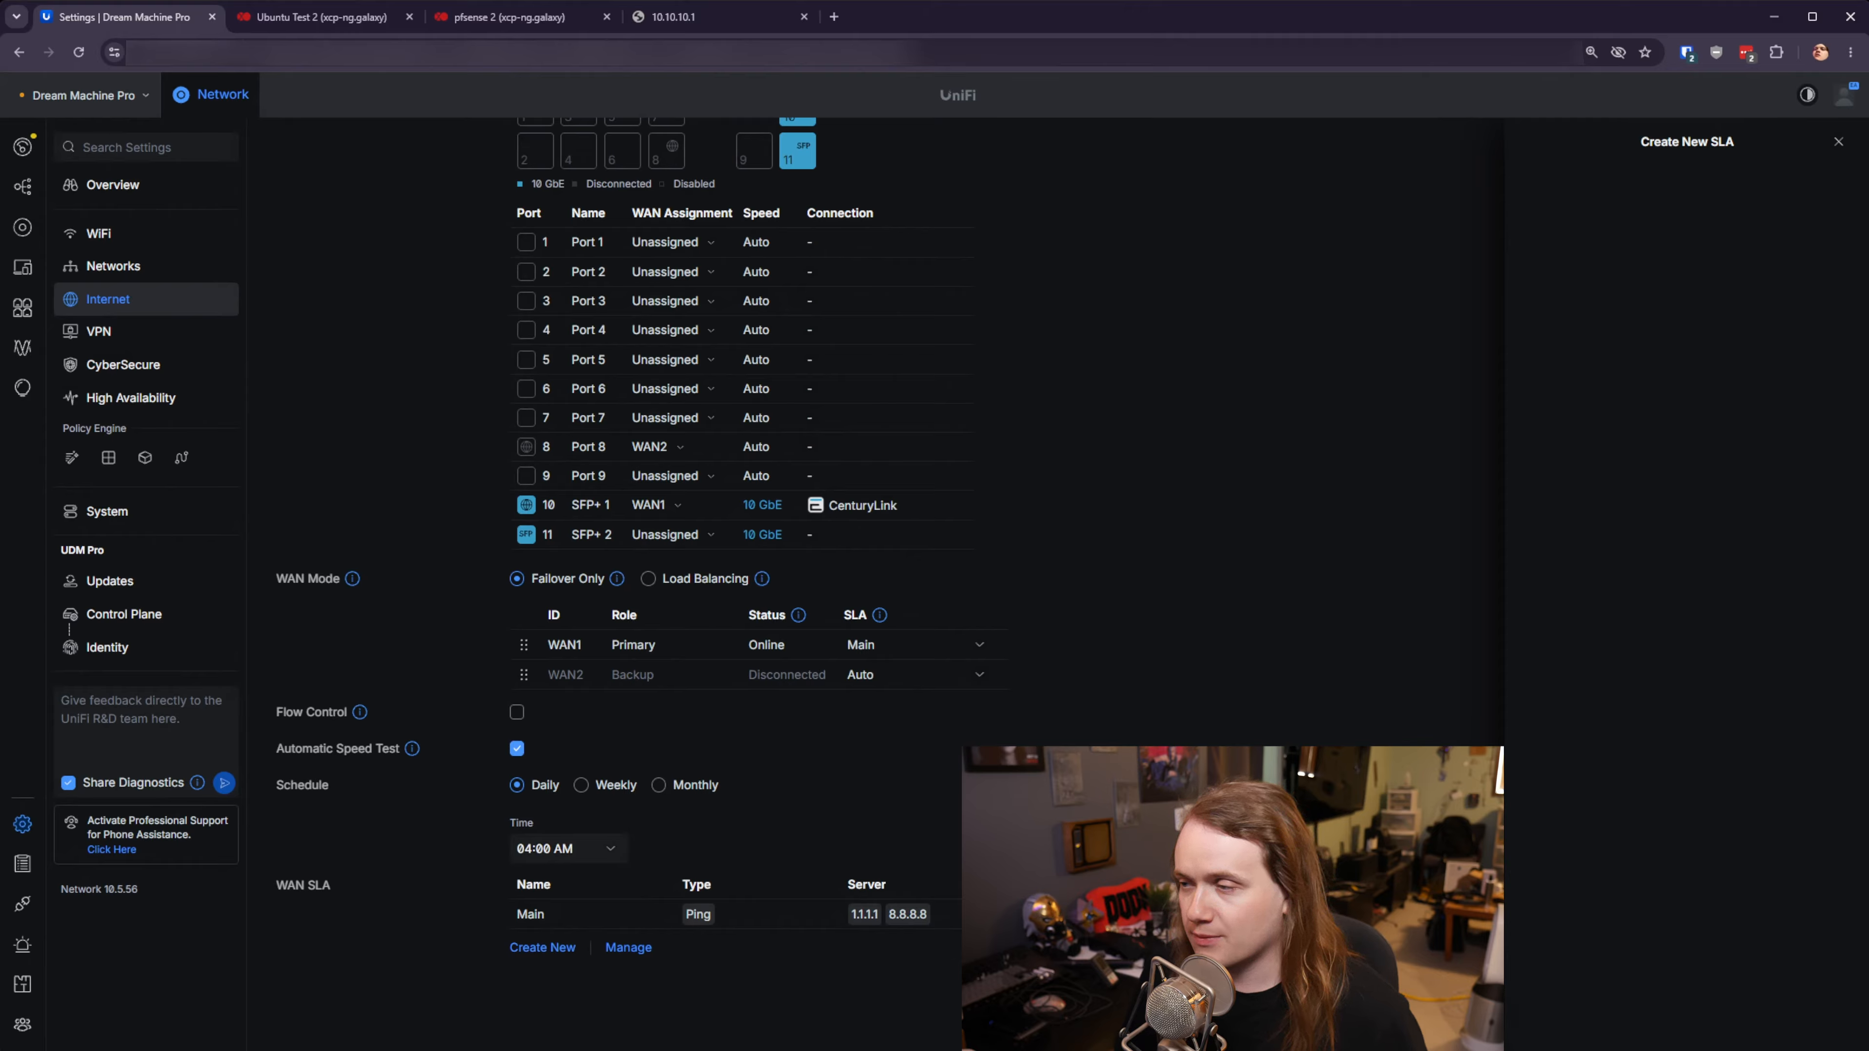
- Add a WAN SLA named 'IPsec Testing' that pings 192.168.20.20, then close its panel
click(1647, 214)
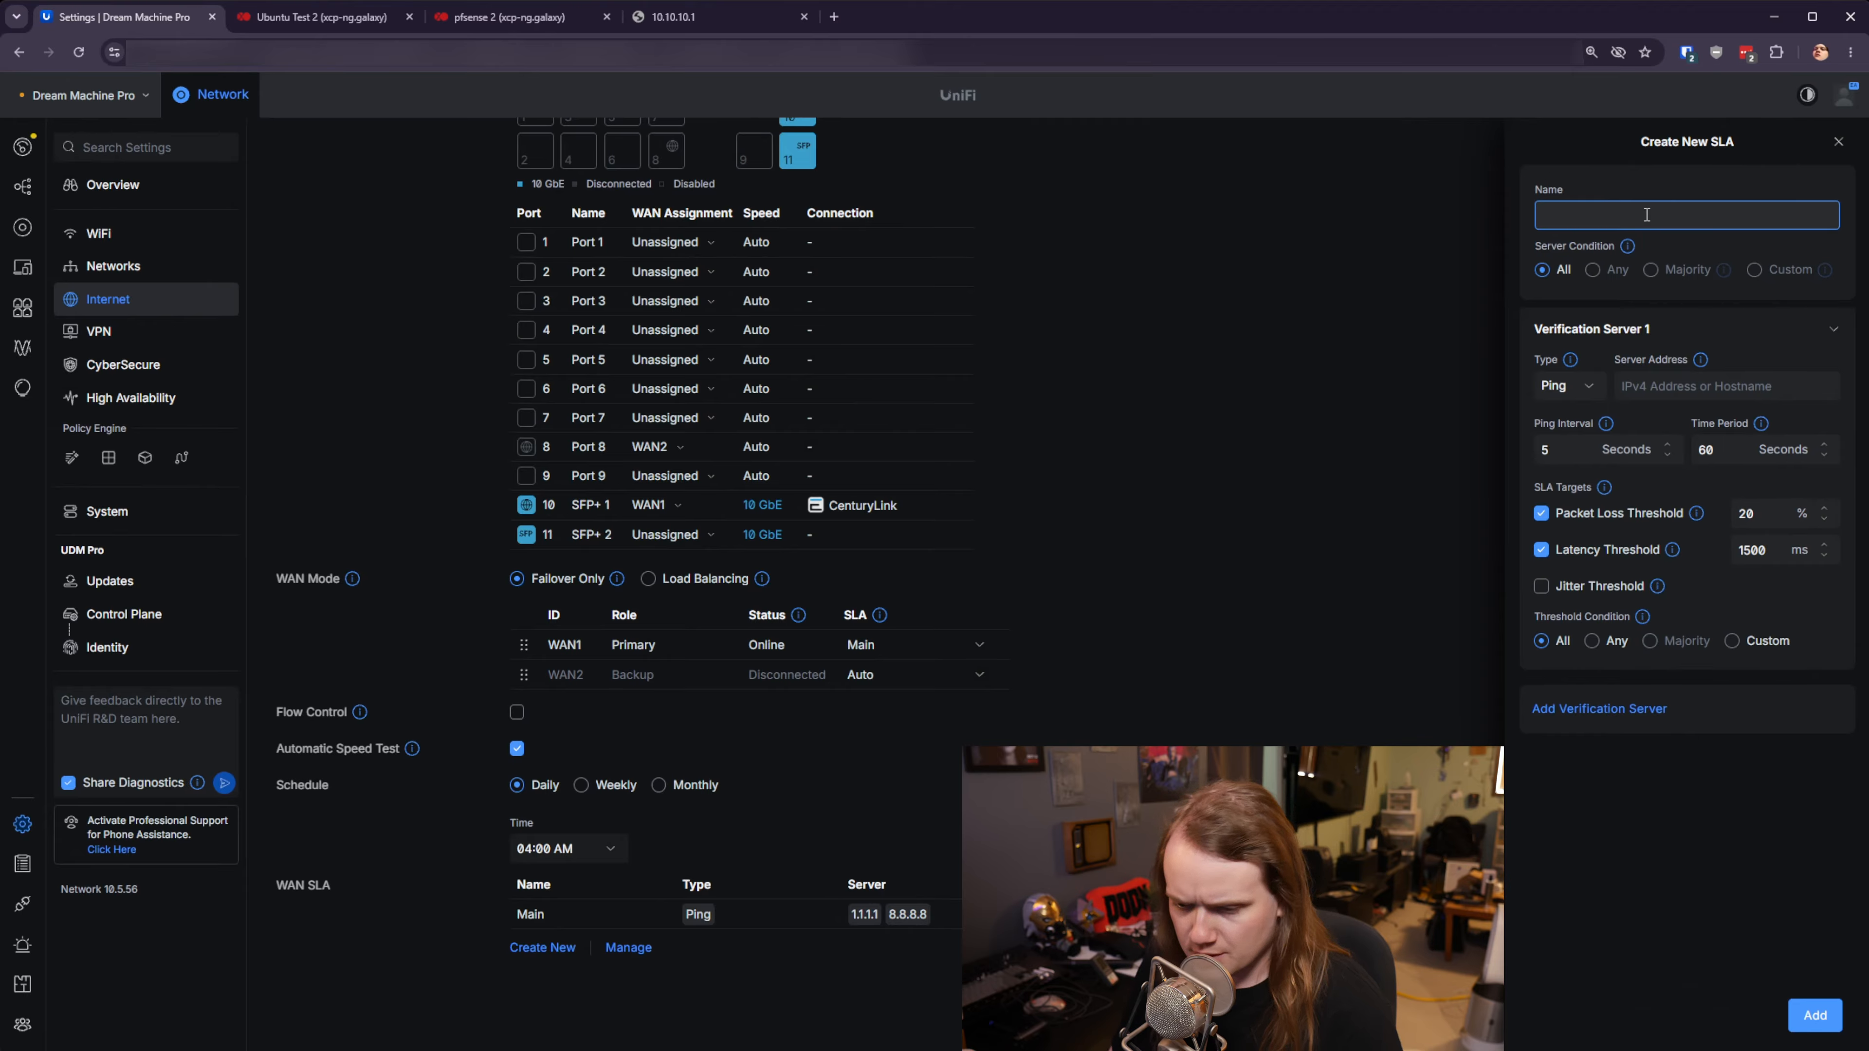
text(IPsec Testing)
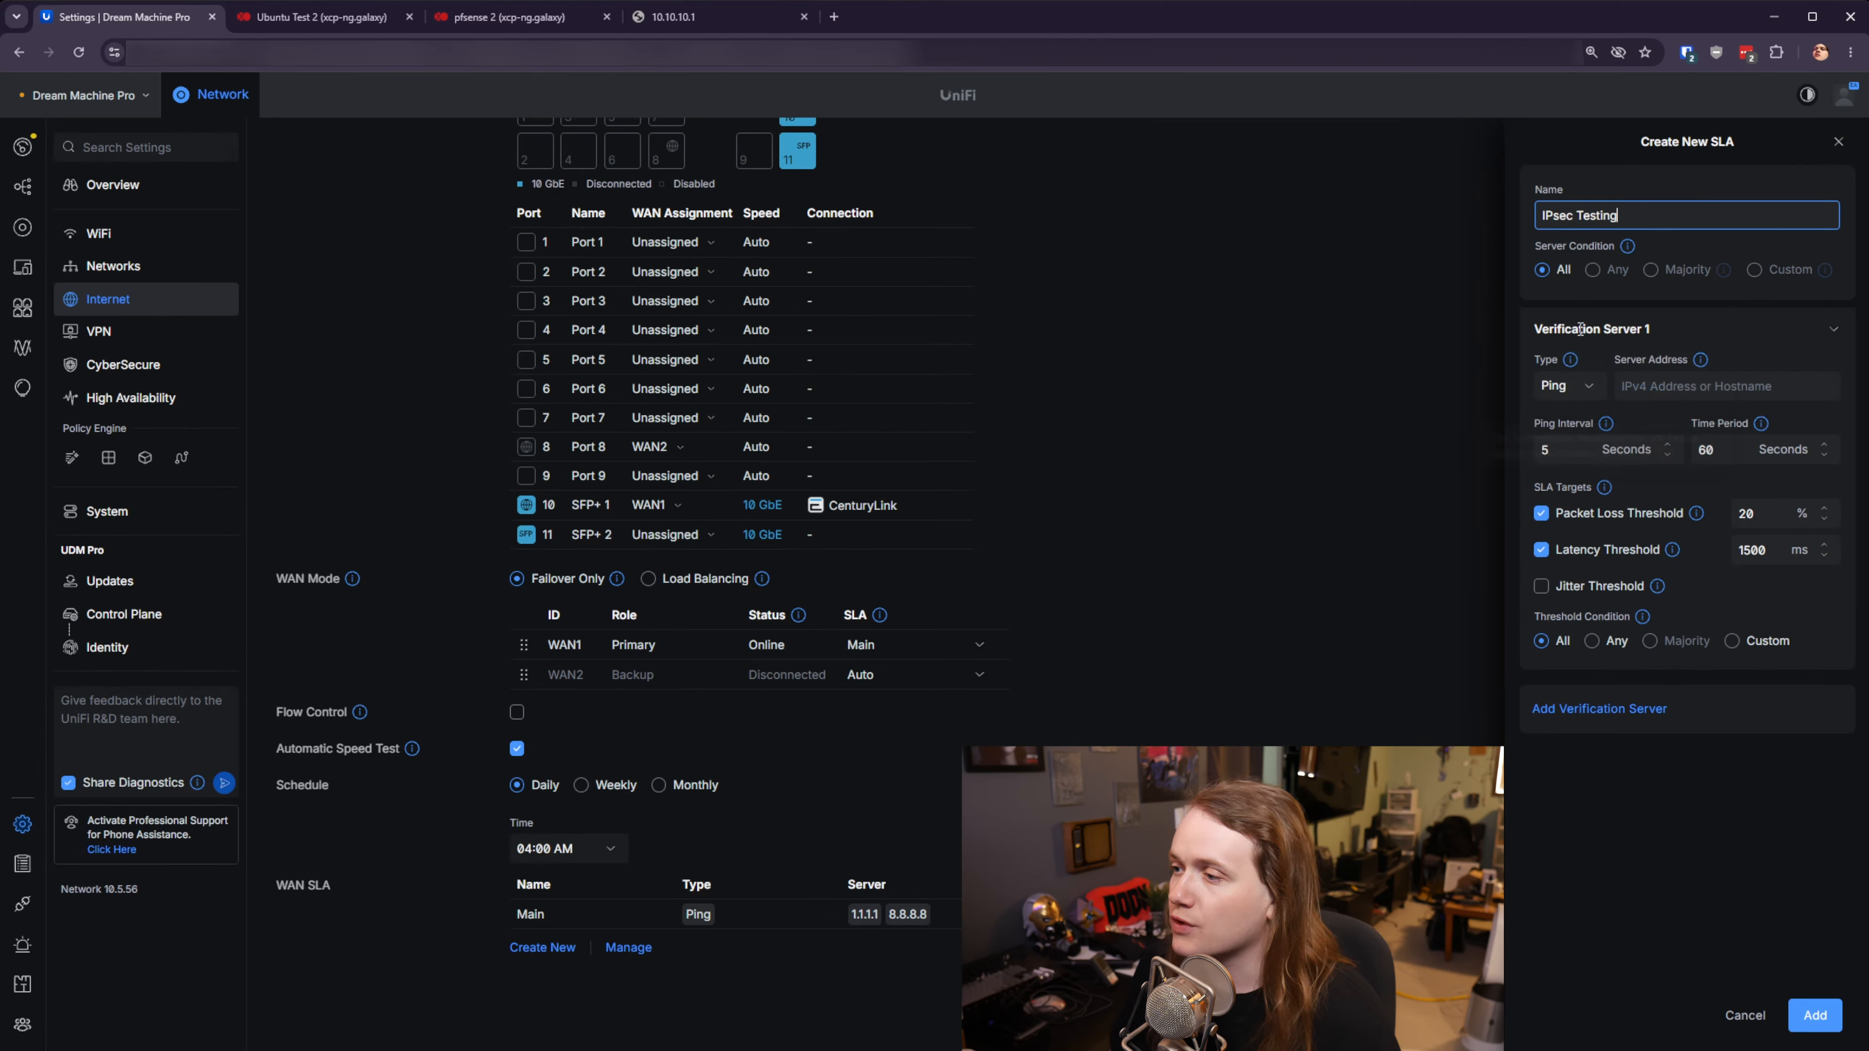
click(1717, 396)
text(192.168.20.20)
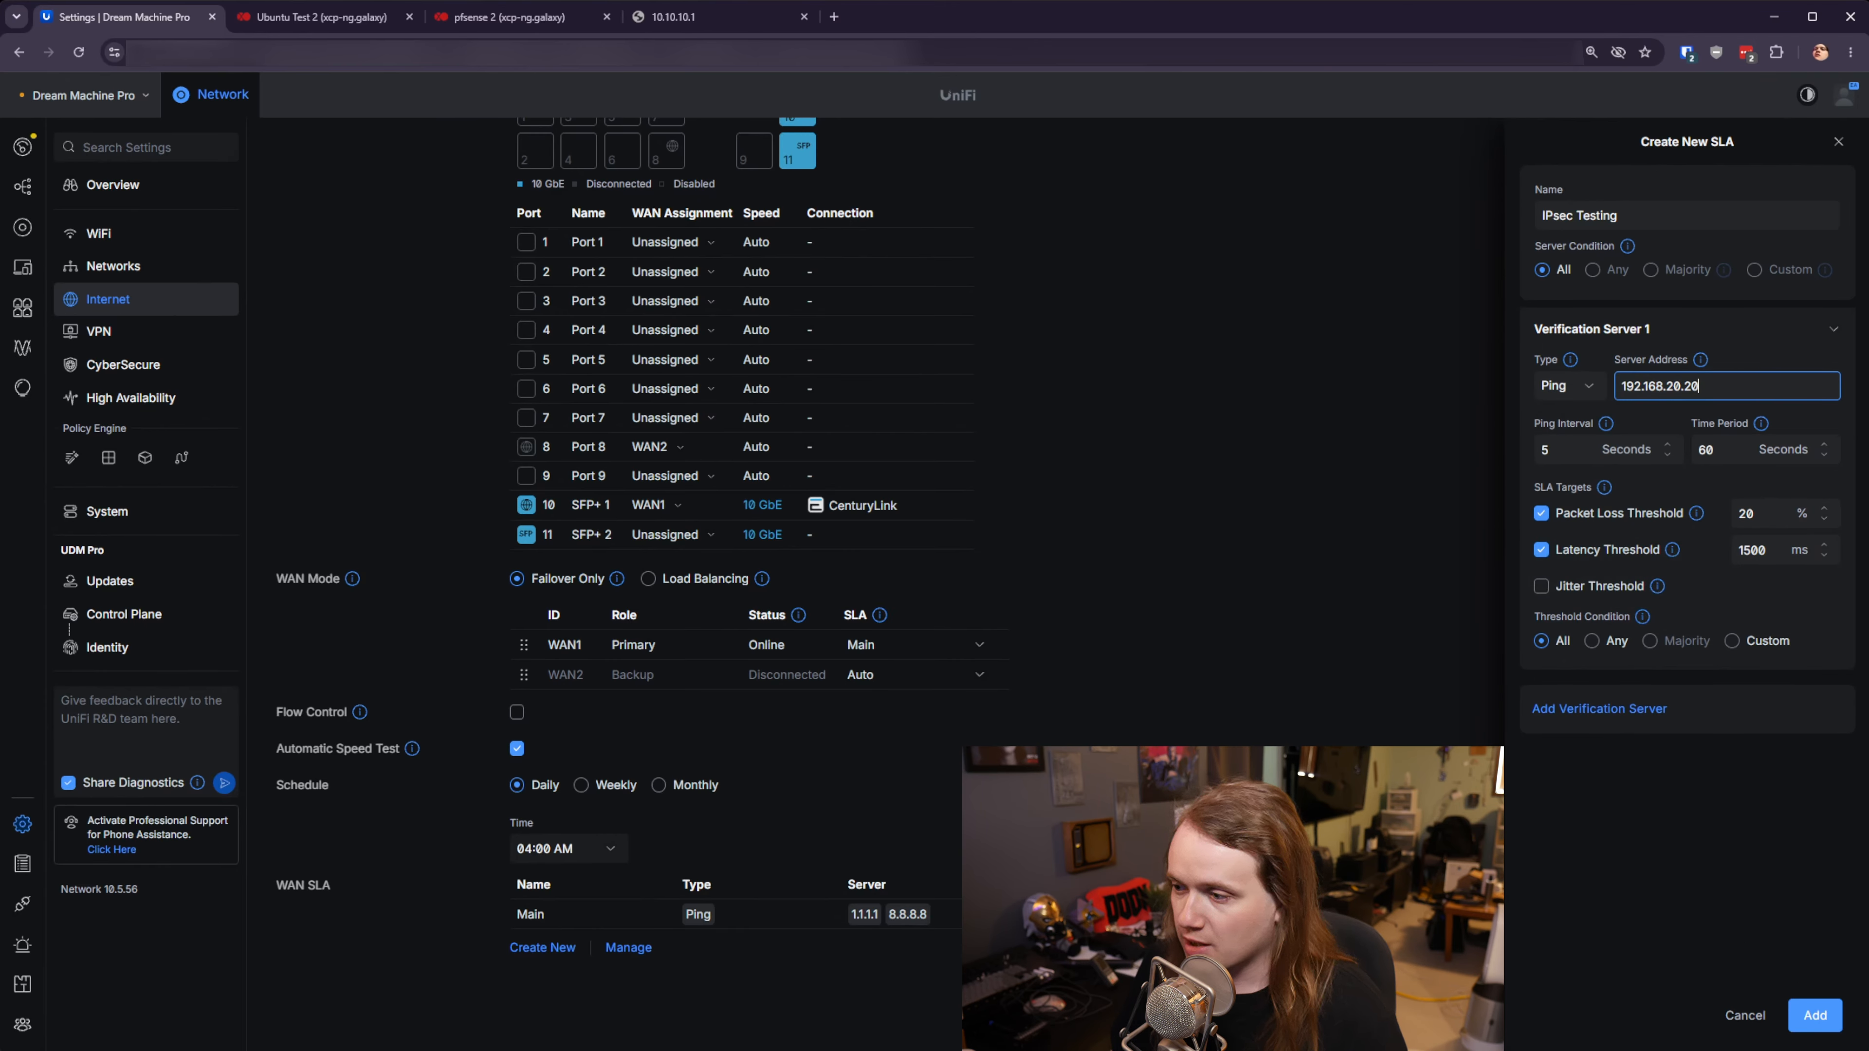
click(1814, 1015)
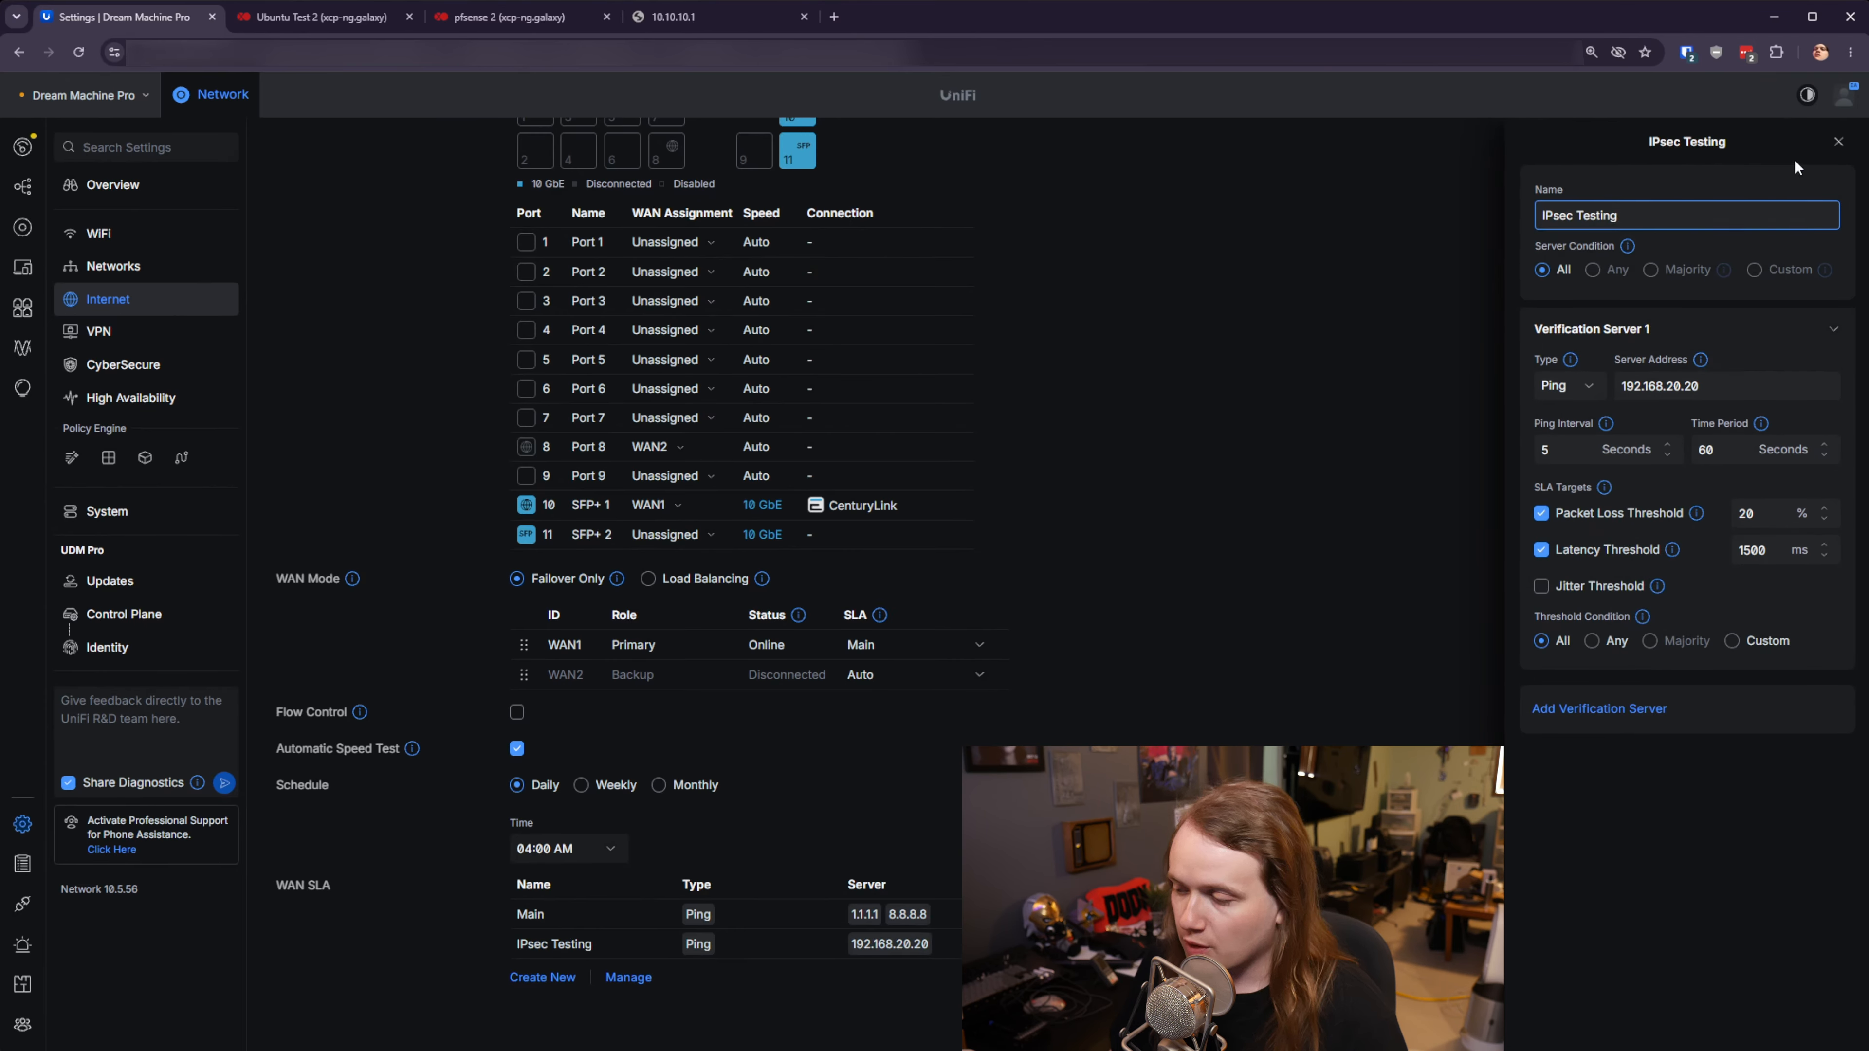
click(1838, 141)
- Assign the IPsec Testing SLA to WAN2, then apply and confirm the change
click(907, 675)
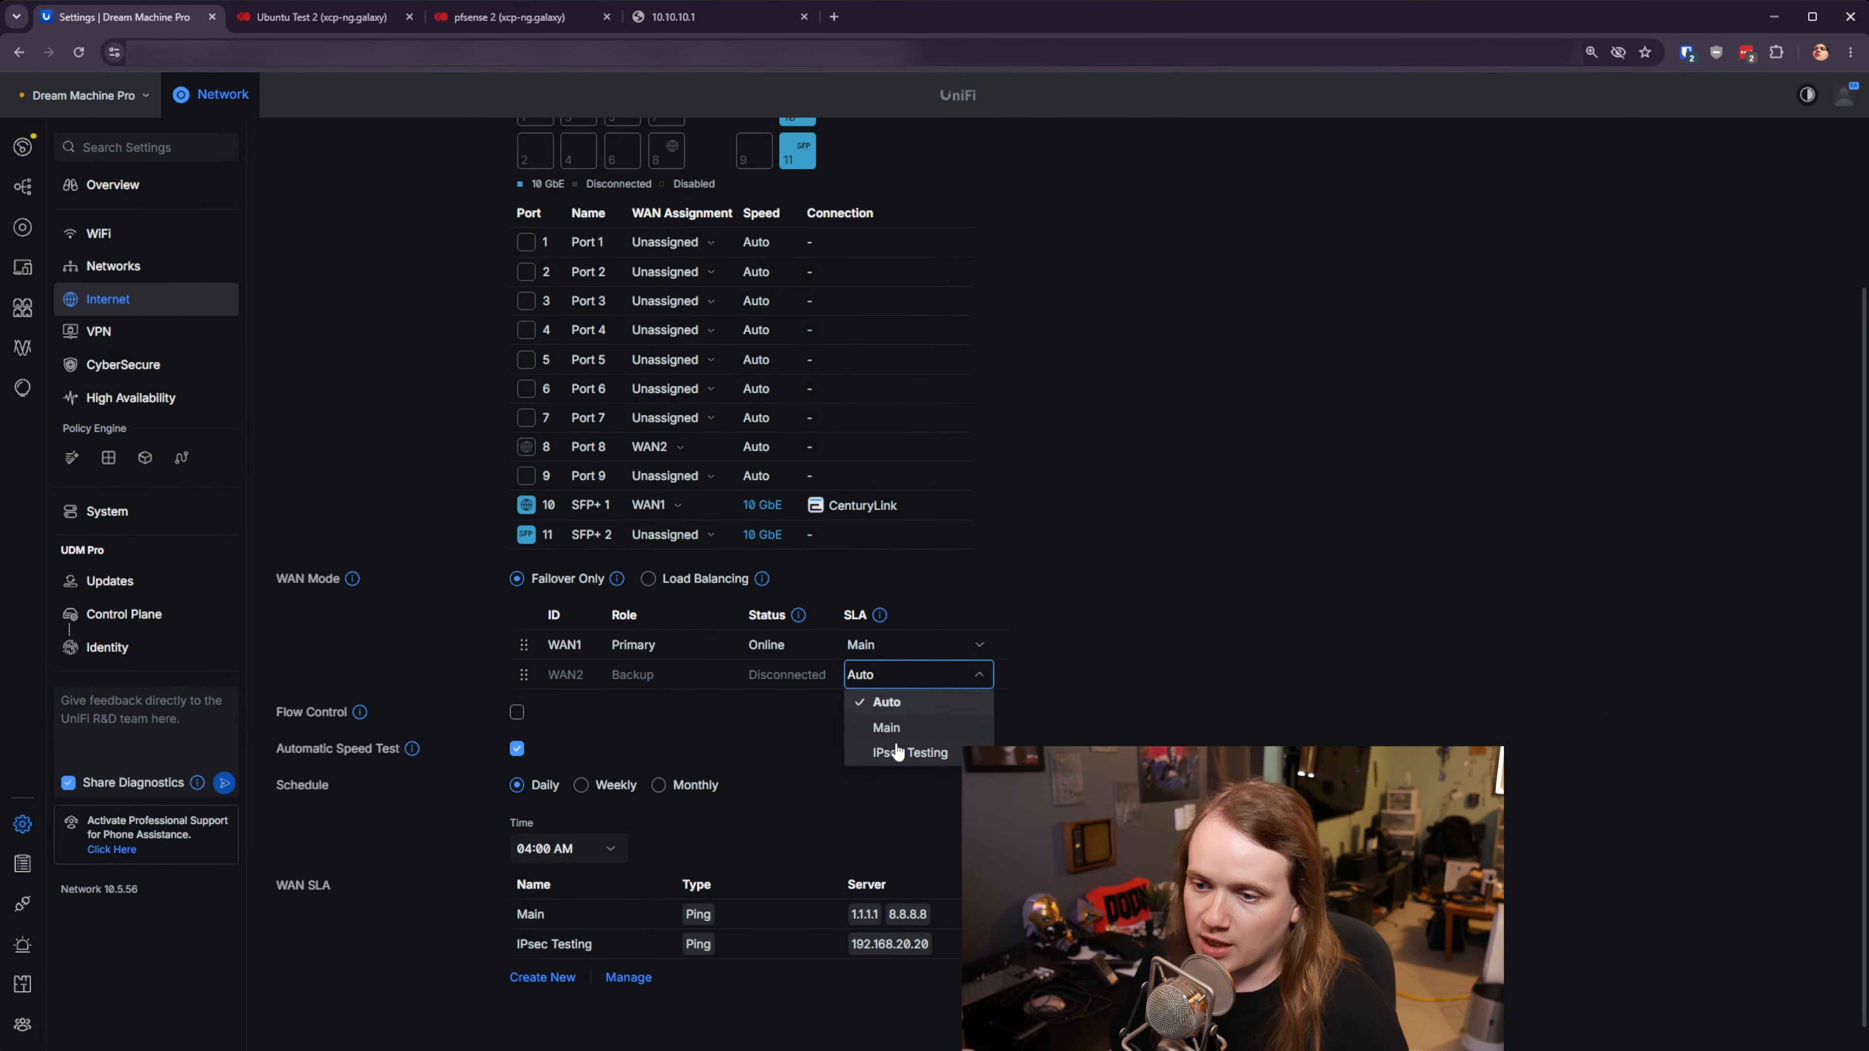
click(896, 758)
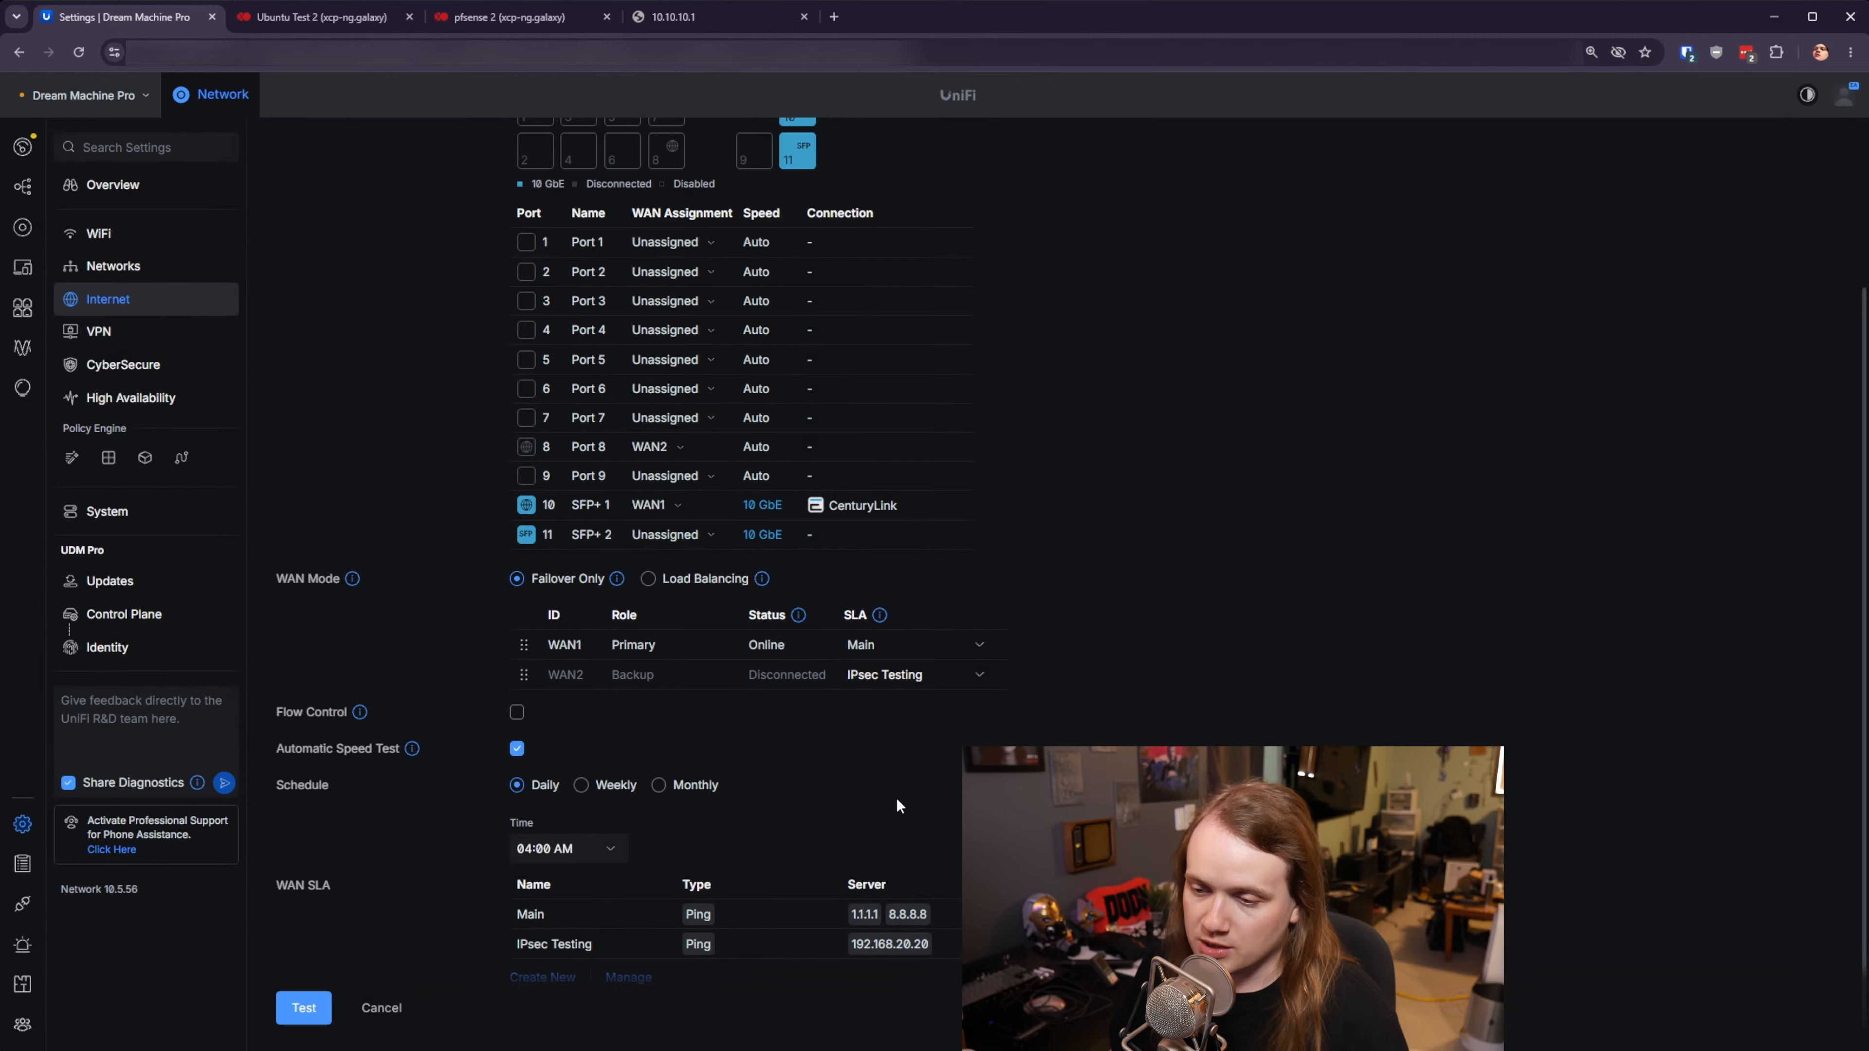
click(303, 1008)
click(315, 1008)
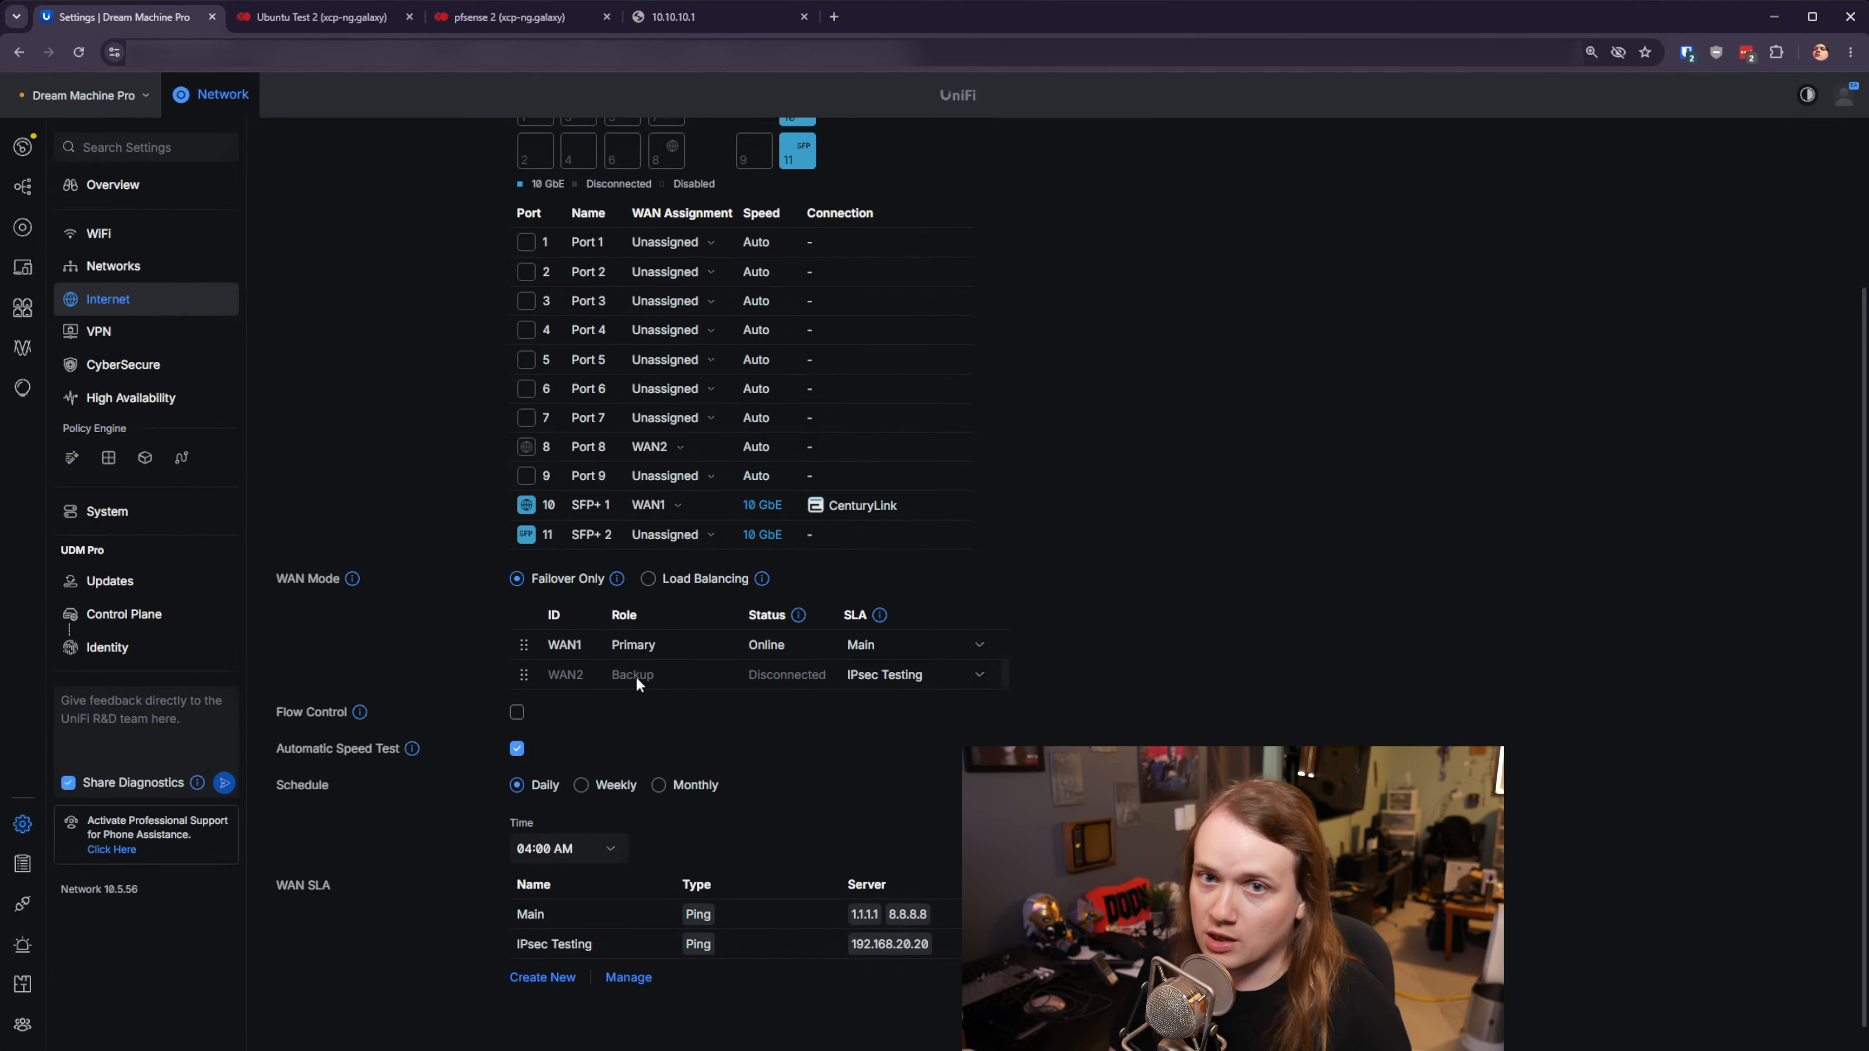
scroll(1133, 685, up, 2)
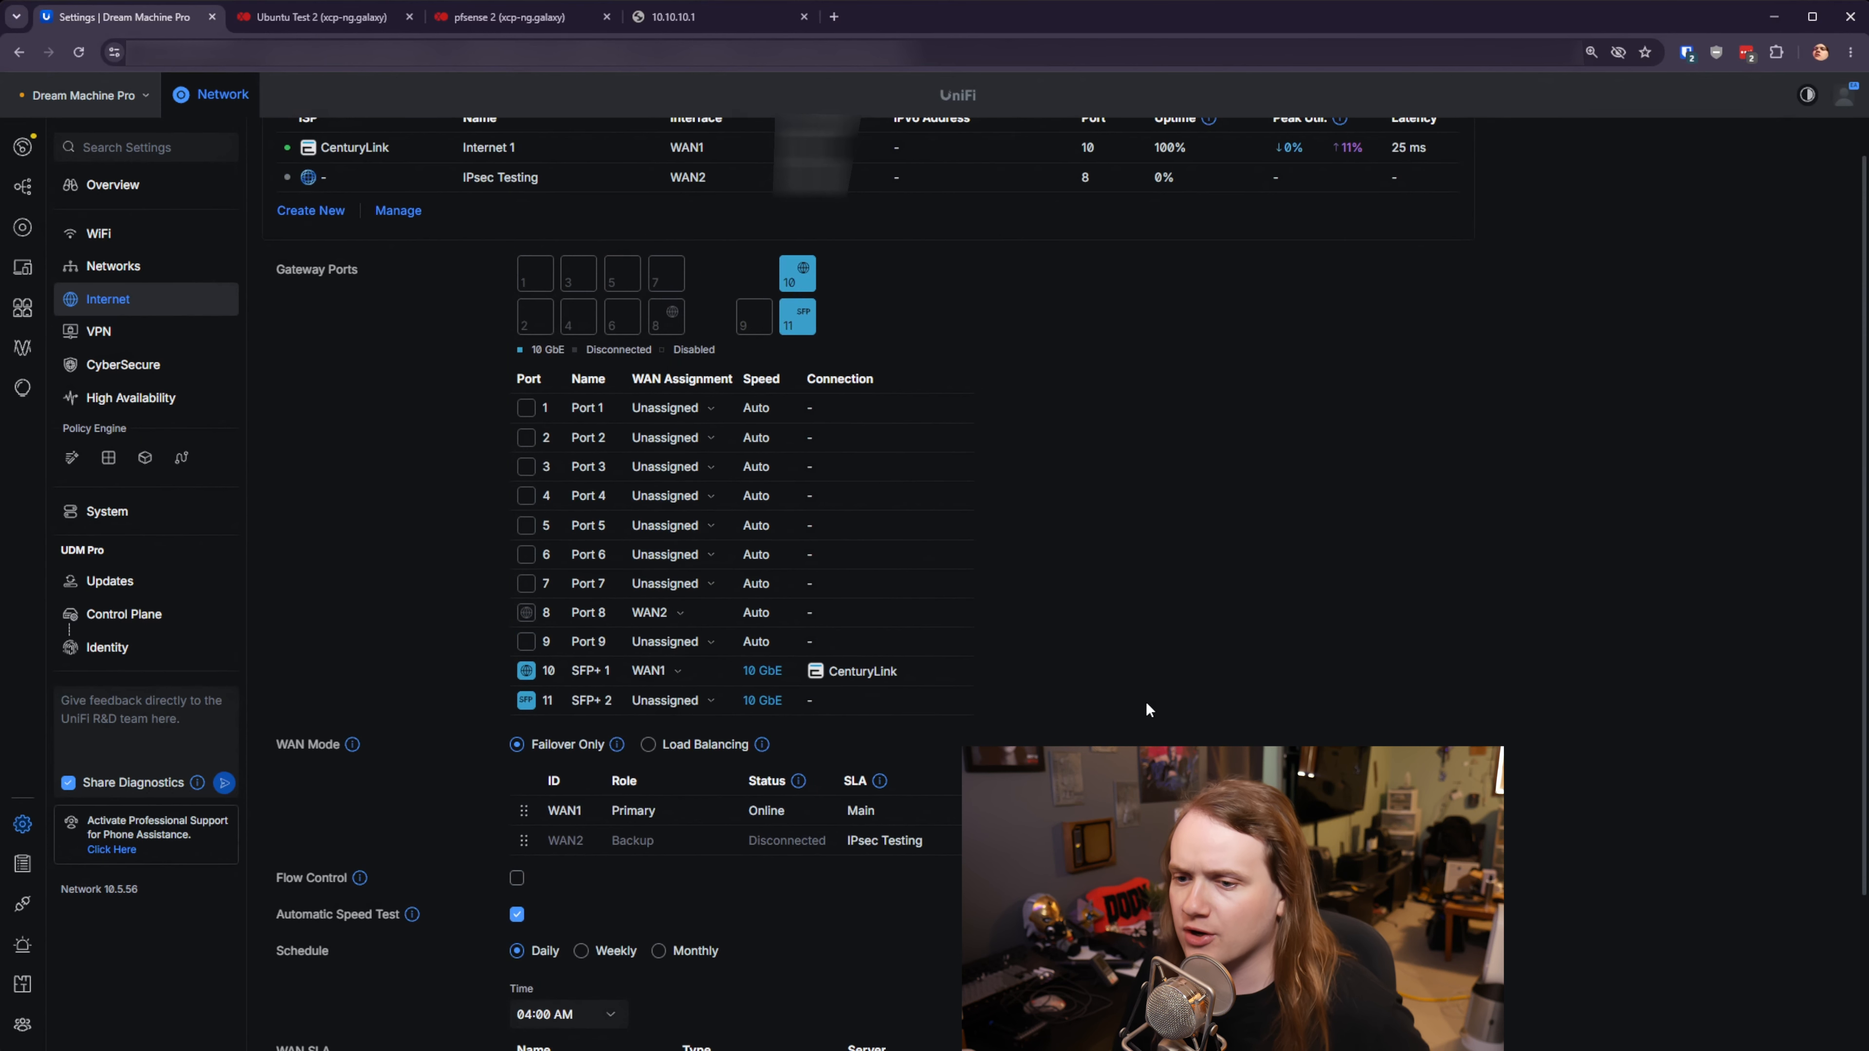
scroll(1190, 703, up, 1)
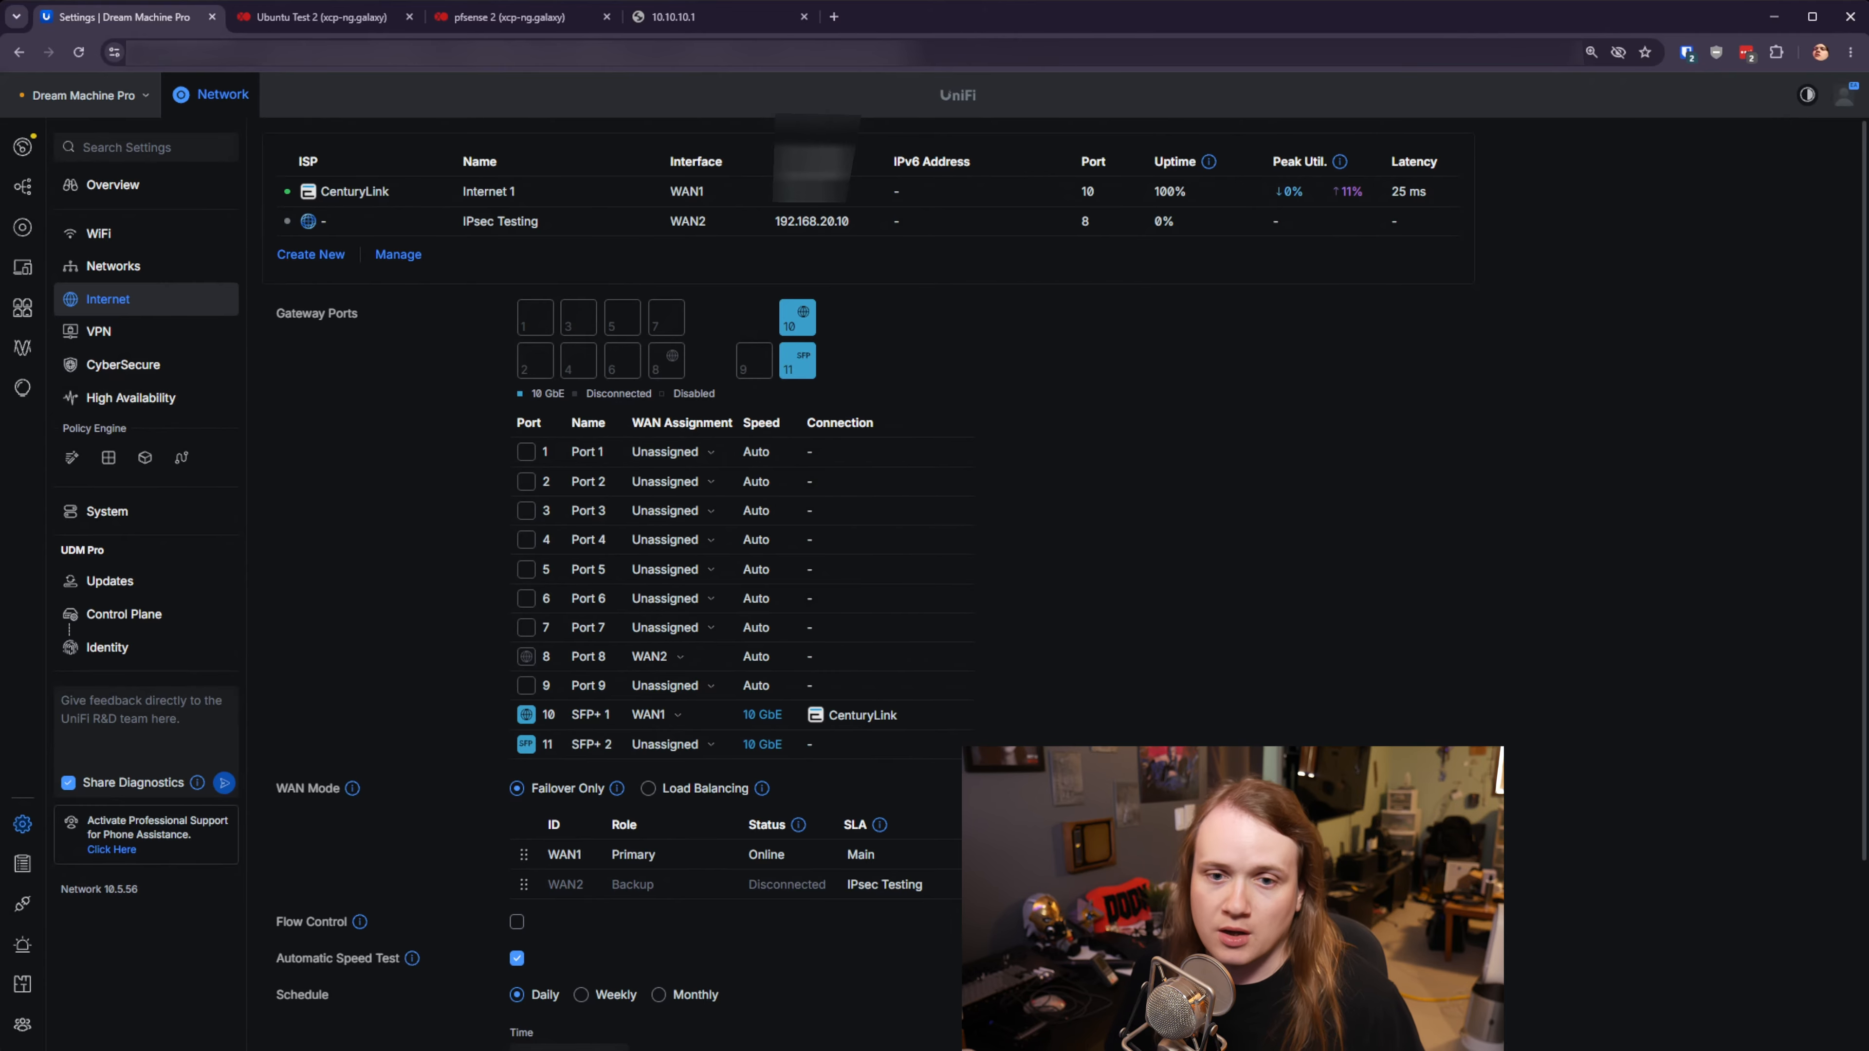
- Show the UniFi Devices list from the left navigation rail
click(23, 227)
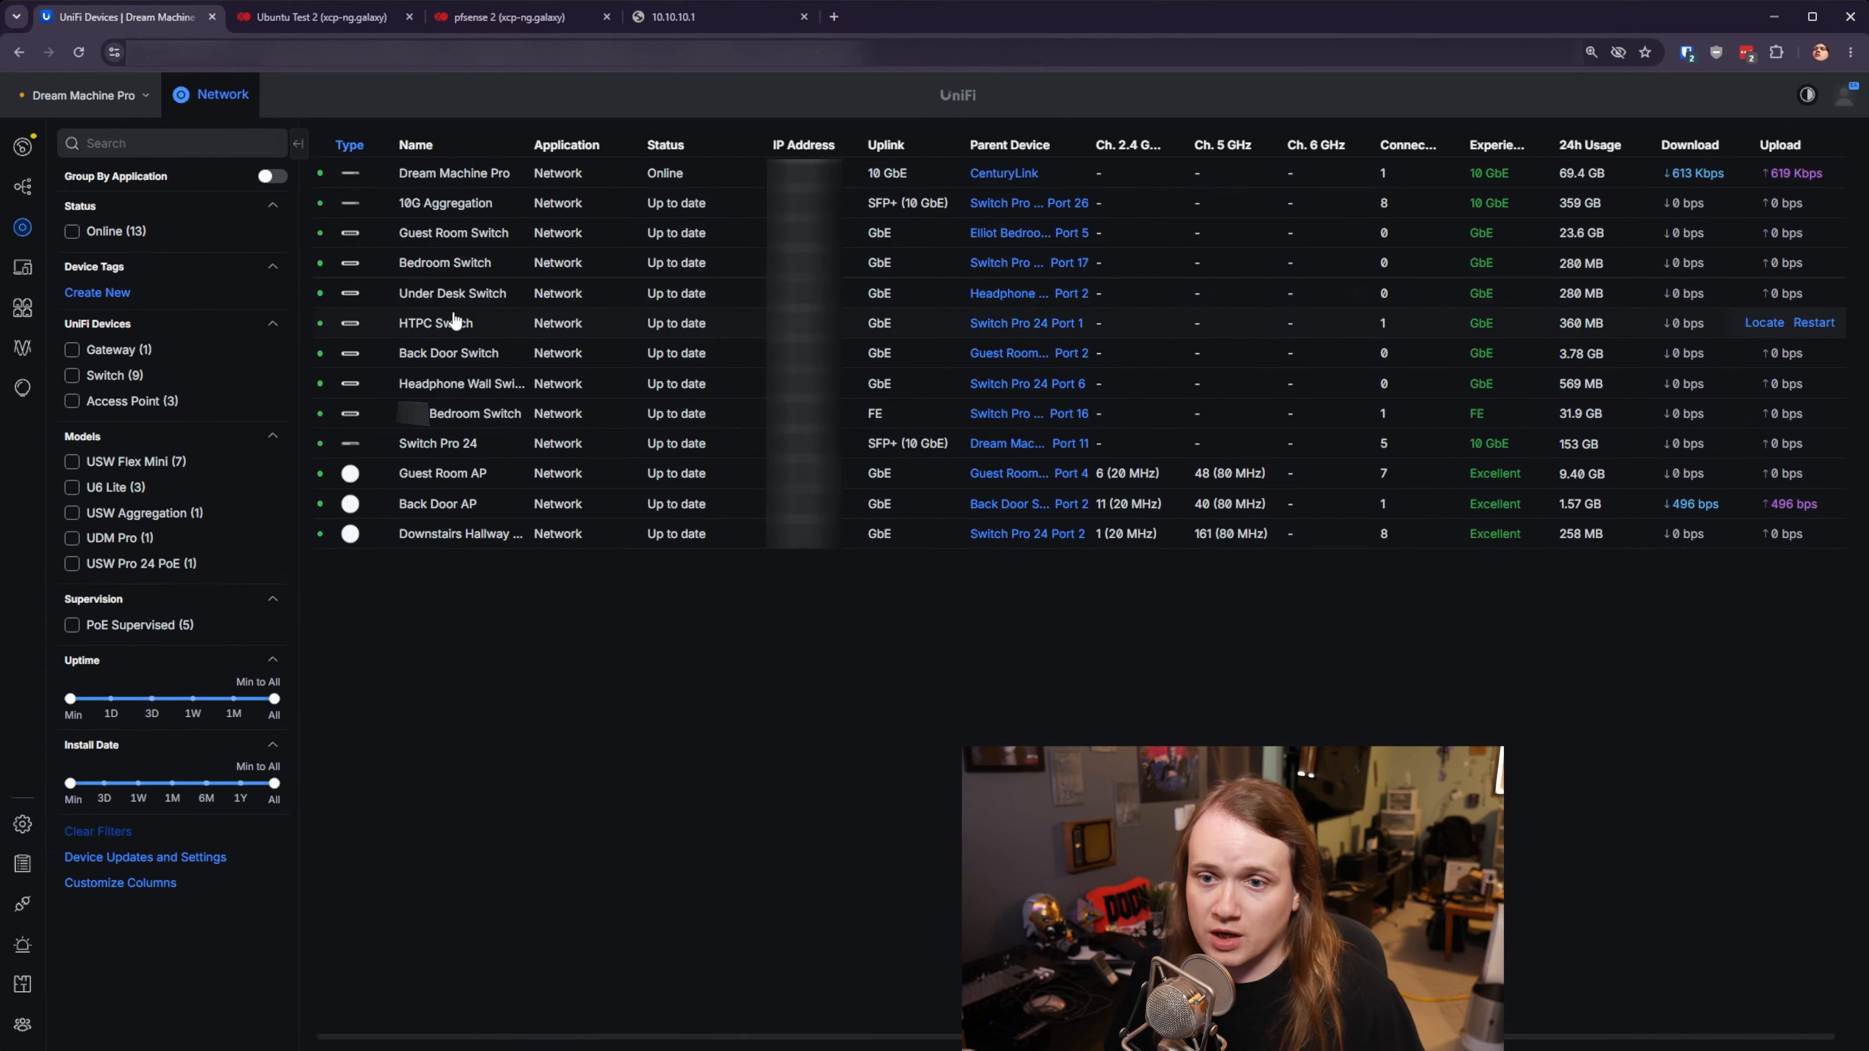
- Open port 24's settings in Switch Pro 24's Port Manager
click(447, 451)
click(1720, 425)
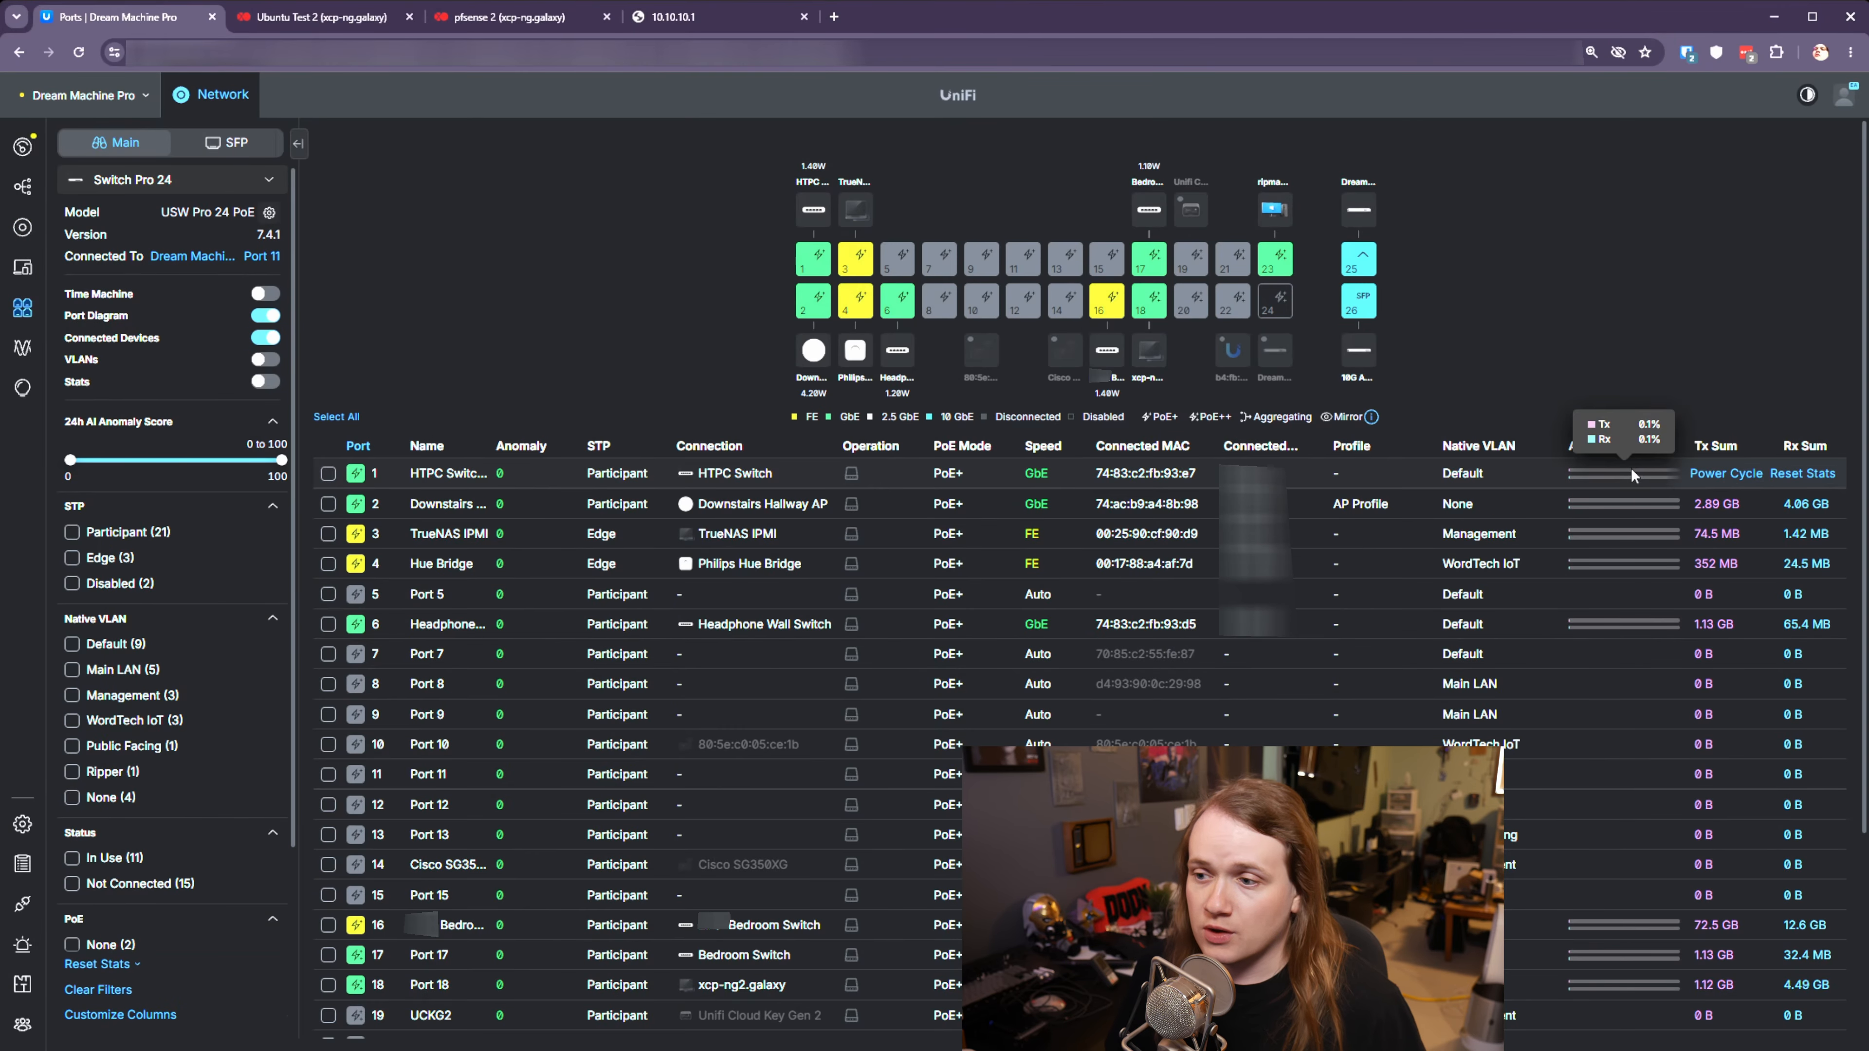
click(1282, 313)
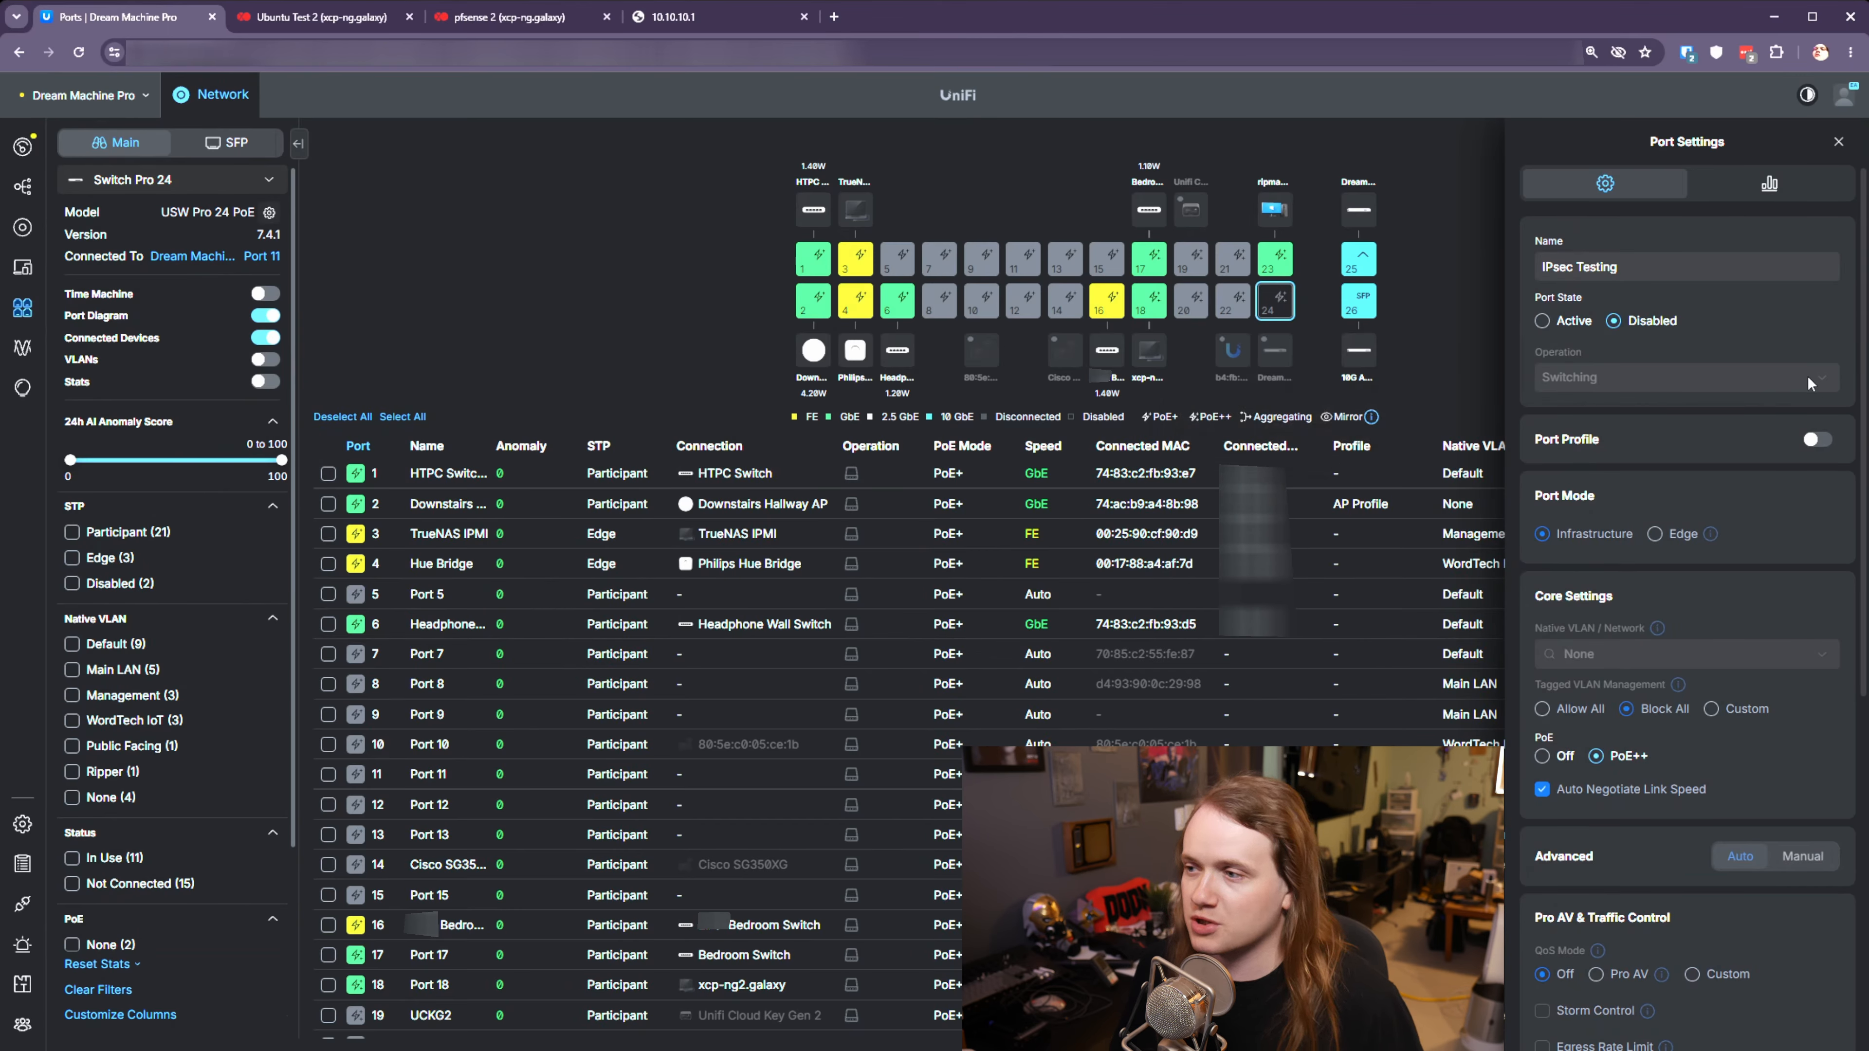
- Make port 24 active with native VLAN IPsec Testing (88) and apply the changes
click(1567, 321)
scroll(1688, 519, down, 2)
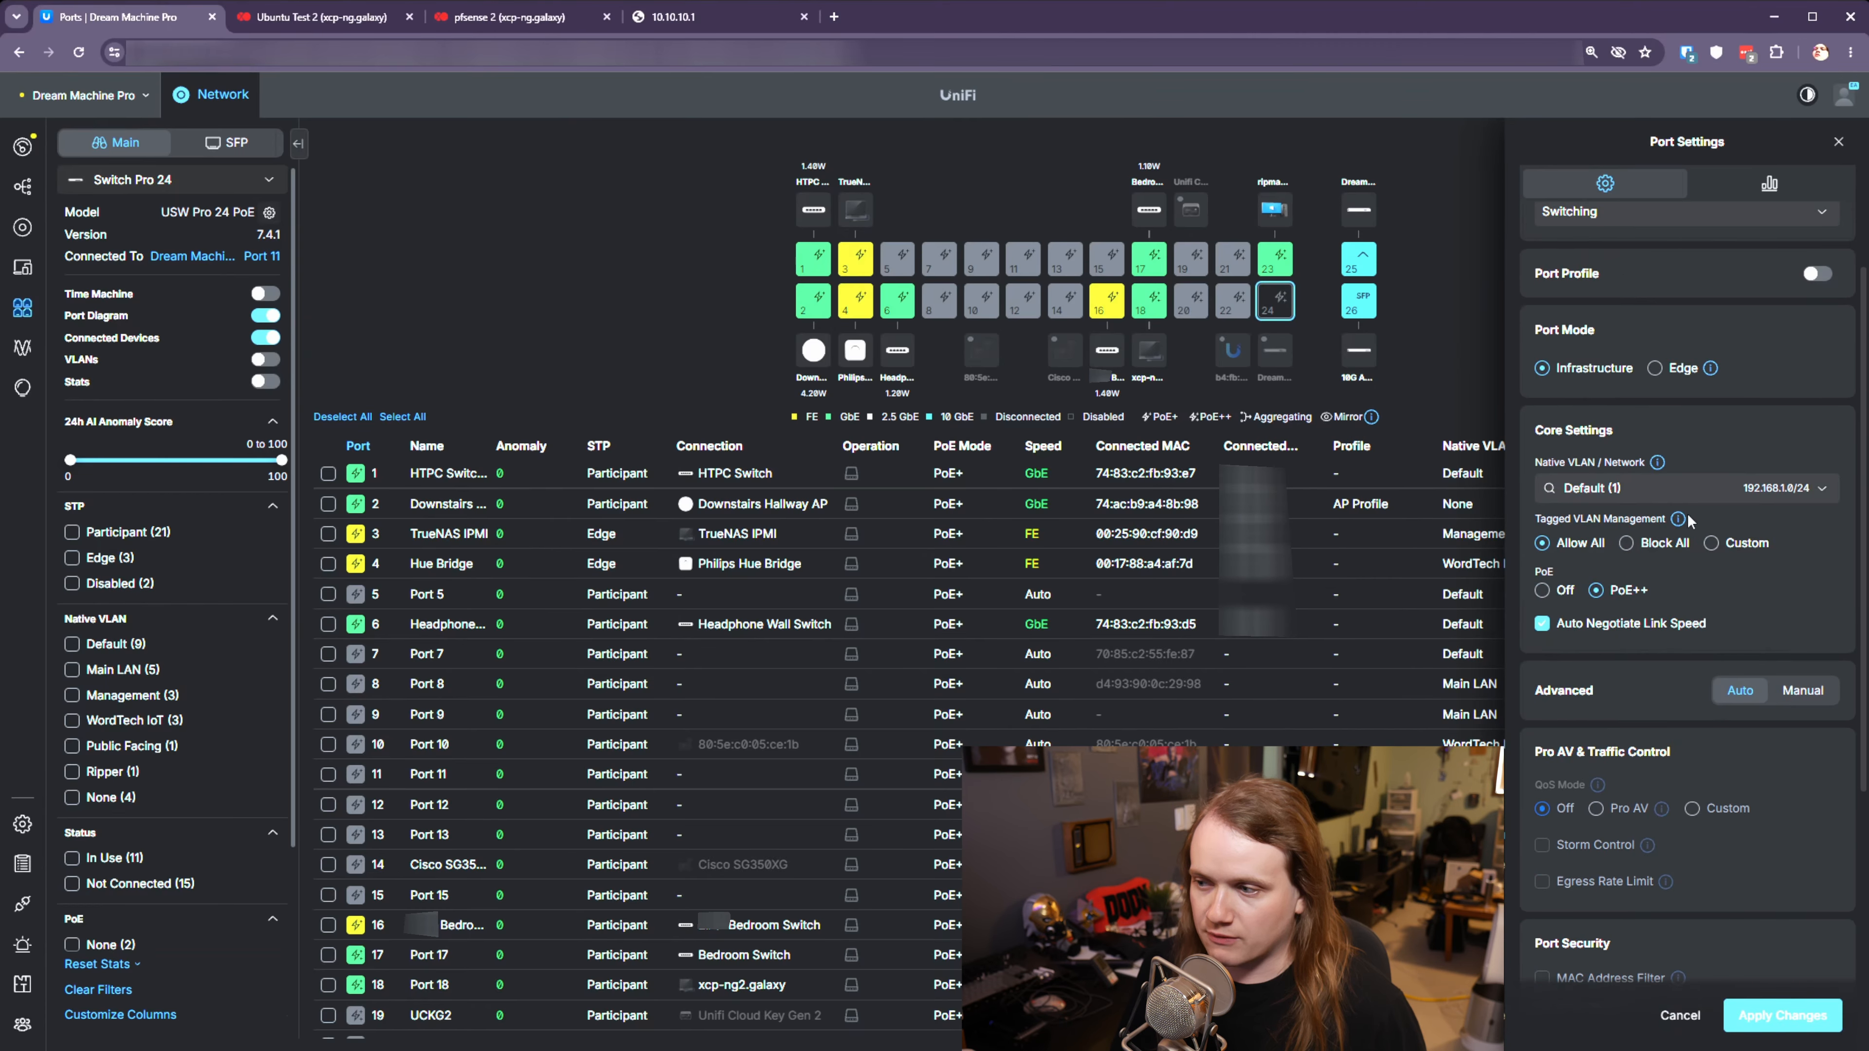
click(1615, 488)
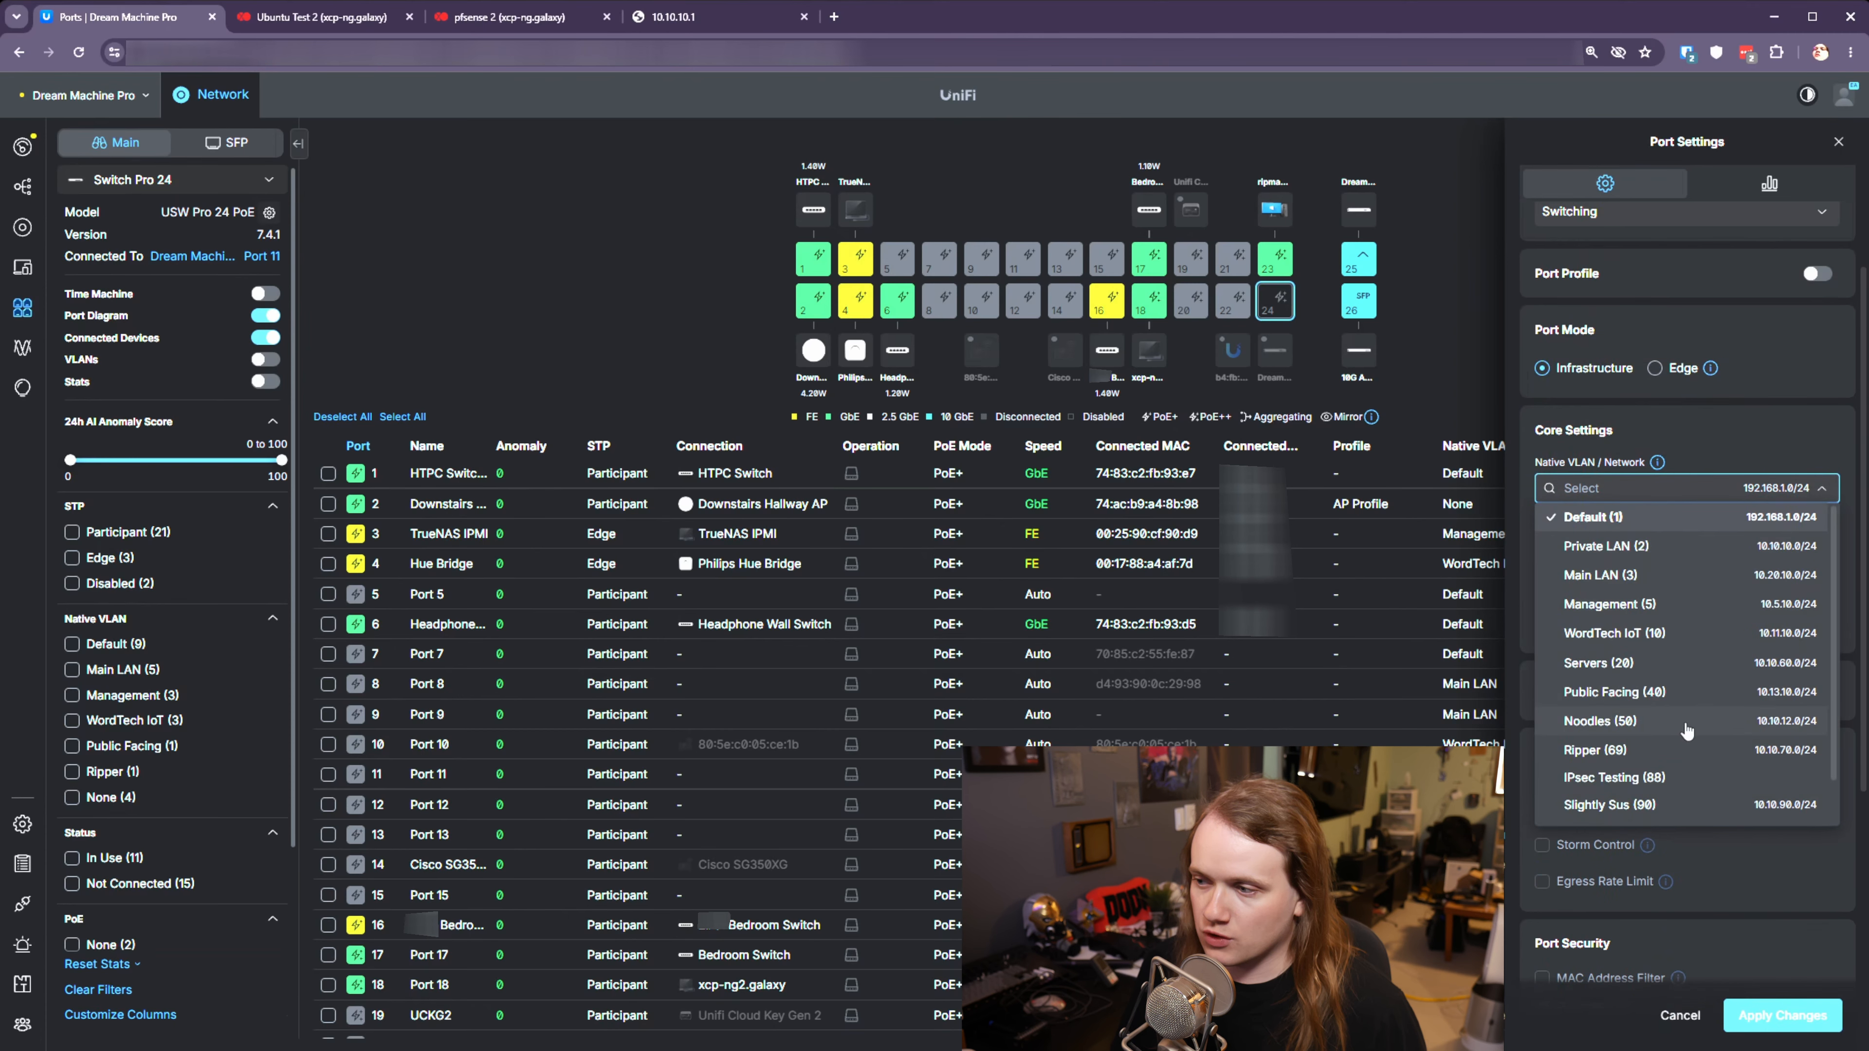
scroll(1613, 723, down, 1)
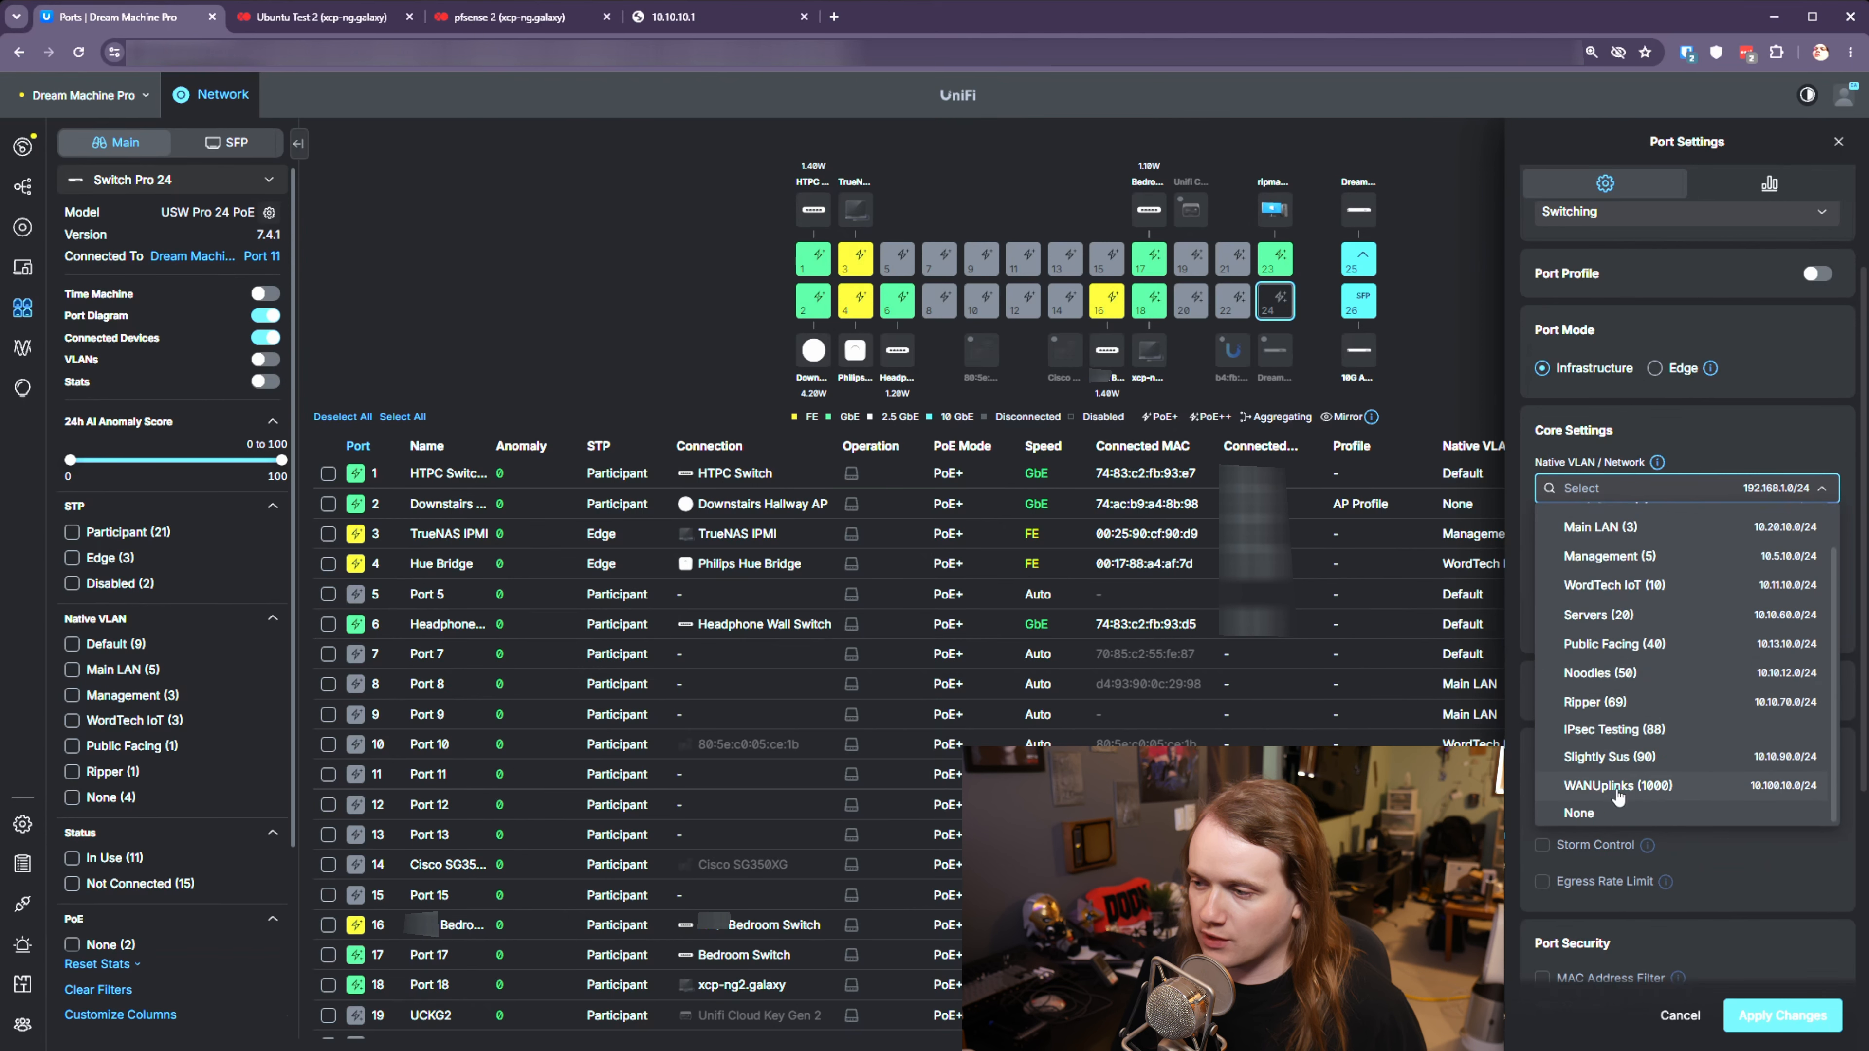
click(1618, 732)
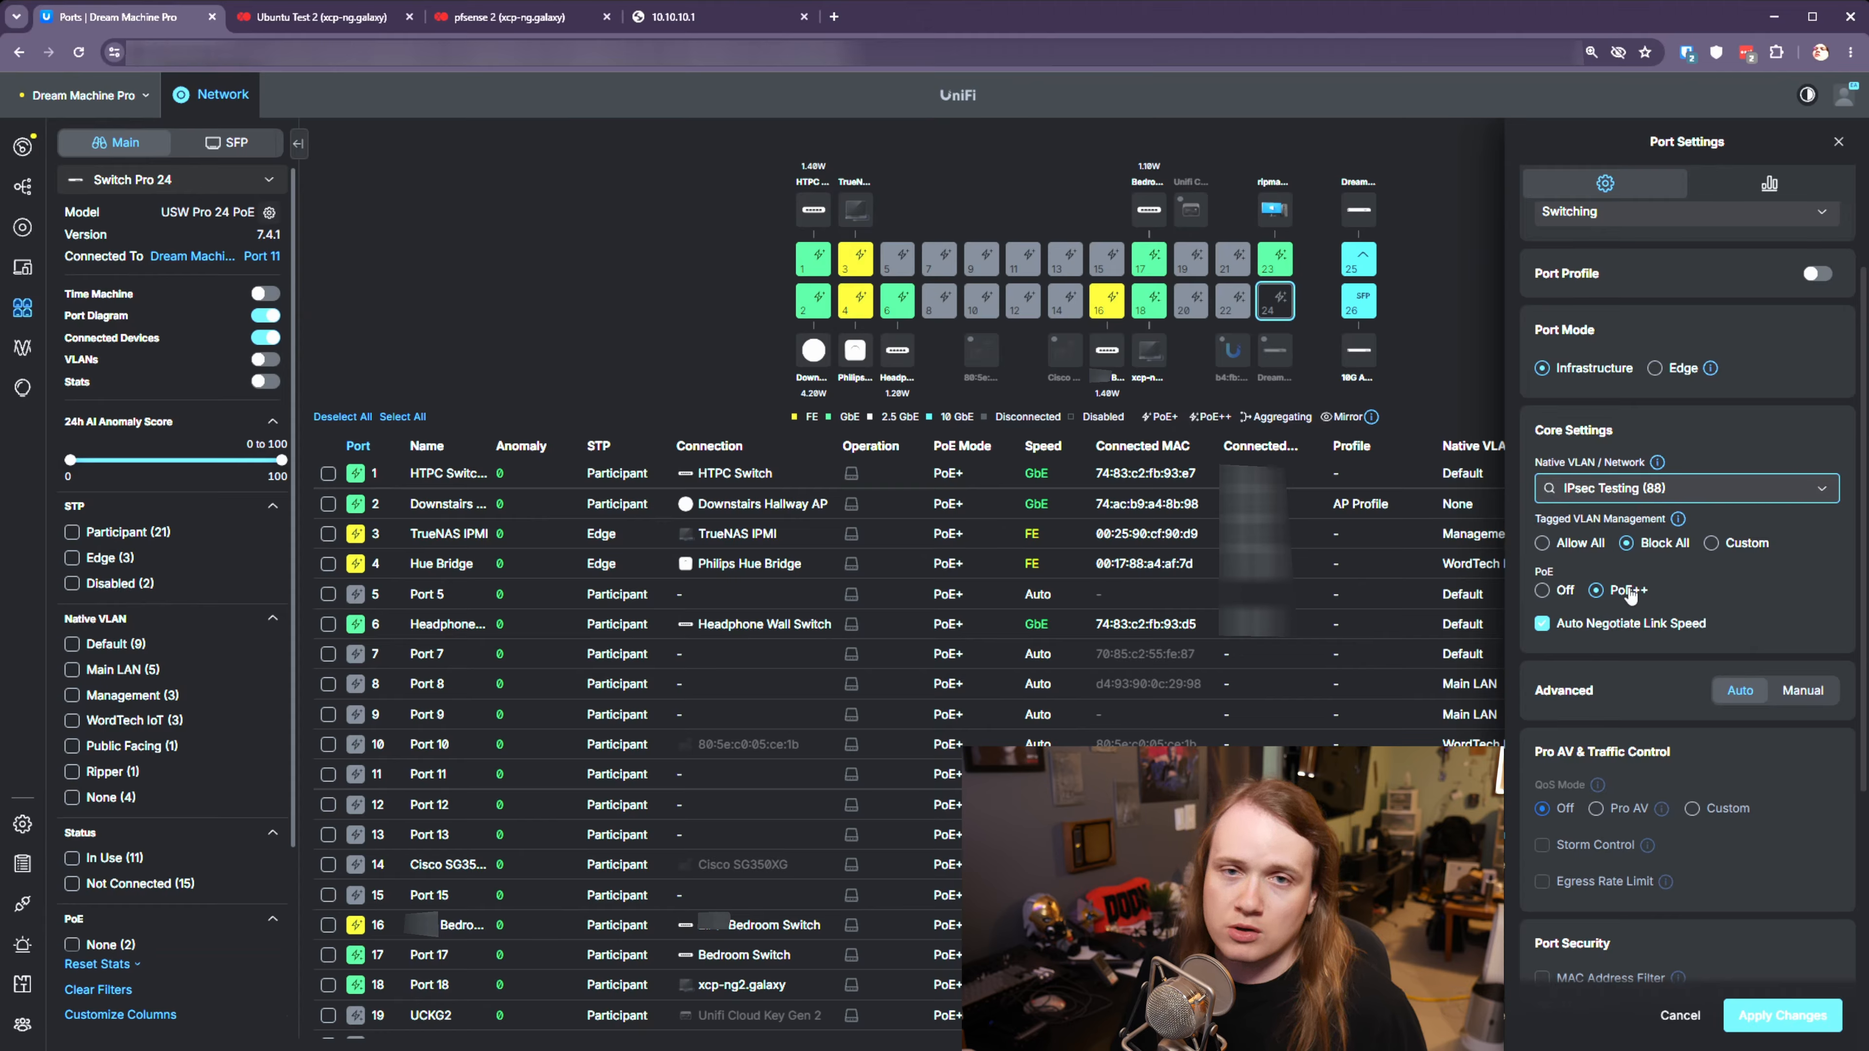
scroll(1765, 635, up, 2)
scroll(1729, 604, down, 5)
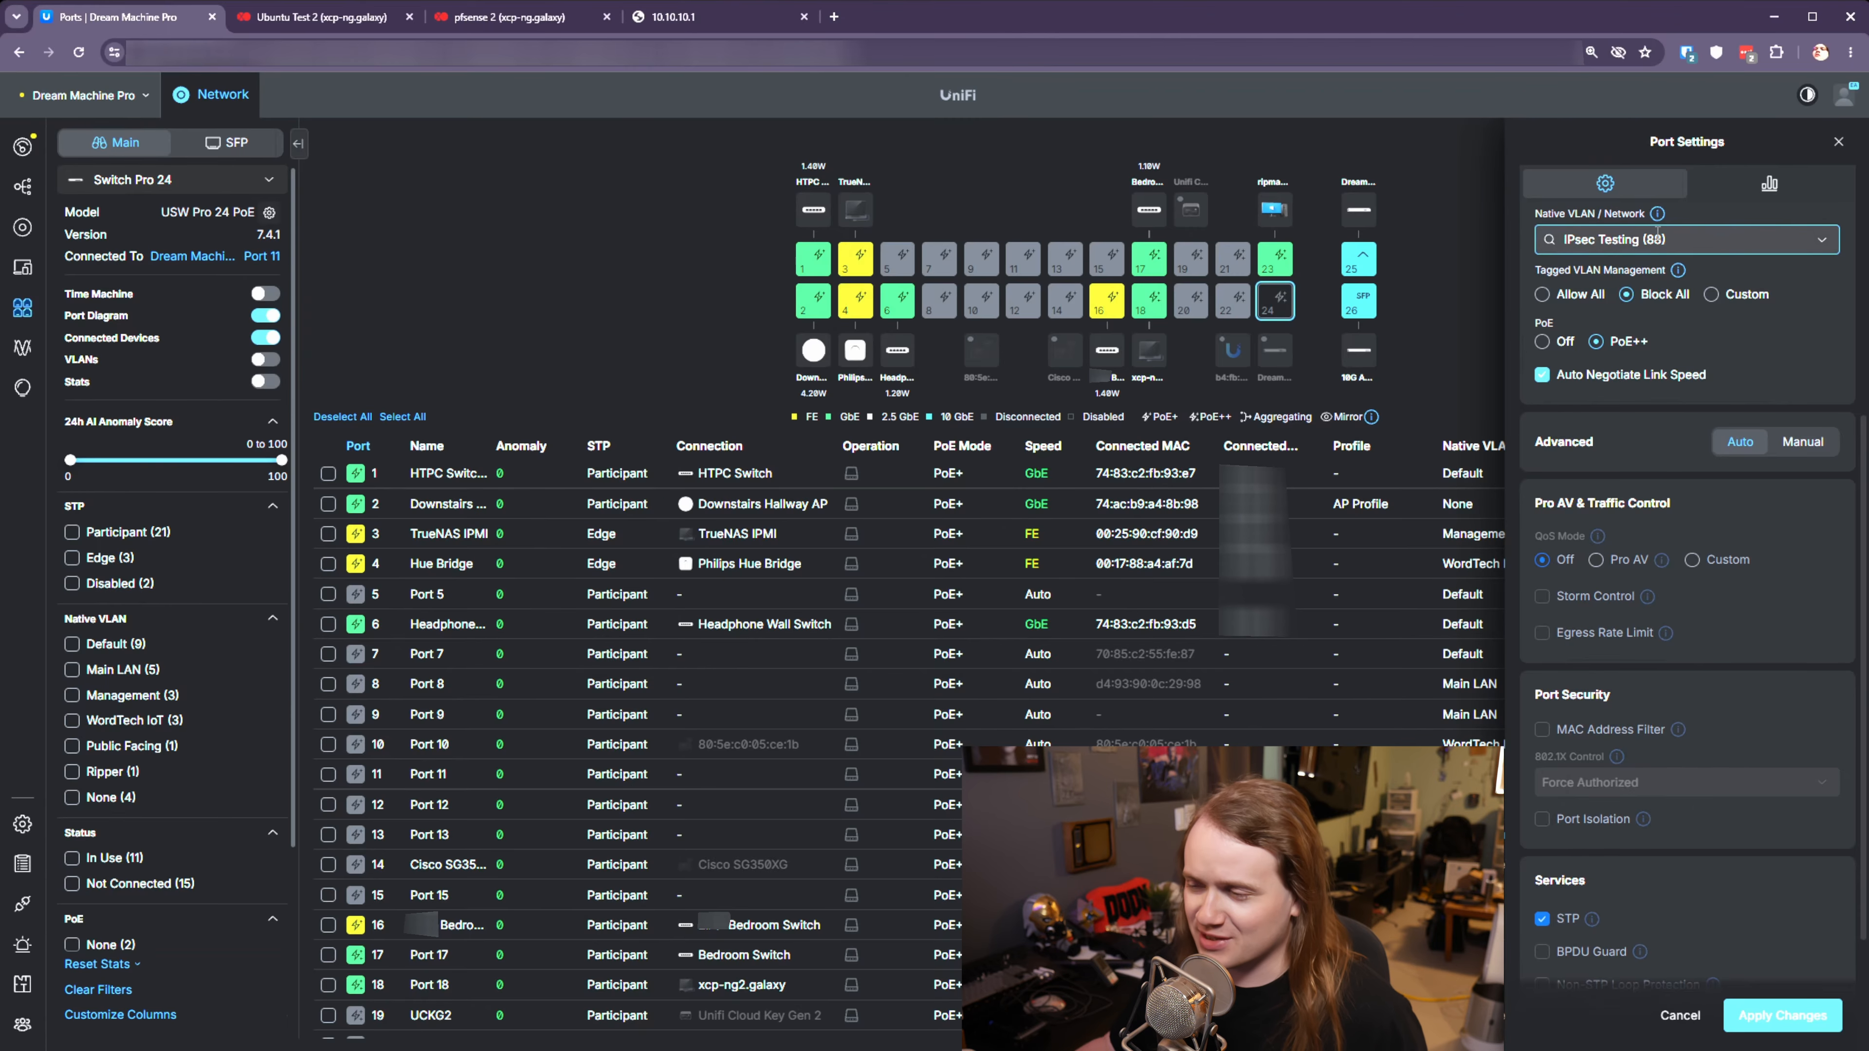
scroll(1711, 653, down, 3)
scroll(1753, 714, up, 5)
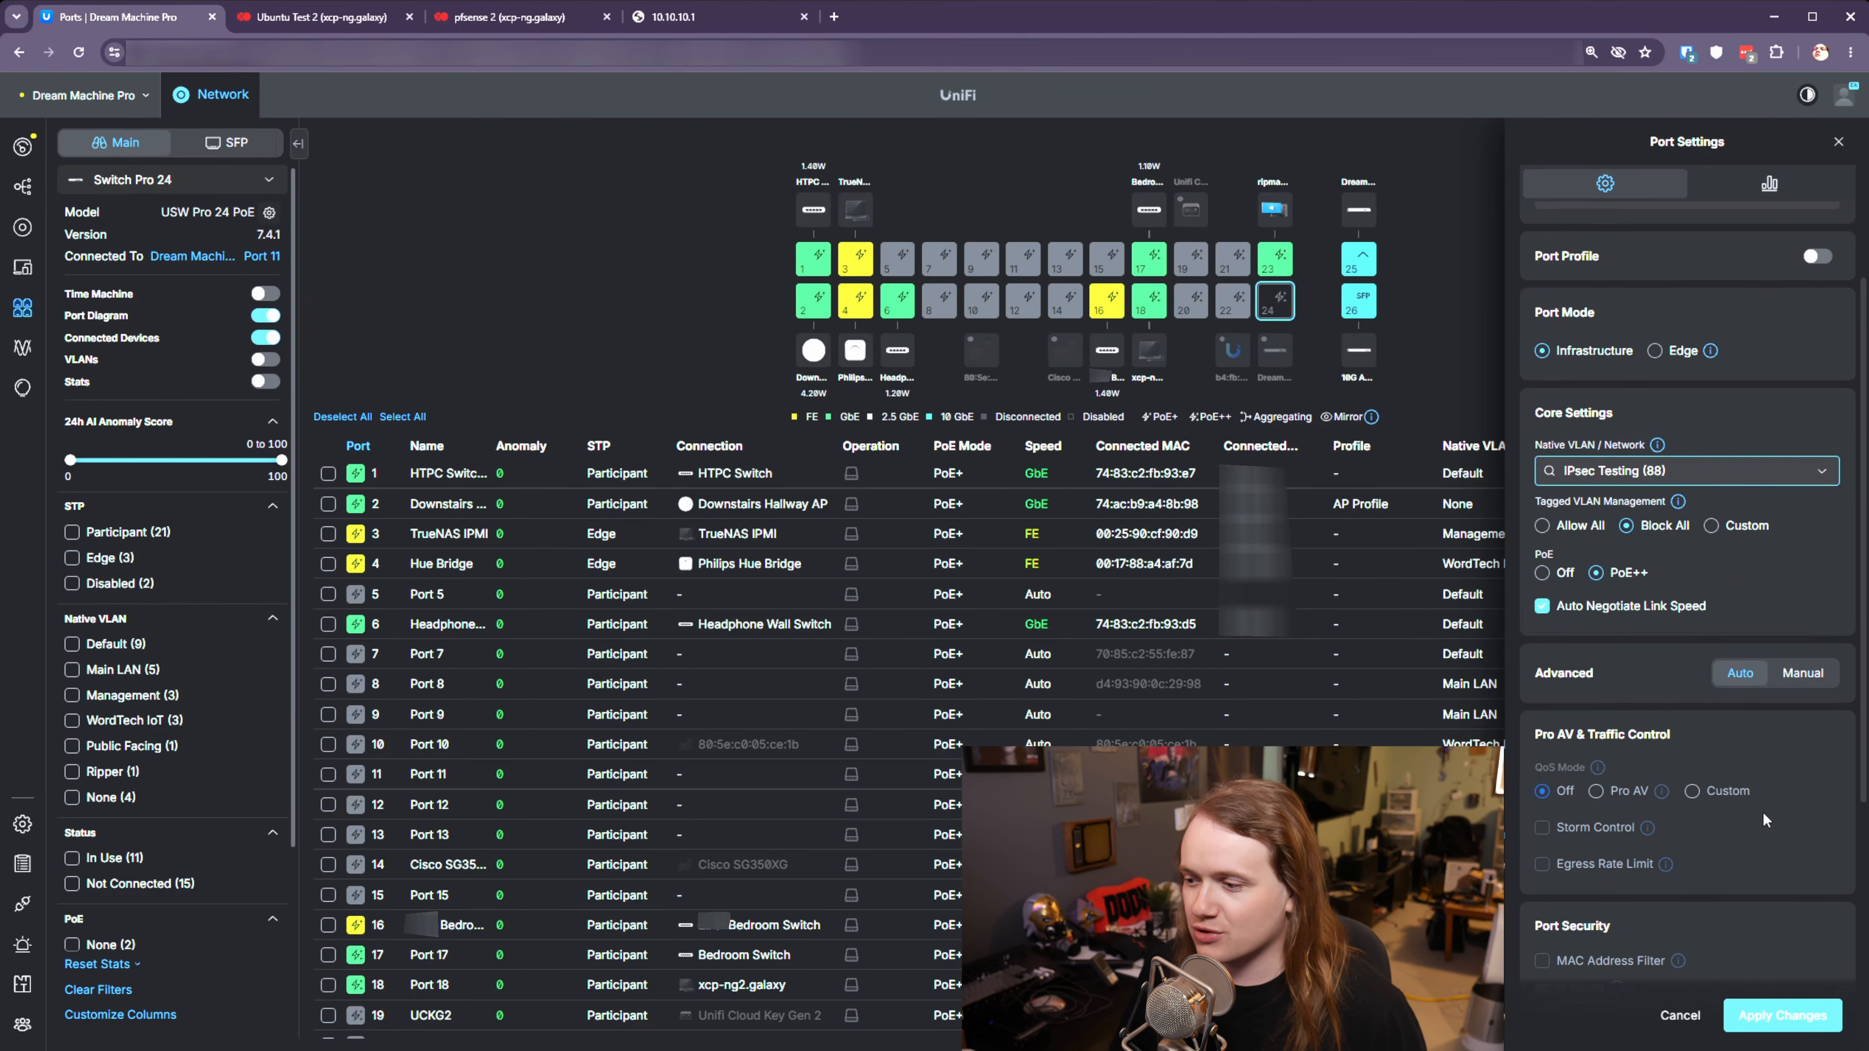
click(1782, 1014)
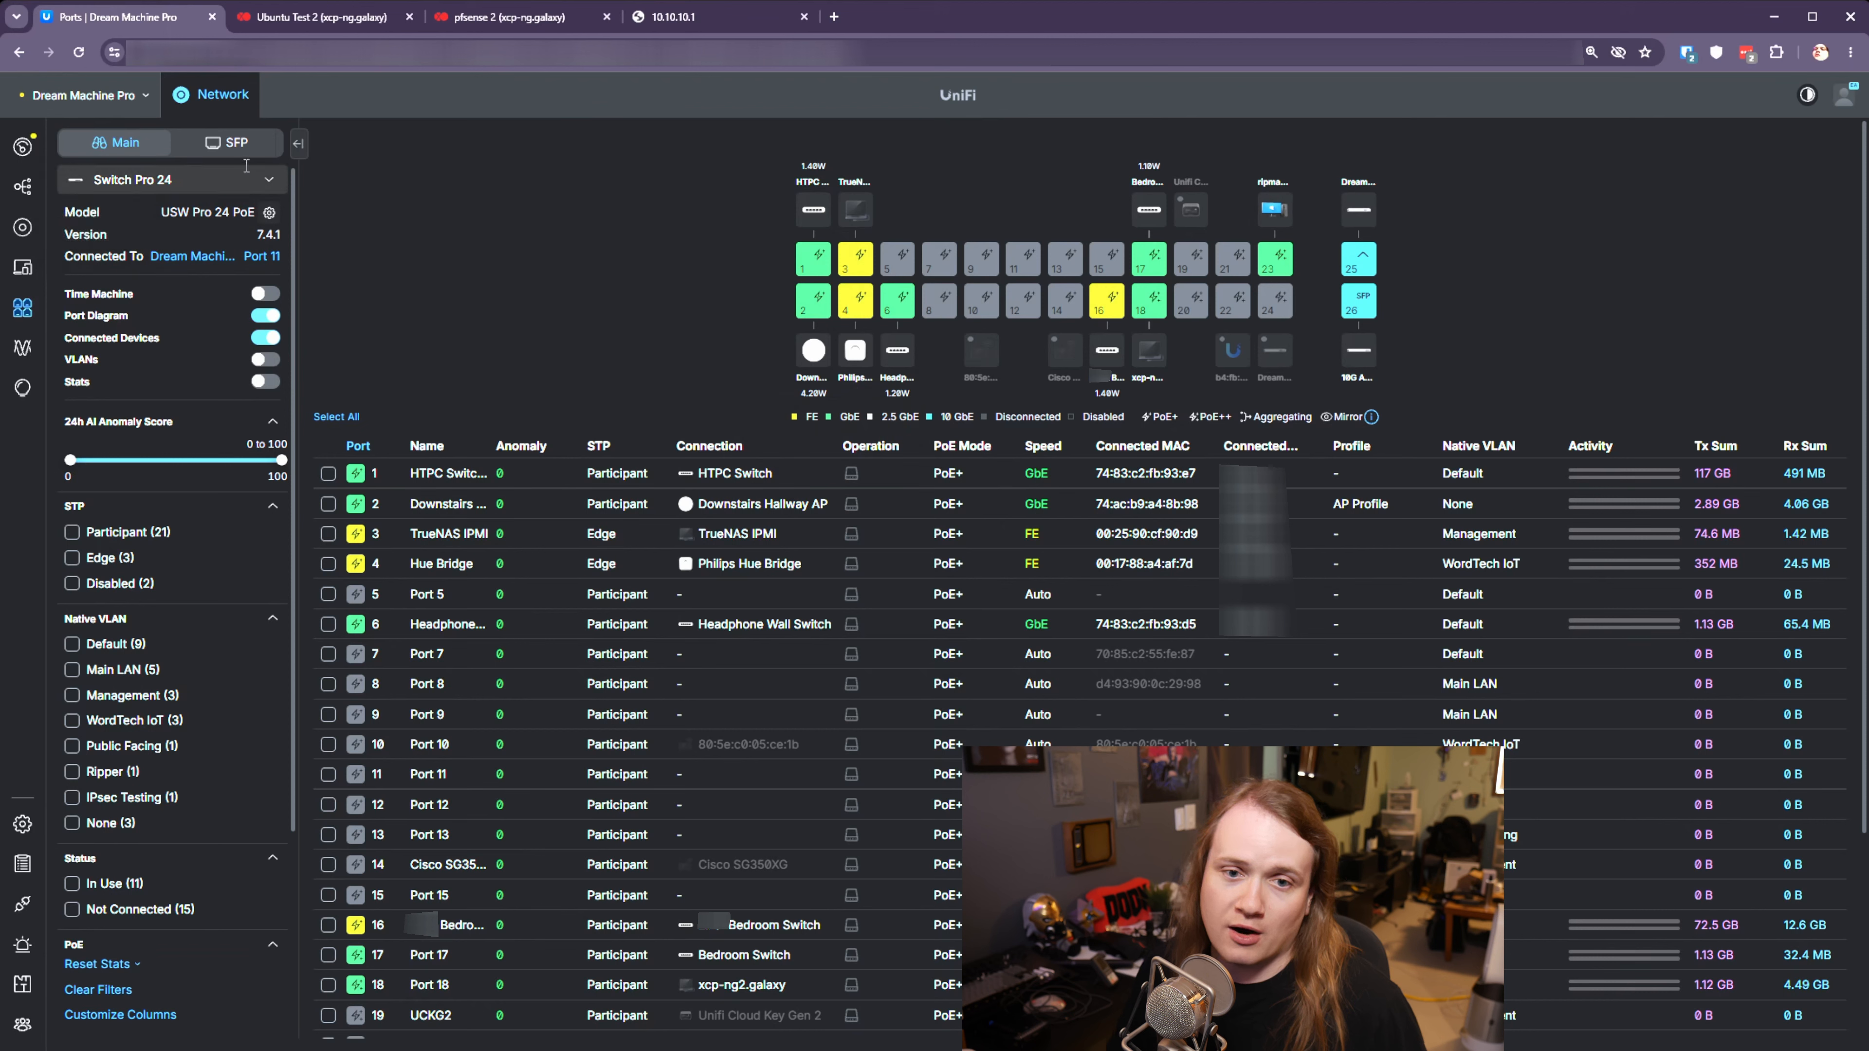
- On the Dream Machine Pro, set port 8 to Active and apply the change
click(276, 181)
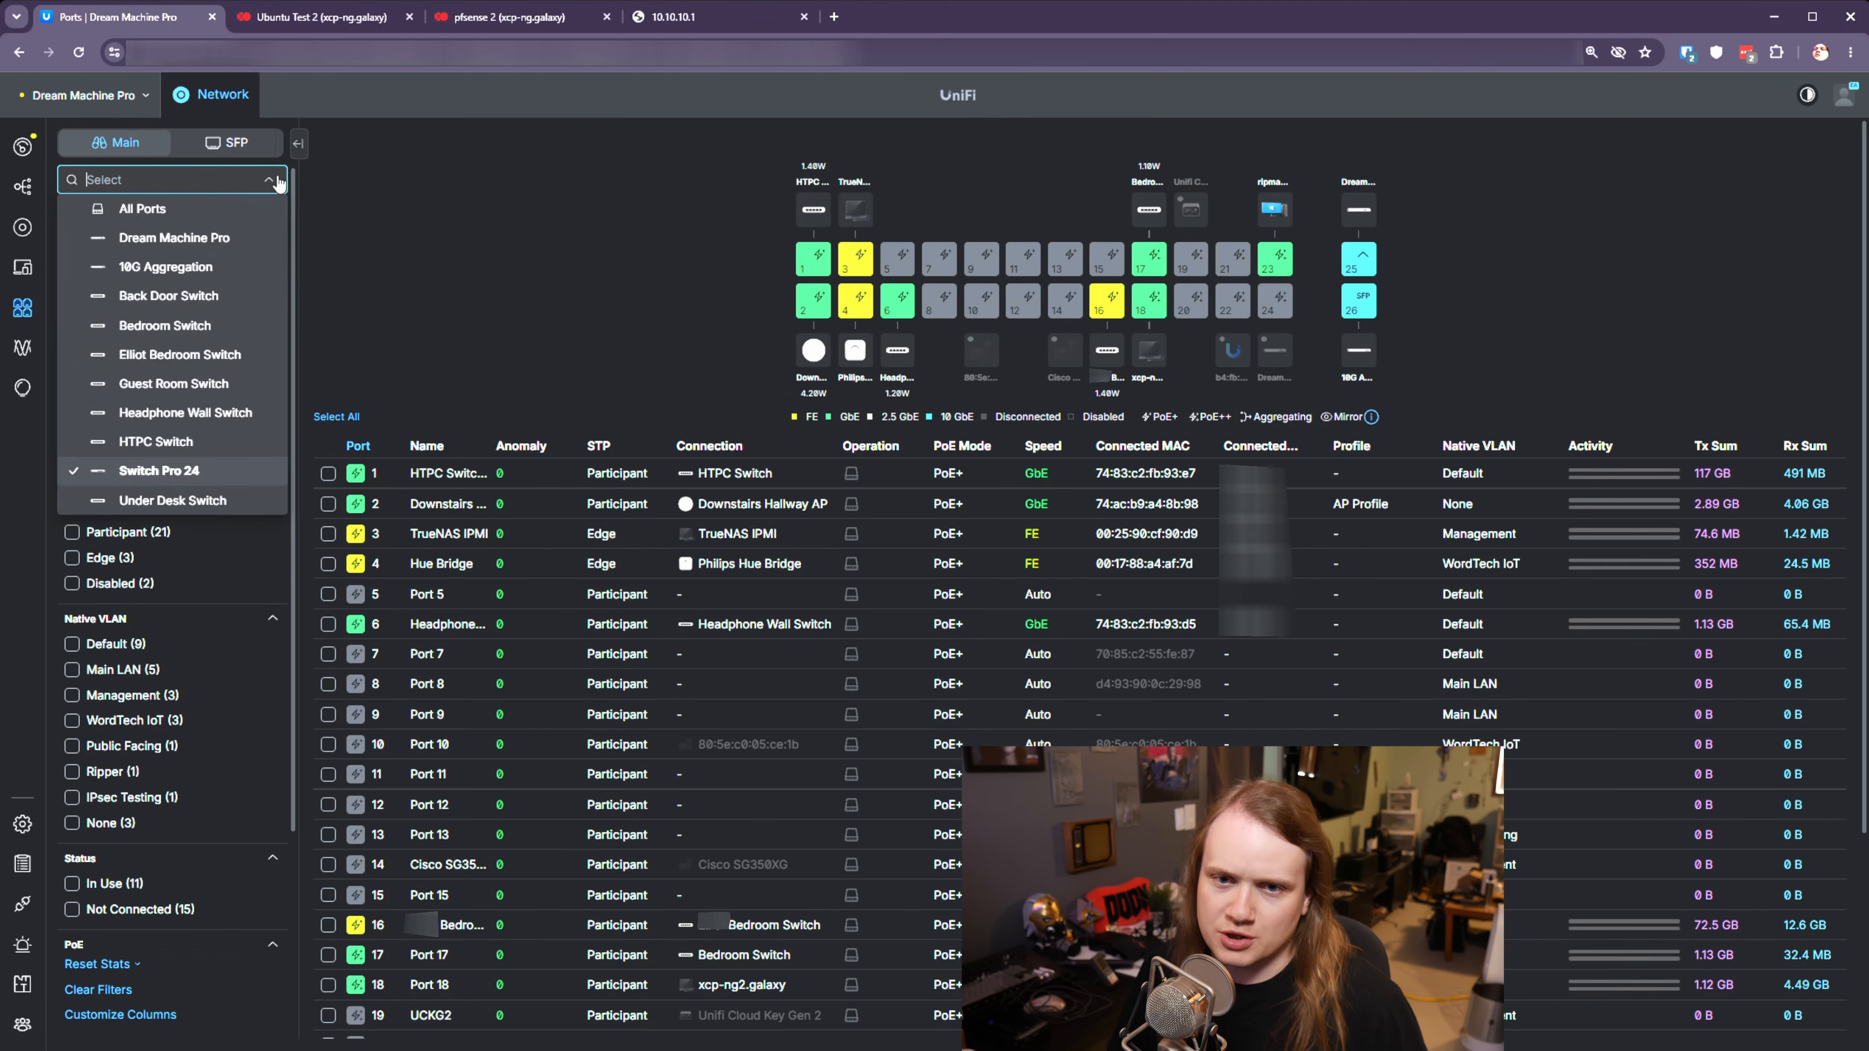
click(196, 240)
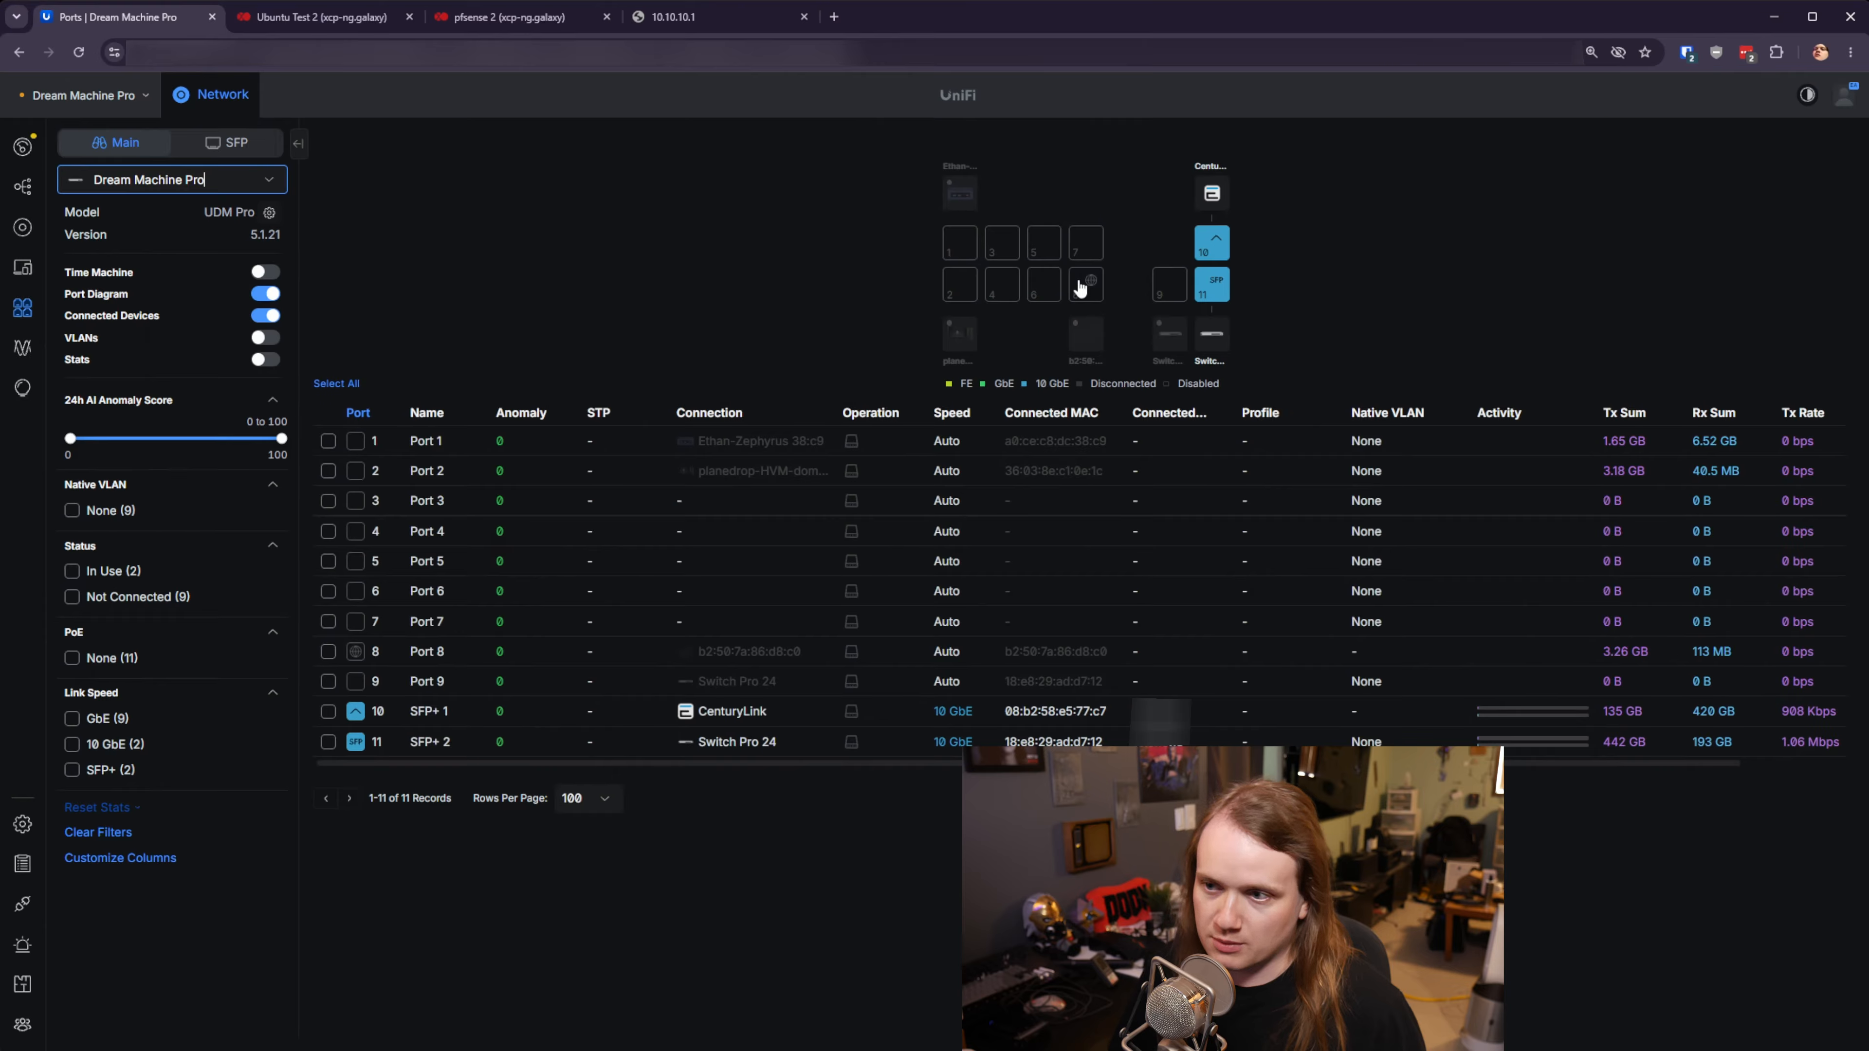
click(1082, 288)
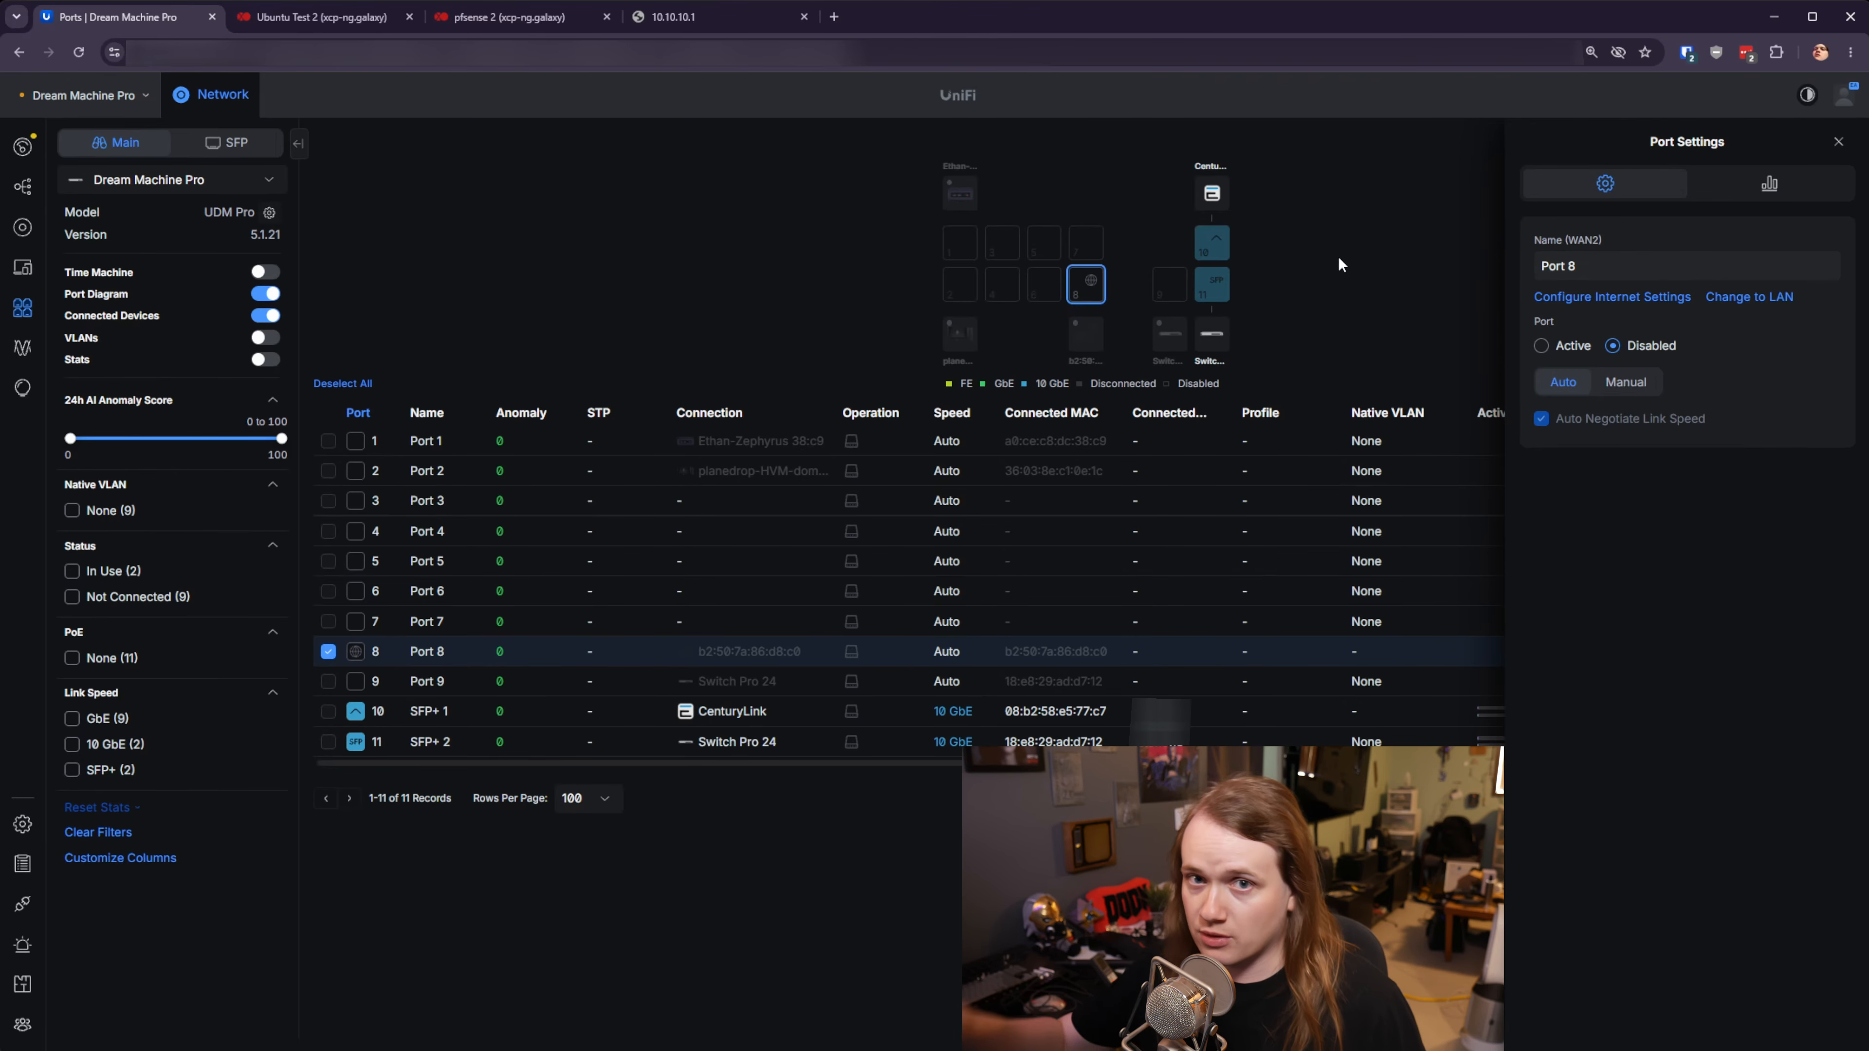
click(1570, 348)
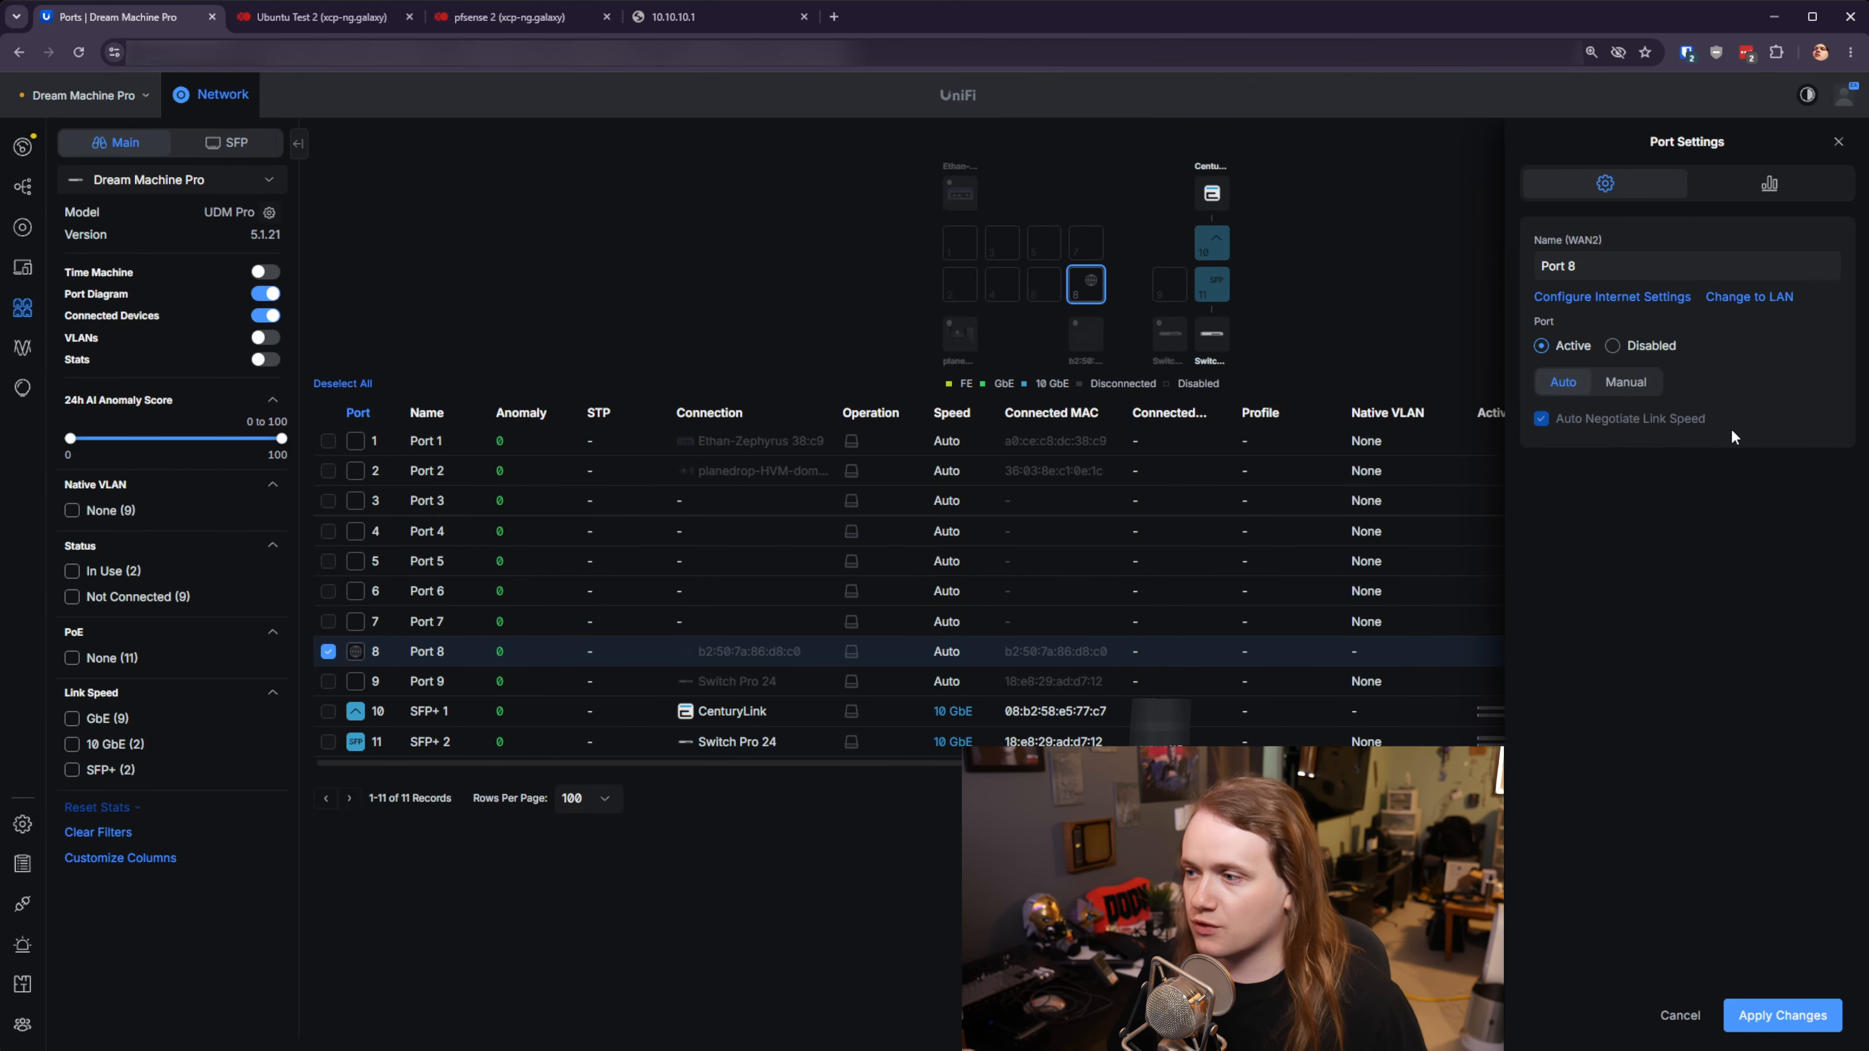
click(1788, 1015)
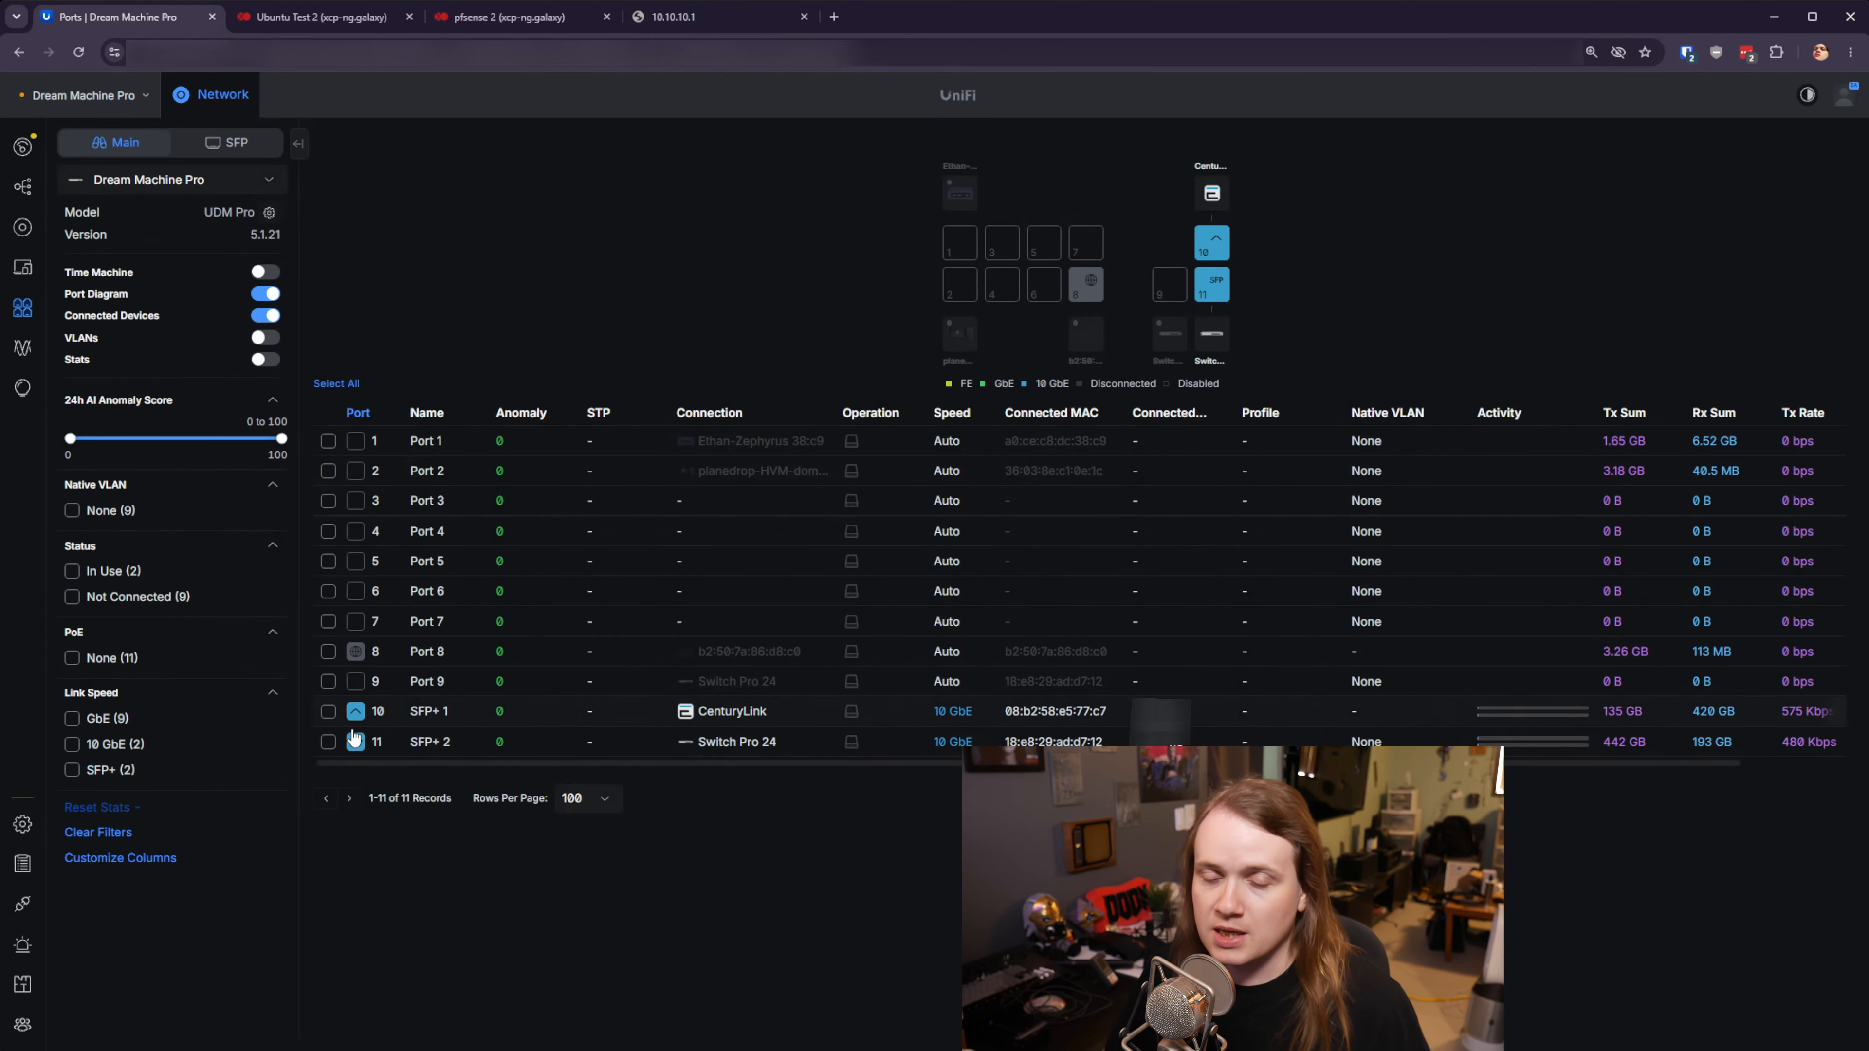
- Verify in Internet settings that WAN2 is online, then switch to the Ubuntu Test 2 console
click(23, 824)
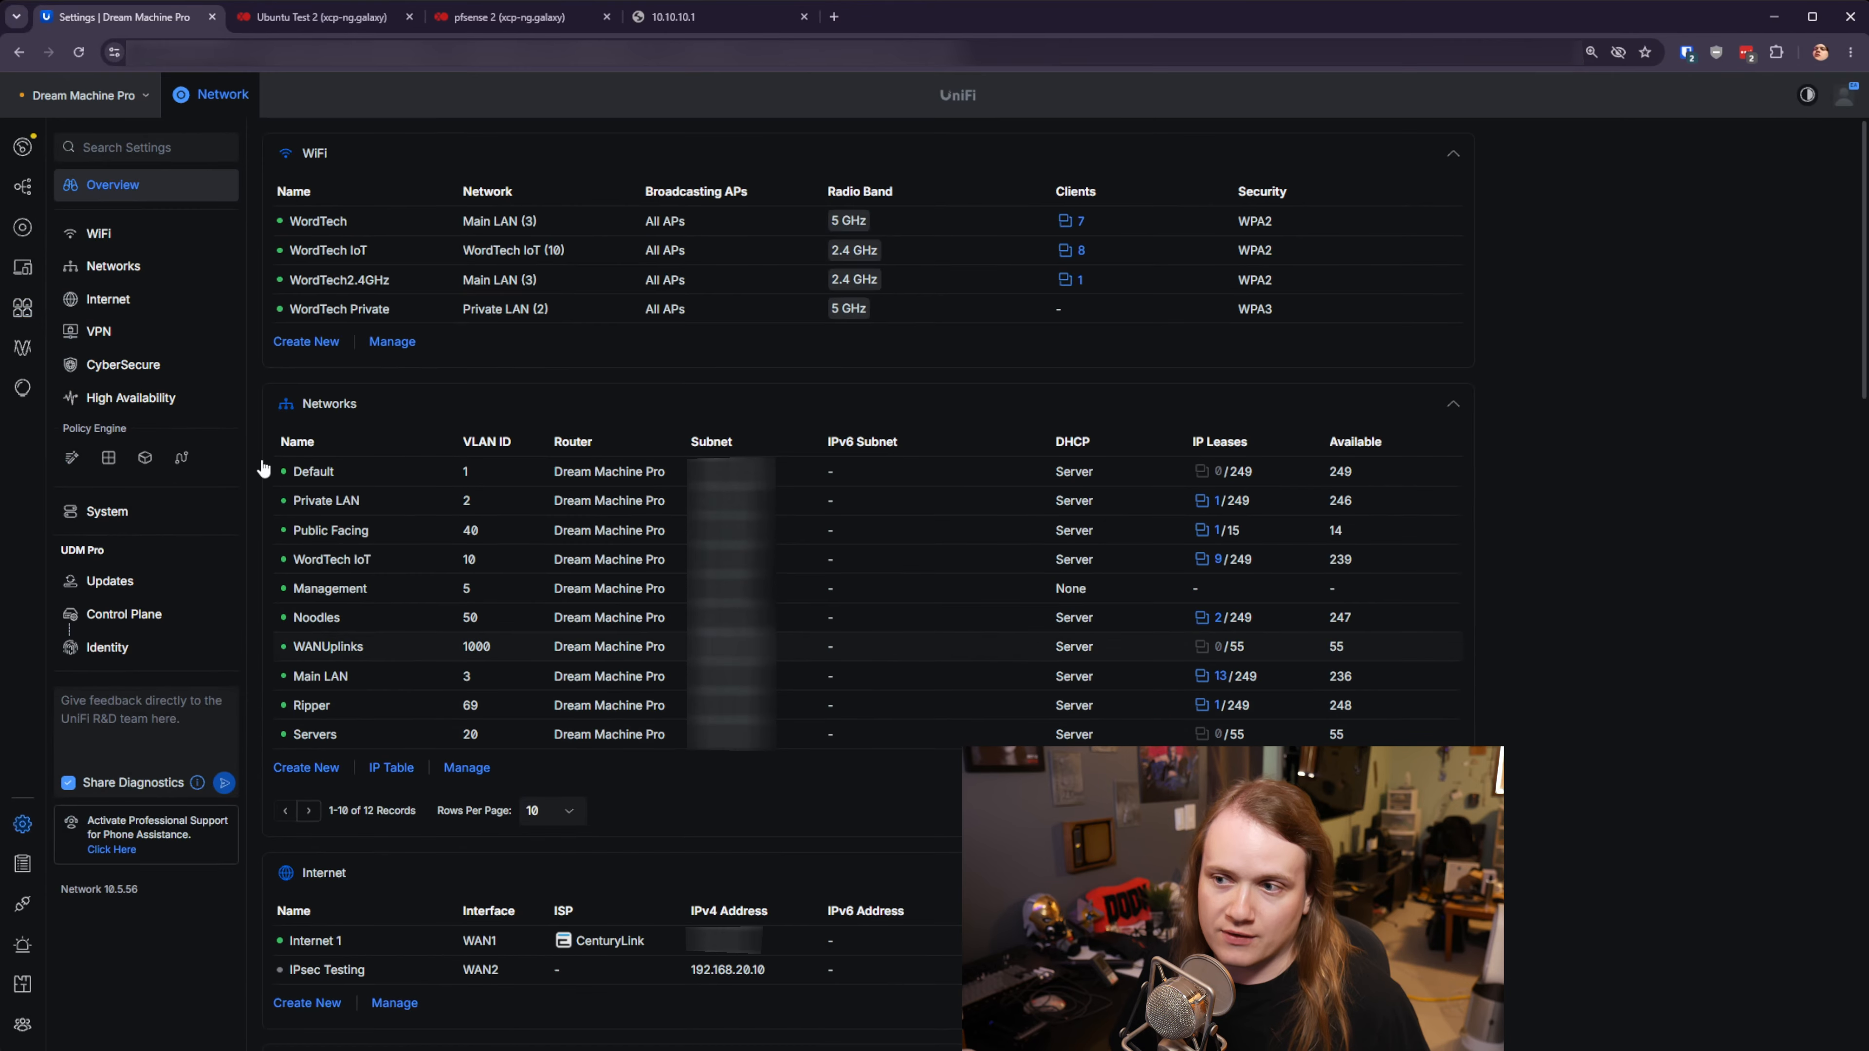
click(116, 300)
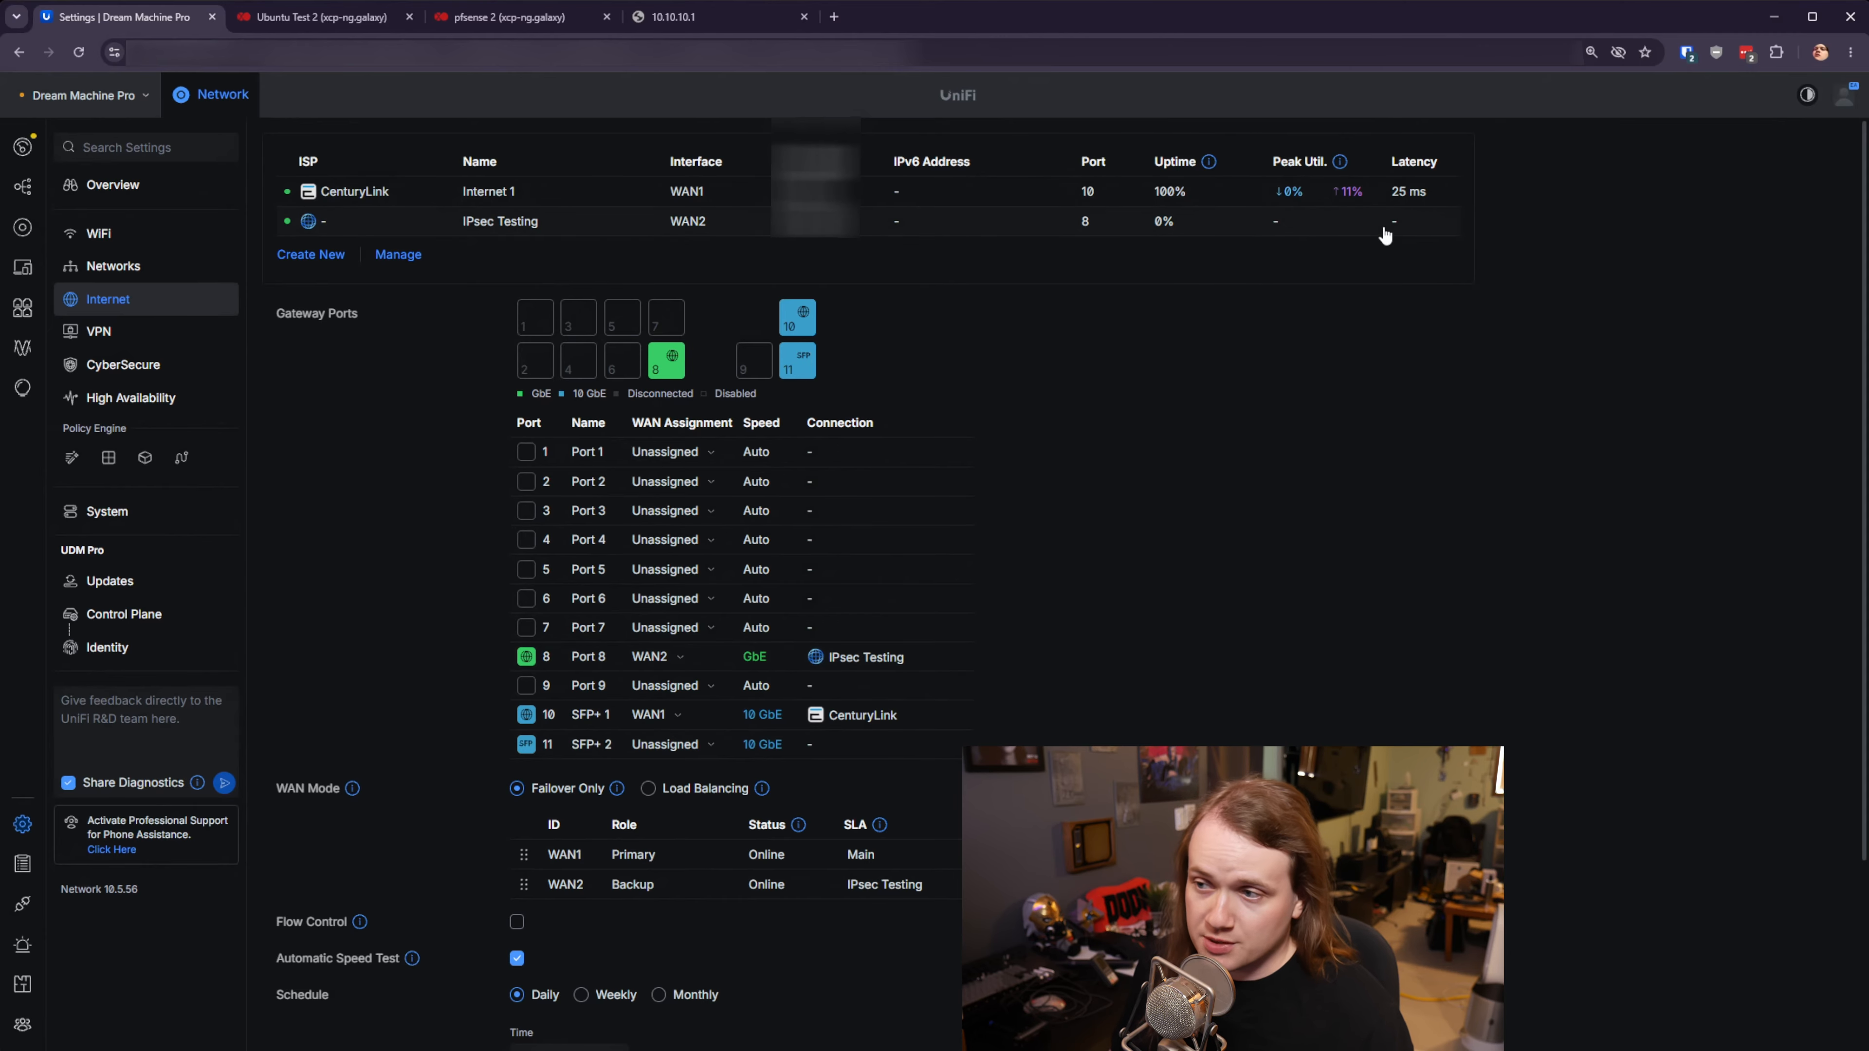
scroll(795, 651, down, 3)
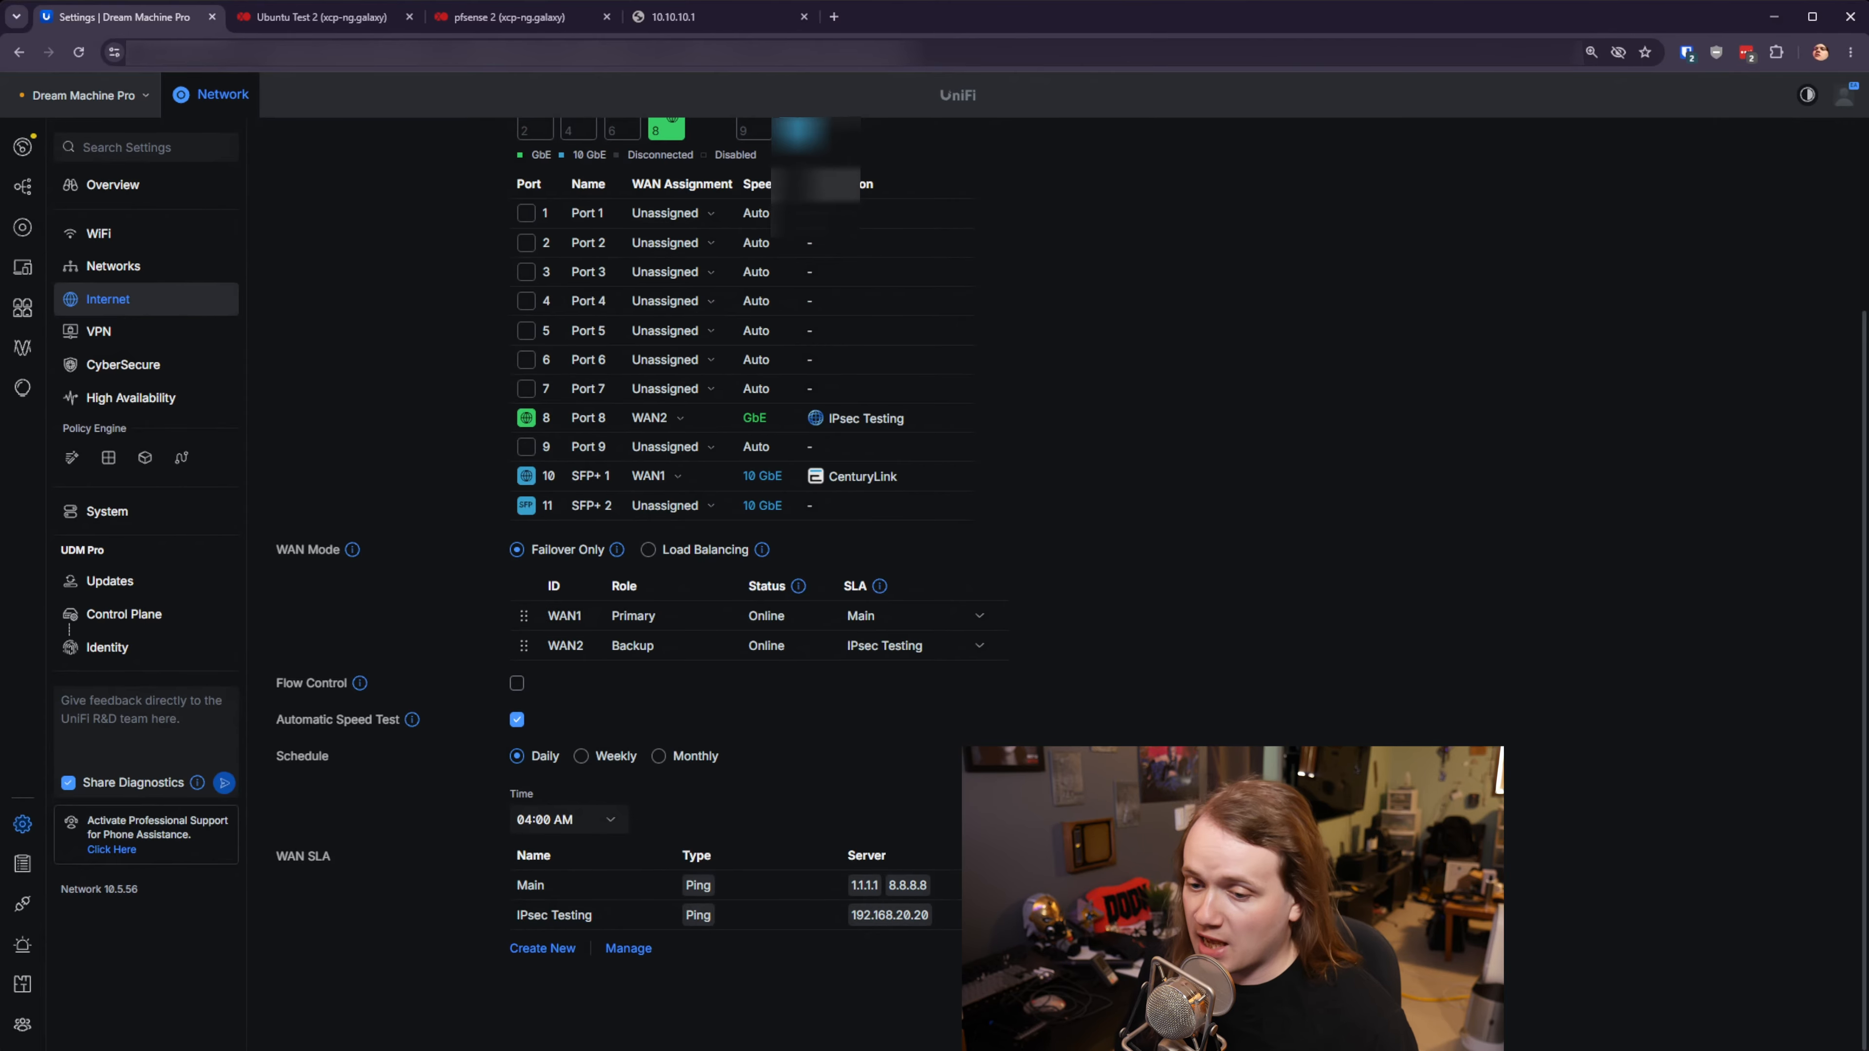
scroll(809, 516, up, 3)
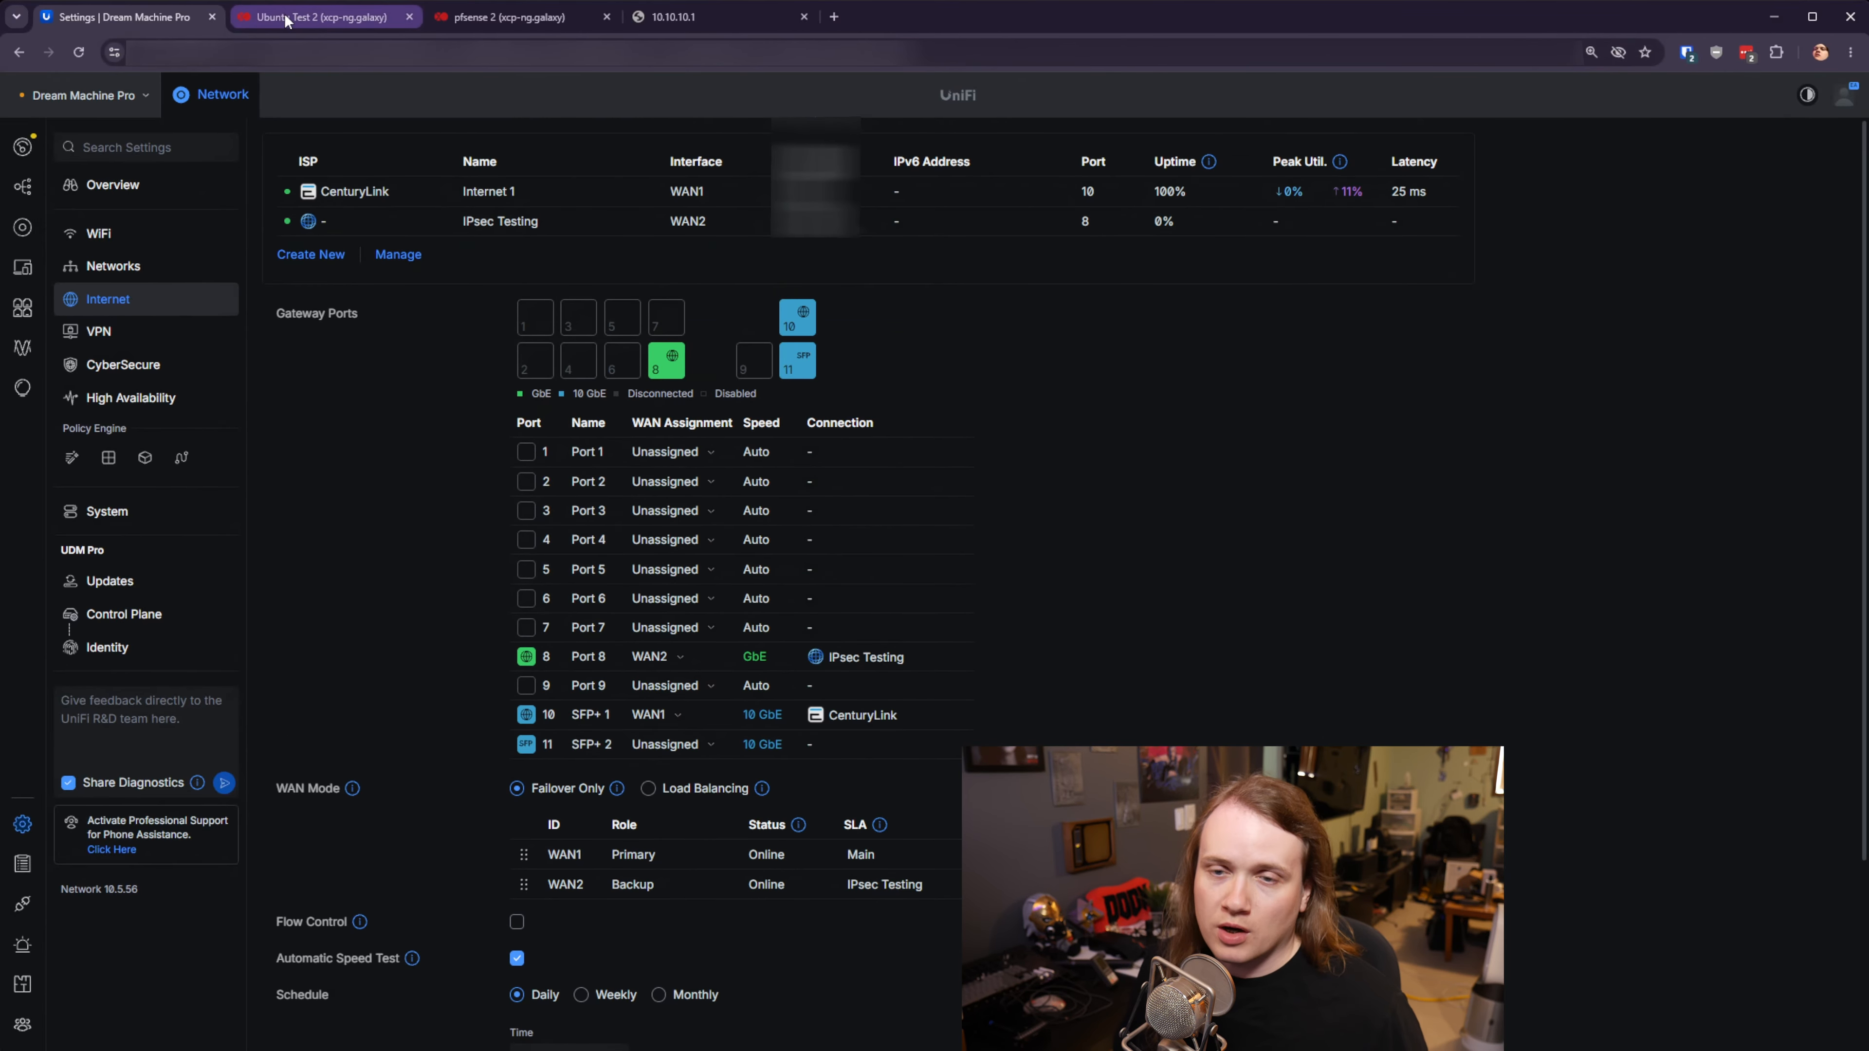
click(287, 21)
- Open Xen Orchestra in a new page and go to the xcp-ng.galaxy host's networks list
middle_click(62, 193)
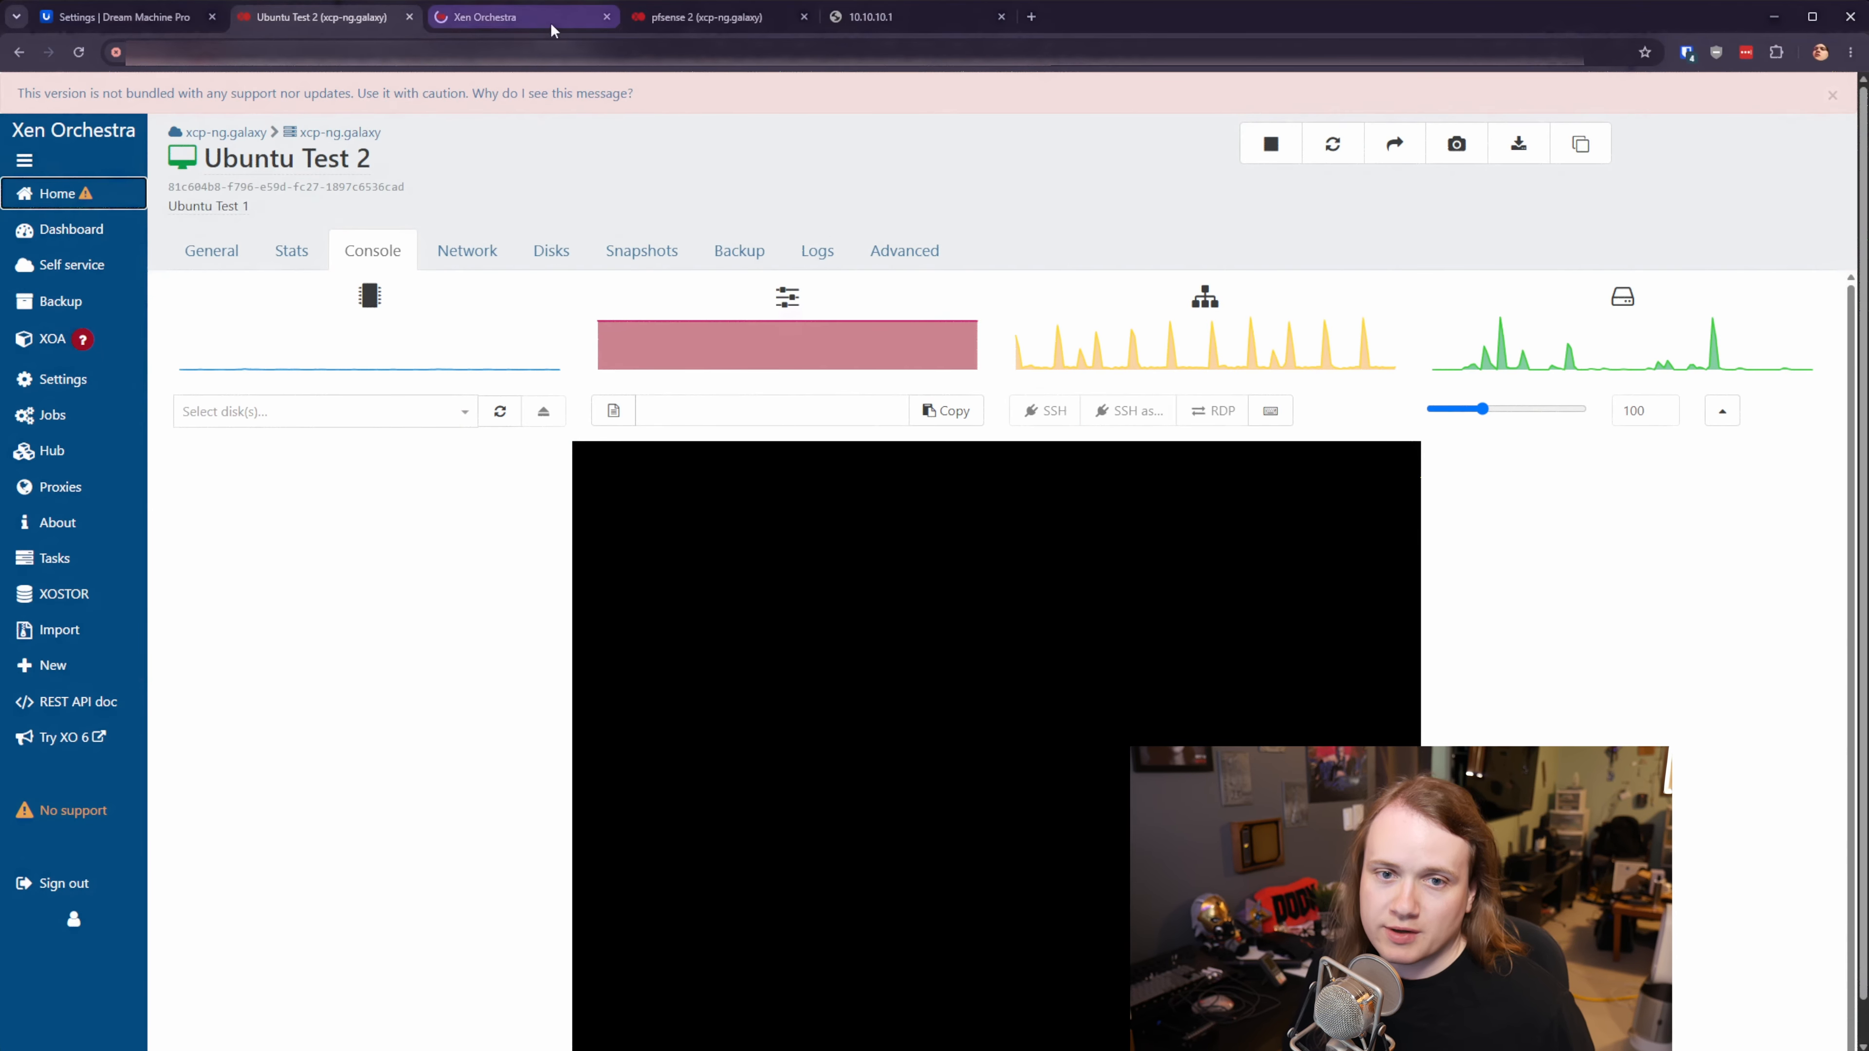
drag(553, 30, 353, 22)
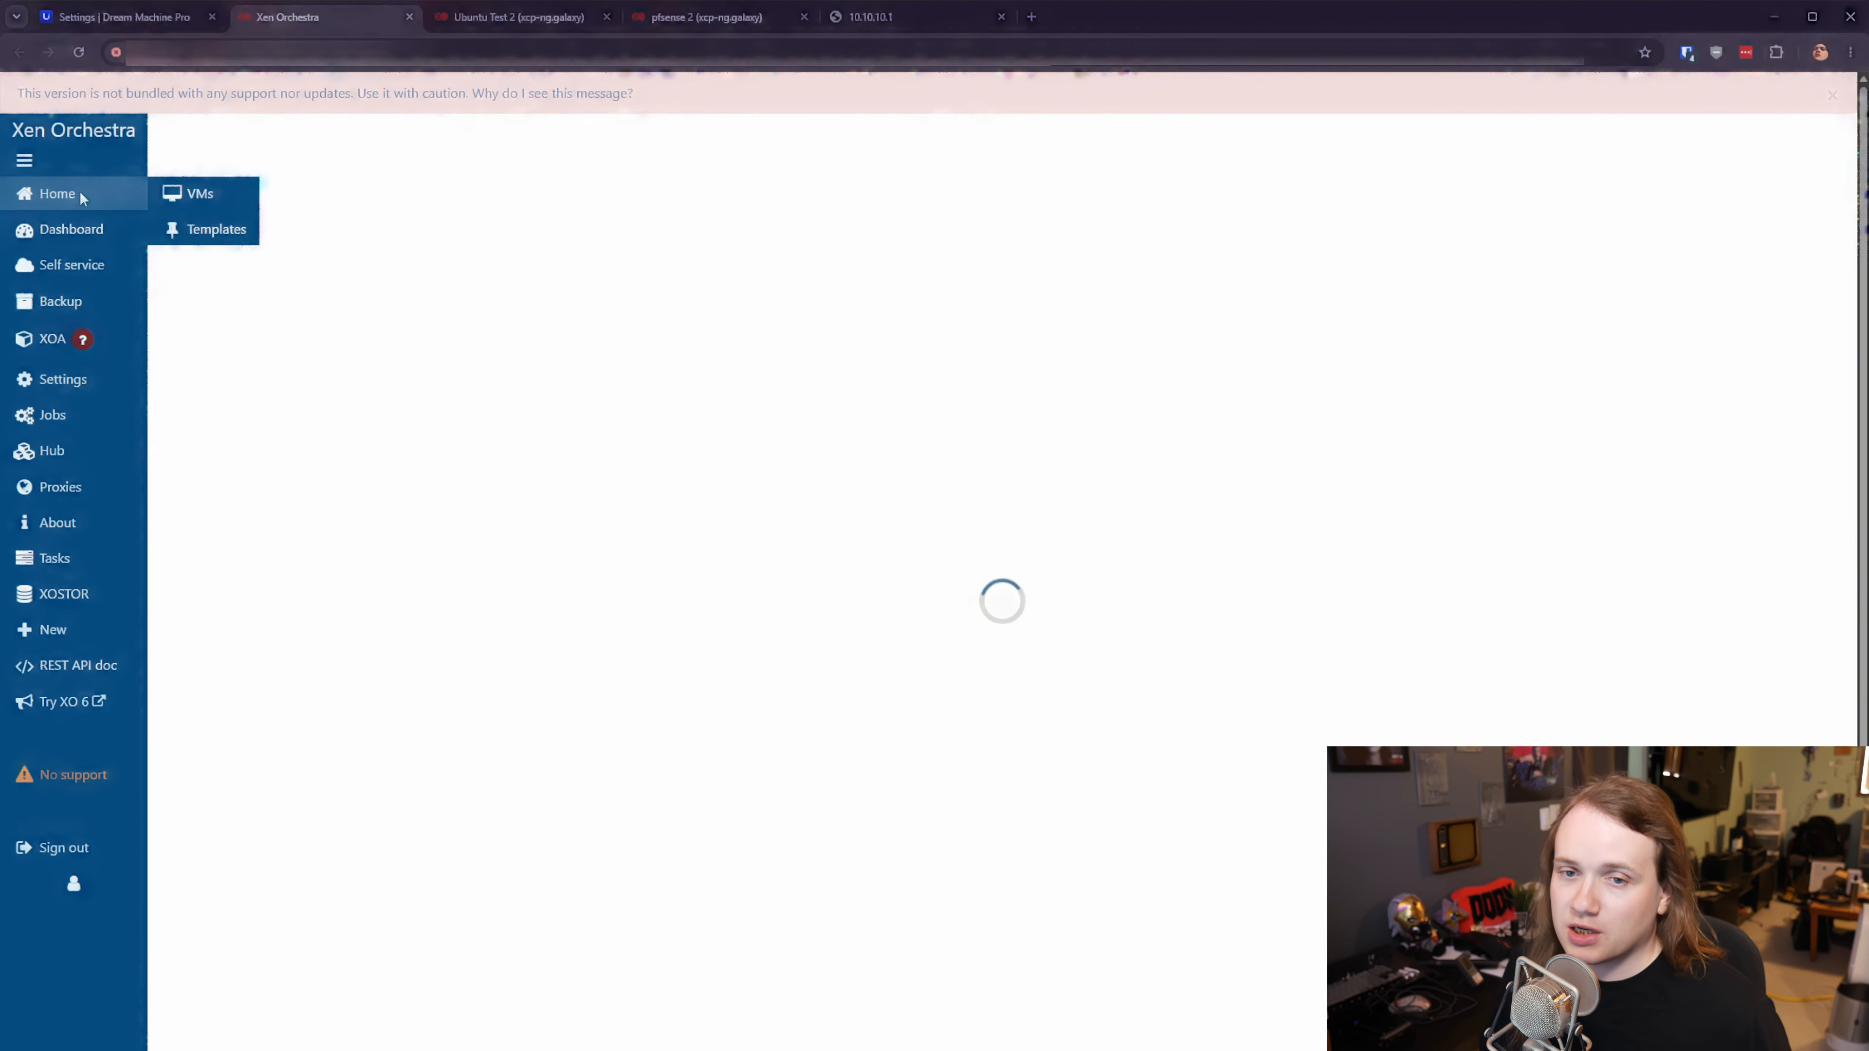
click(199, 259)
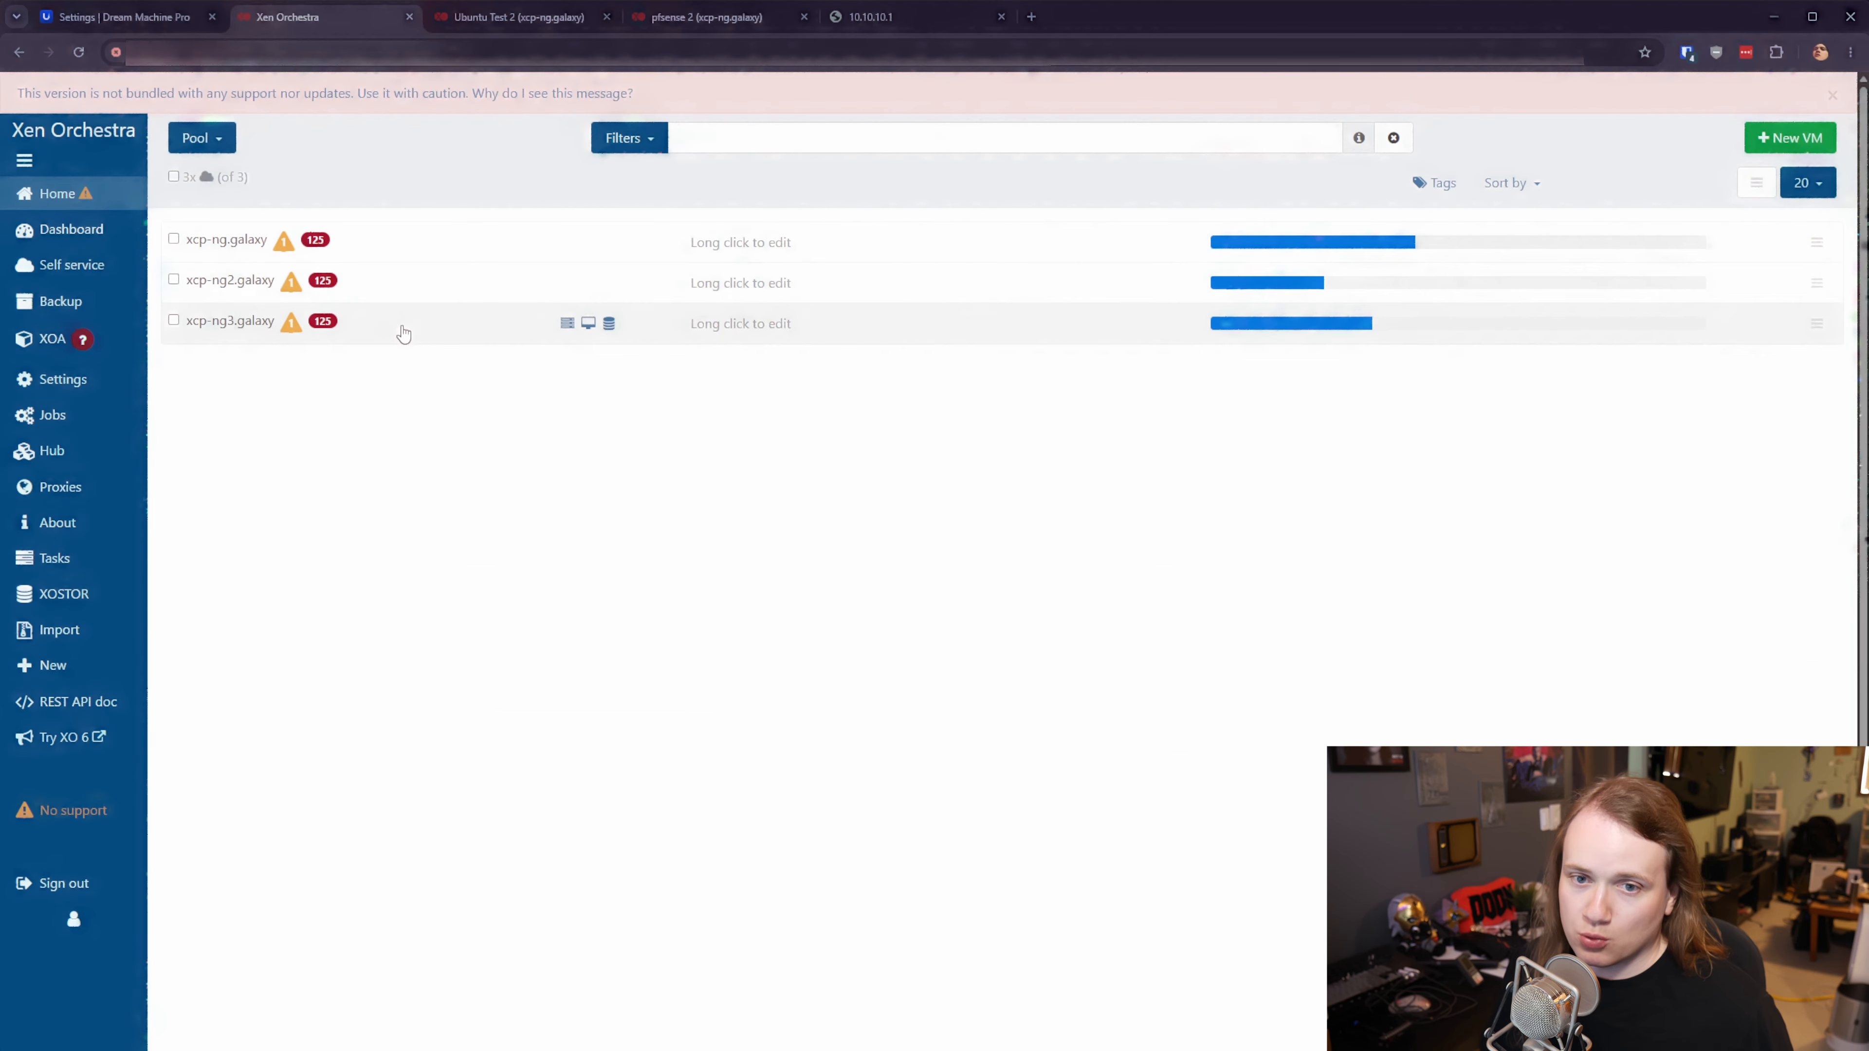
click(209, 243)
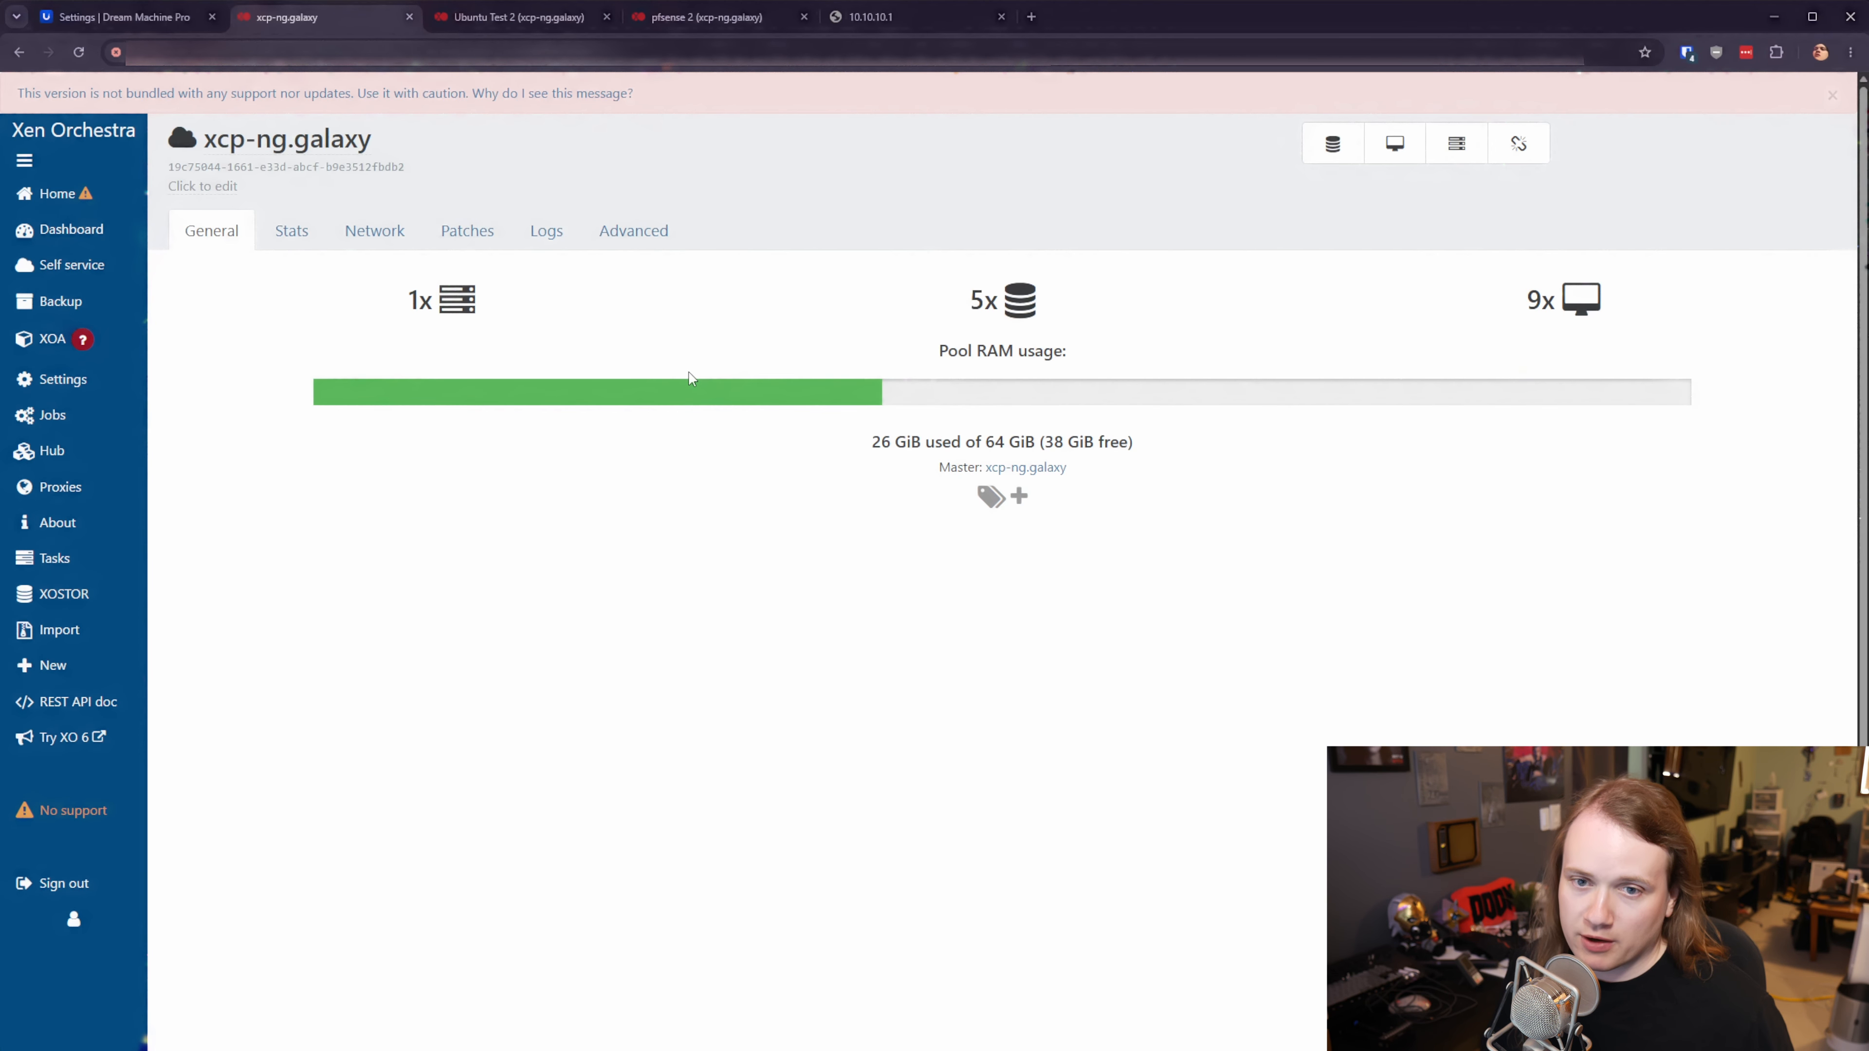
click(371, 232)
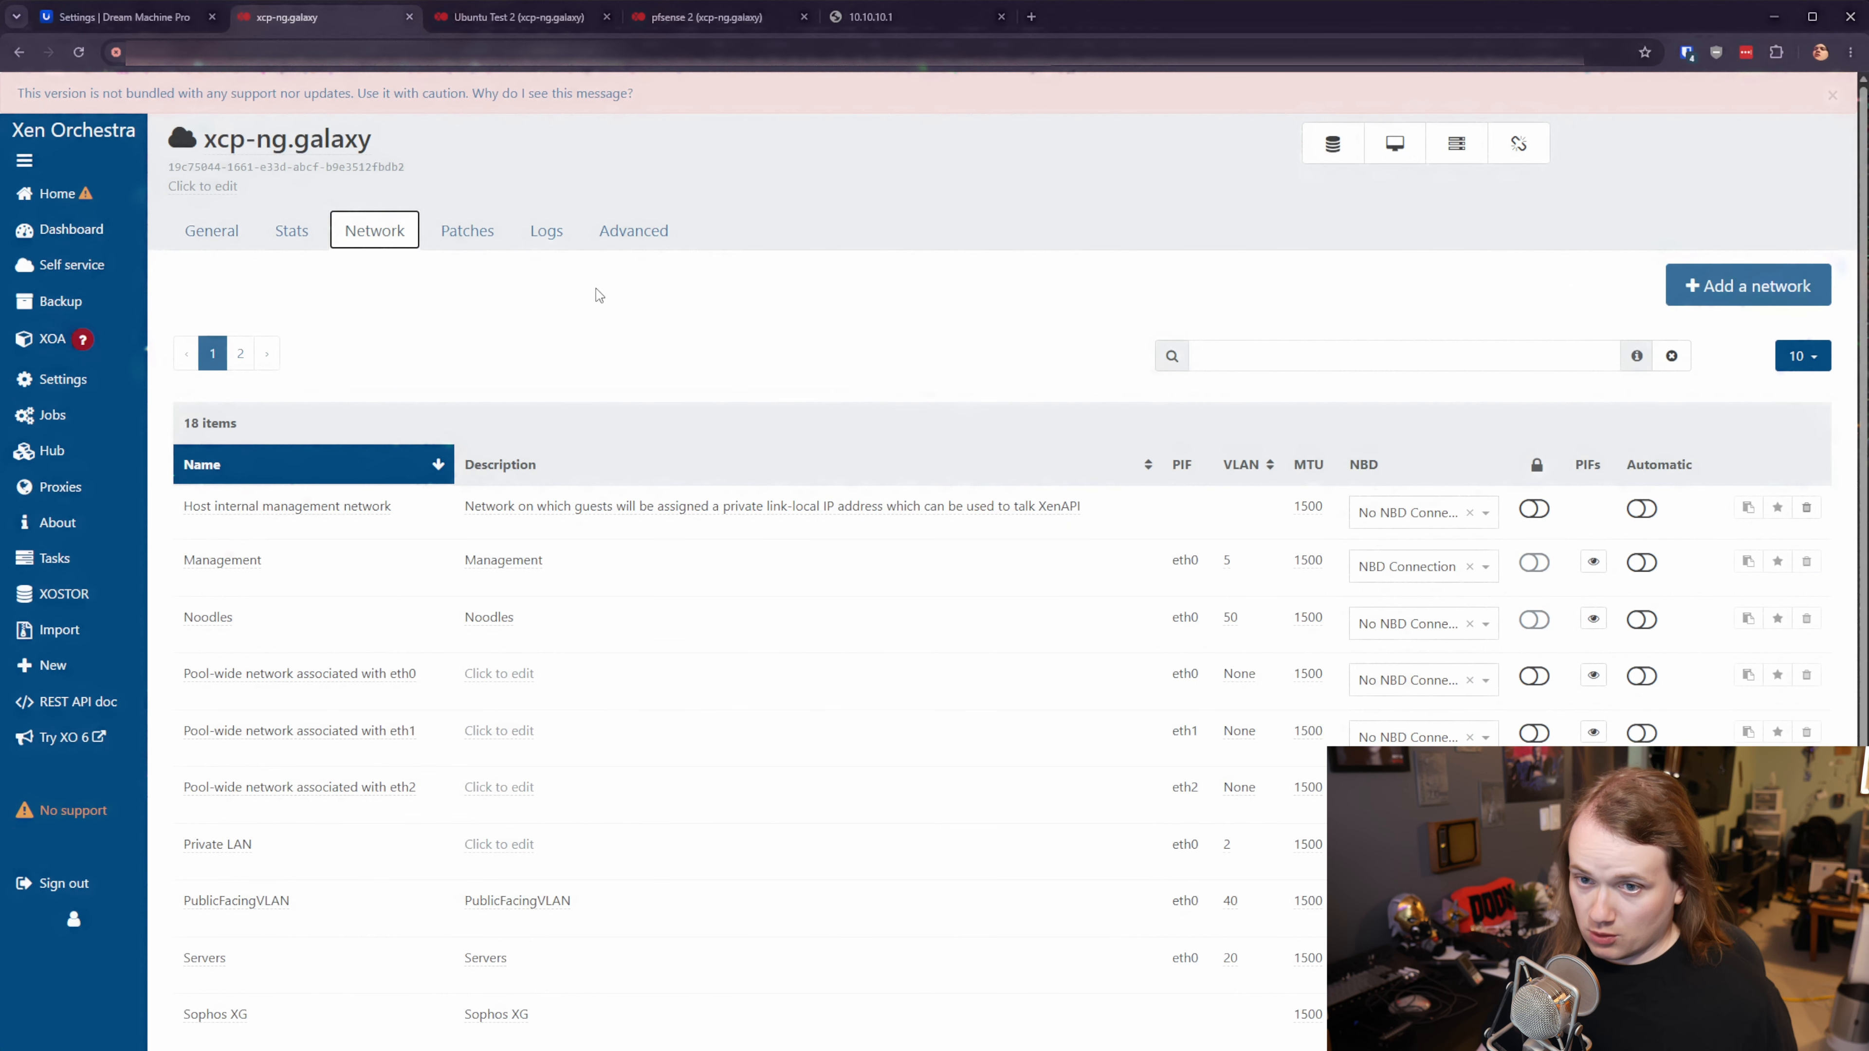
- Add a network named IPsec Testing on eth0 with VLAN 88
click(1777, 285)
click(513, 366)
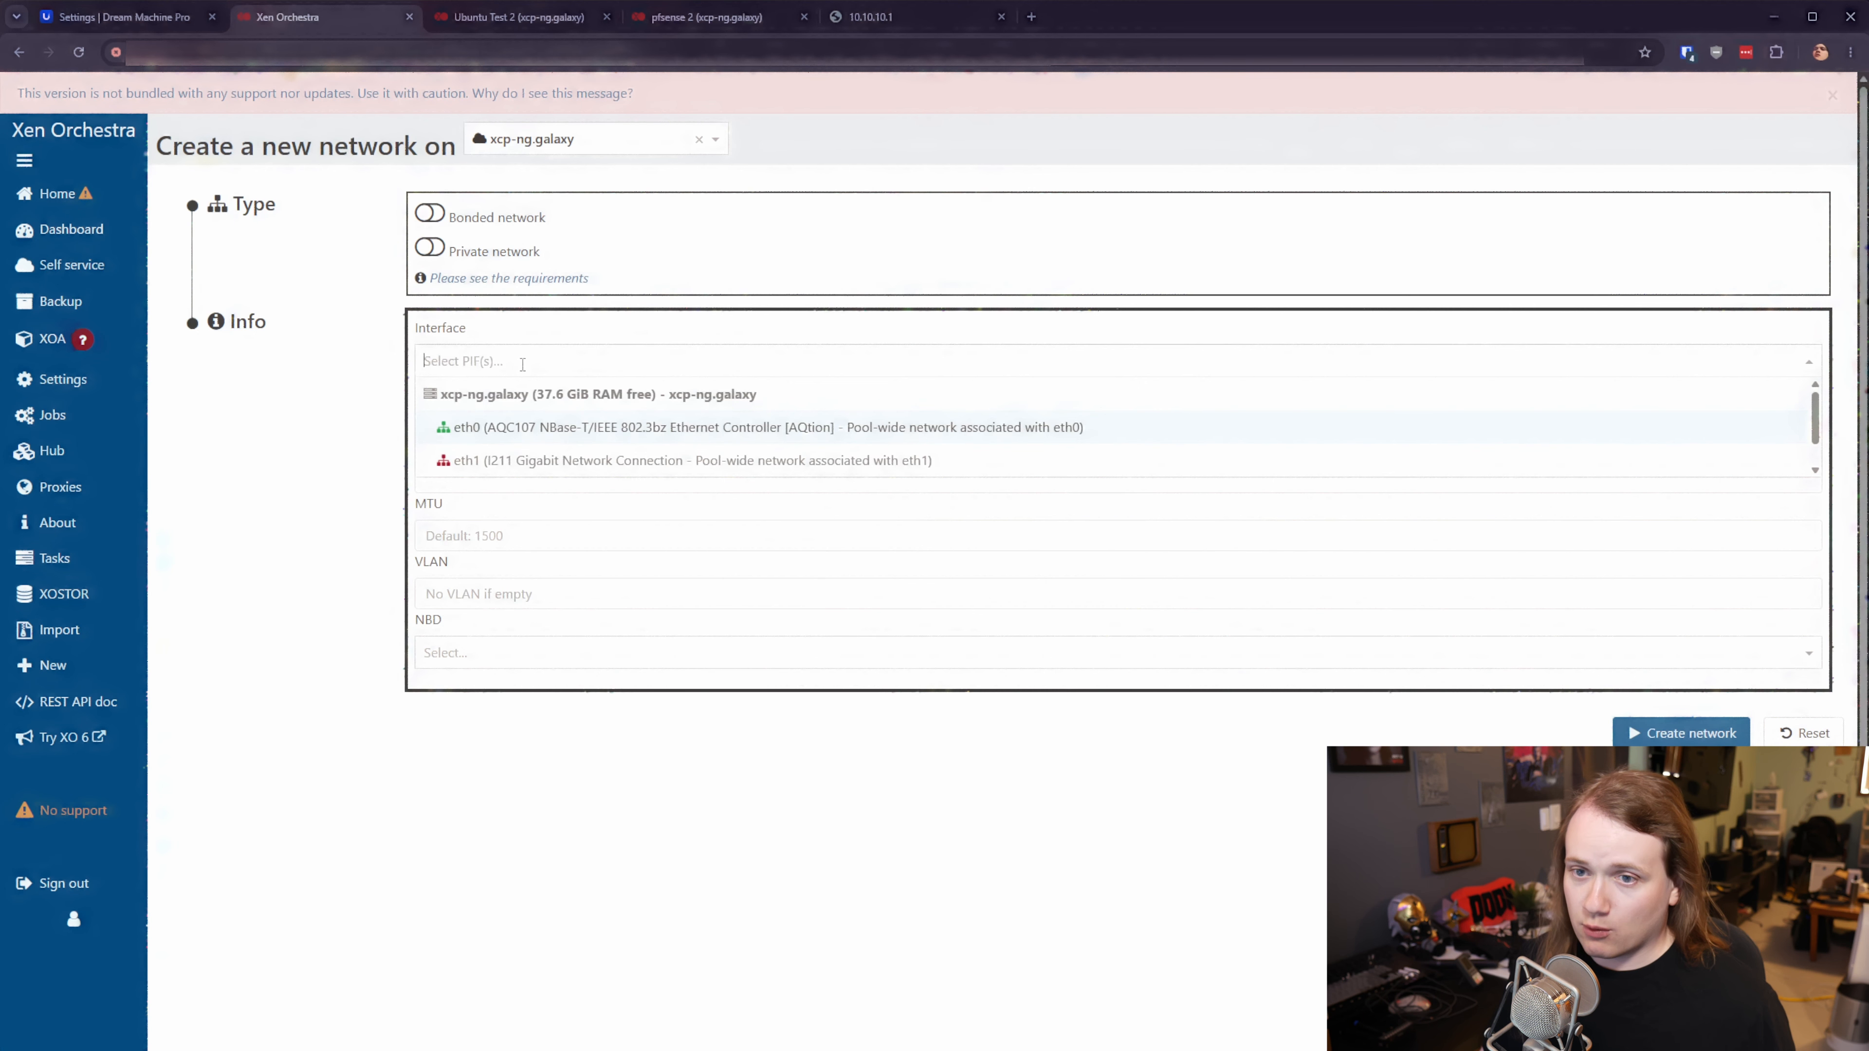
click(508, 420)
click(576, 413)
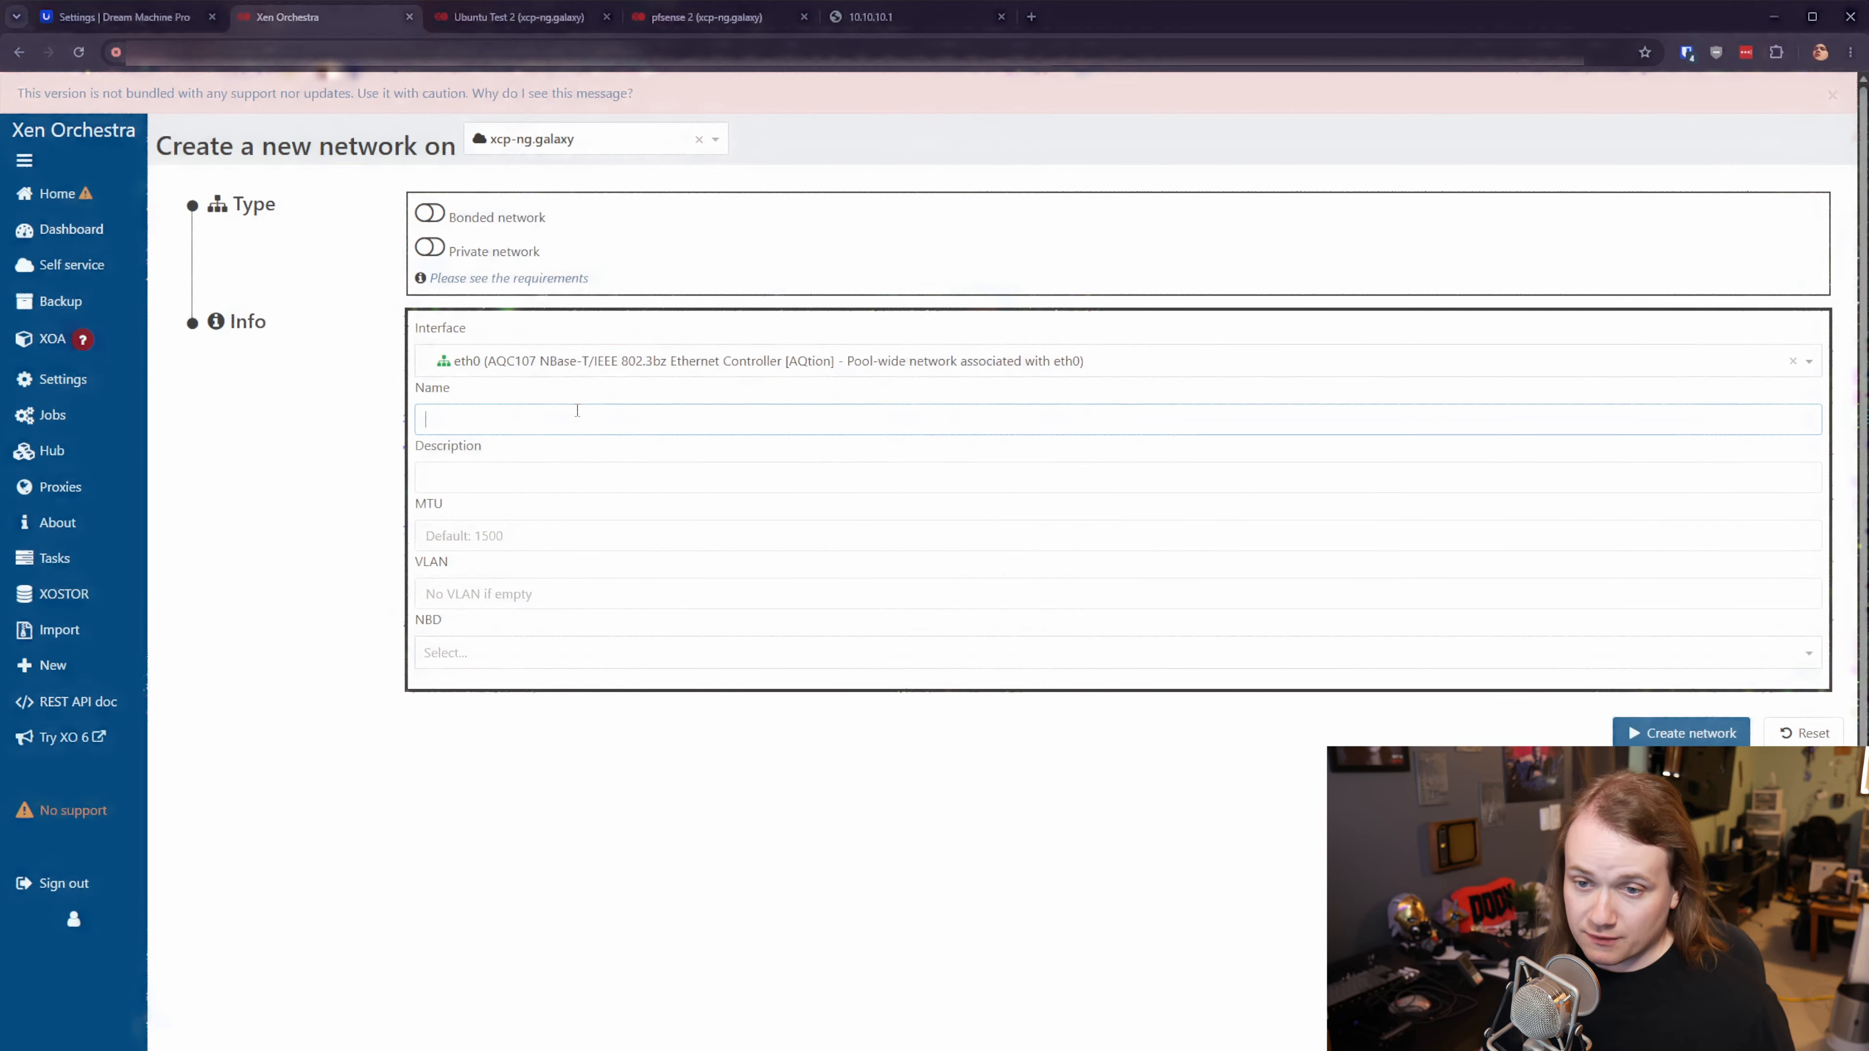
text(IPsec )
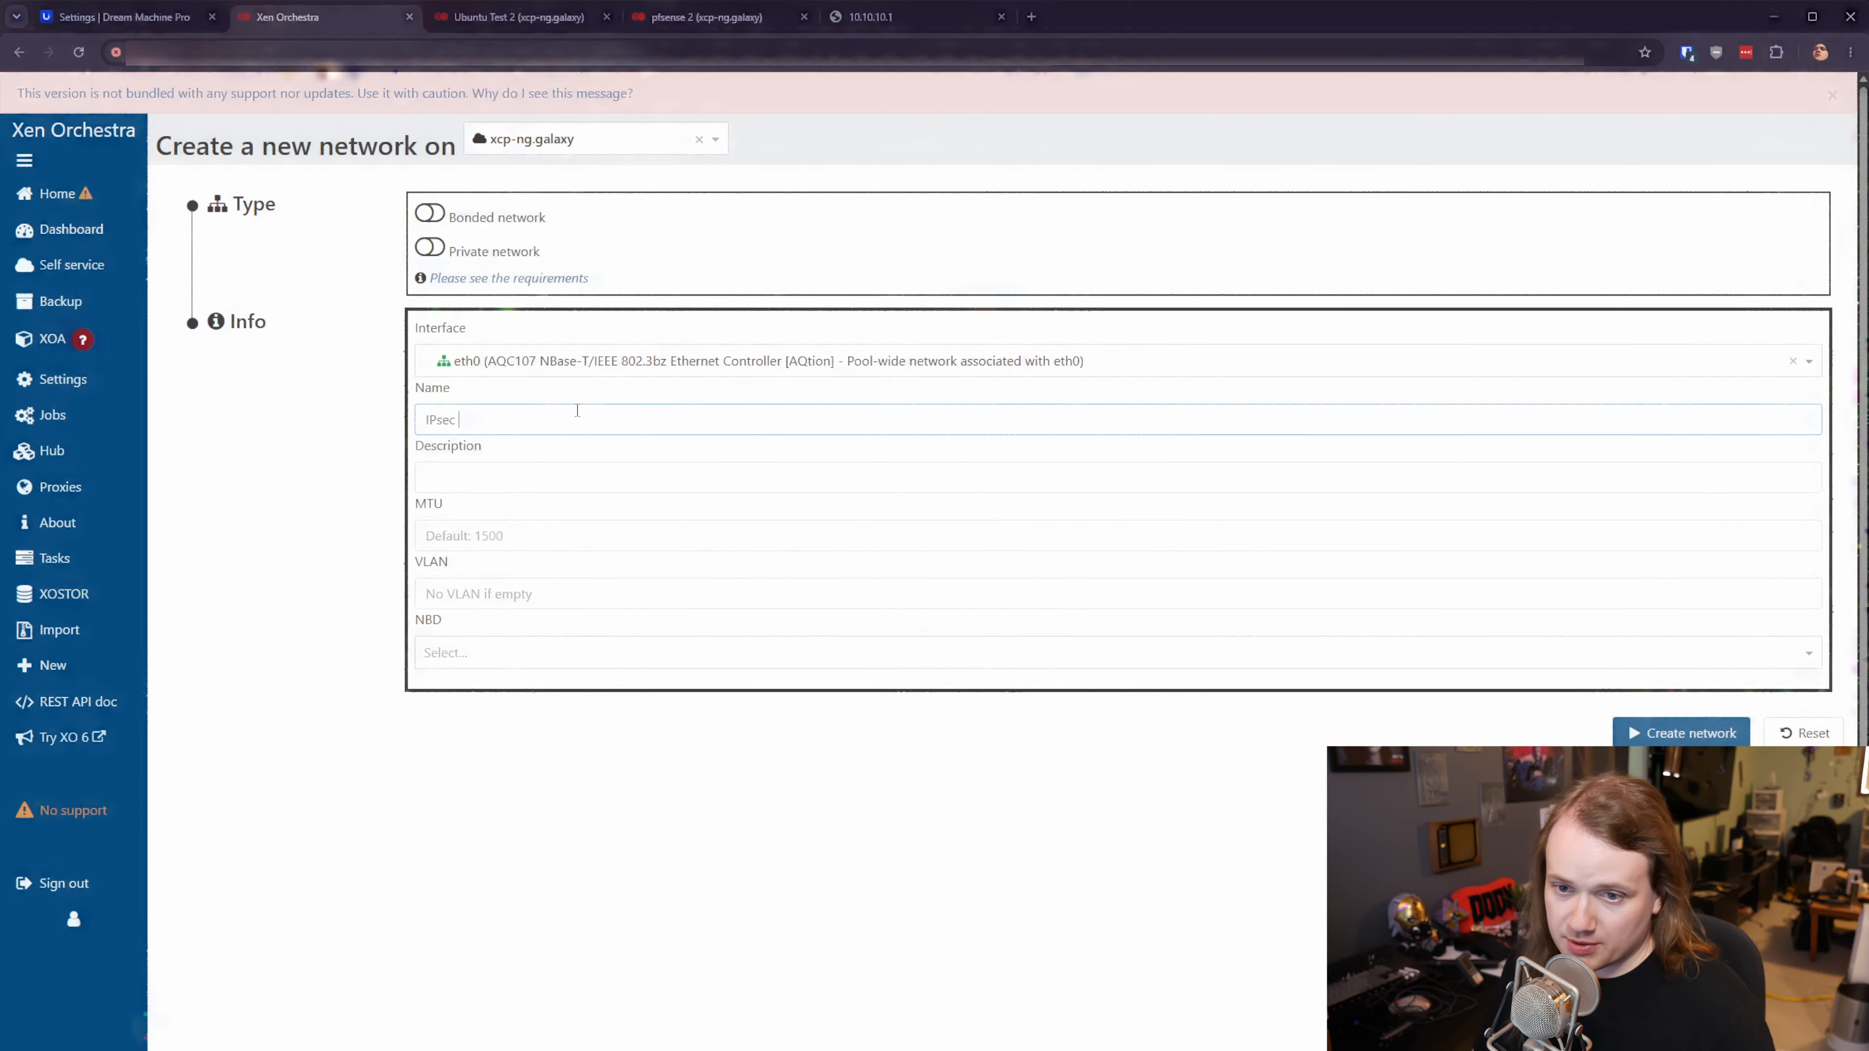
text(Testing)
click(518, 593)
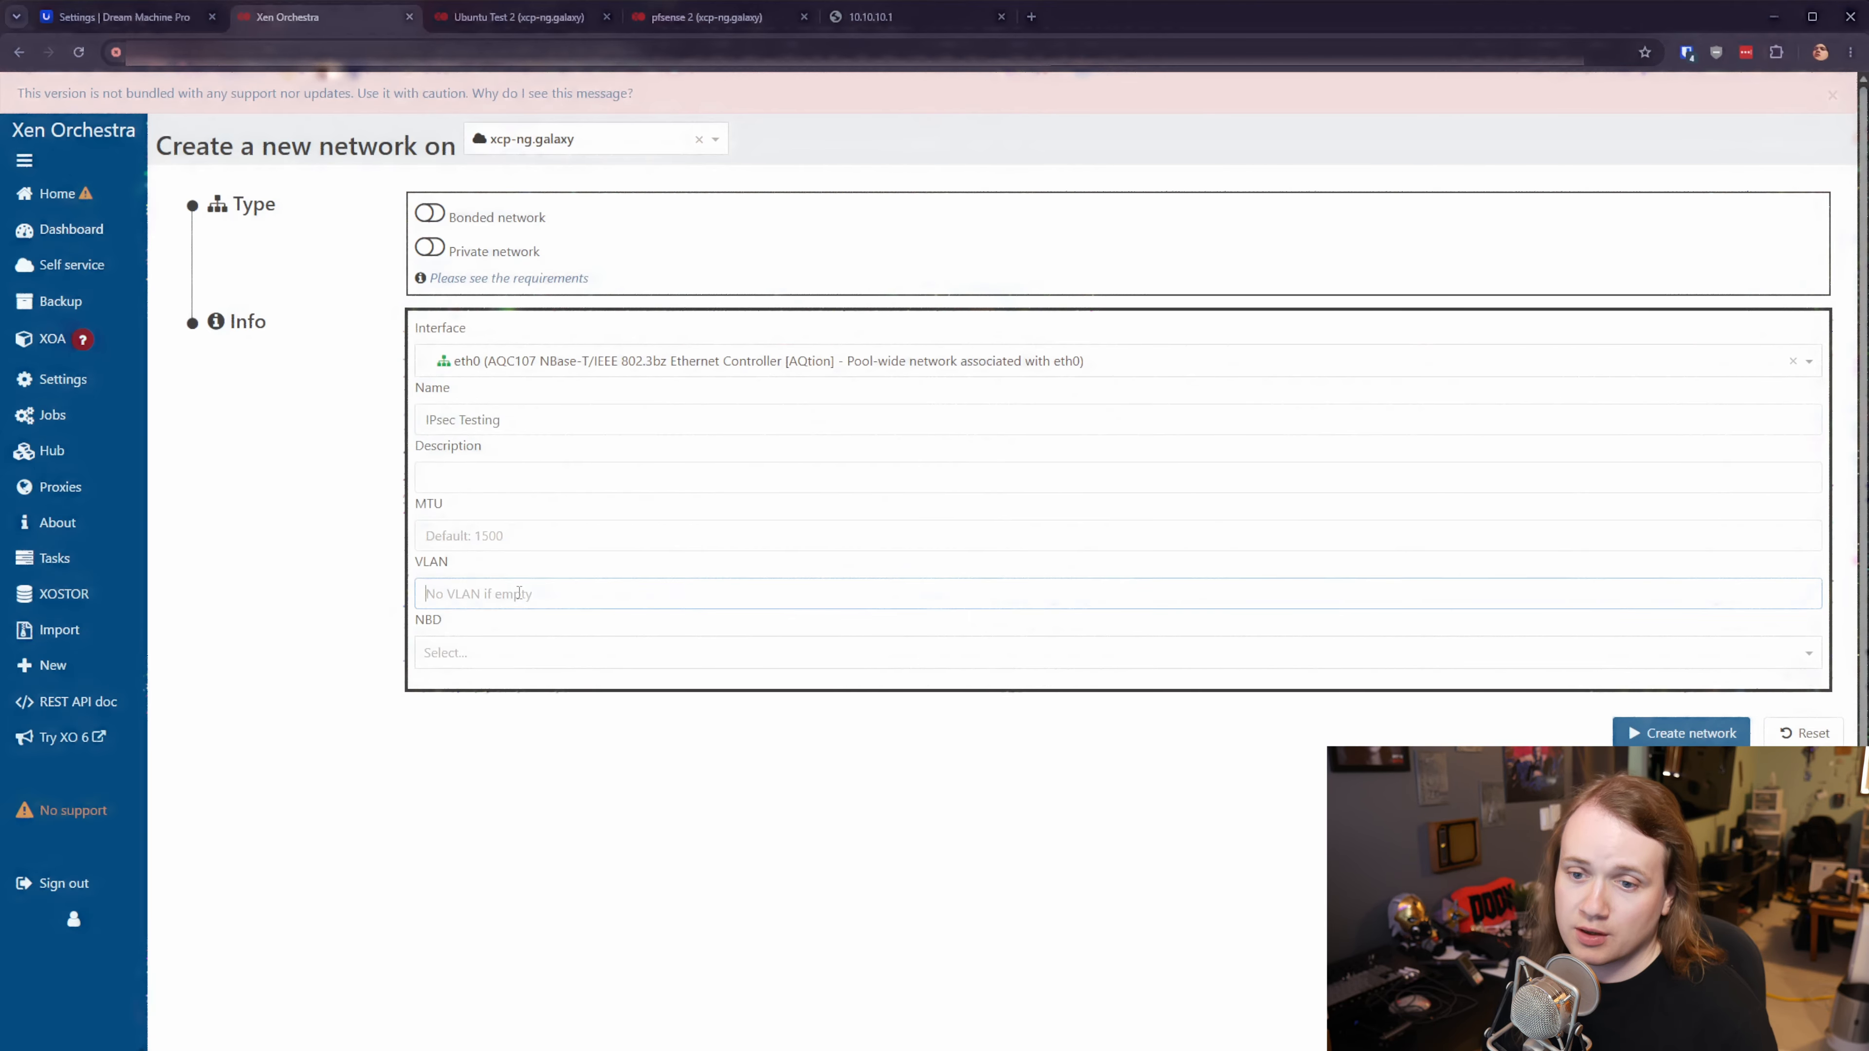
text(88)
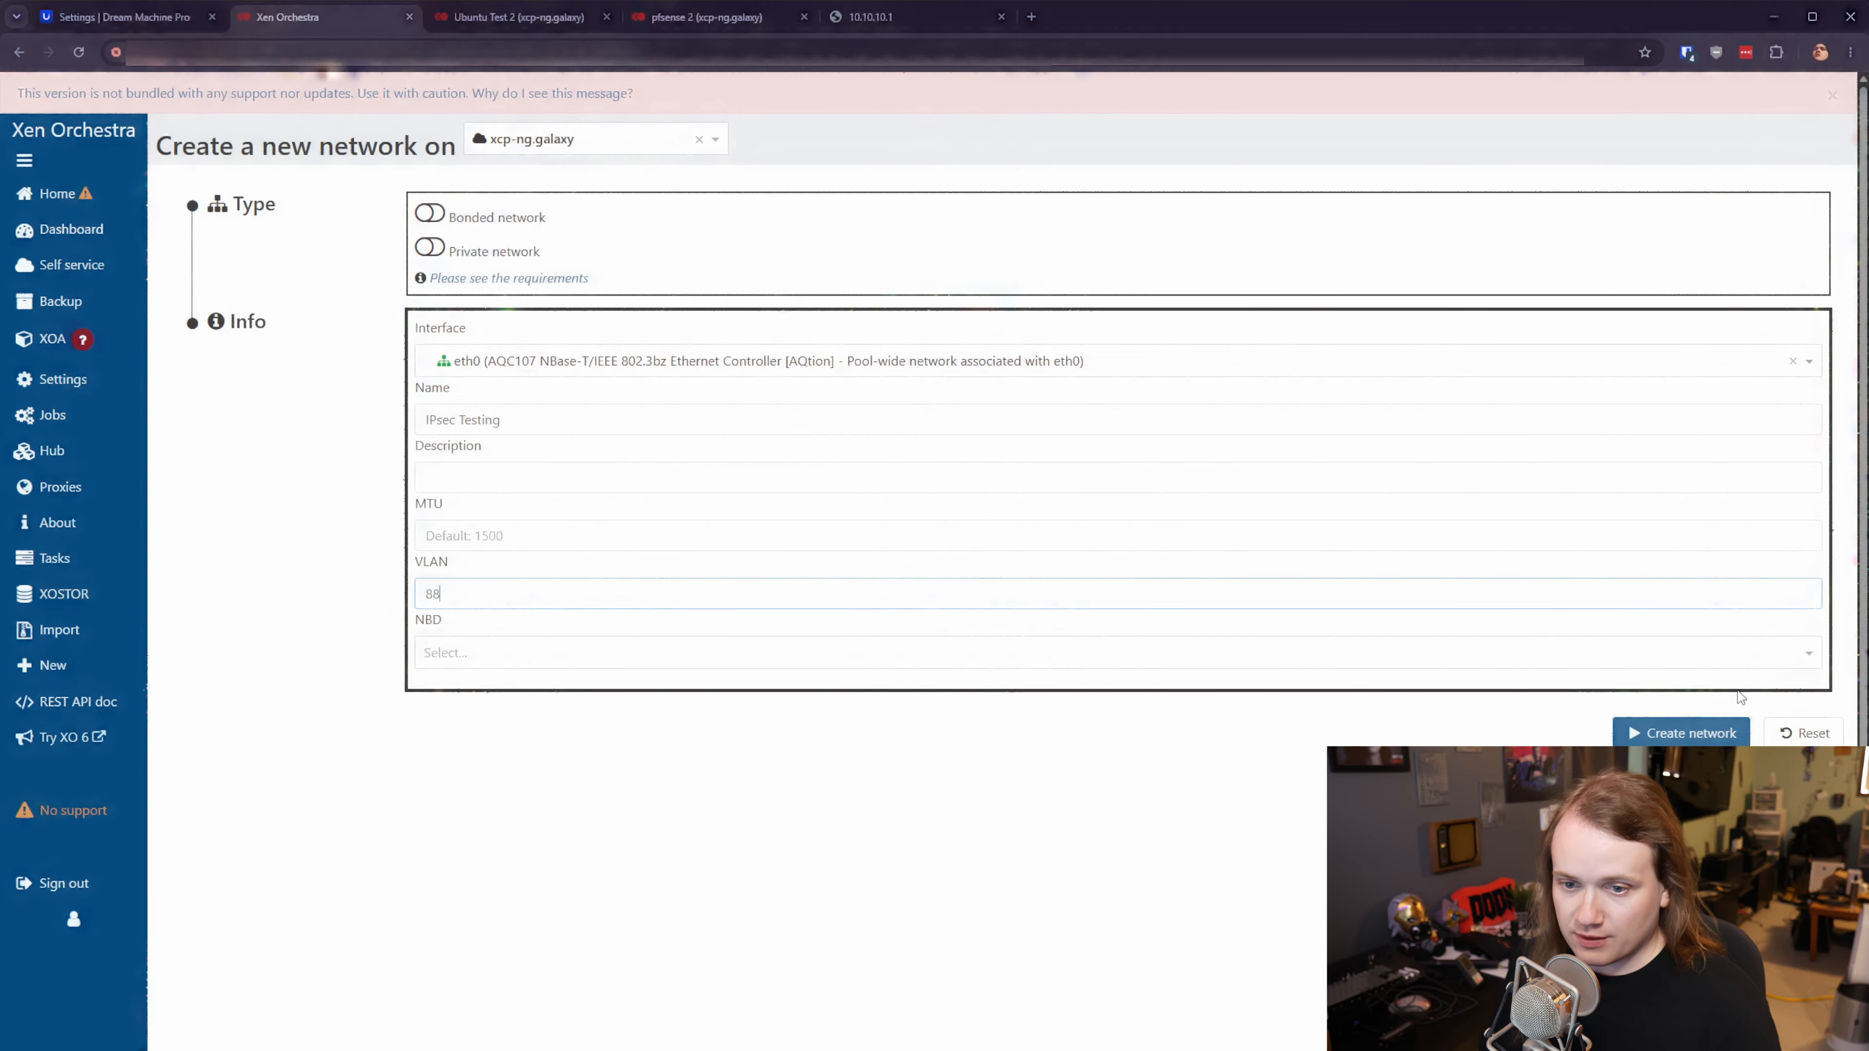
click(1656, 734)
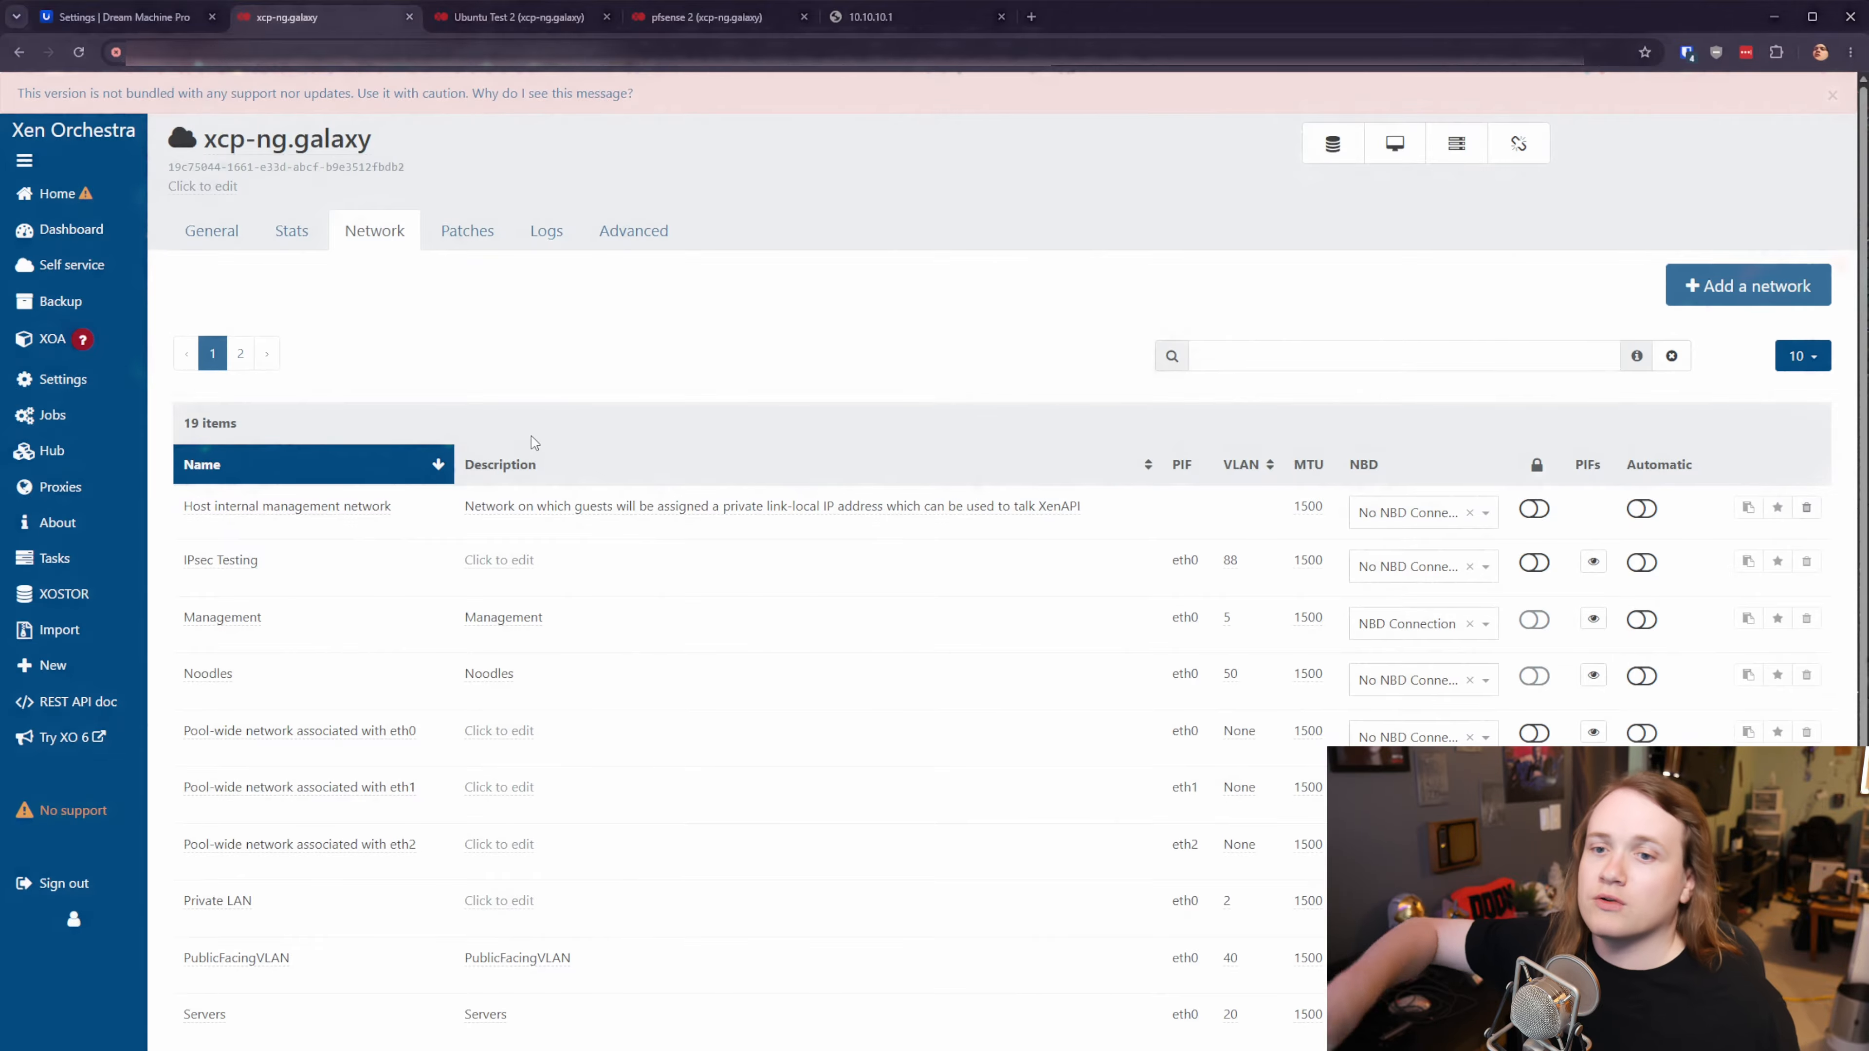
- Add a pfsense 2 interface on IPsec Testing, then show Ubuntu Test 2's network devices
click(778, 20)
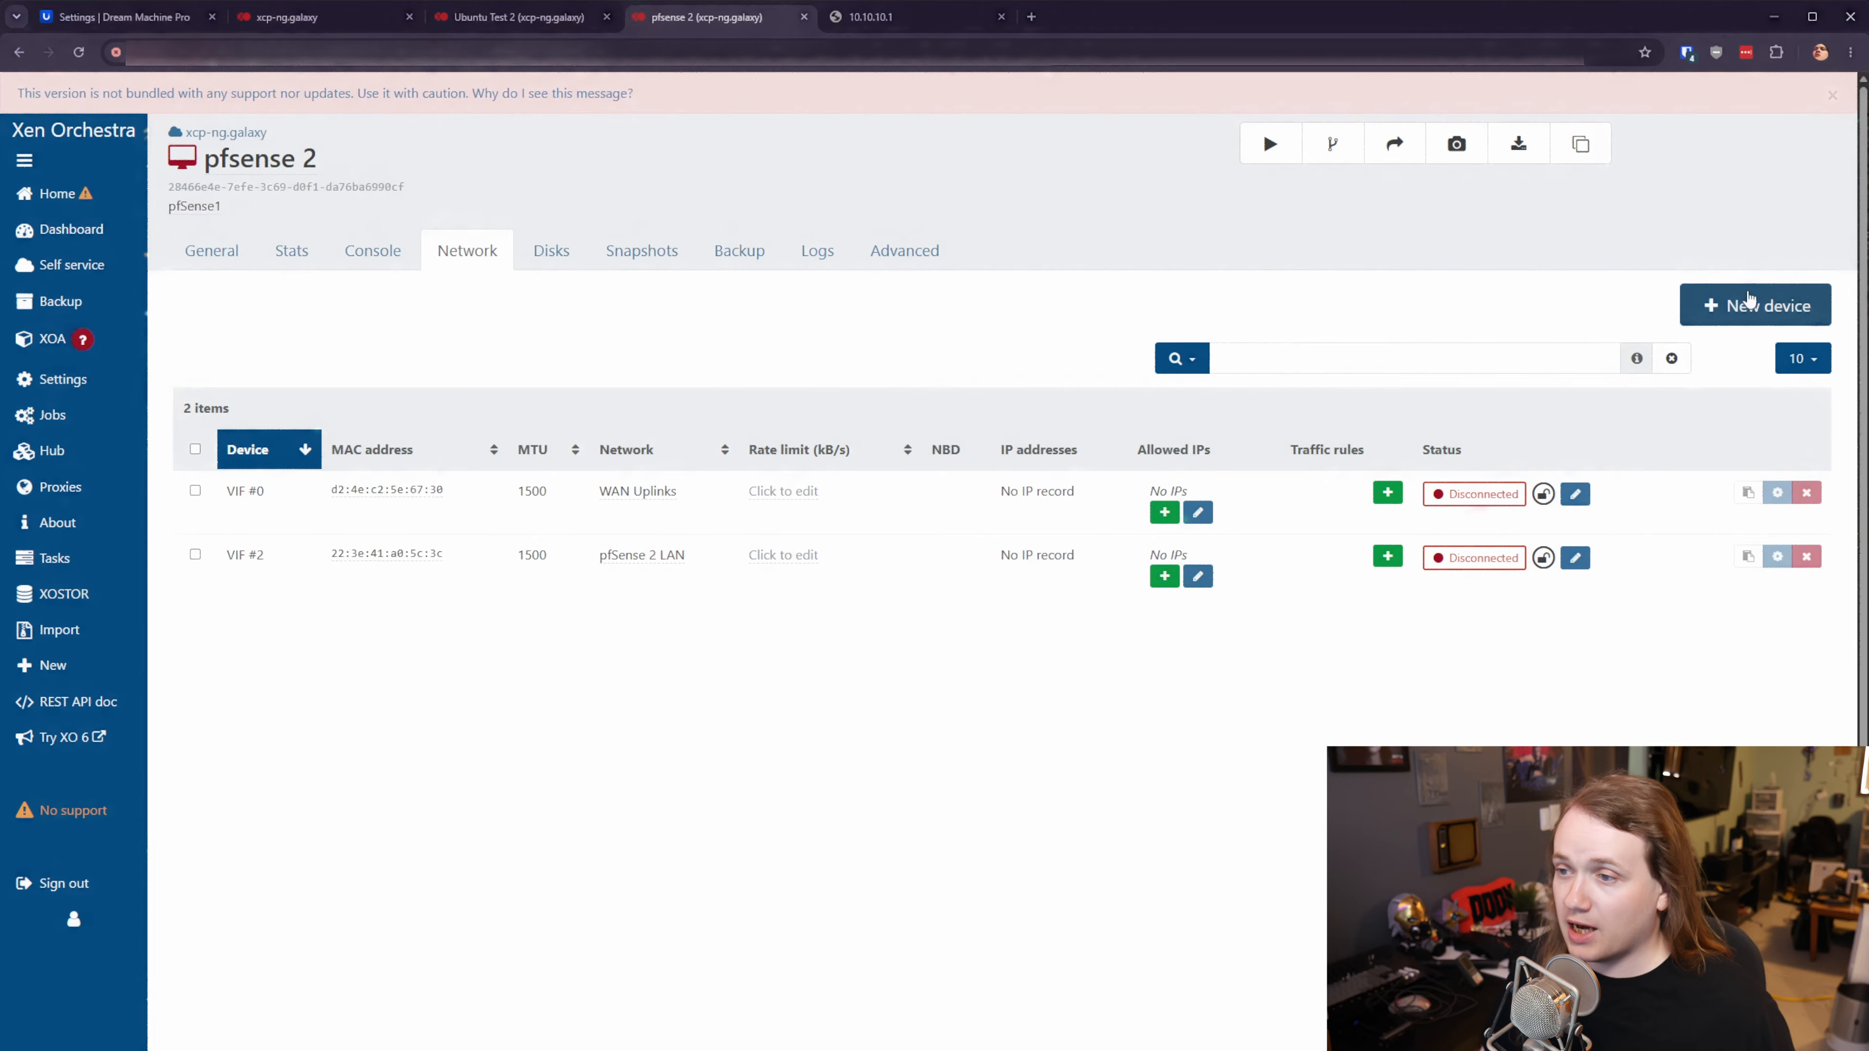
click(1756, 322)
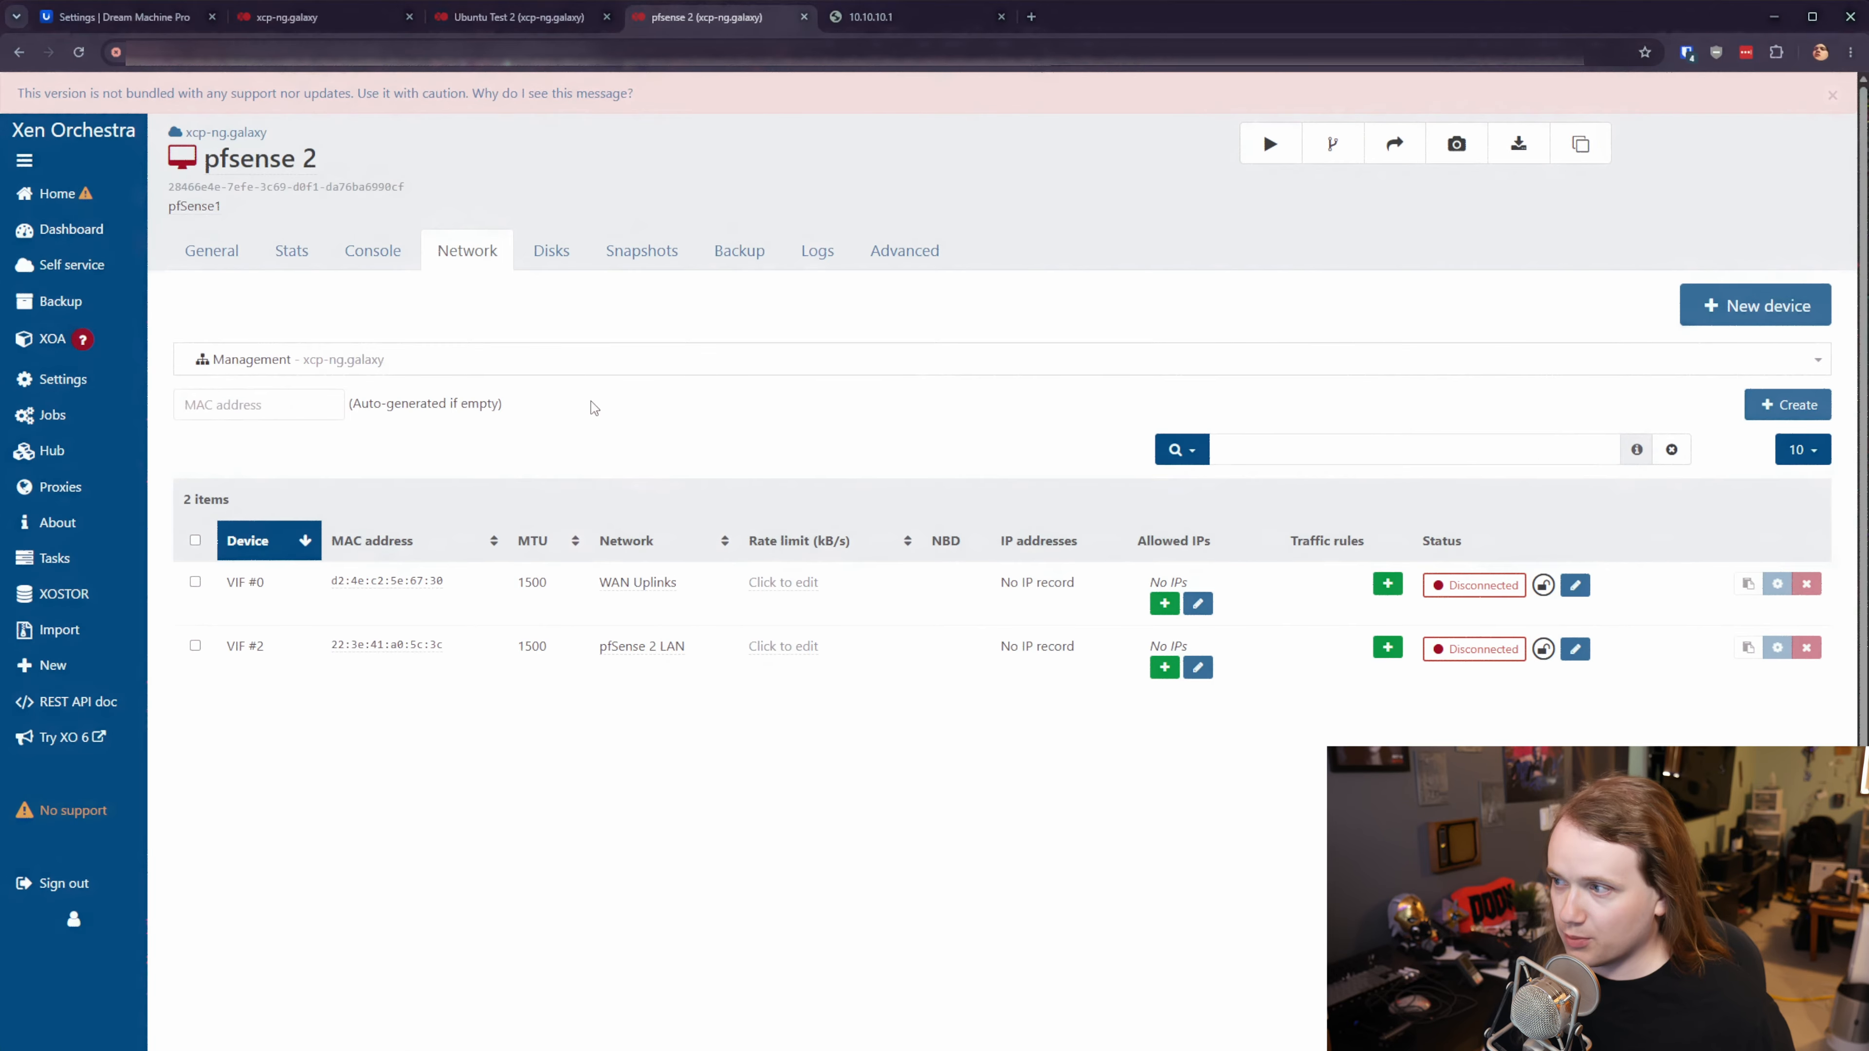
click(359, 359)
scroll(355, 488, down, 2)
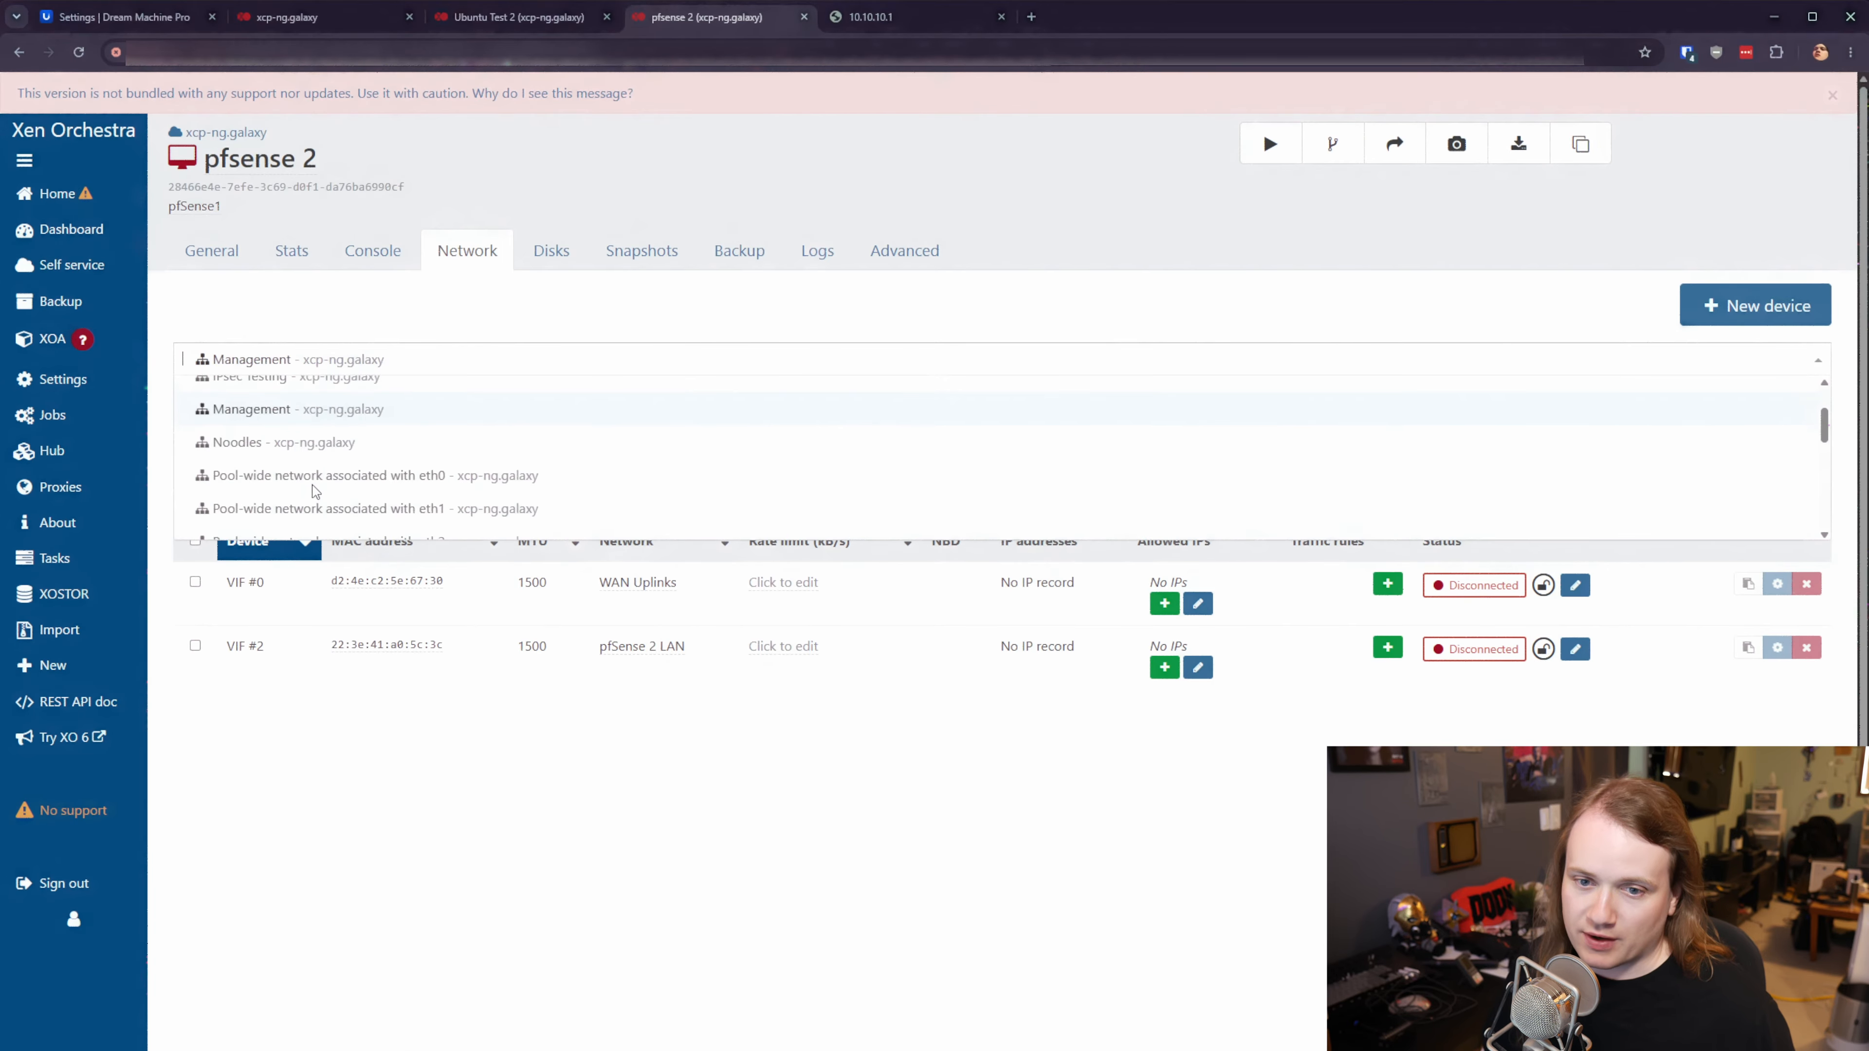
scroll(463, 471, down, 2)
scroll(473, 470, up, 3)
click(473, 460)
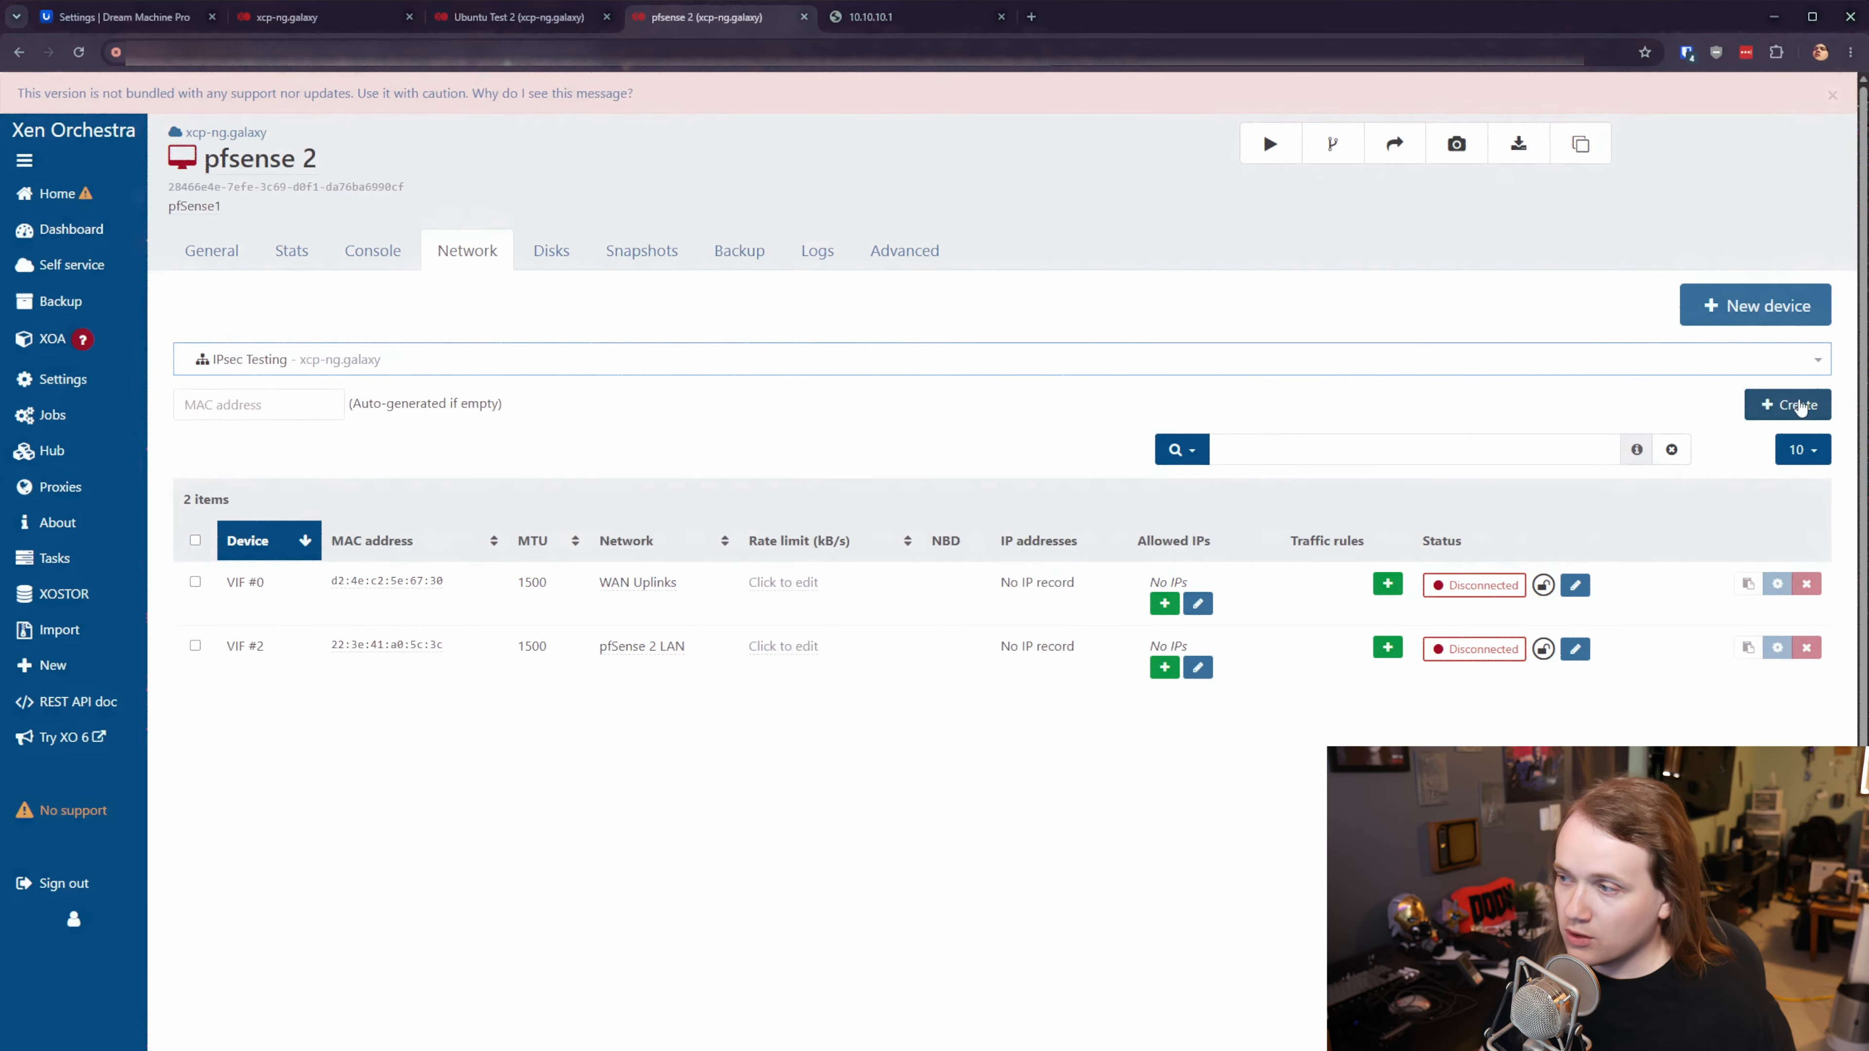
click(1795, 405)
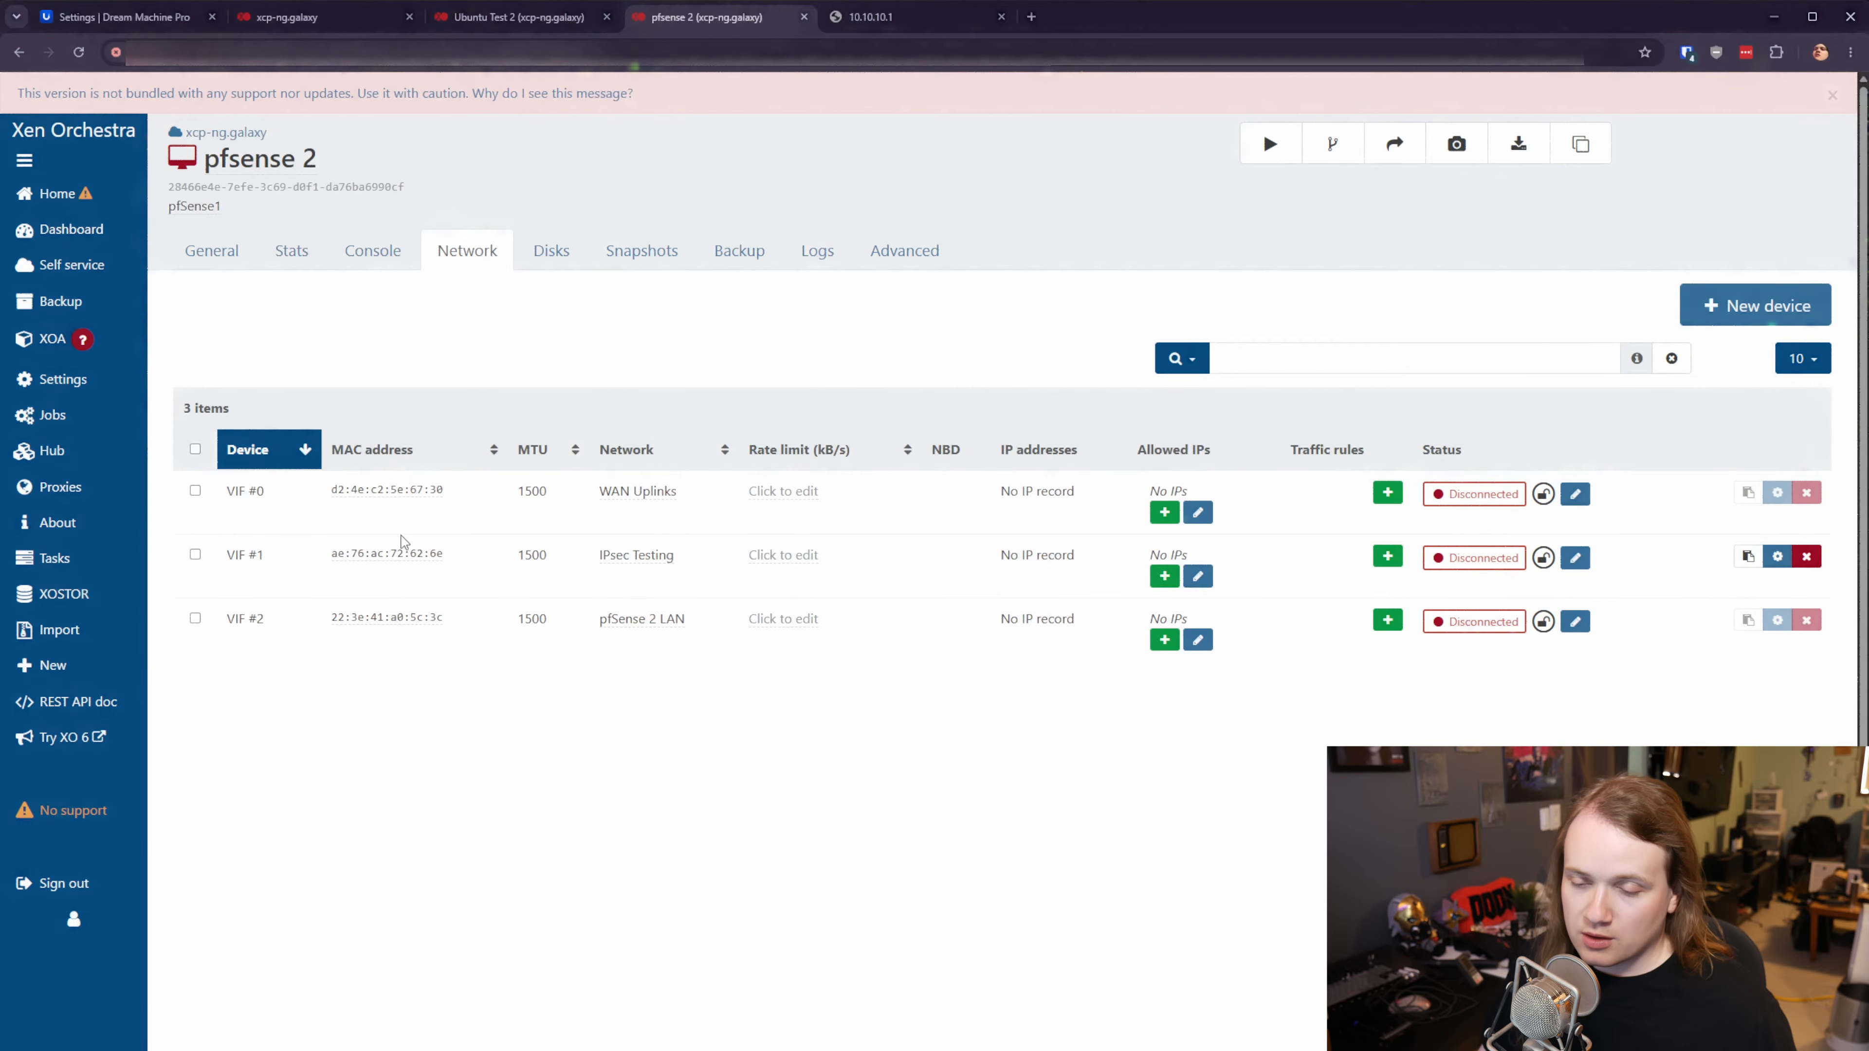
click(519, 16)
click(488, 259)
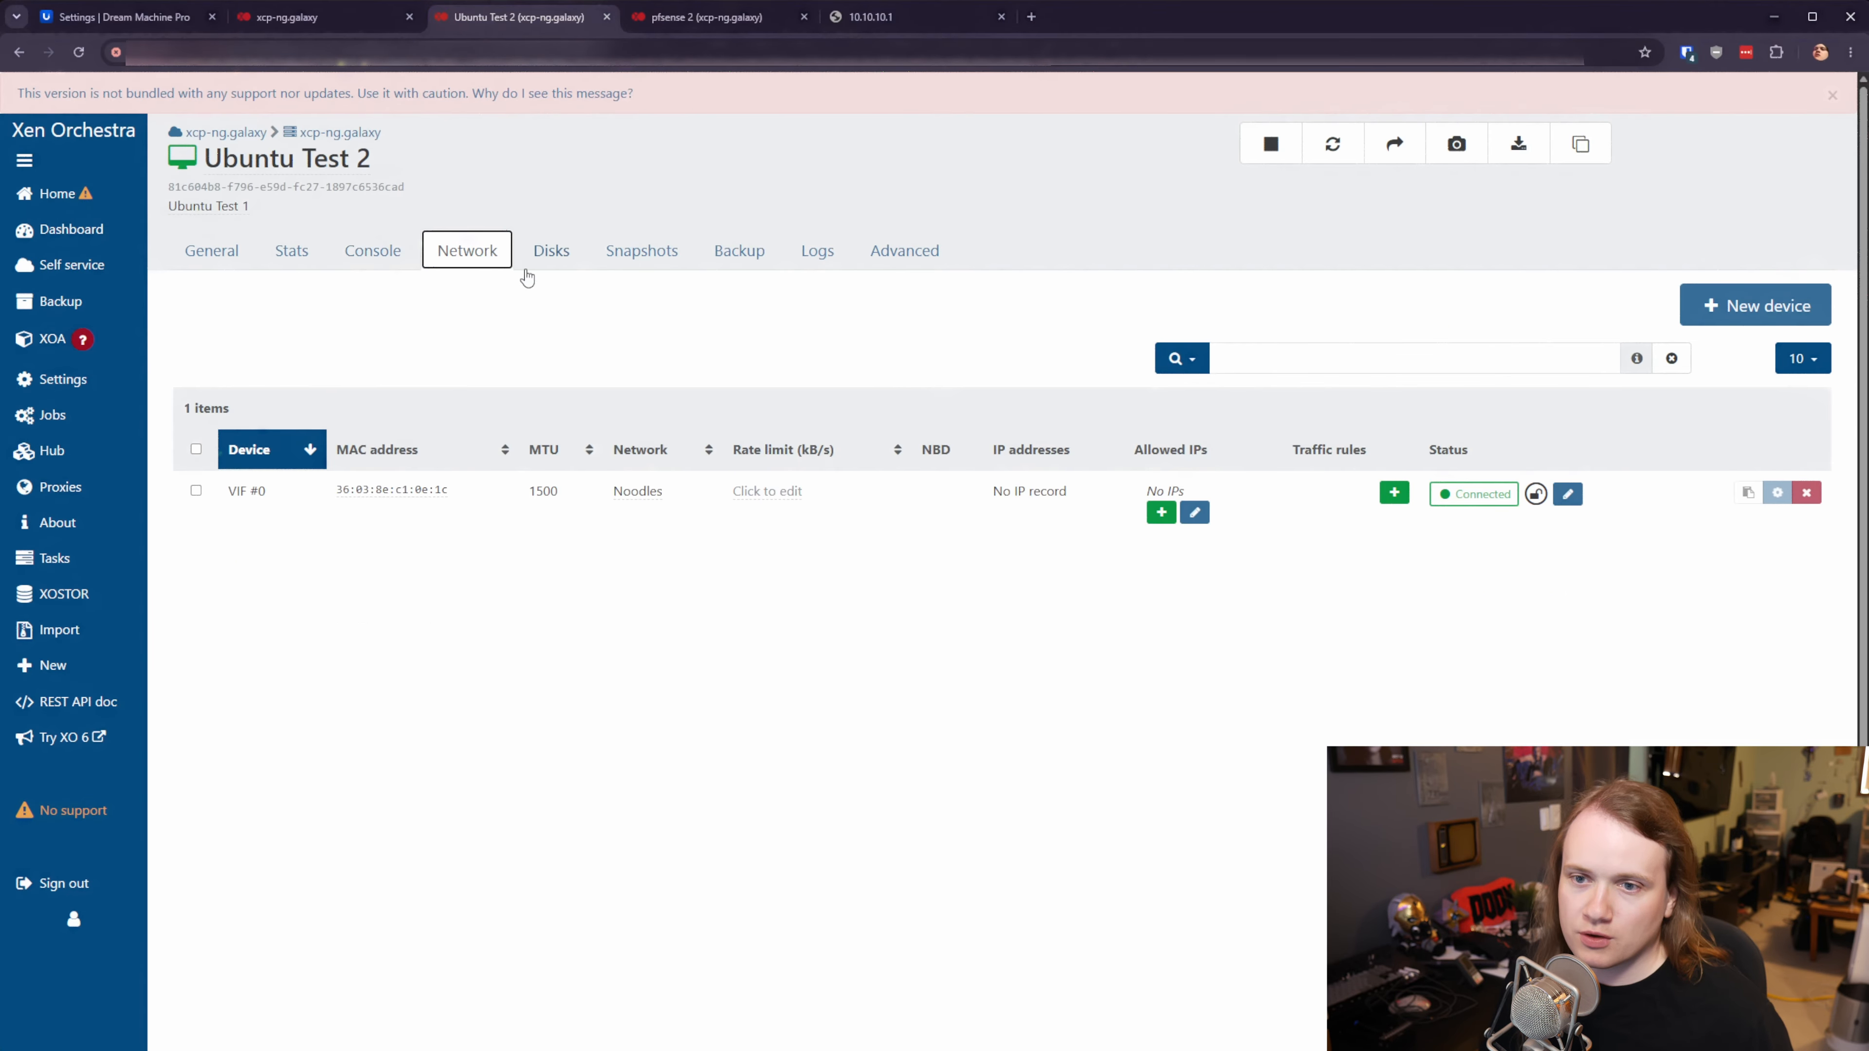
- Move Ubuntu Test 2's VIF #0 from Noodles to IPsec Testing and view its console
click(647, 490)
text(ipse)
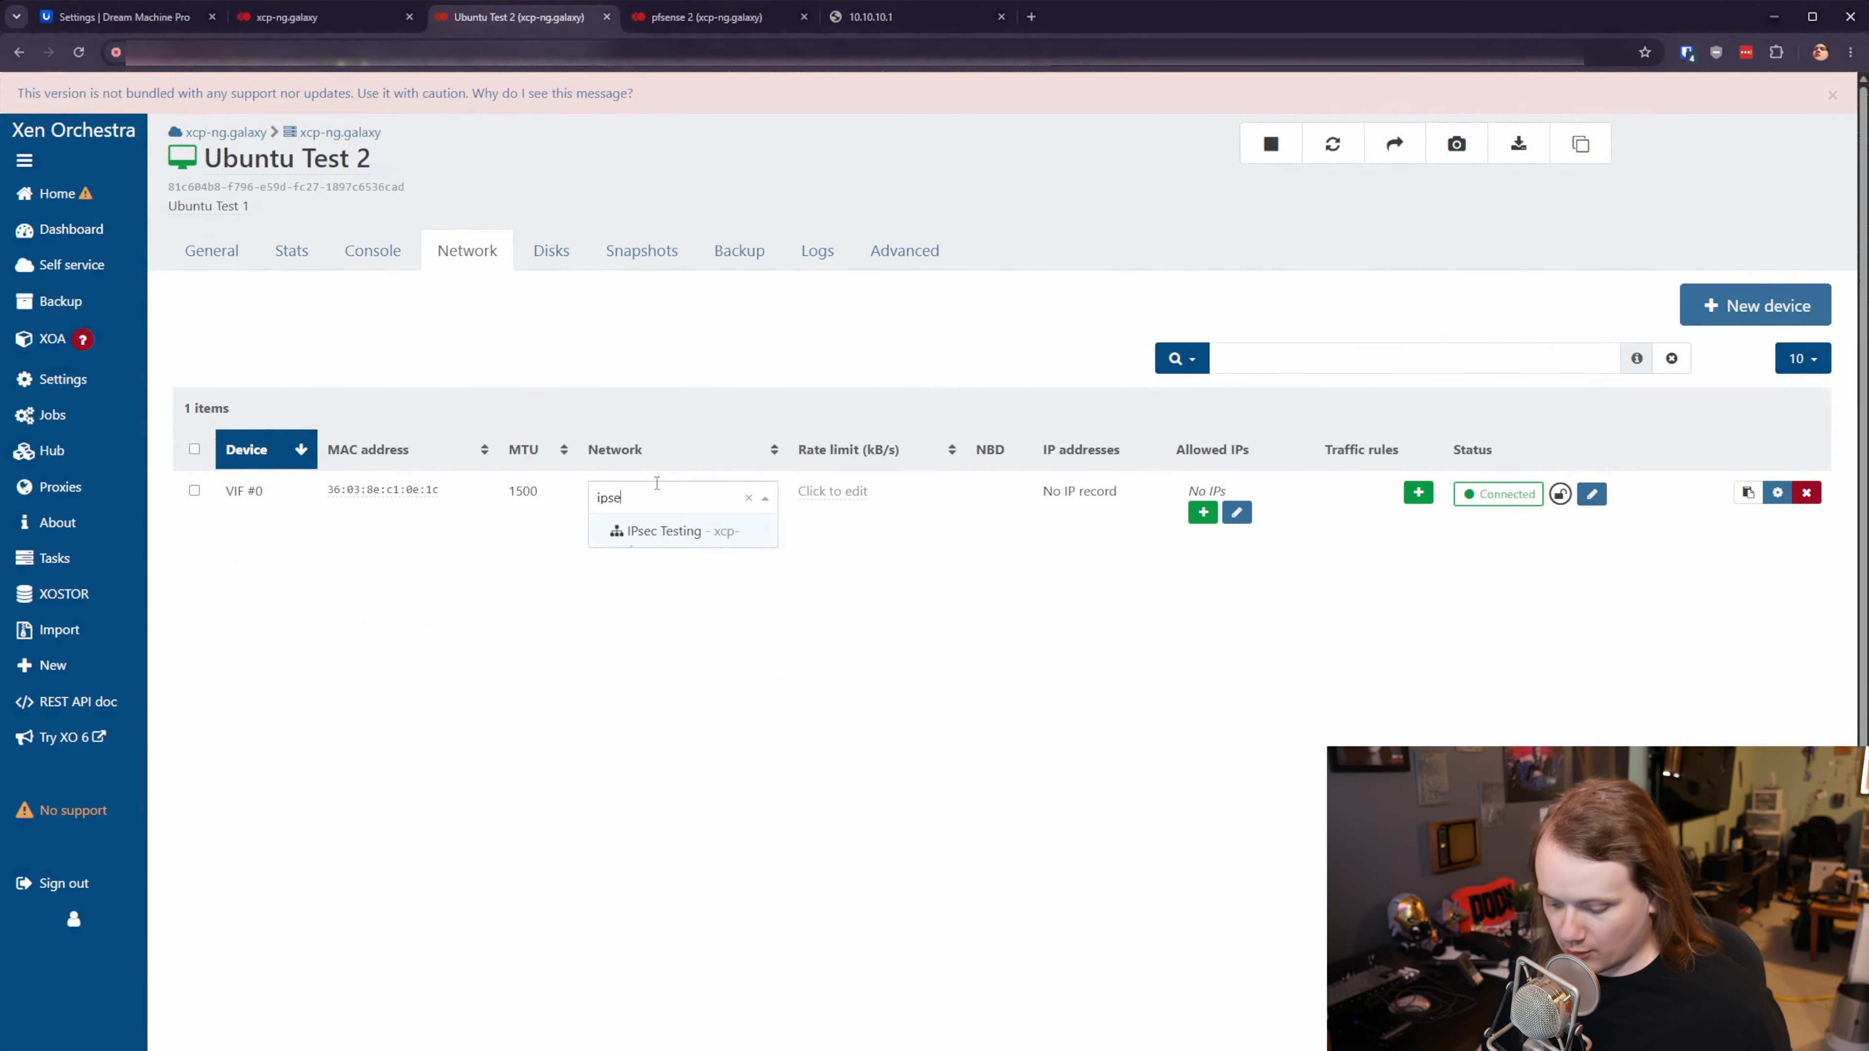
click(639, 532)
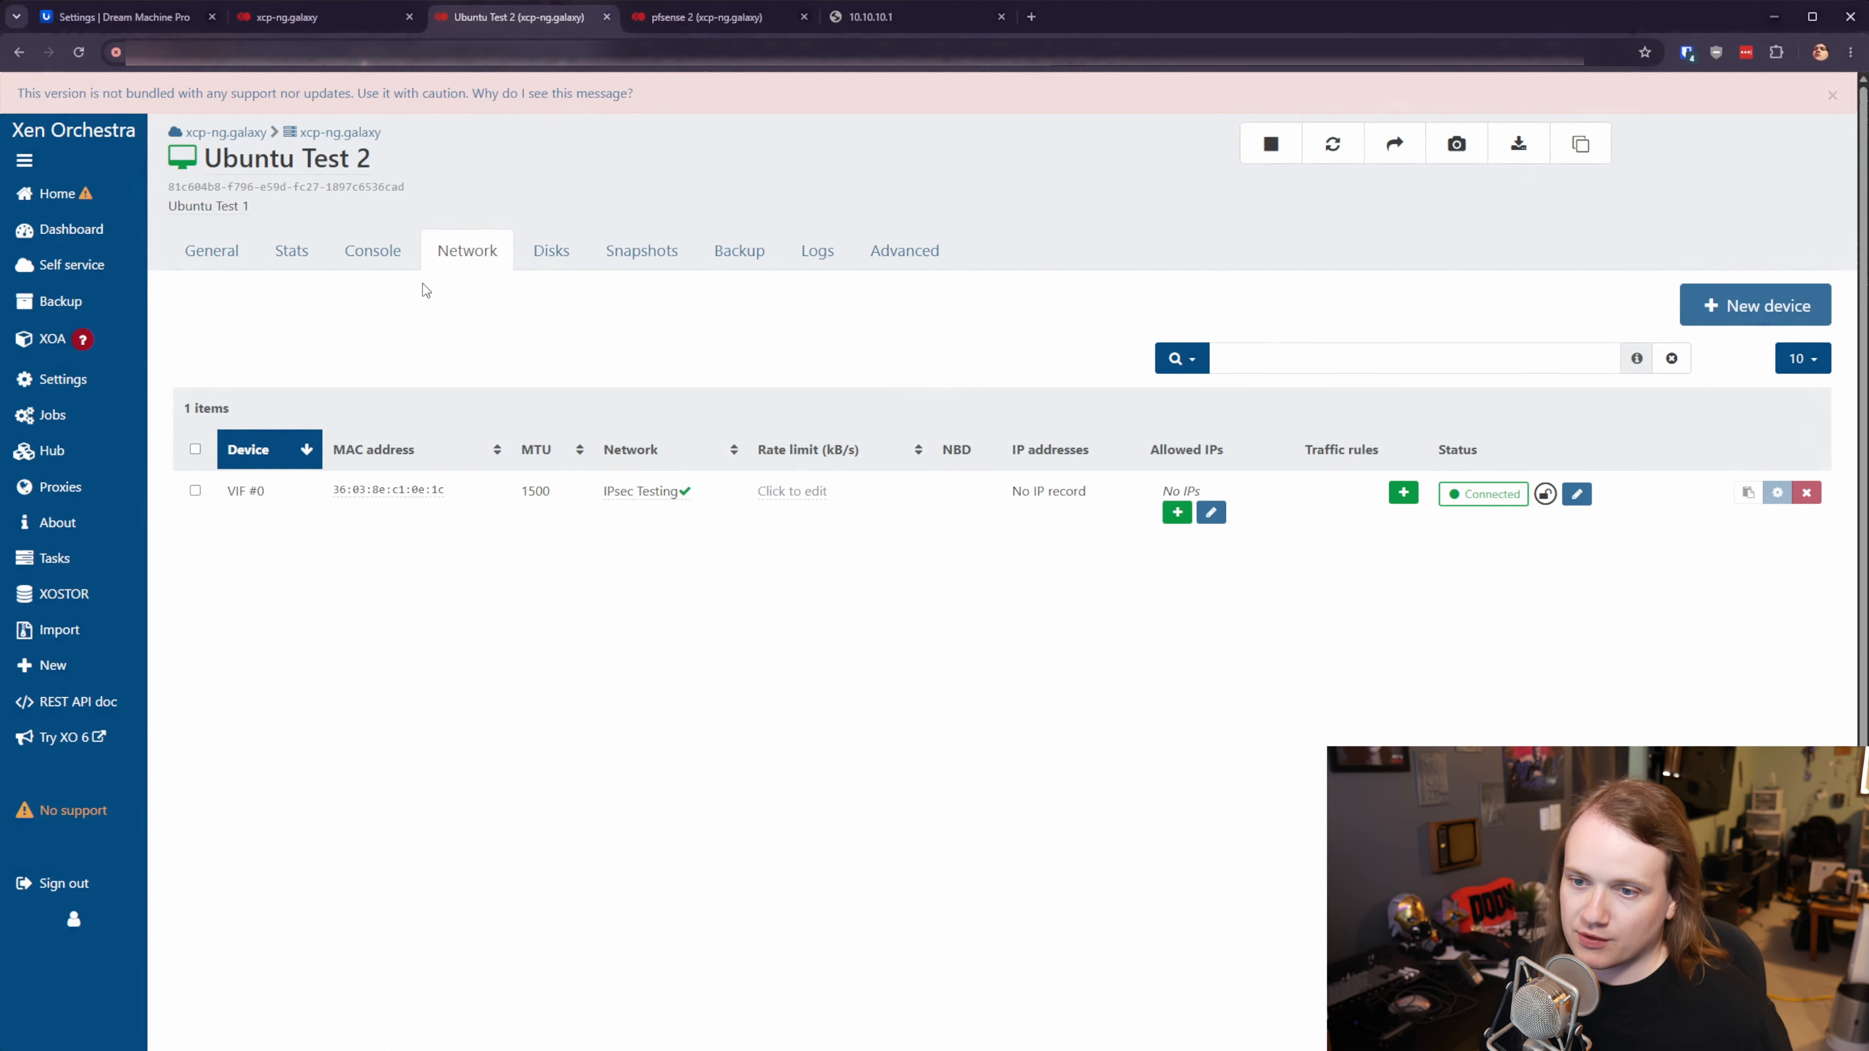
click(374, 259)
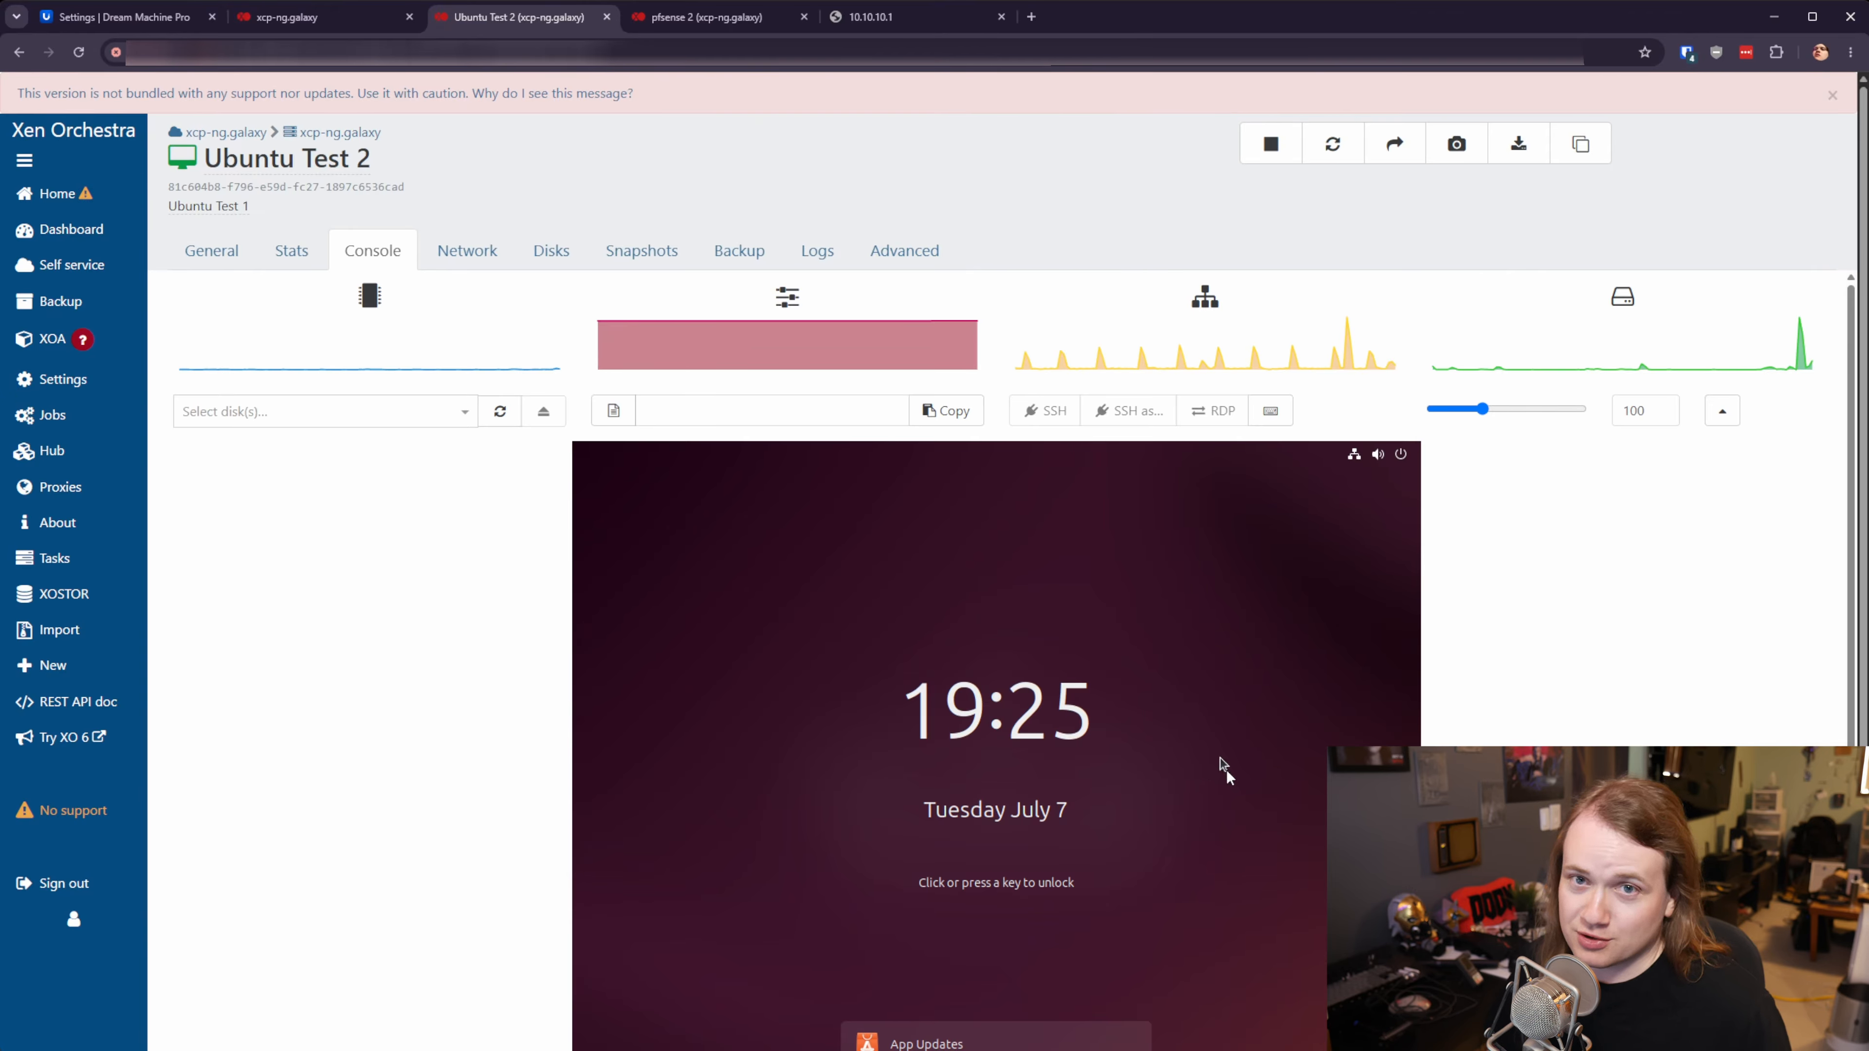
- Log in to the Ubuntu Test 2 console with the account password
click(1263, 793)
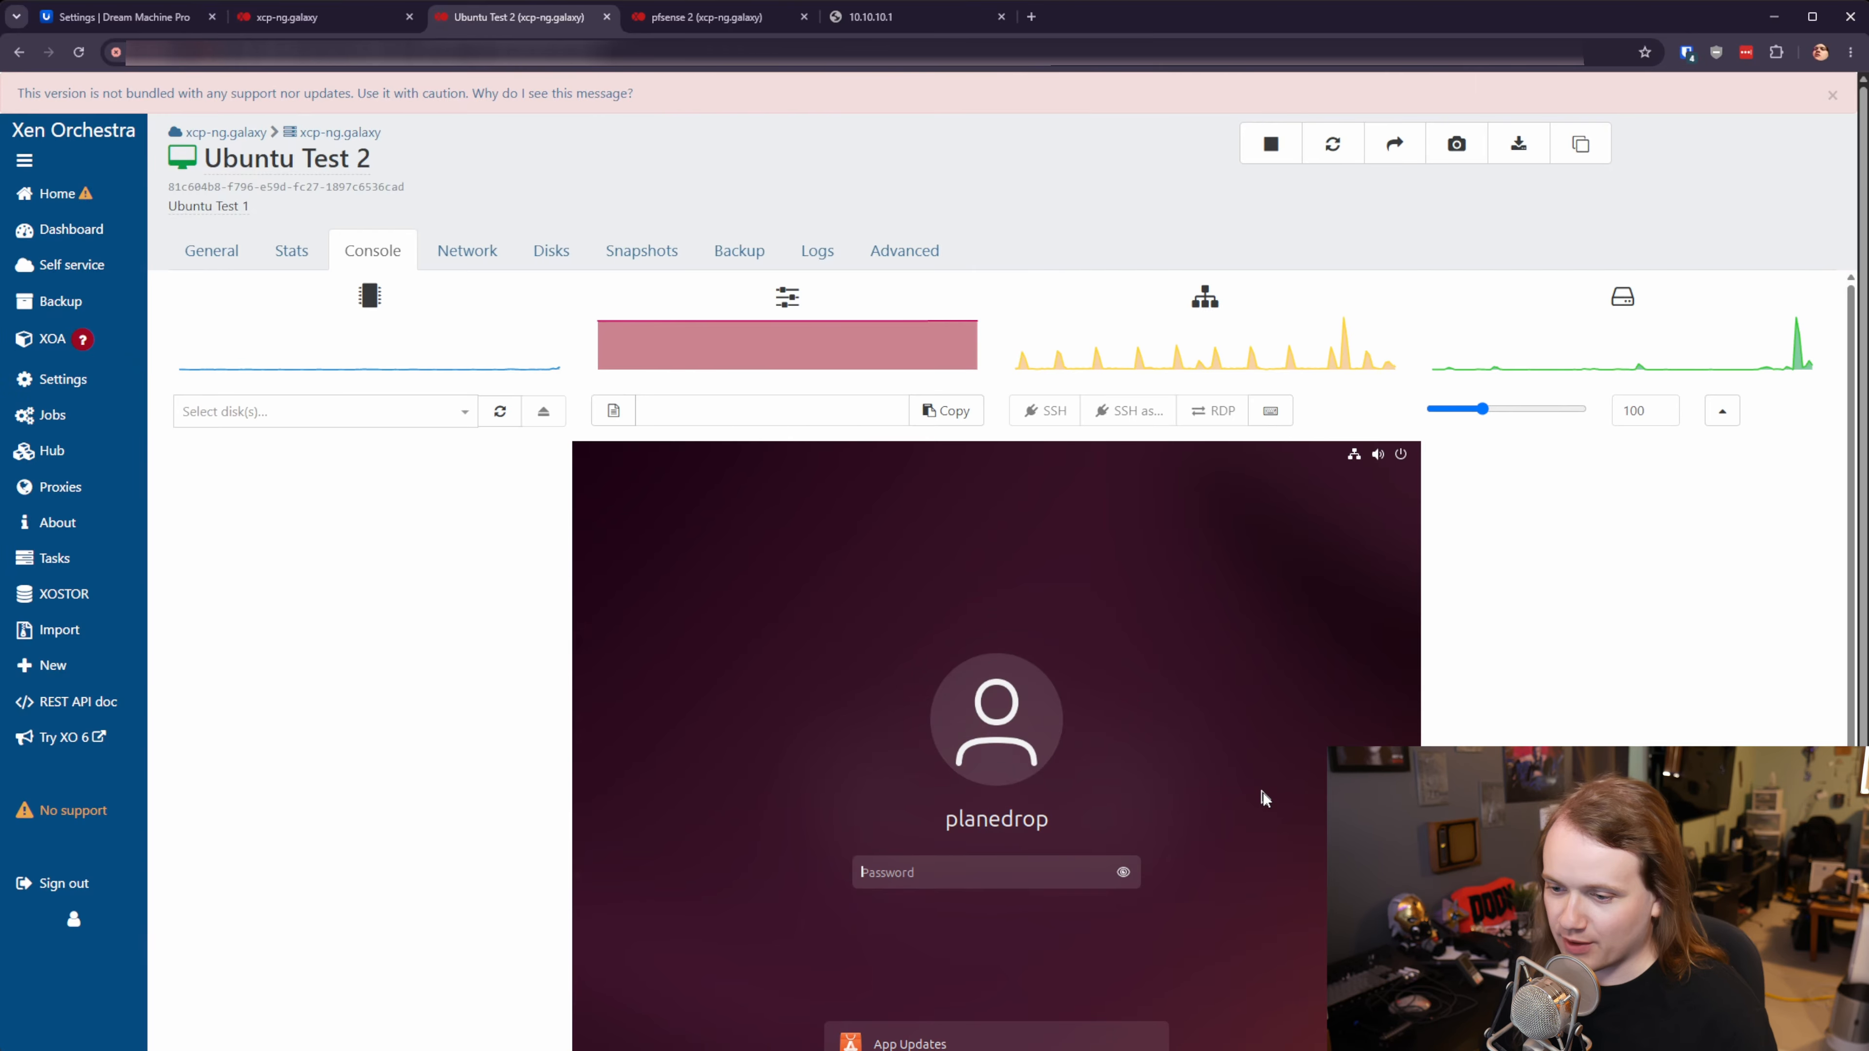
text(***********)
key(Return)
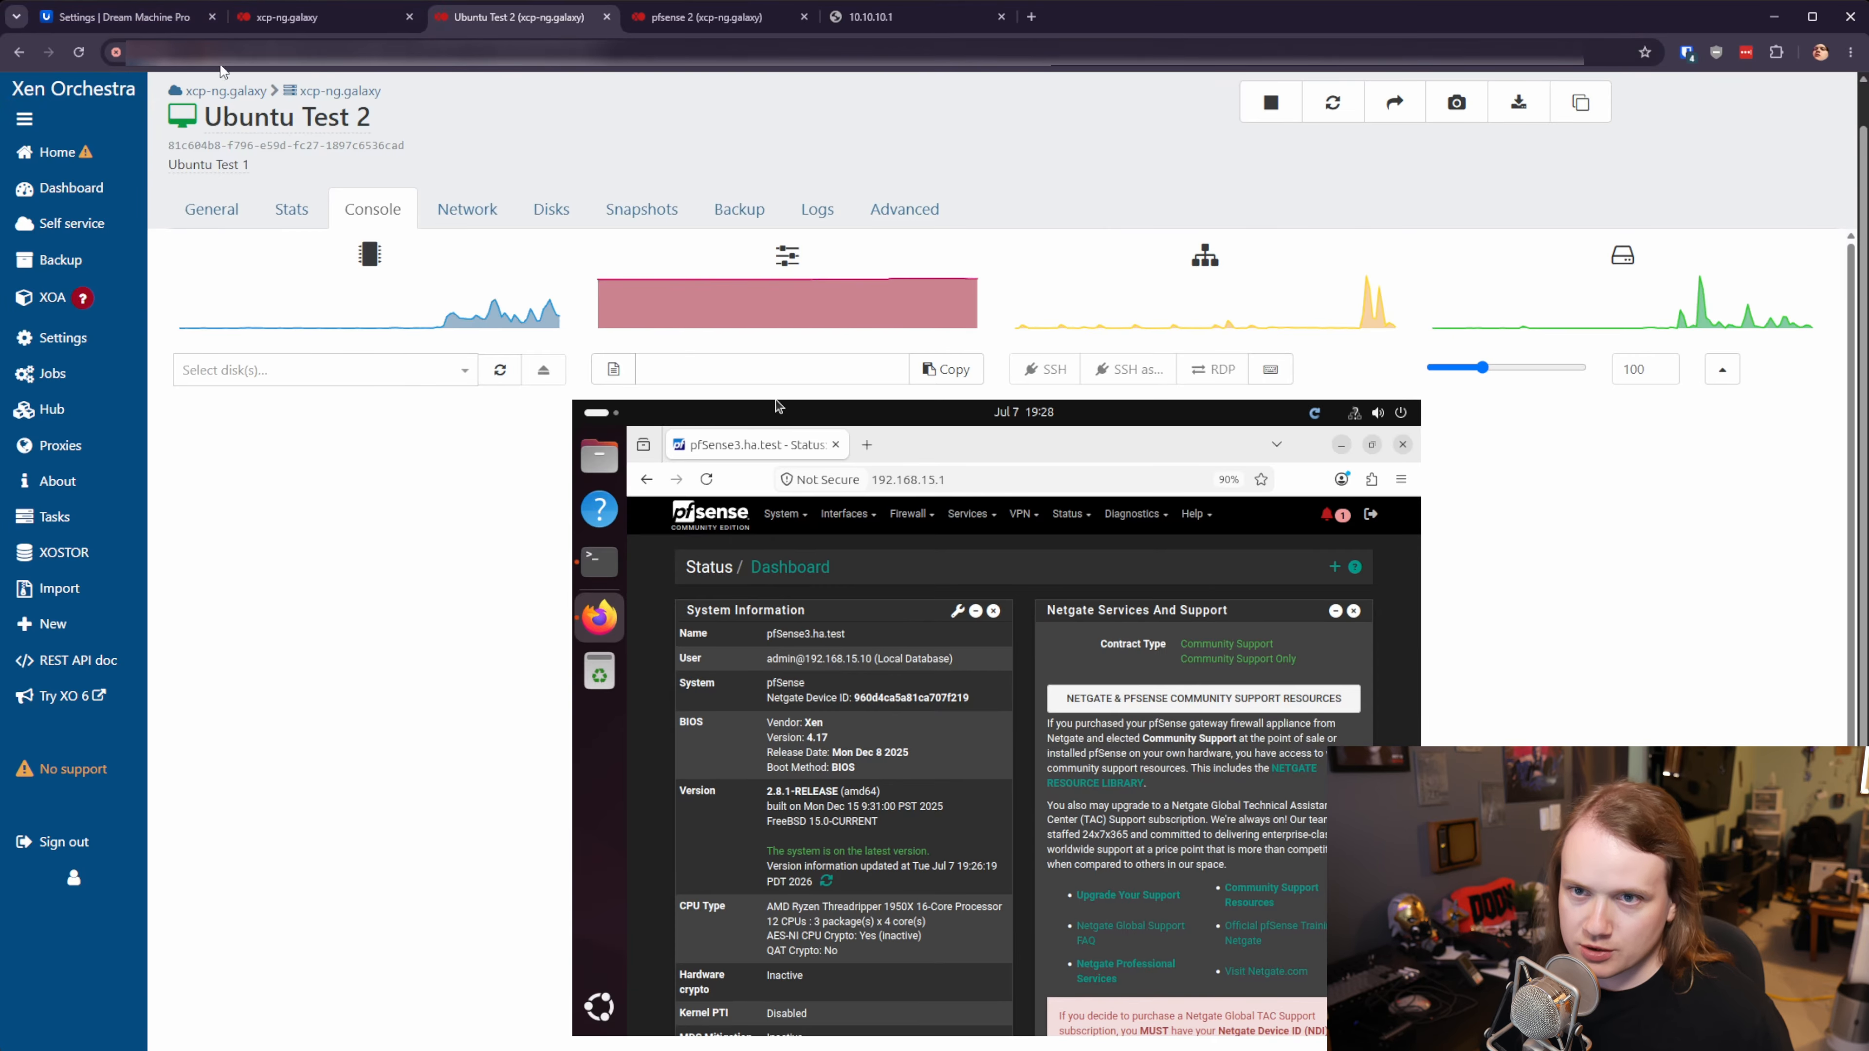
- Start a new site-to-site VPN in the Dream Machine Pro's VPN settings
click(83, 19)
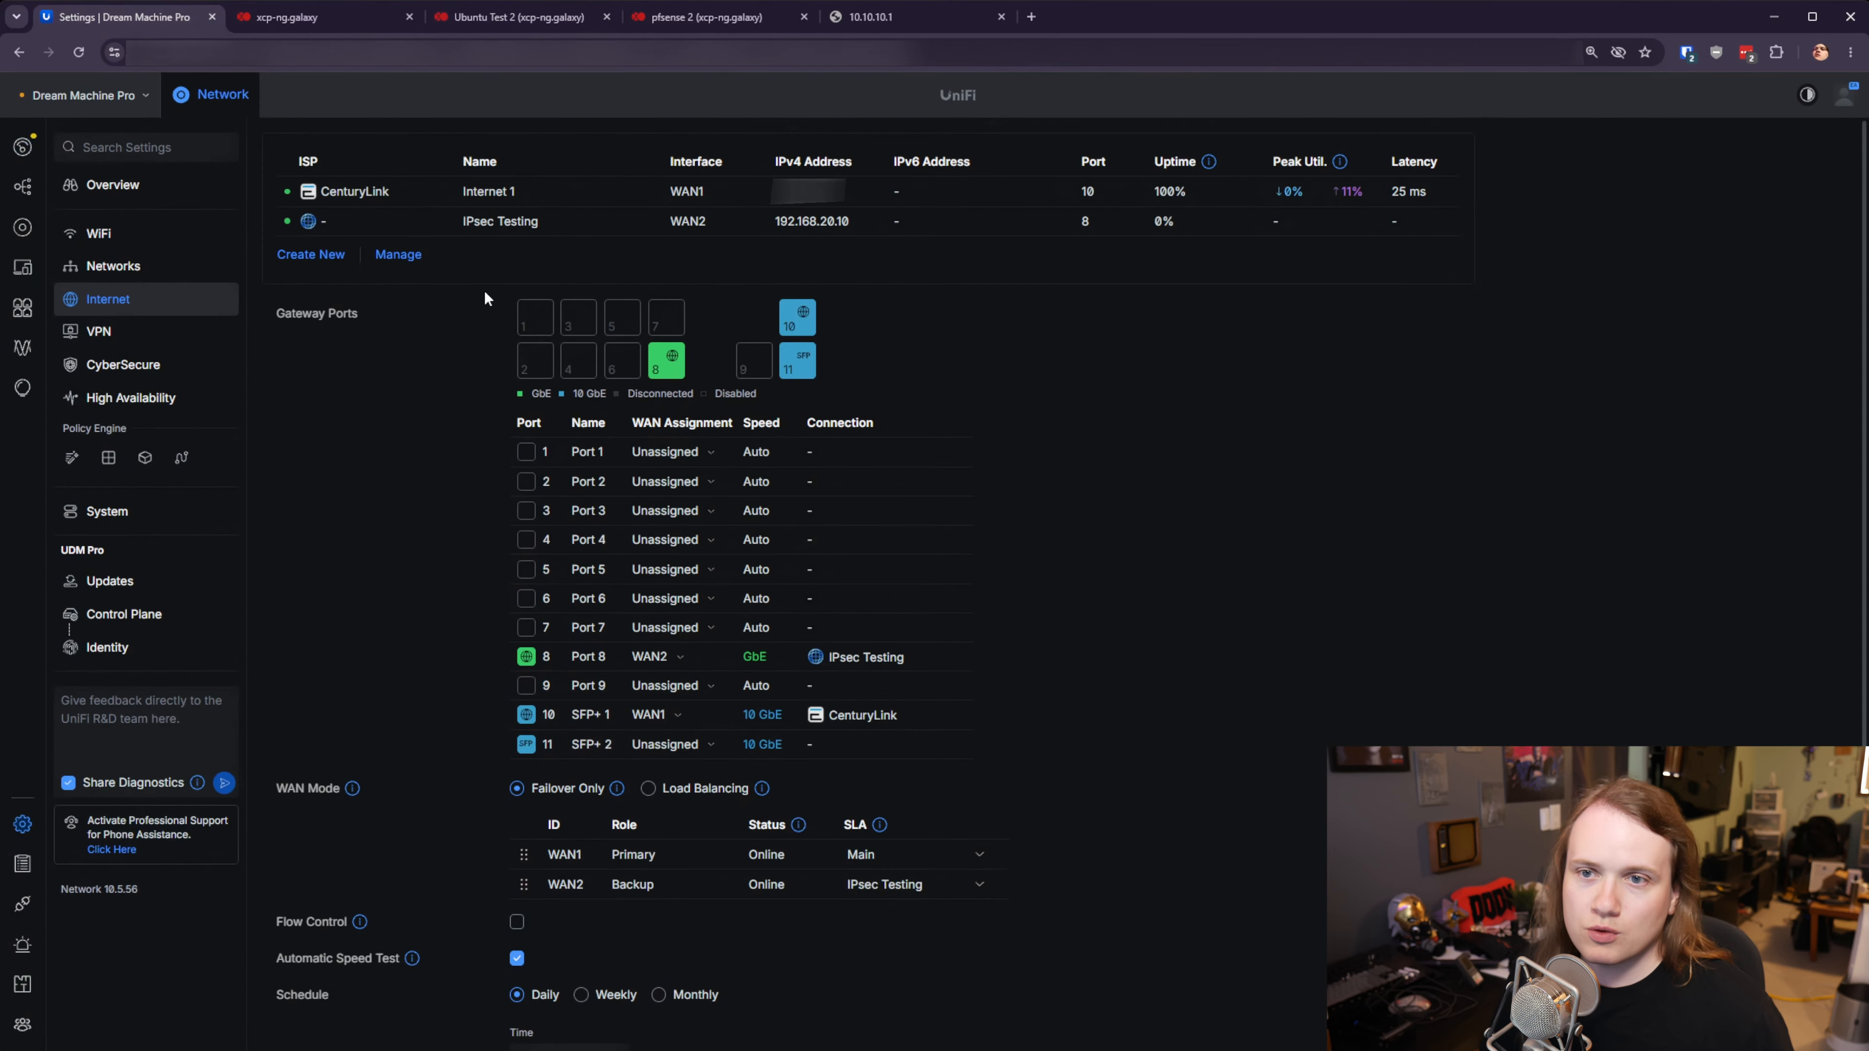
click(136, 340)
click(370, 302)
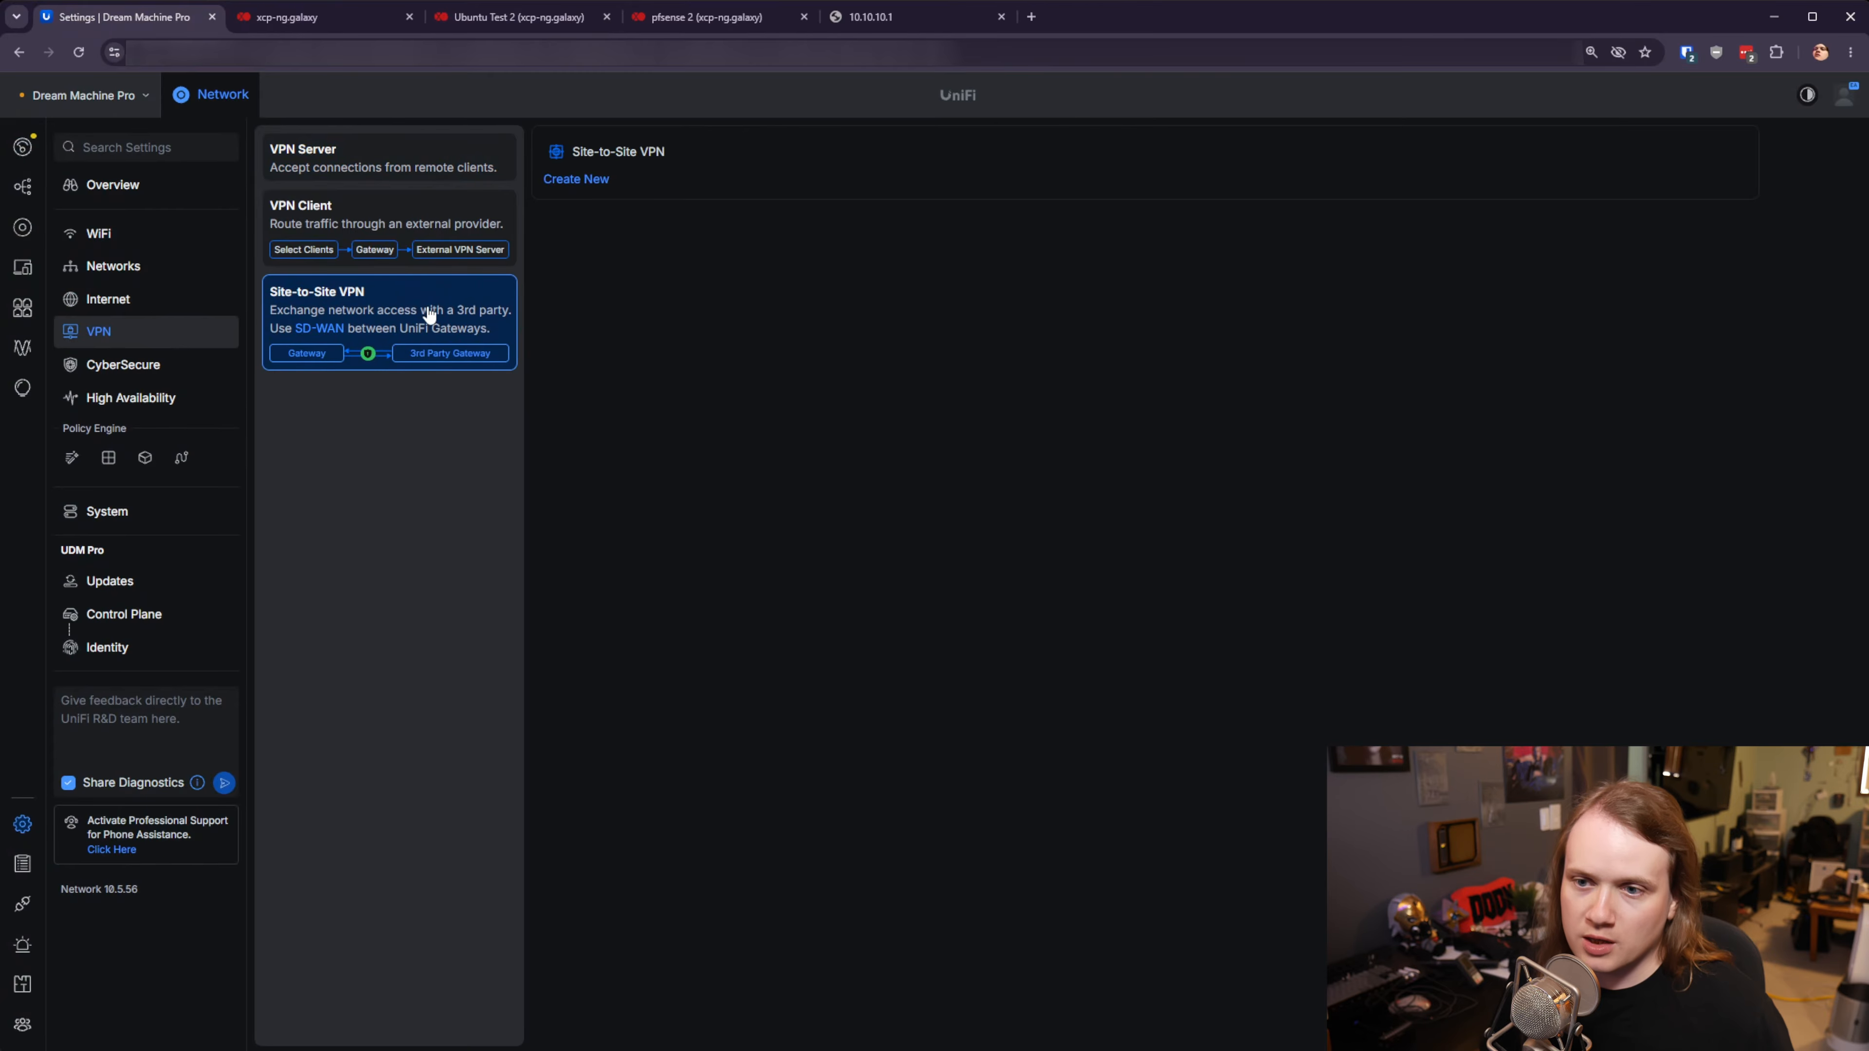
click(576, 180)
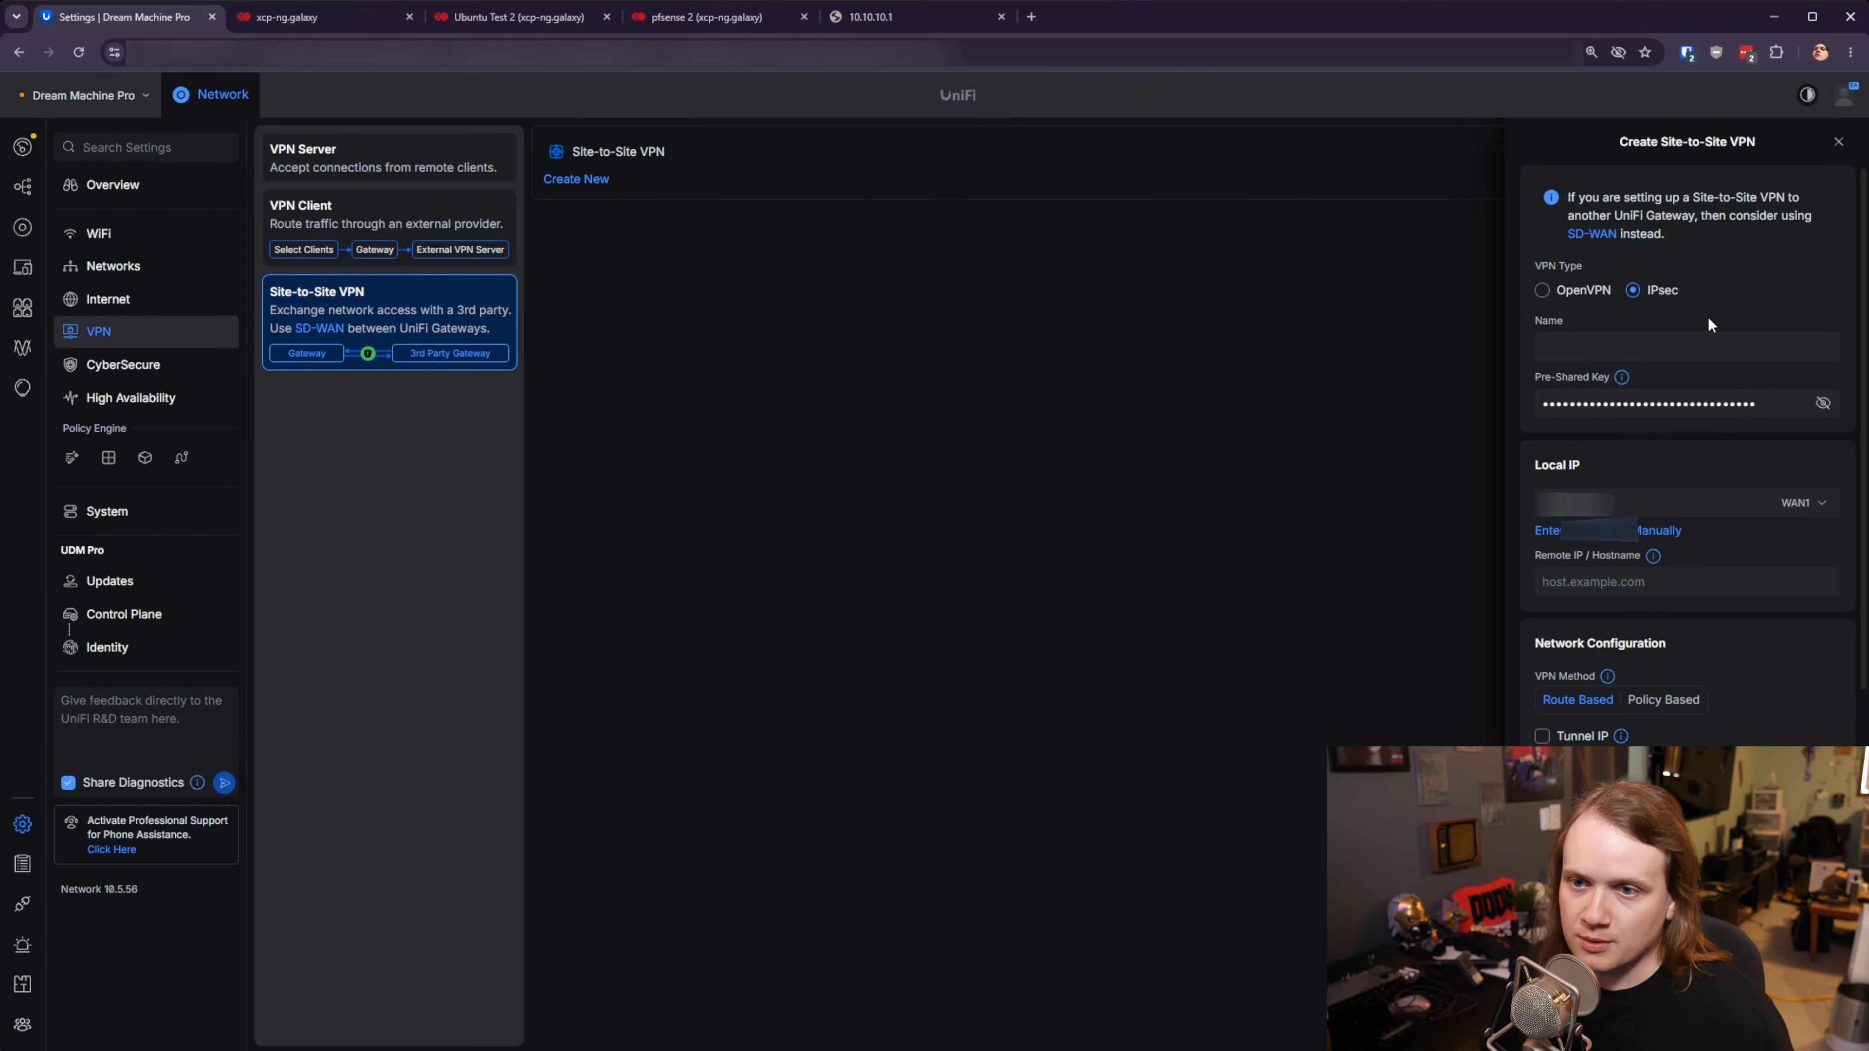
- Name the VPN IPsec Testing and enter the pre-shared key
click(1700, 340)
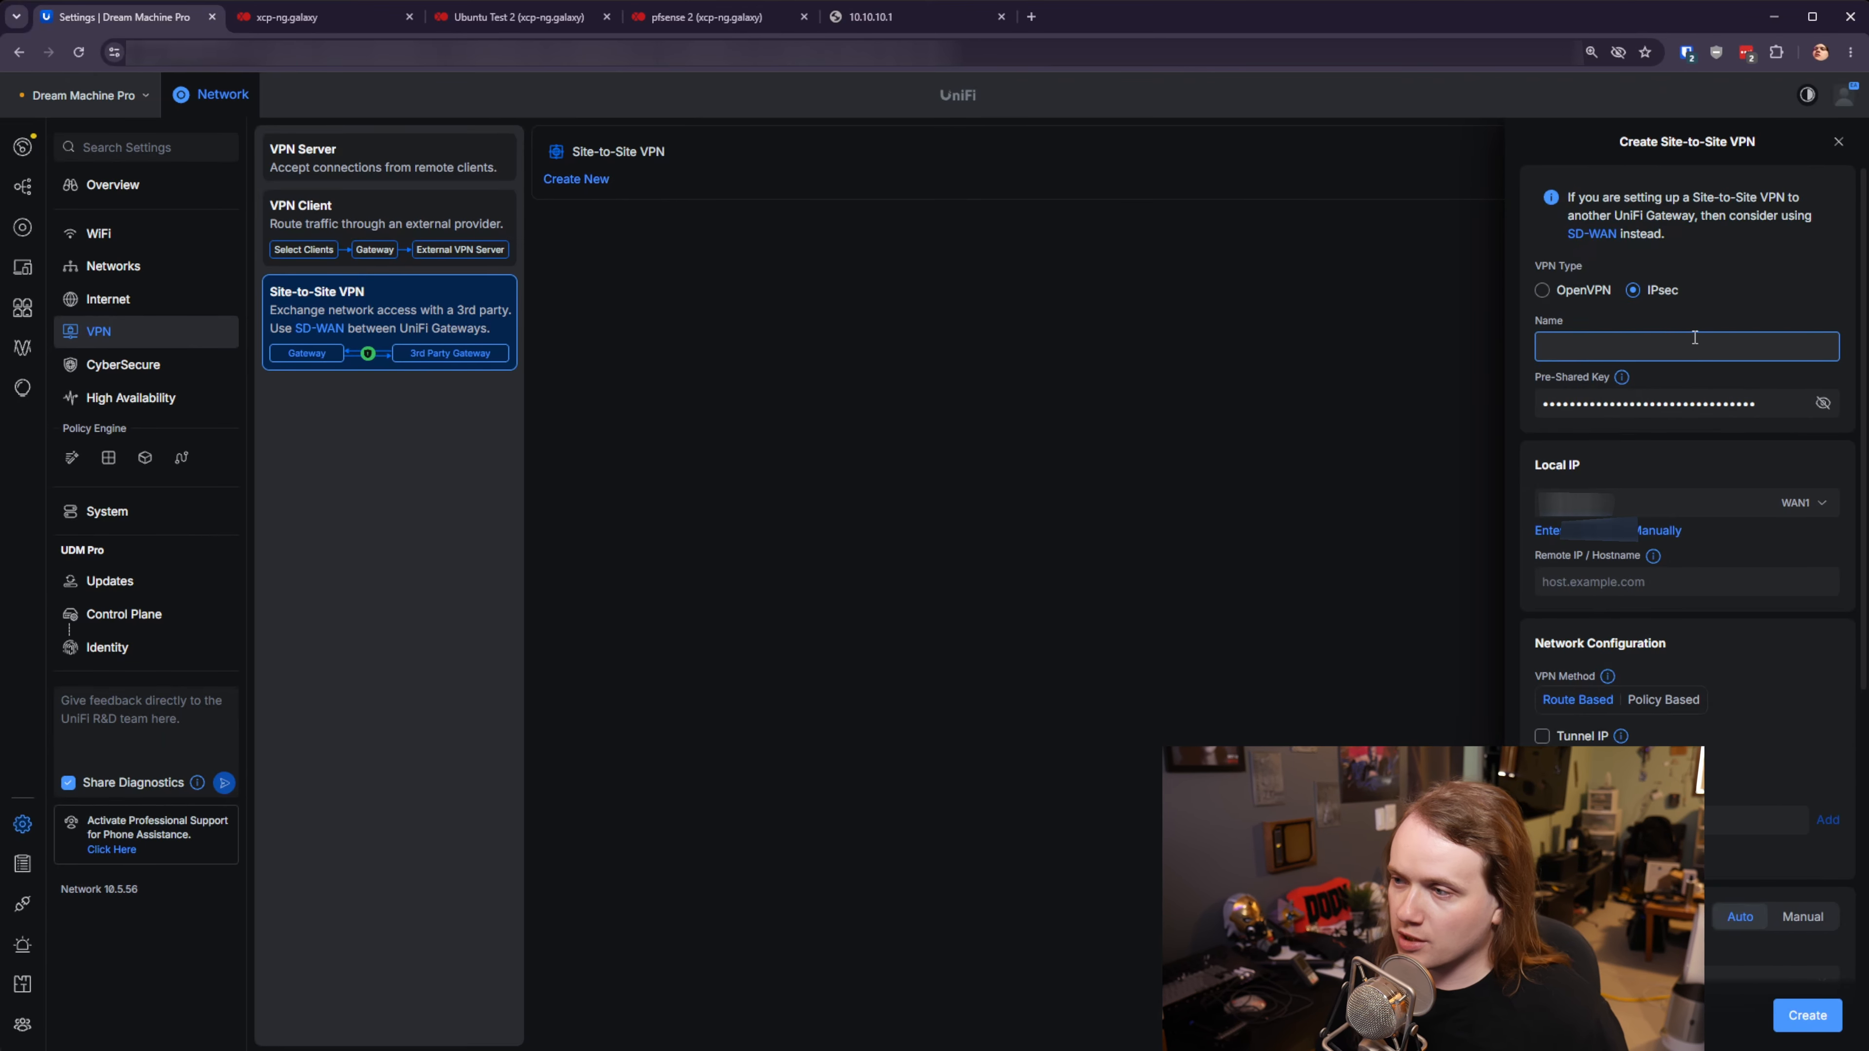
text(IPsec Testing)
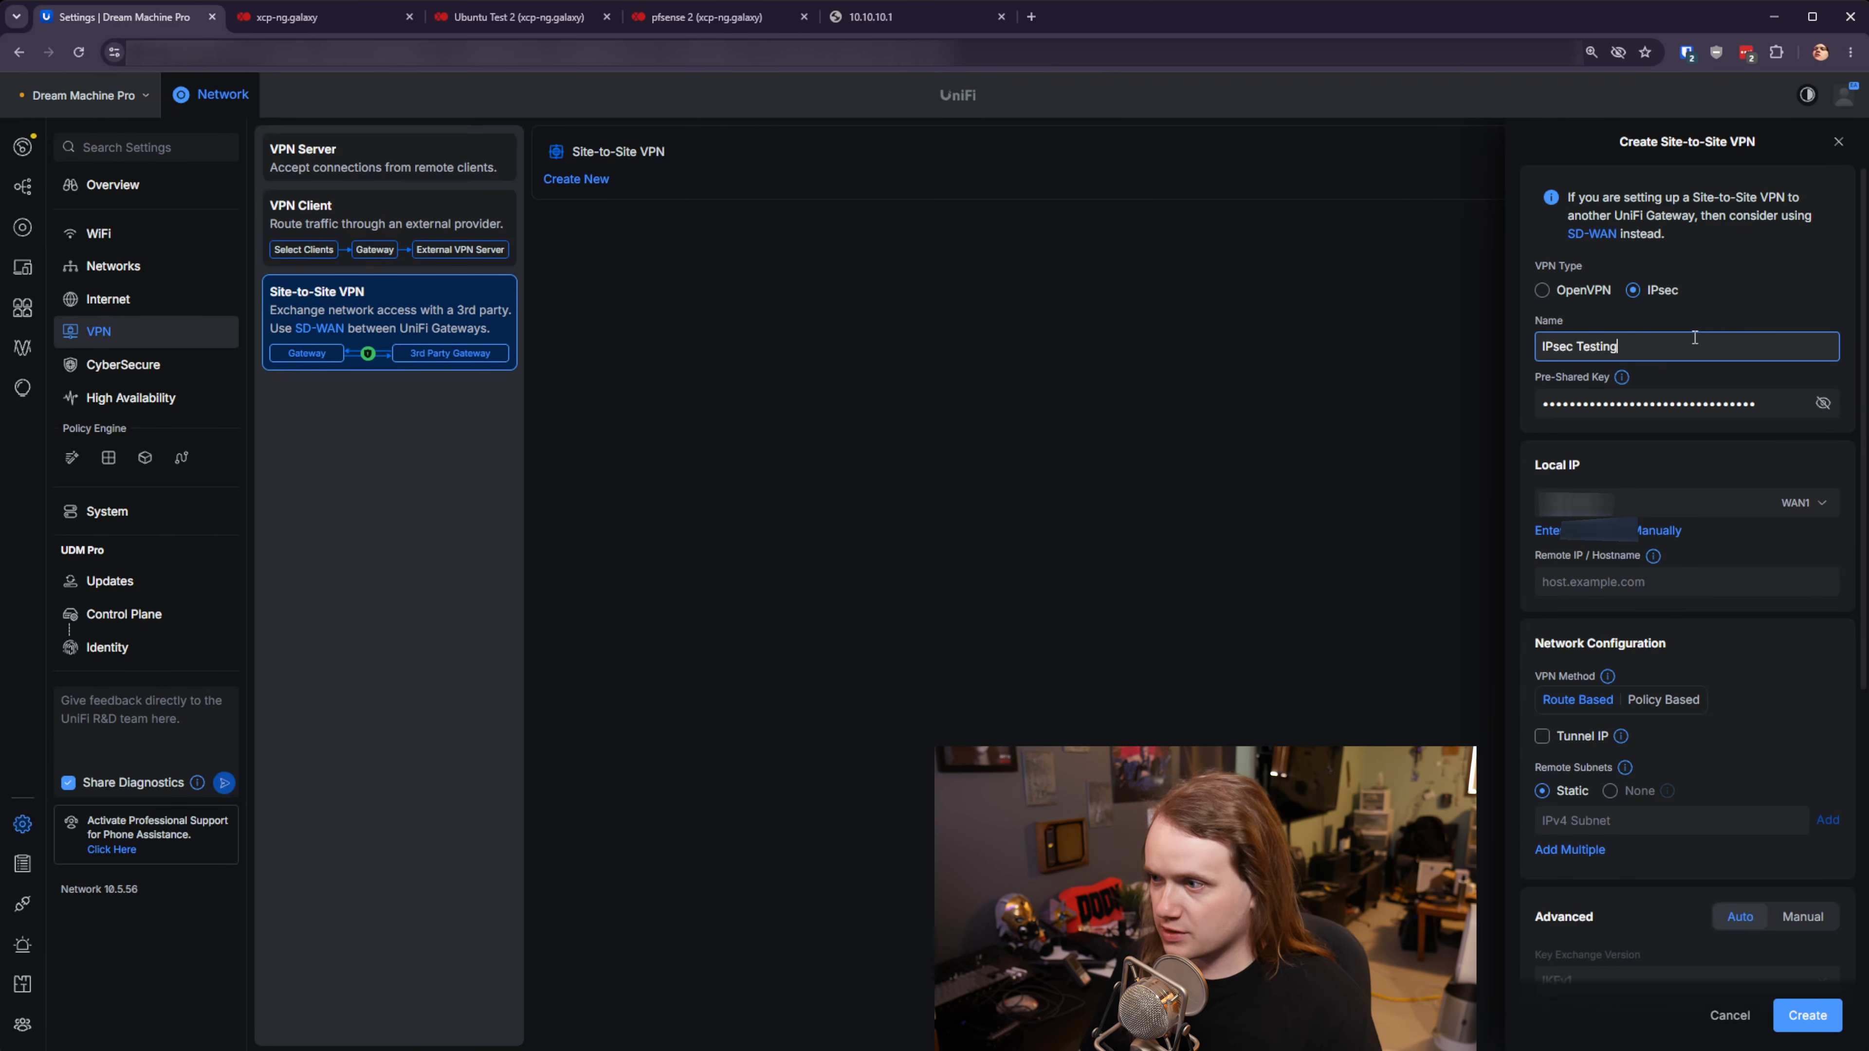
key(Tab)
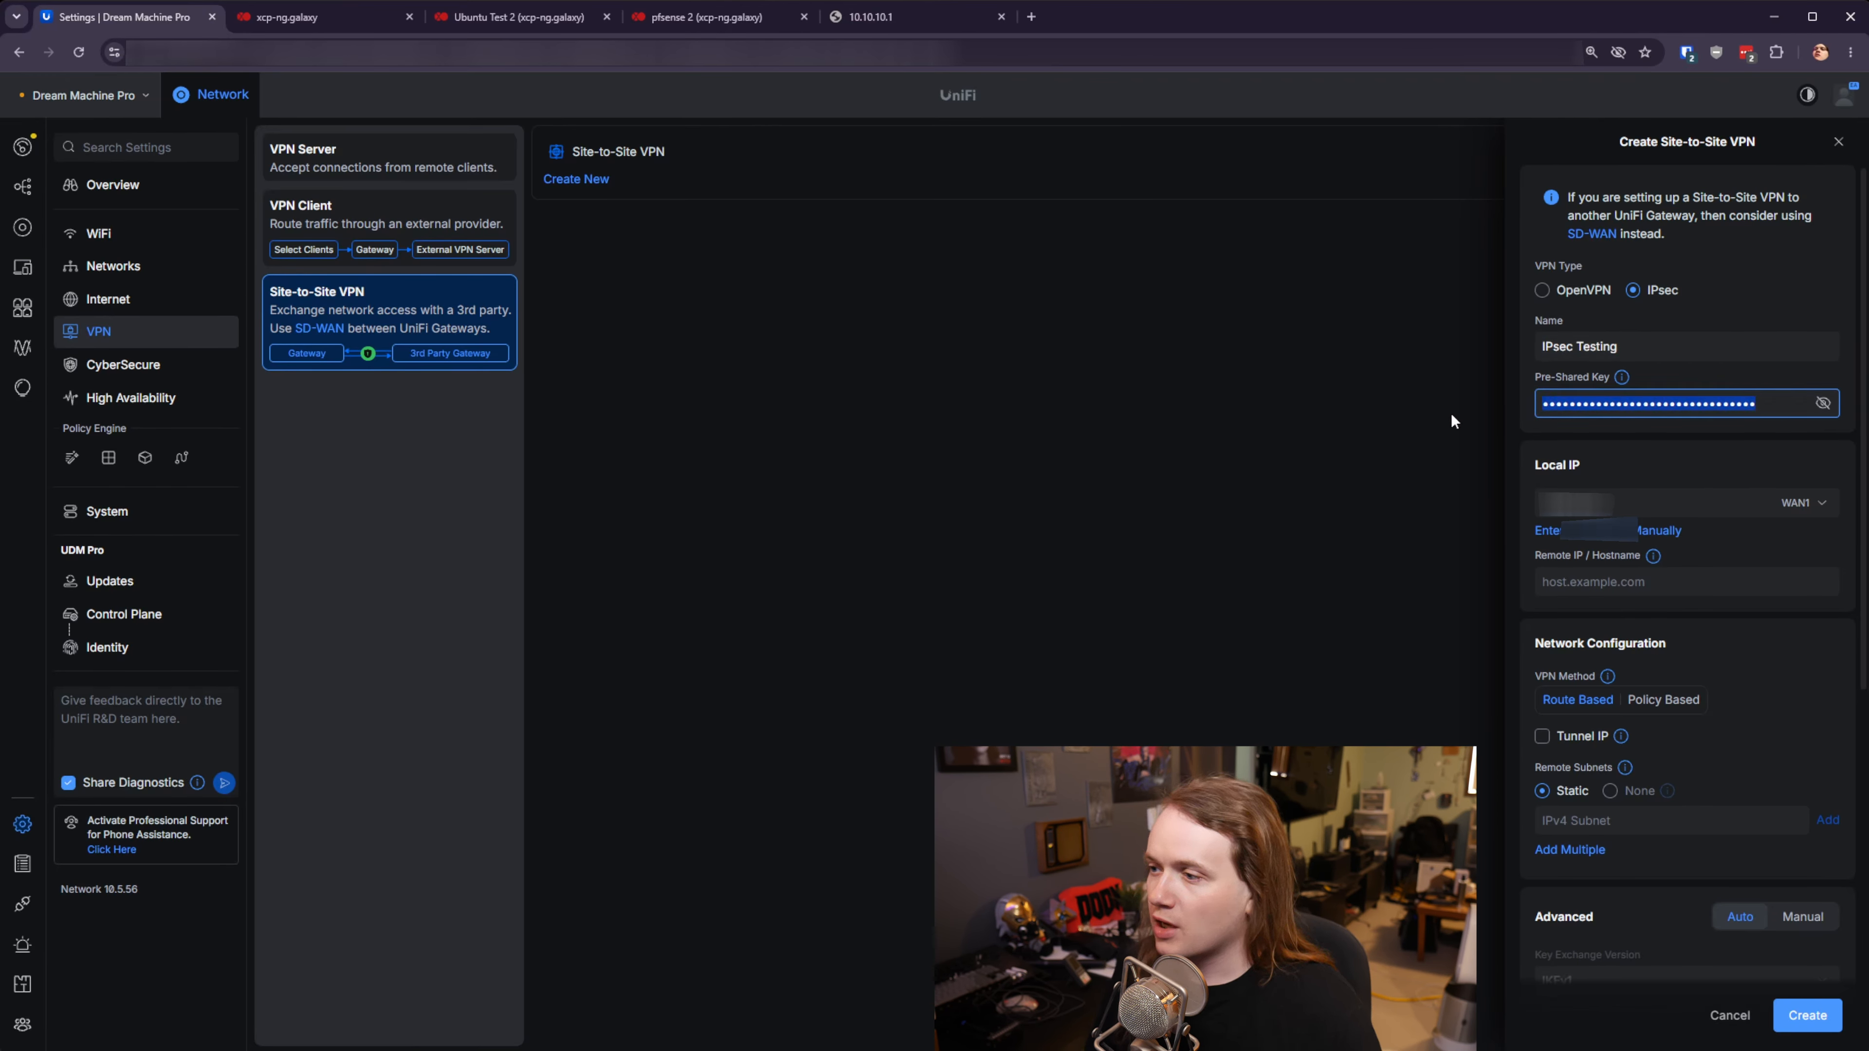
text(********)
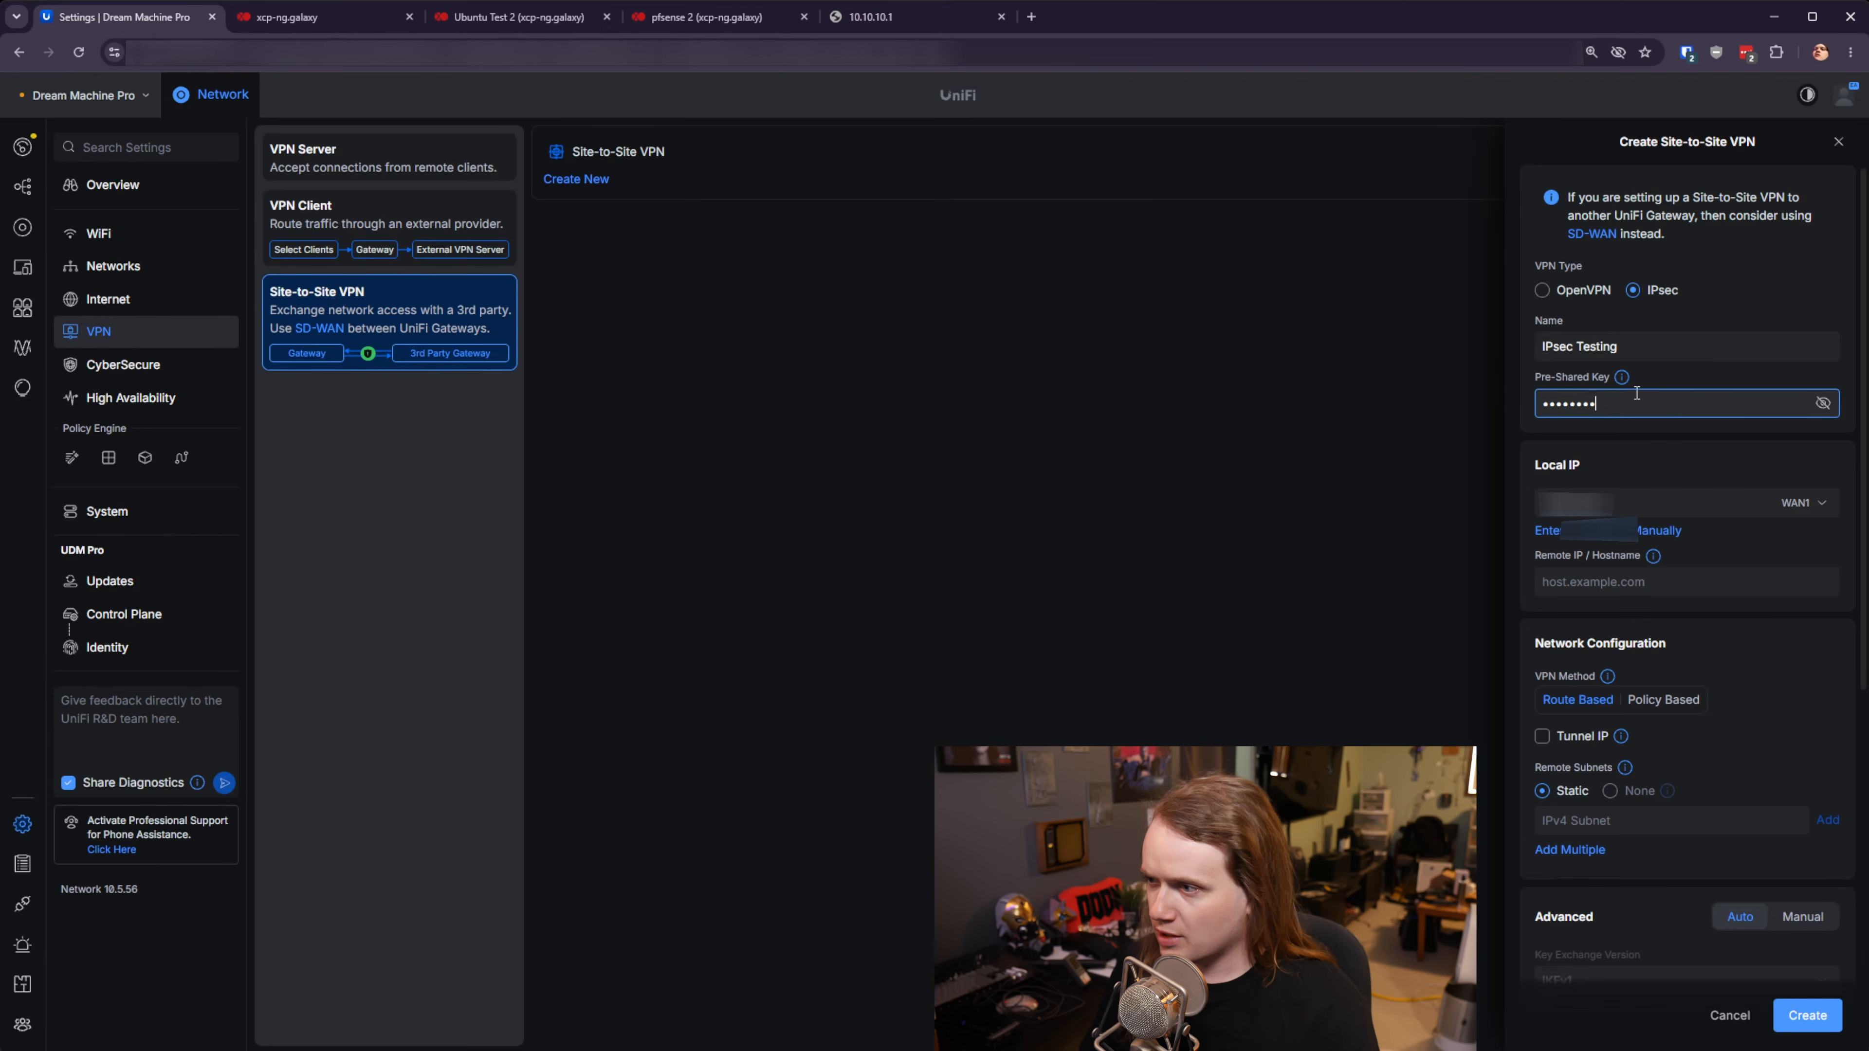
- Use WAN2 (192.168.20.10) as the local IP
mouse_move(1628, 383)
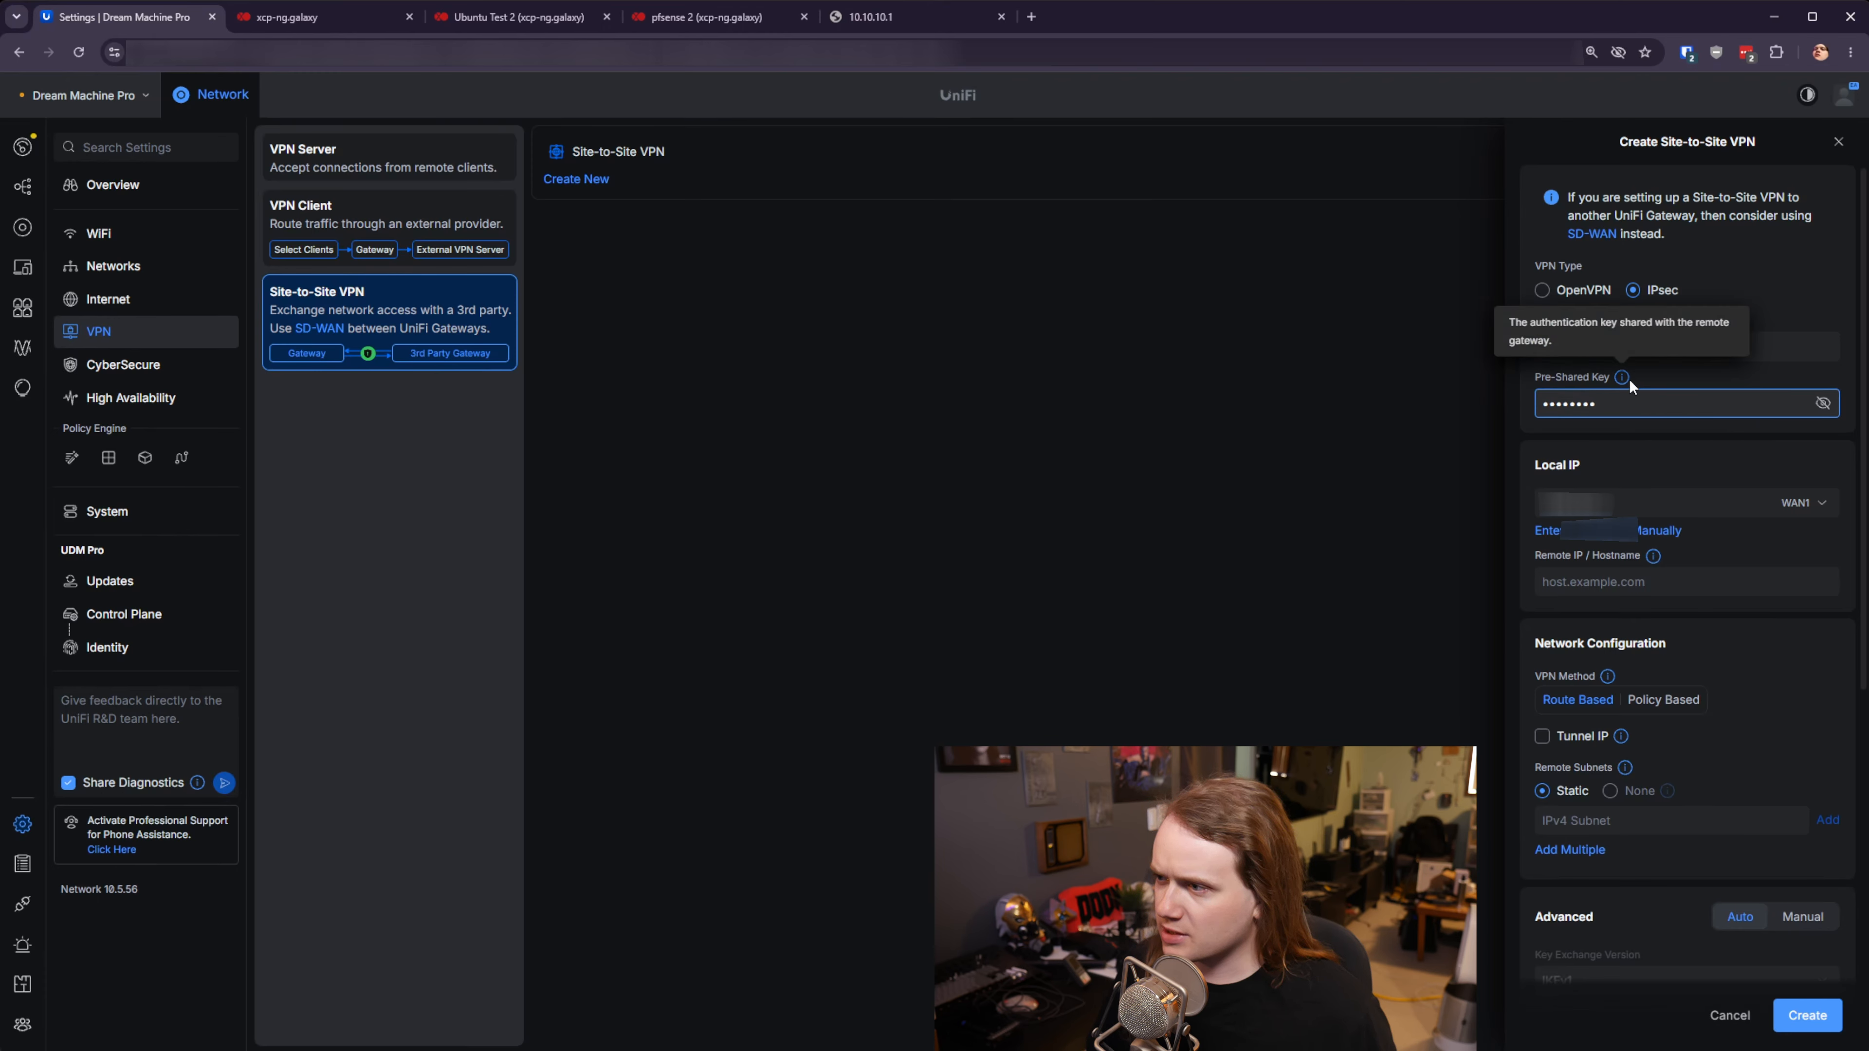
click(1648, 502)
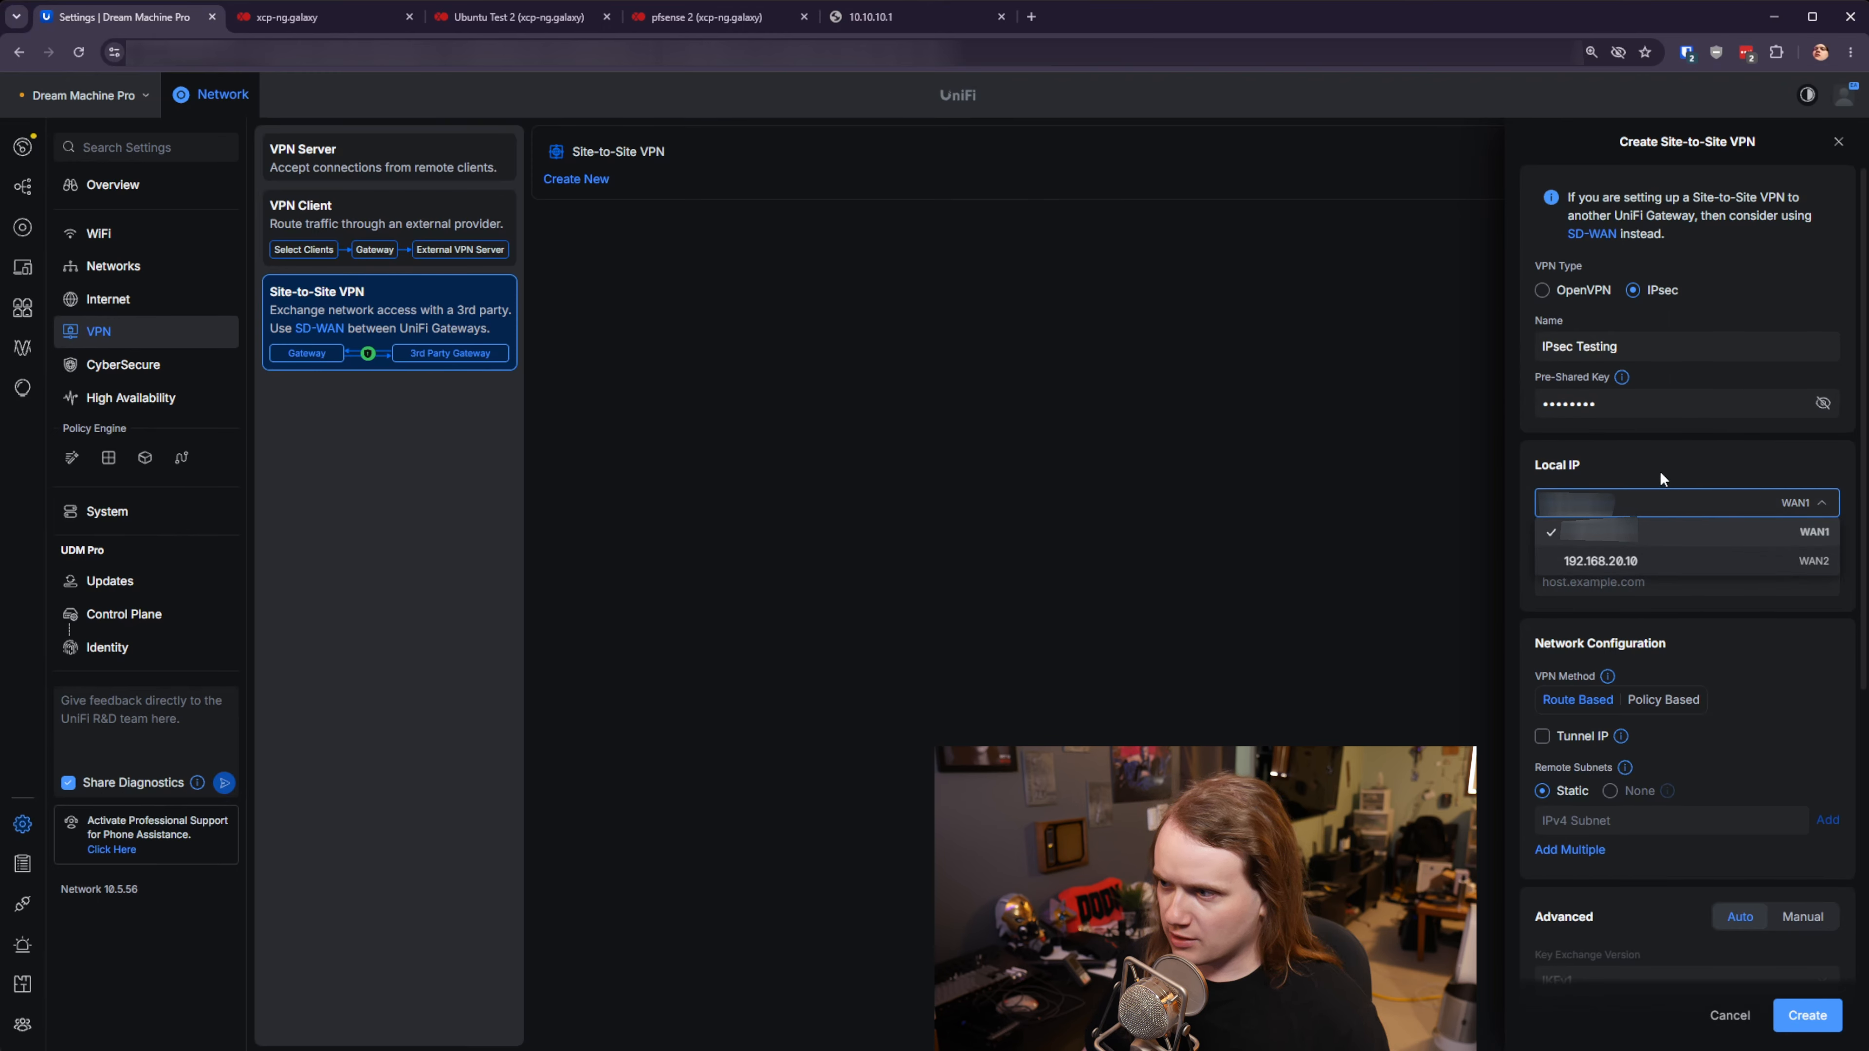
click(1590, 561)
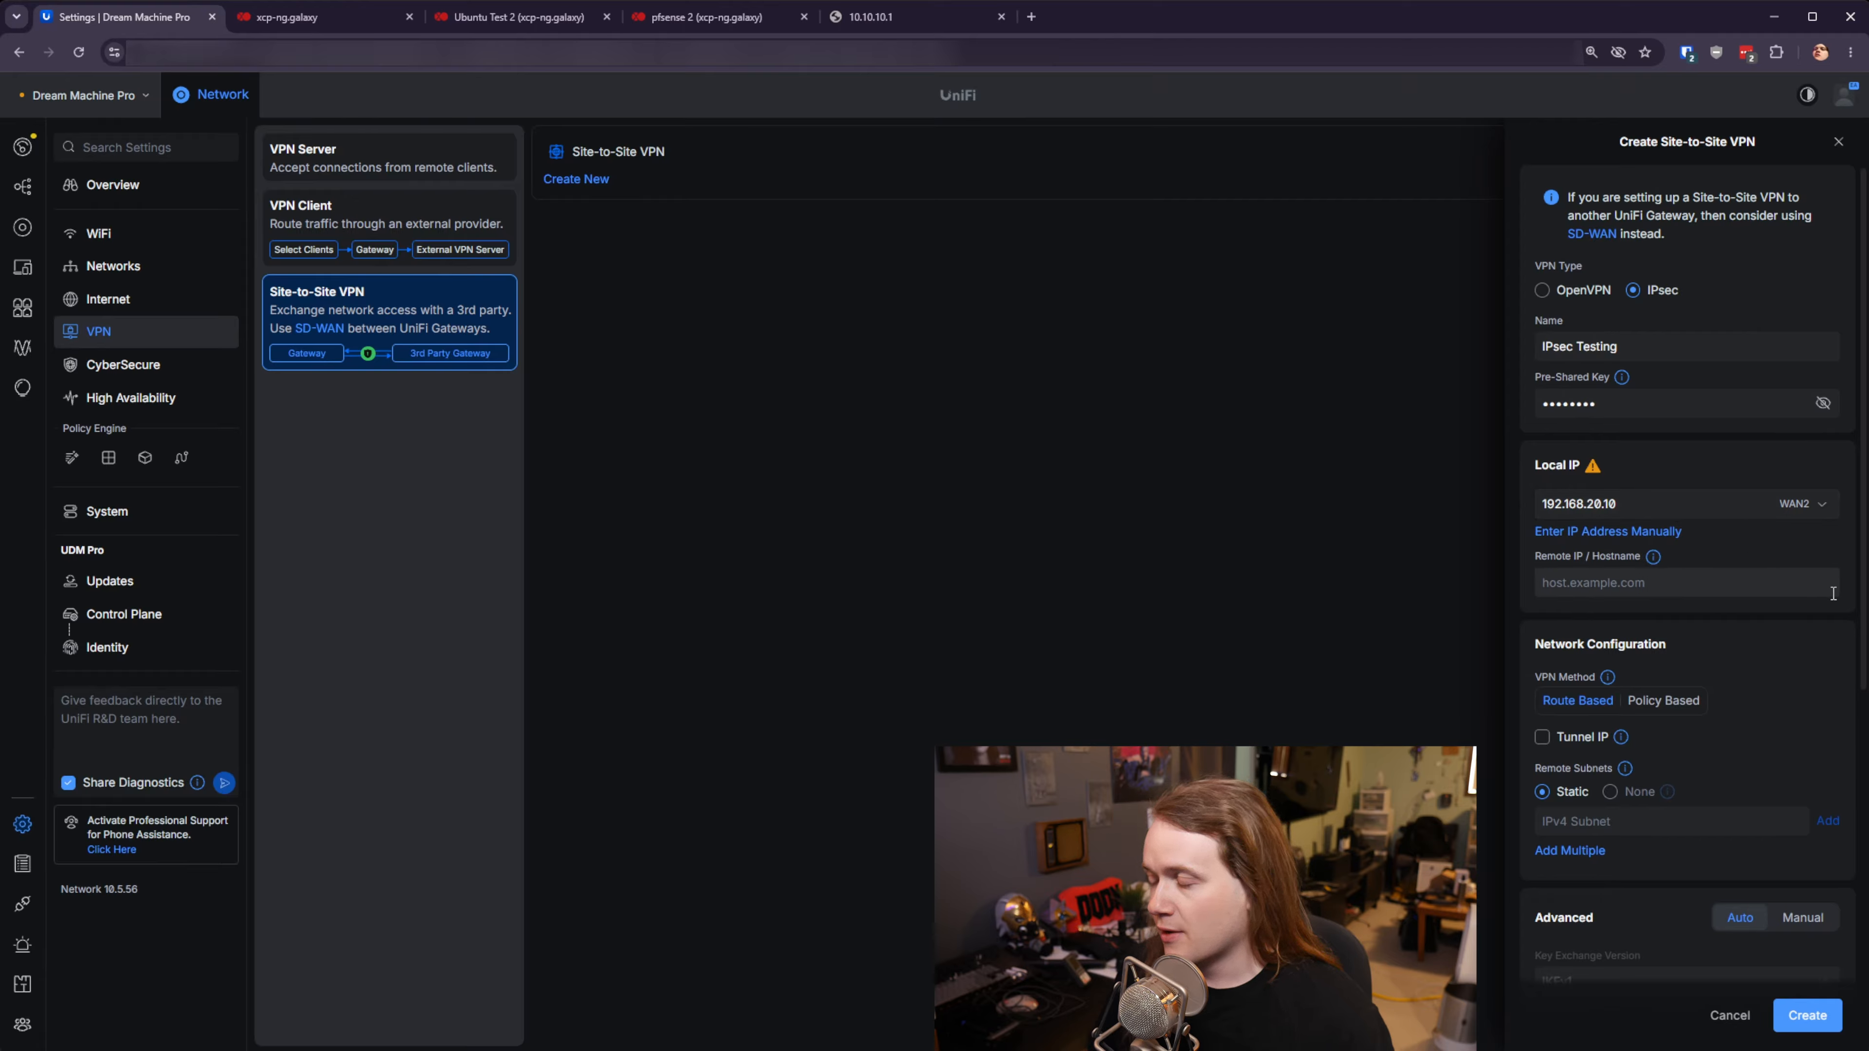
click(1830, 516)
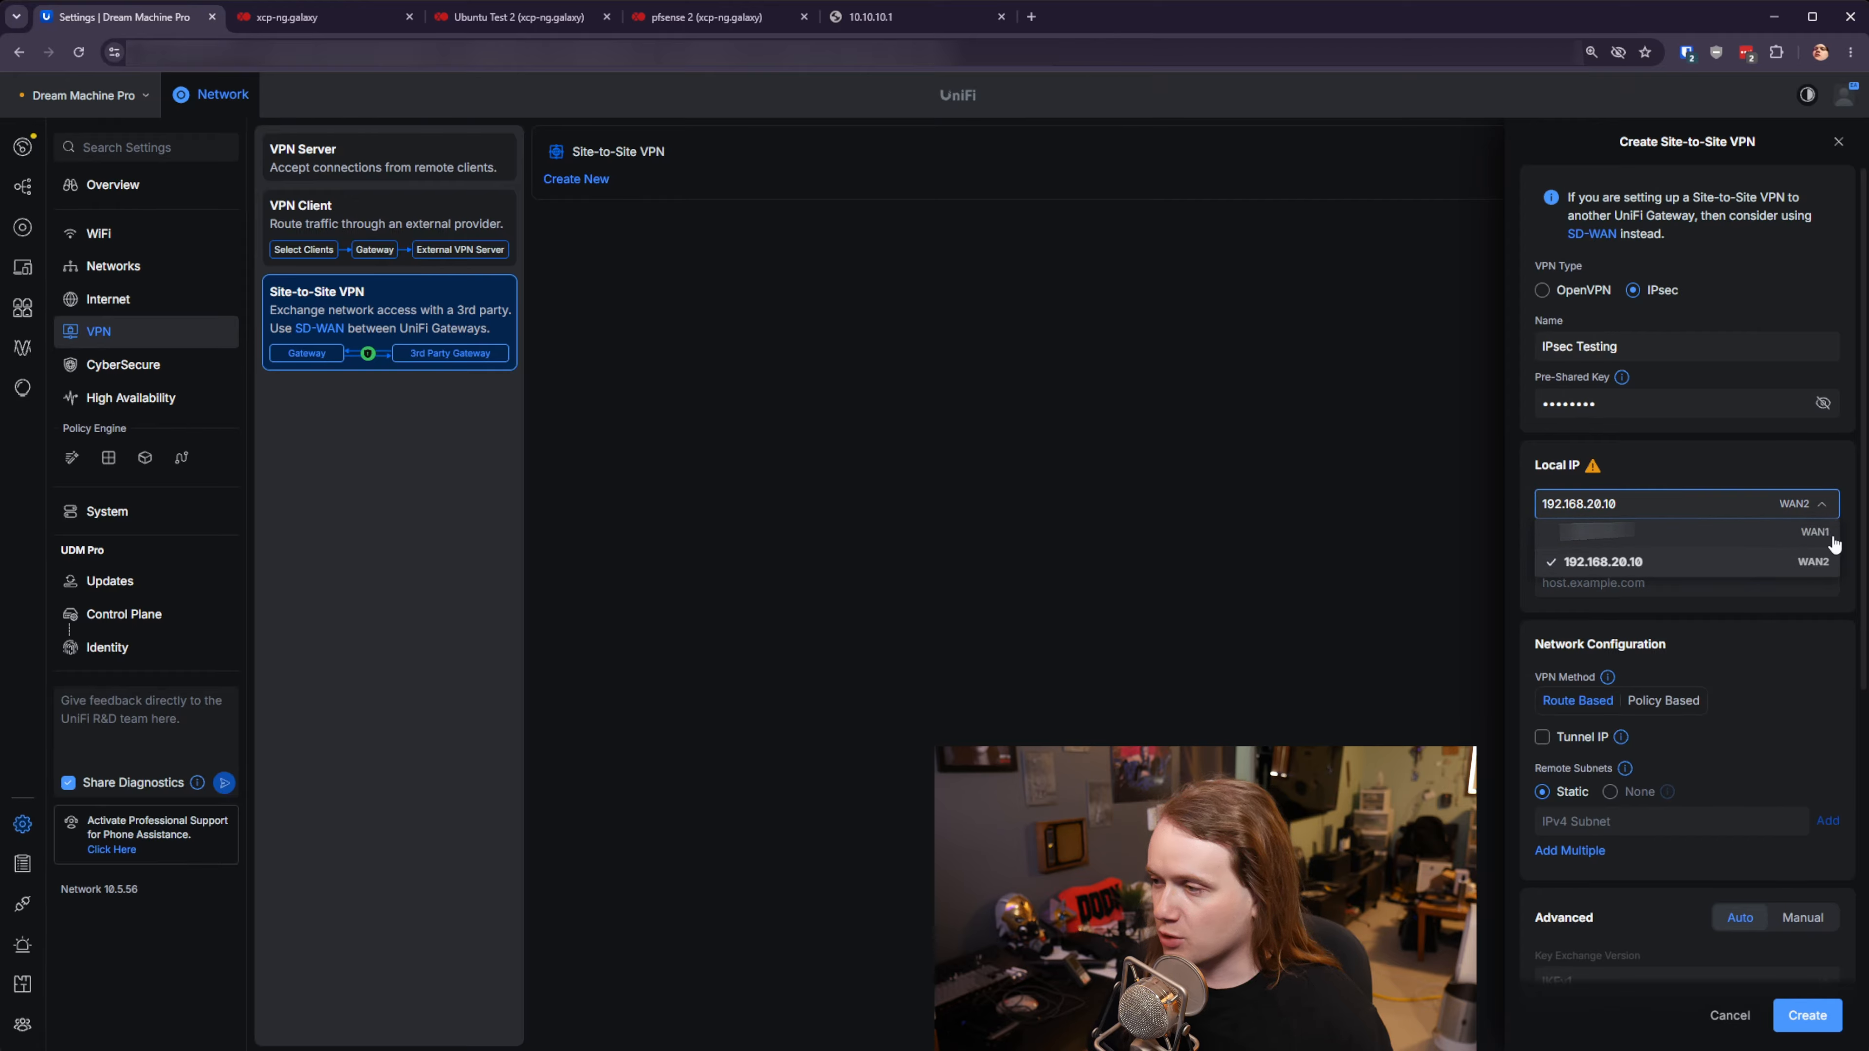
click(1806, 438)
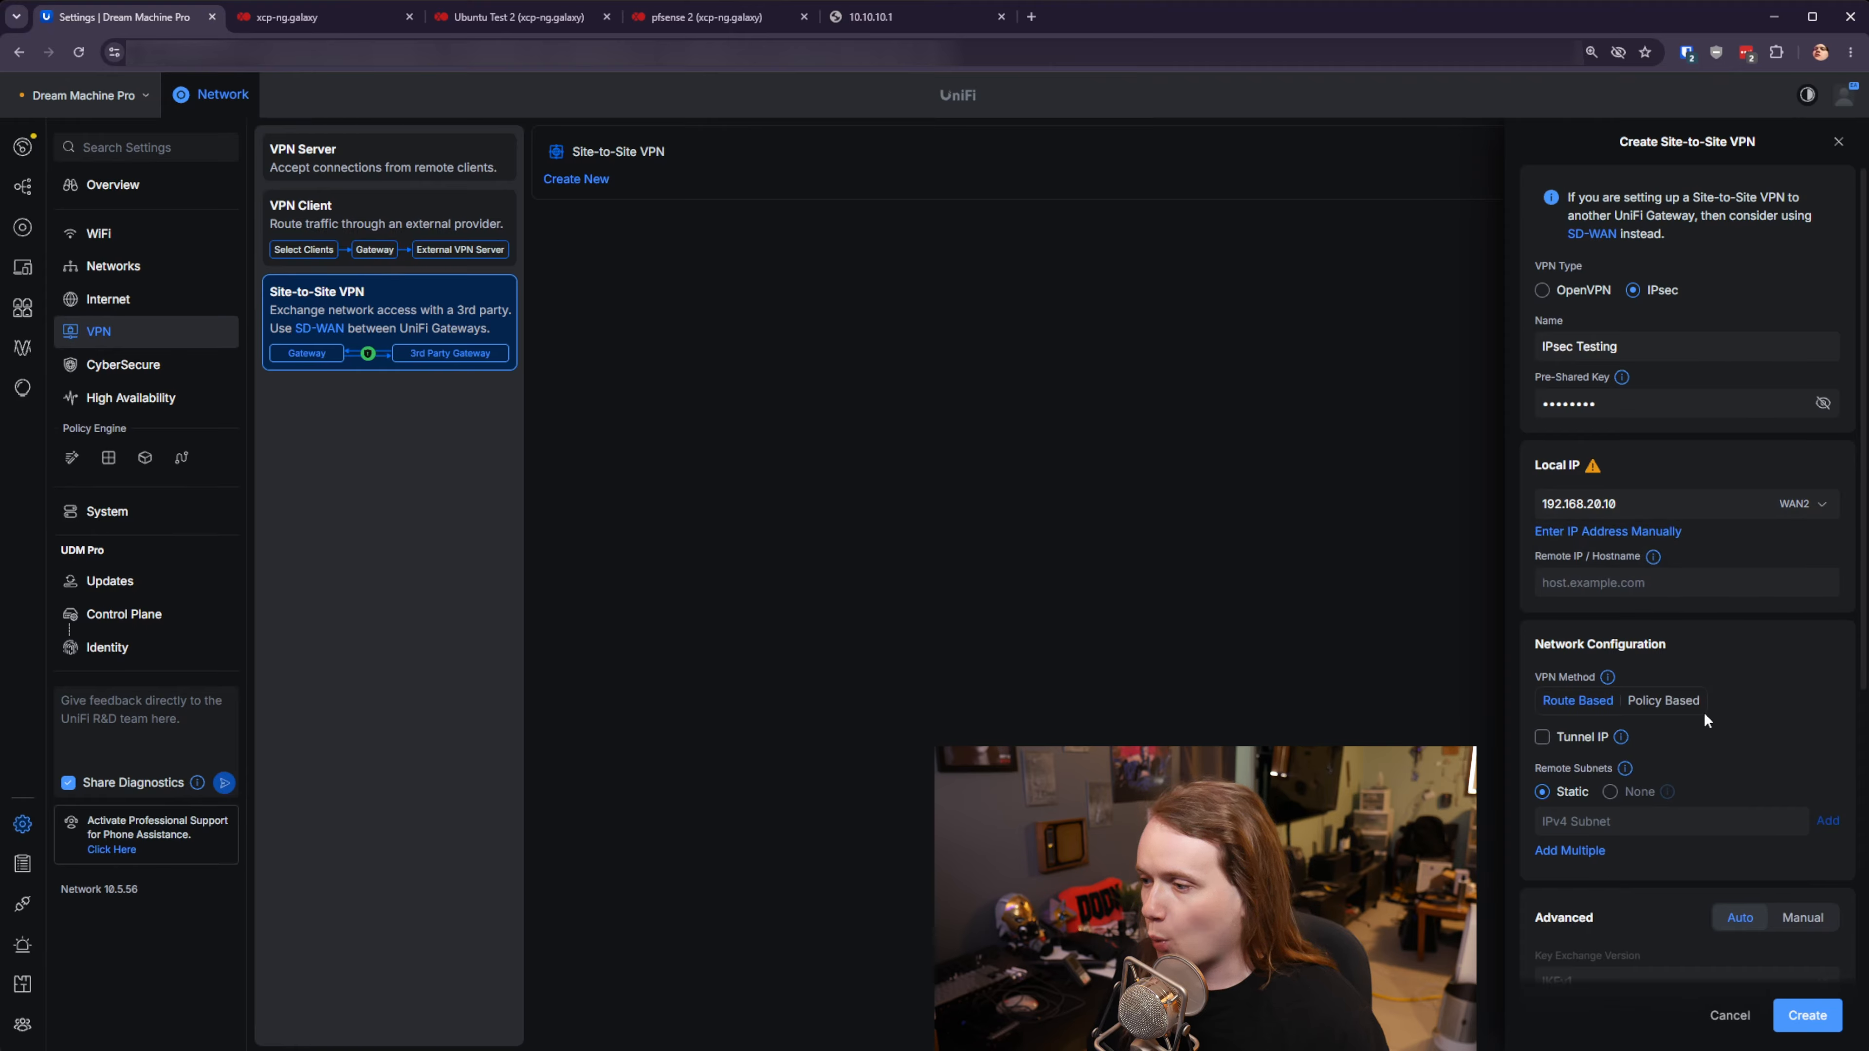
- Make the VPN policy-based with Private LAN local and remote subnet 192.168.15.0/24
click(1664, 703)
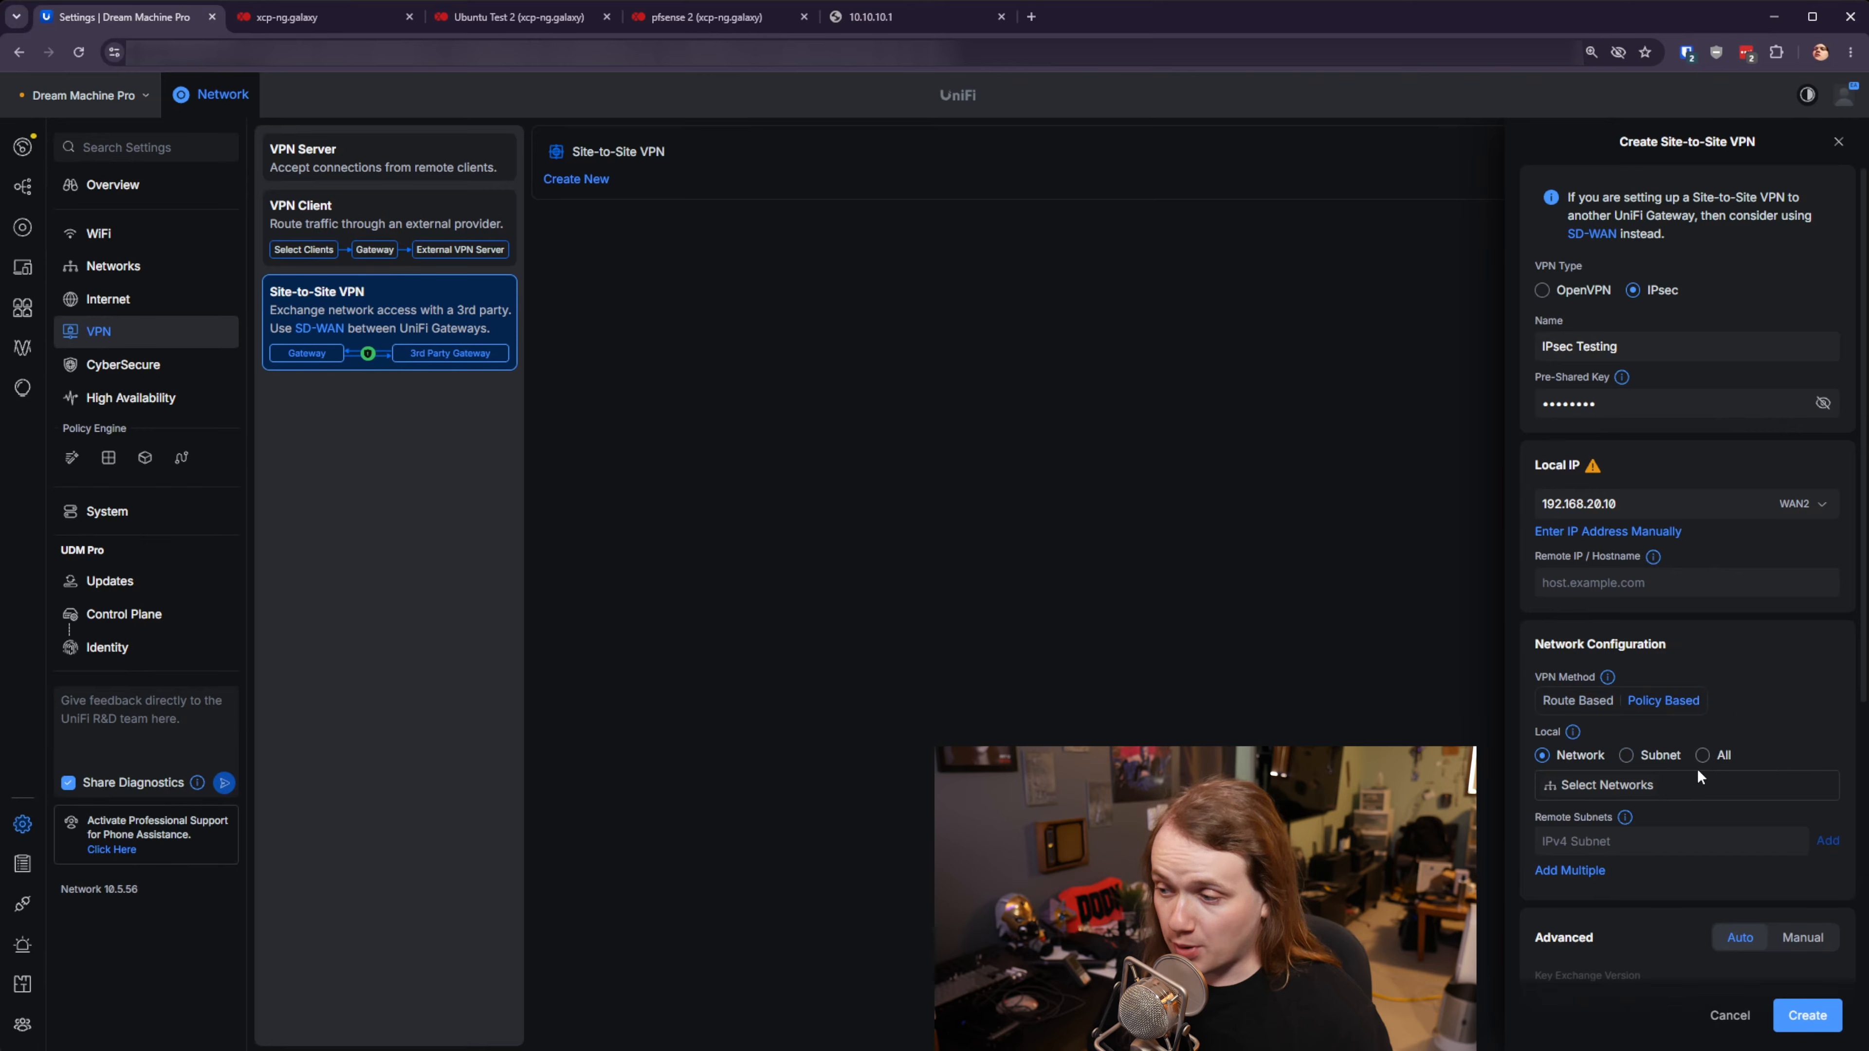
click(1694, 781)
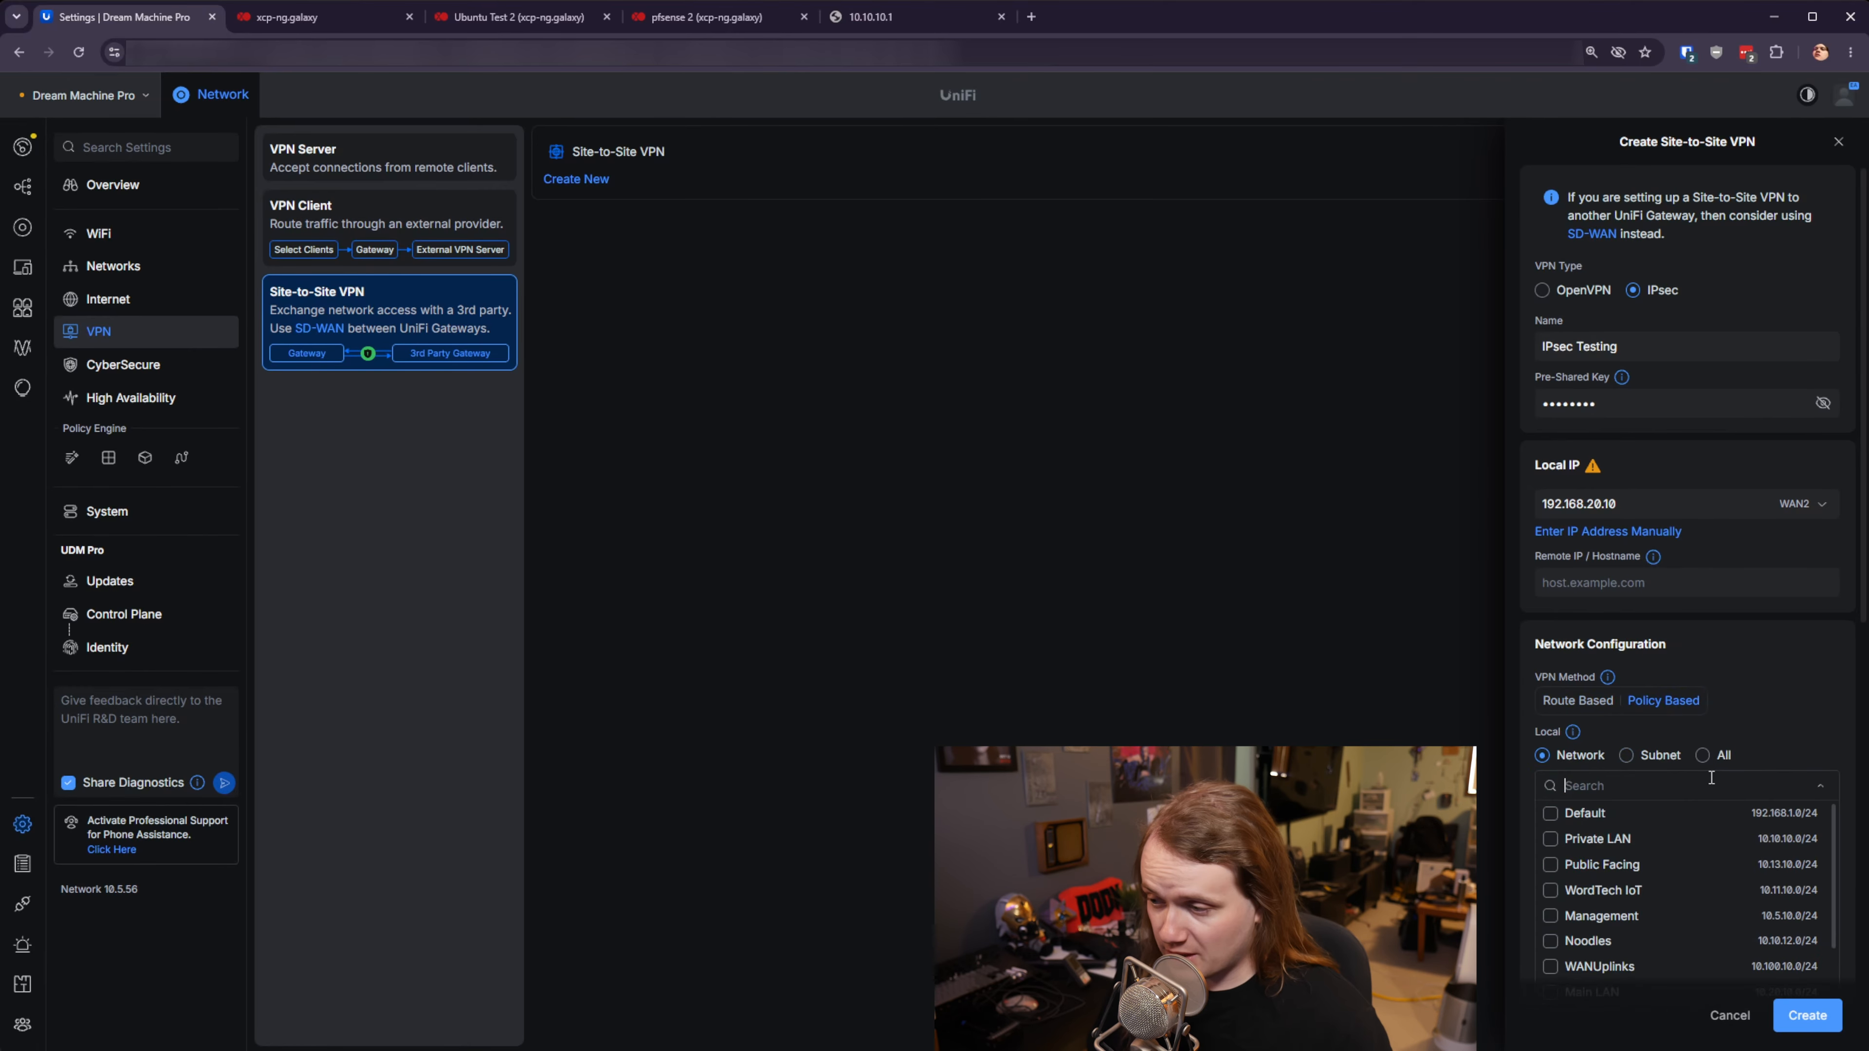
click(1549, 839)
scroll(1743, 772, down, 5)
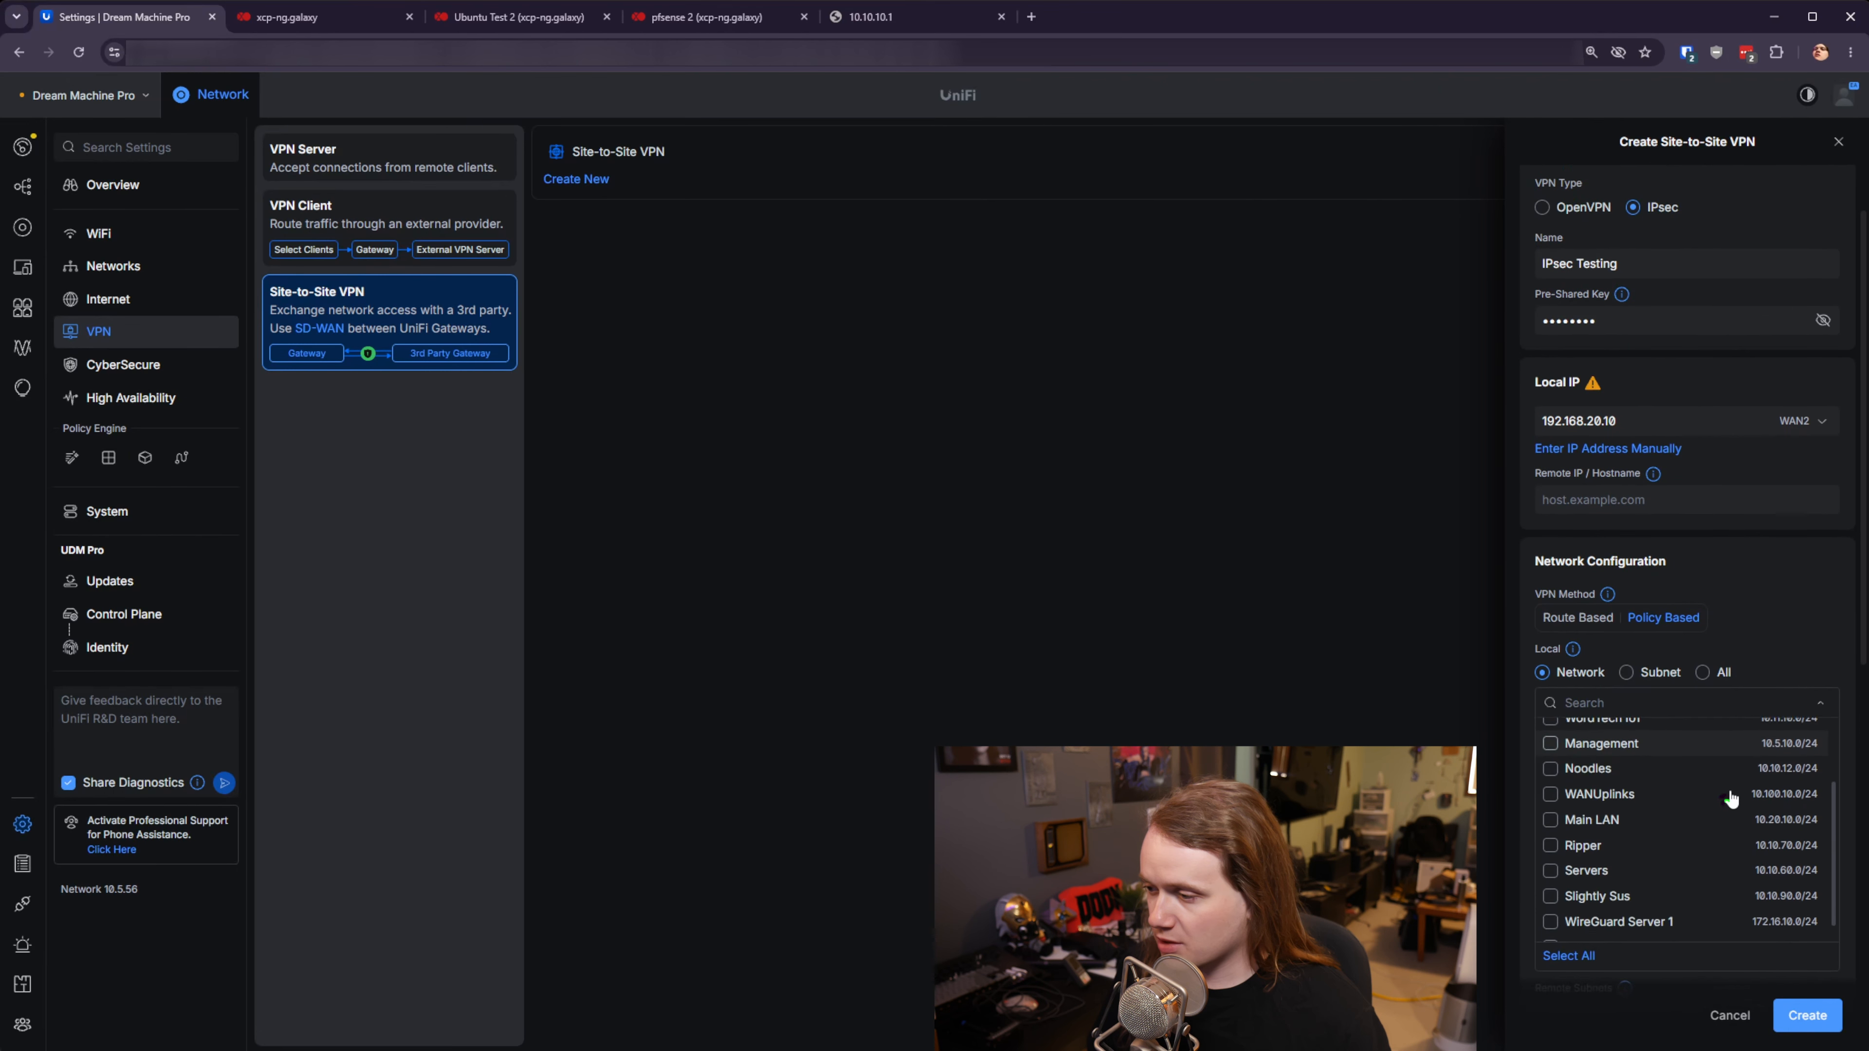
click(1782, 701)
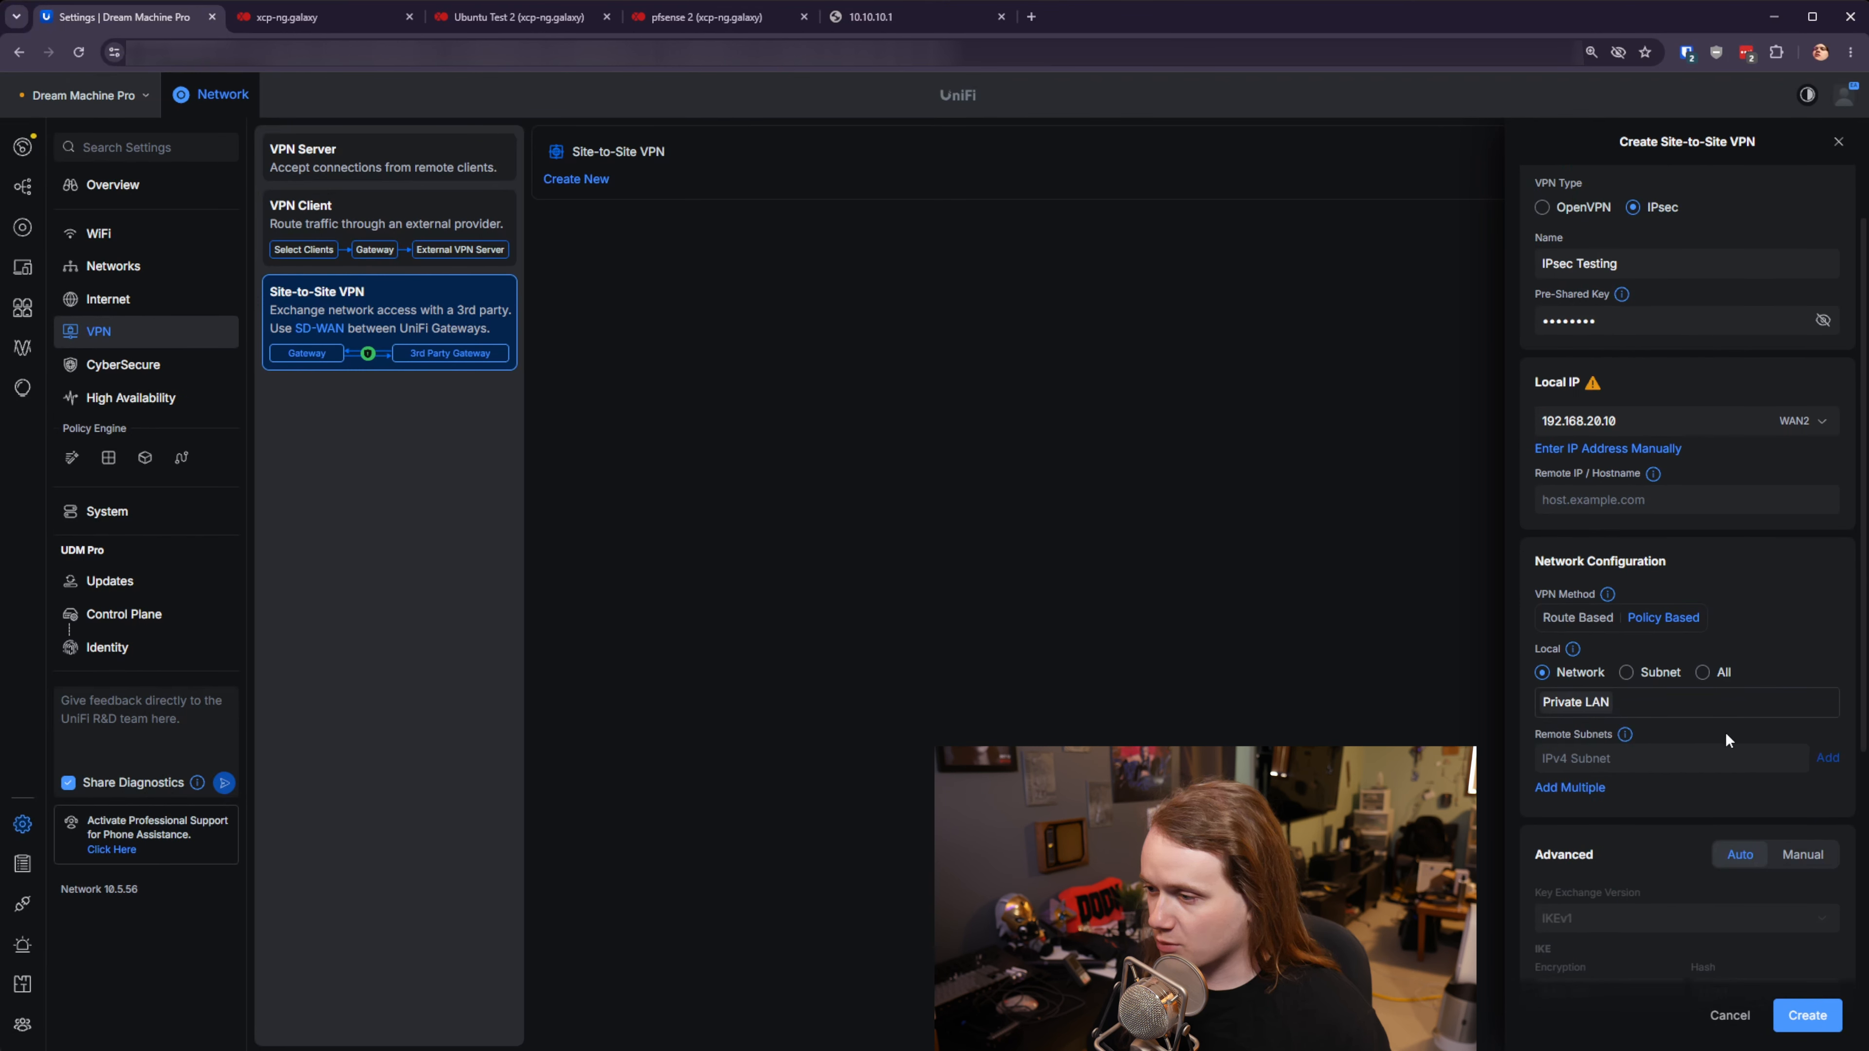
click(1693, 748)
text(192.168.15.)
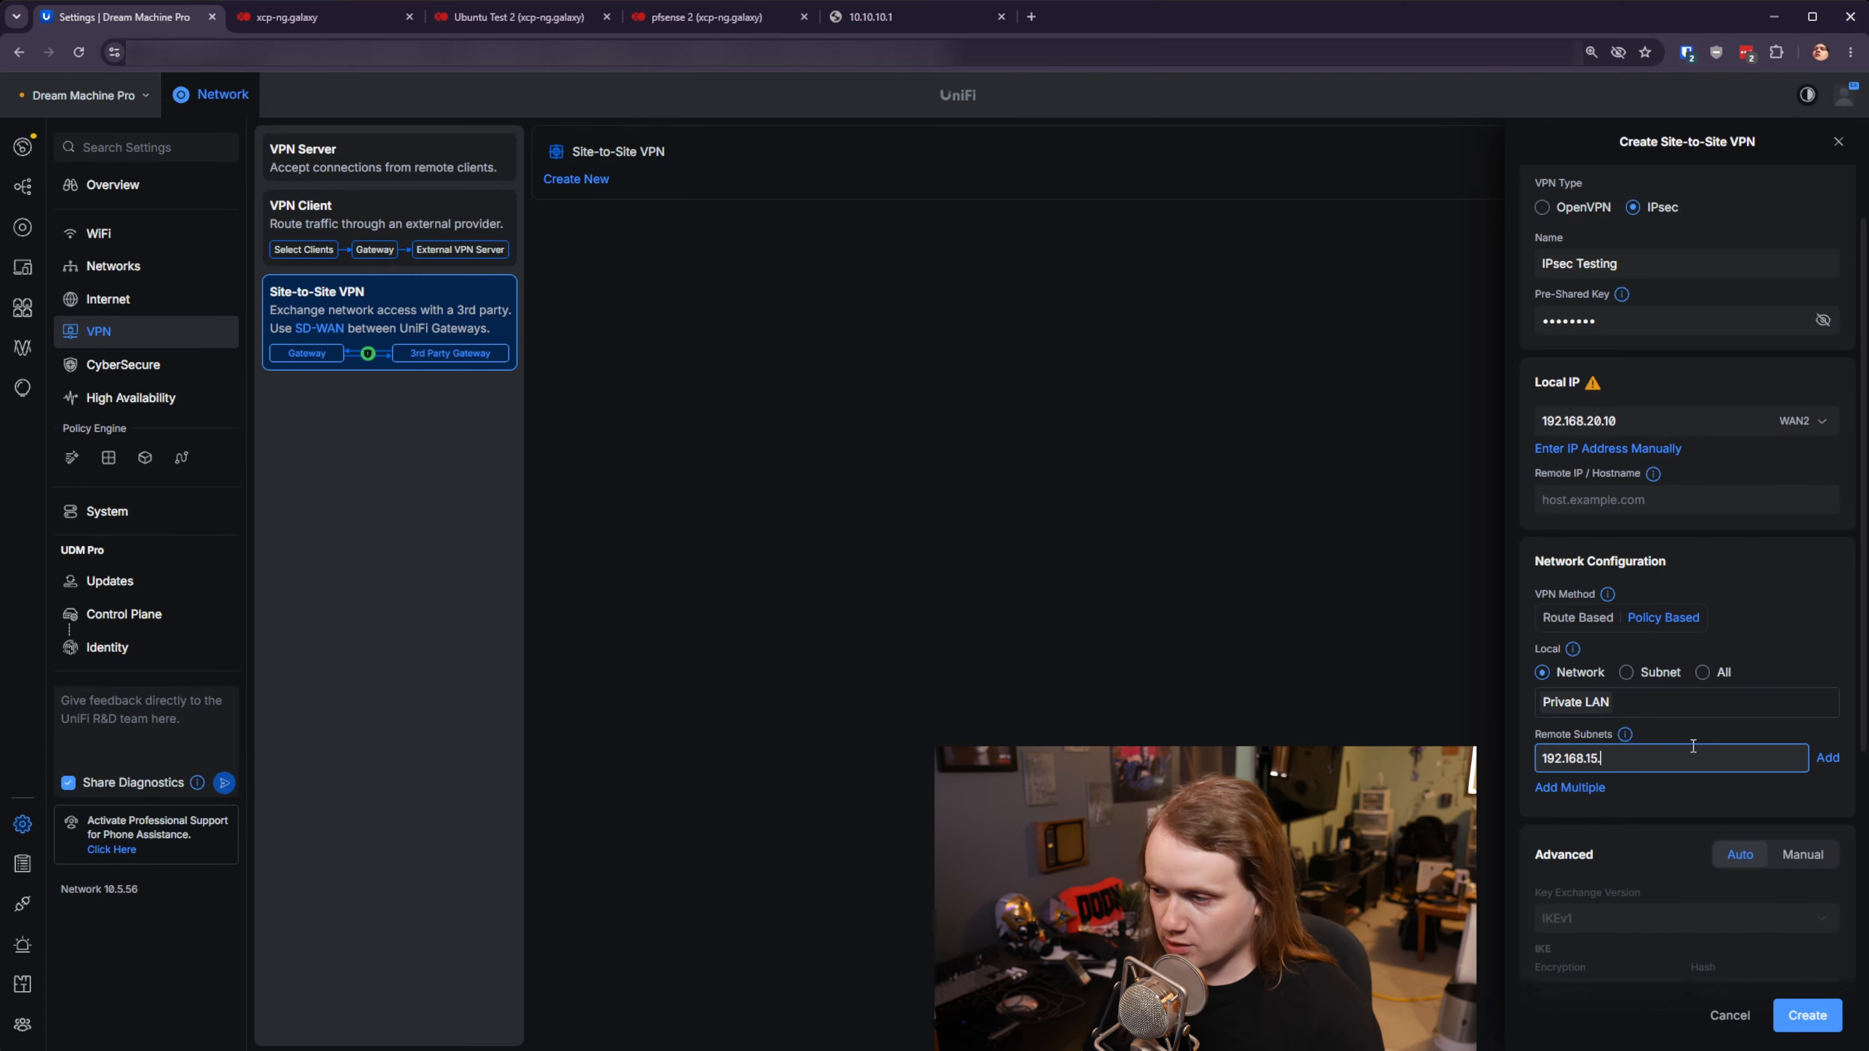
text(0/24)
key(Return)
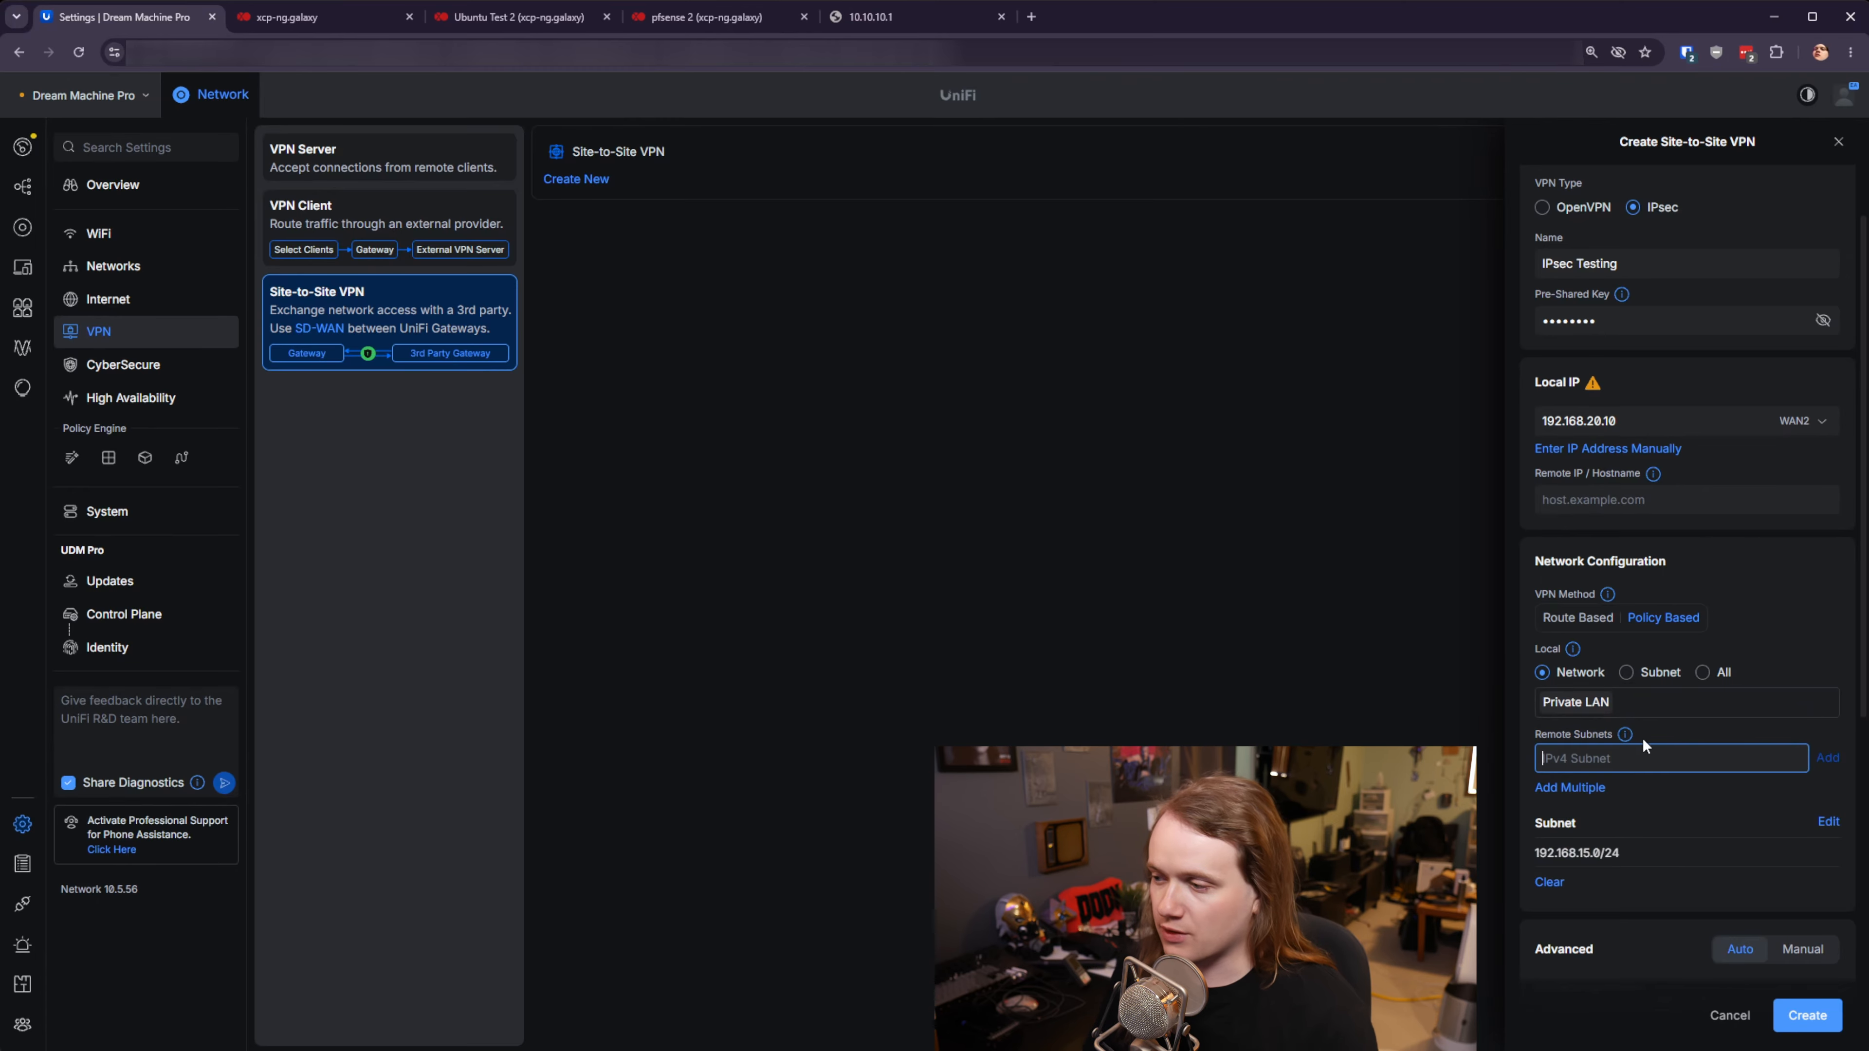
scroll(1732, 718, down, 5)
- Switch advanced settings to Manual with key exchange version IKEv2
click(1801, 536)
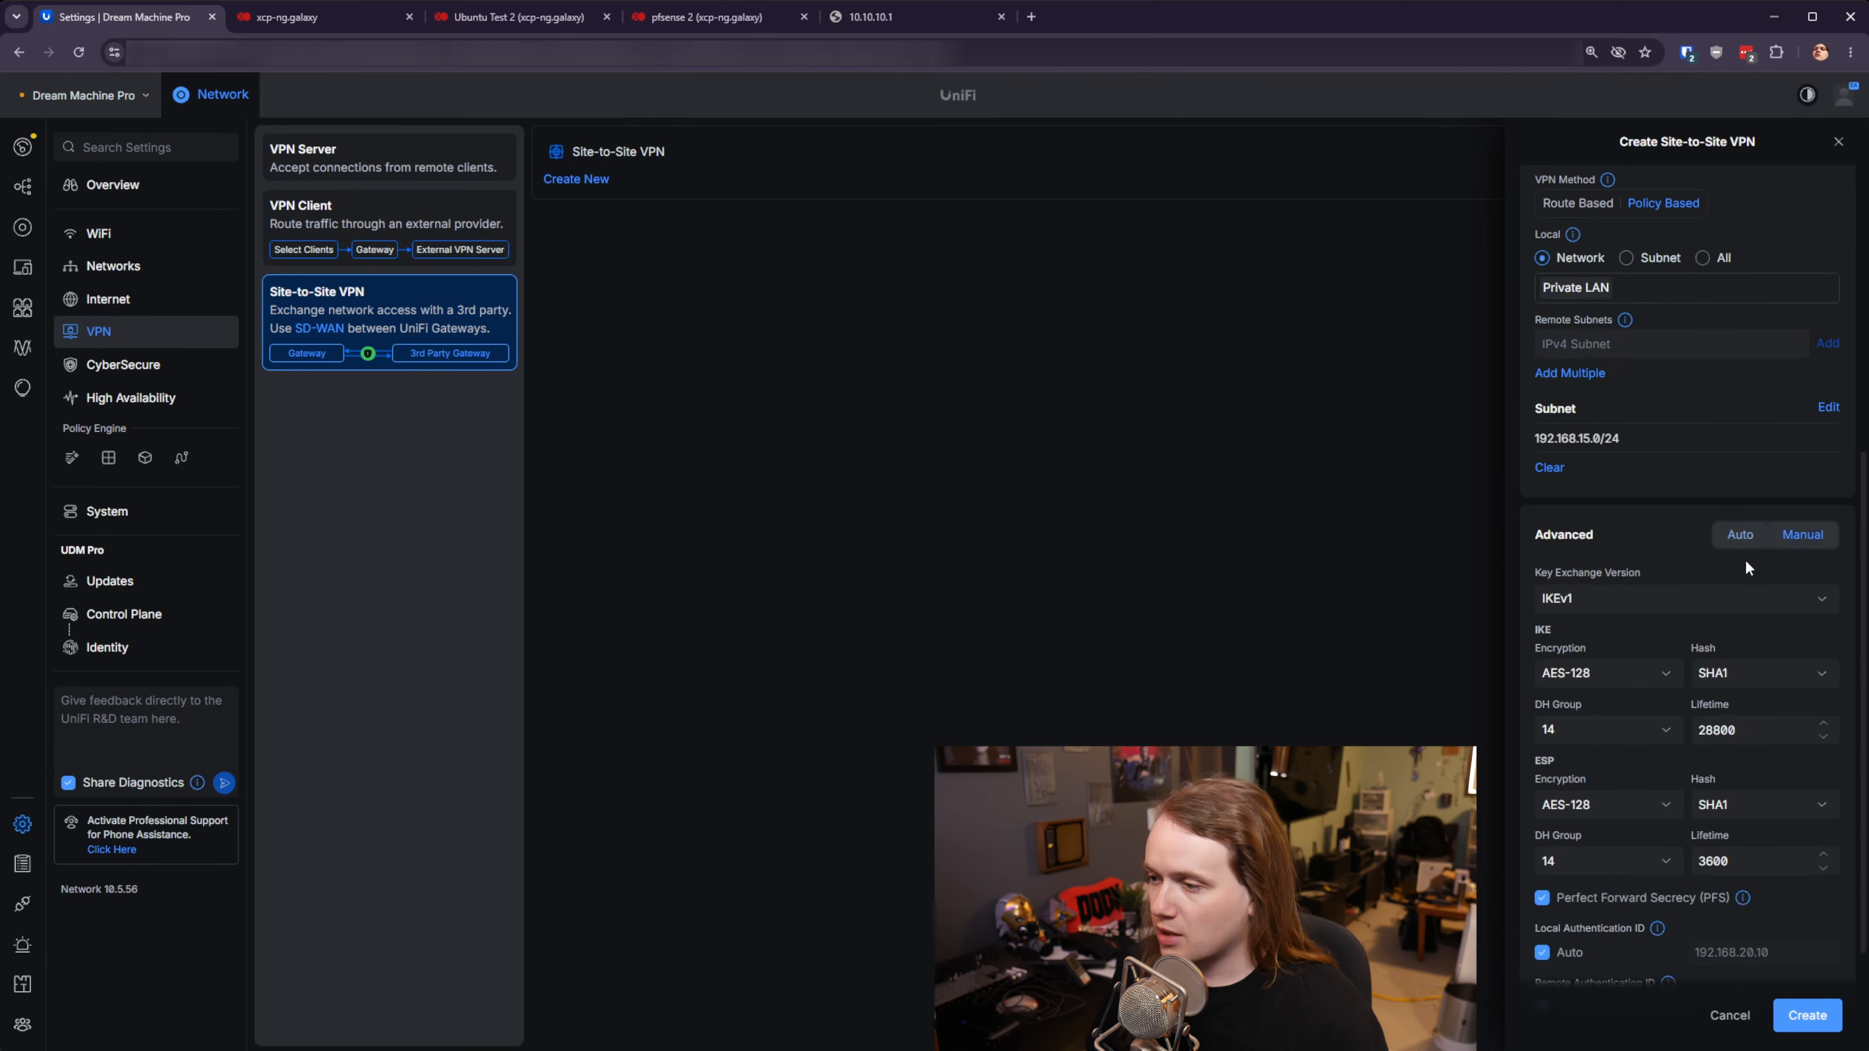
click(1714, 597)
click(1604, 648)
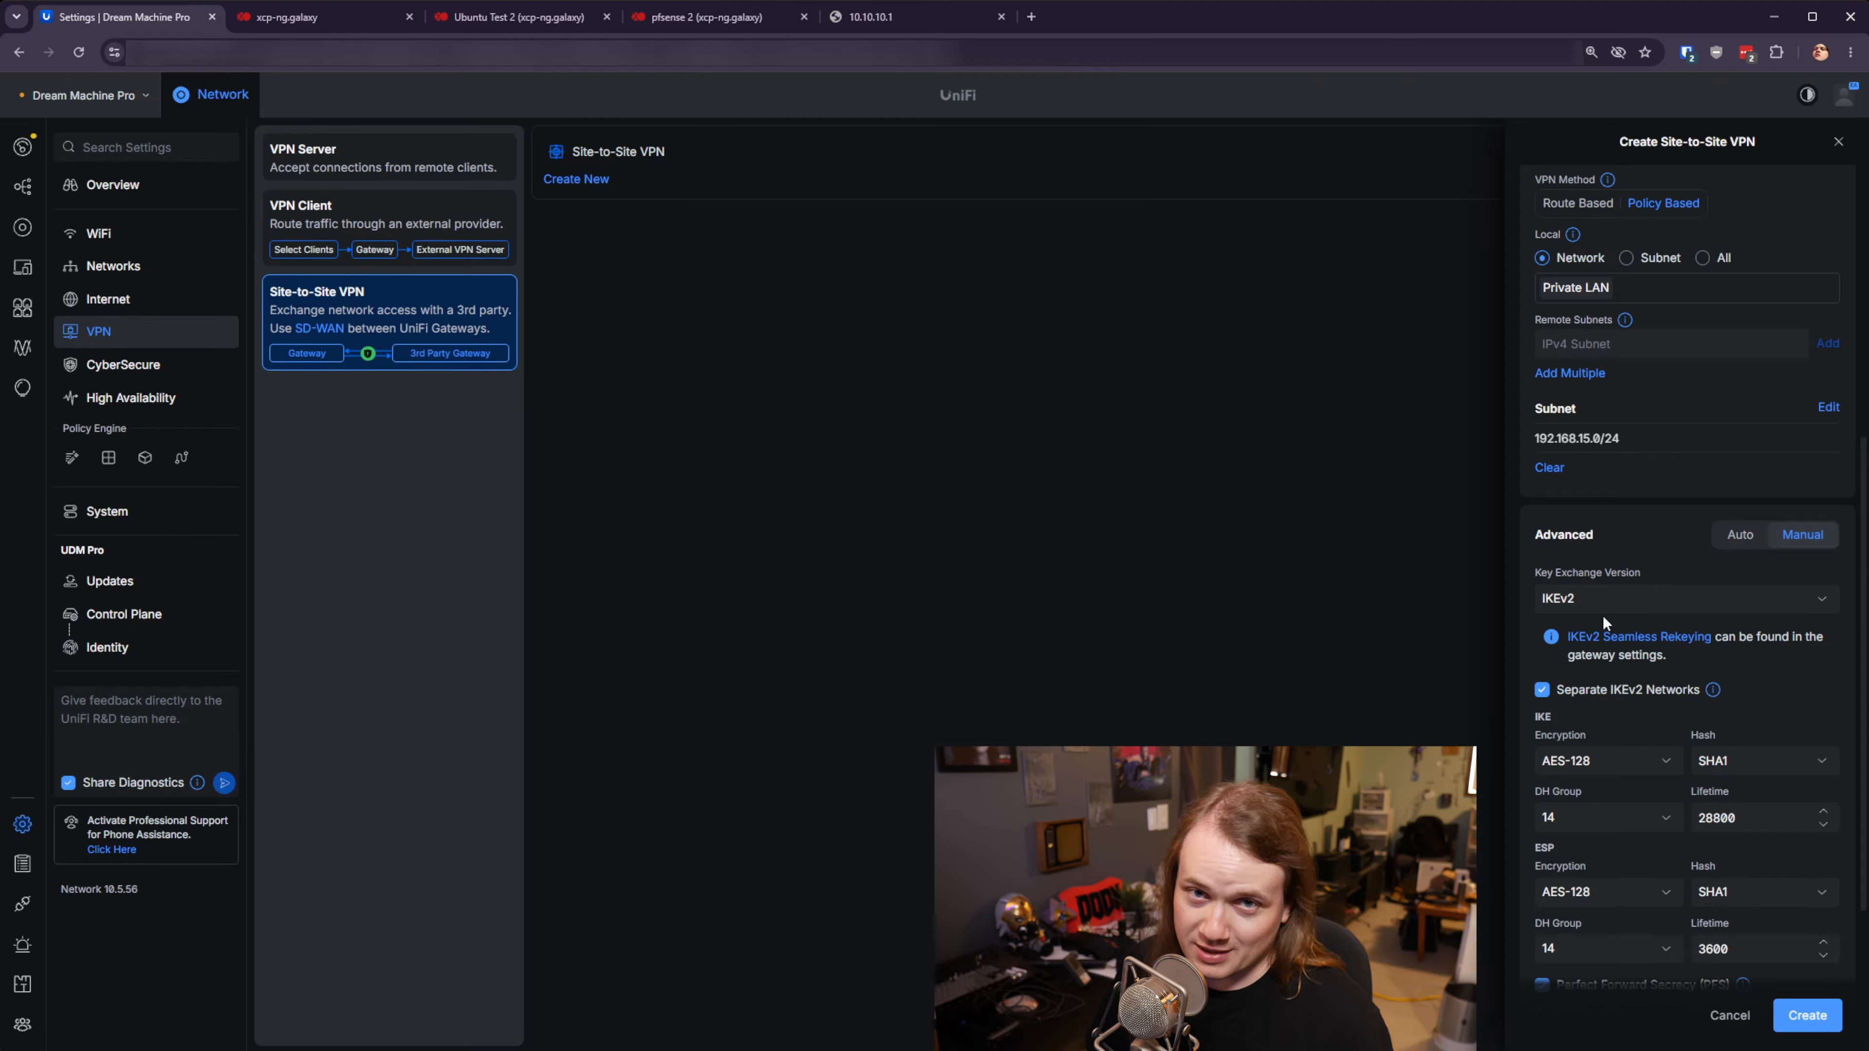
scroll(1626, 673, down, 2)
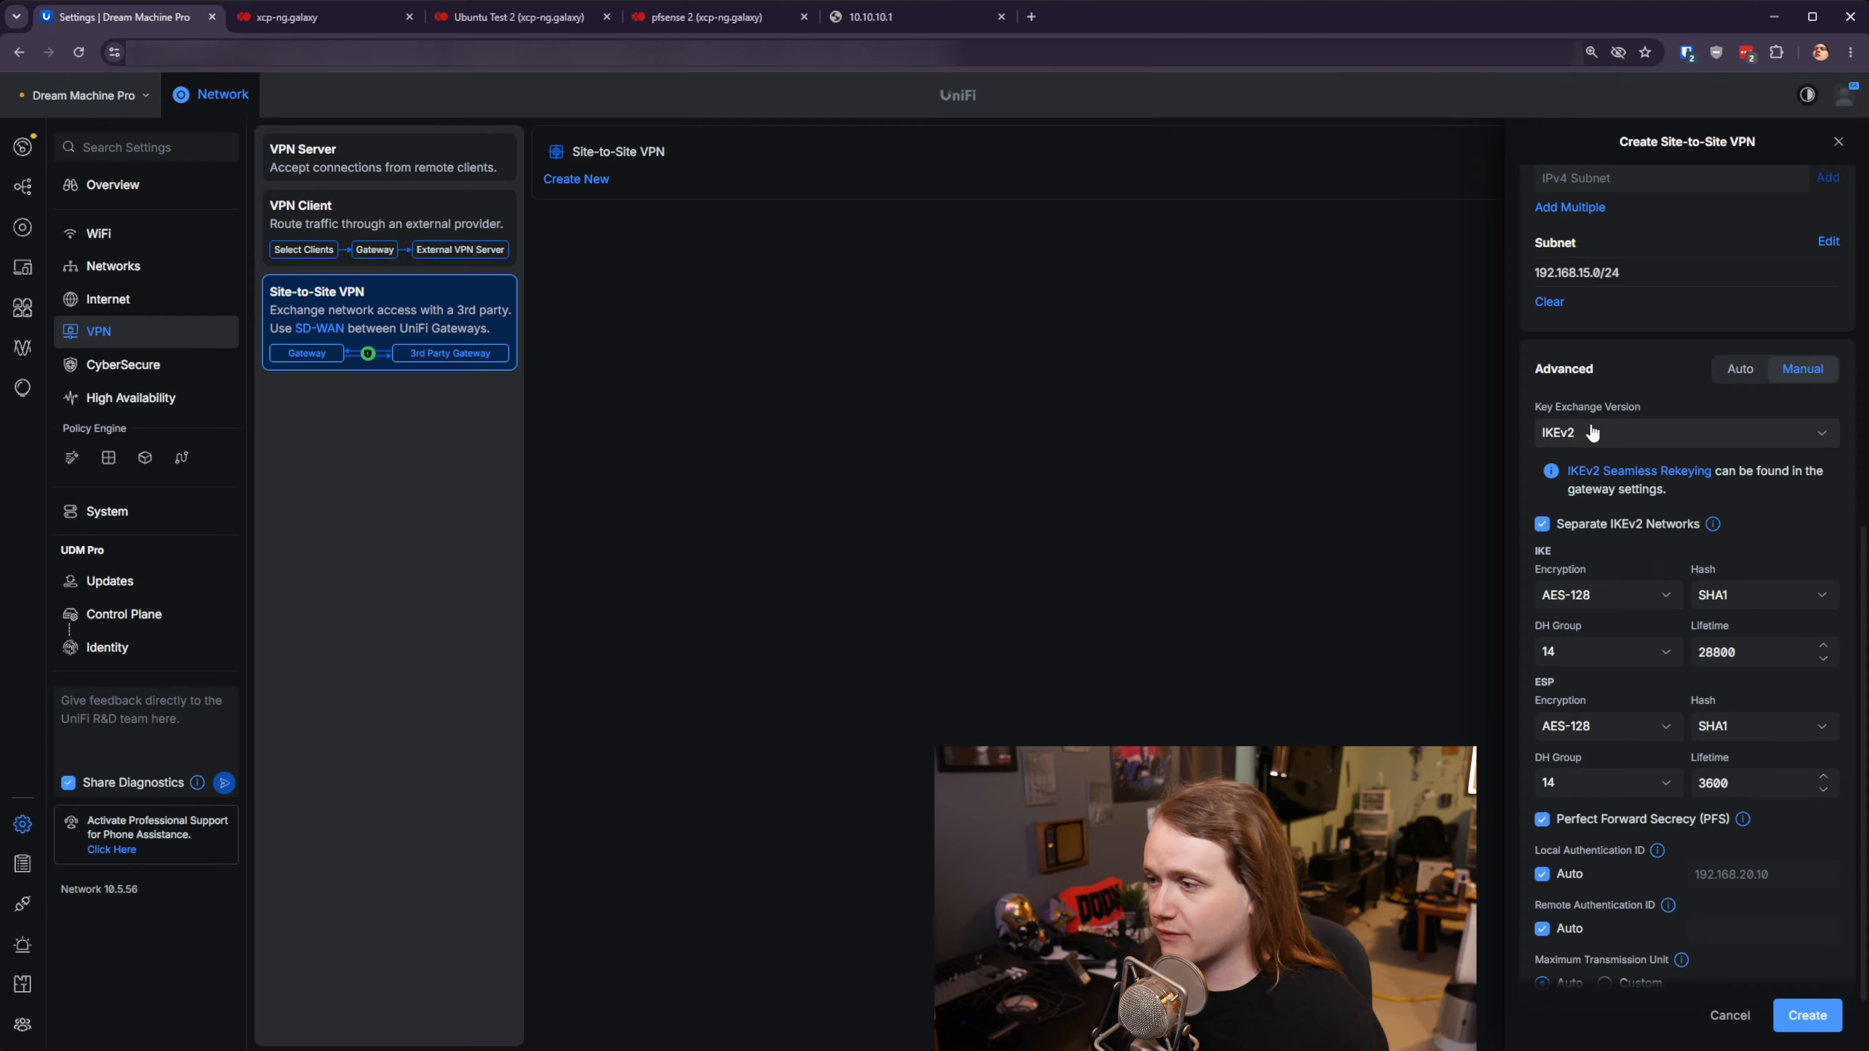
- Set IKE to AES-256 encryption, SHA512 hash and DH group 21
click(1639, 597)
click(1593, 674)
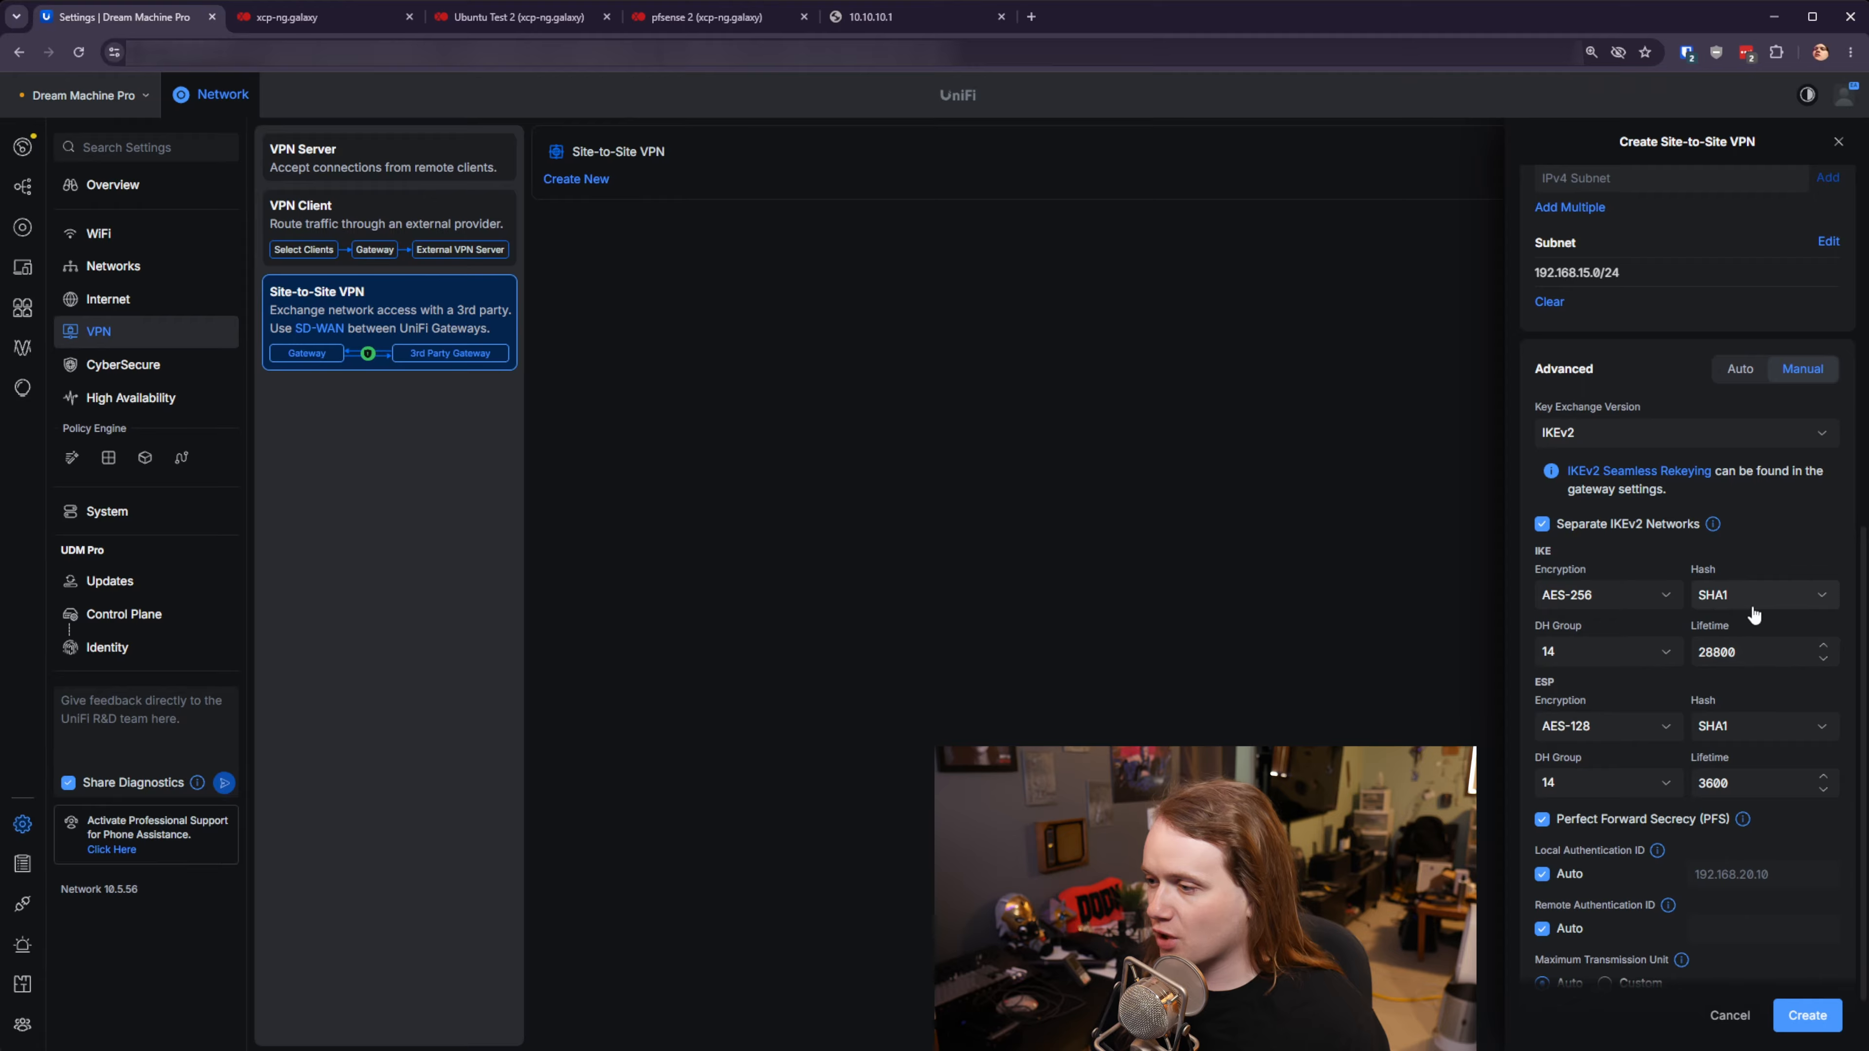
click(1729, 596)
click(1749, 697)
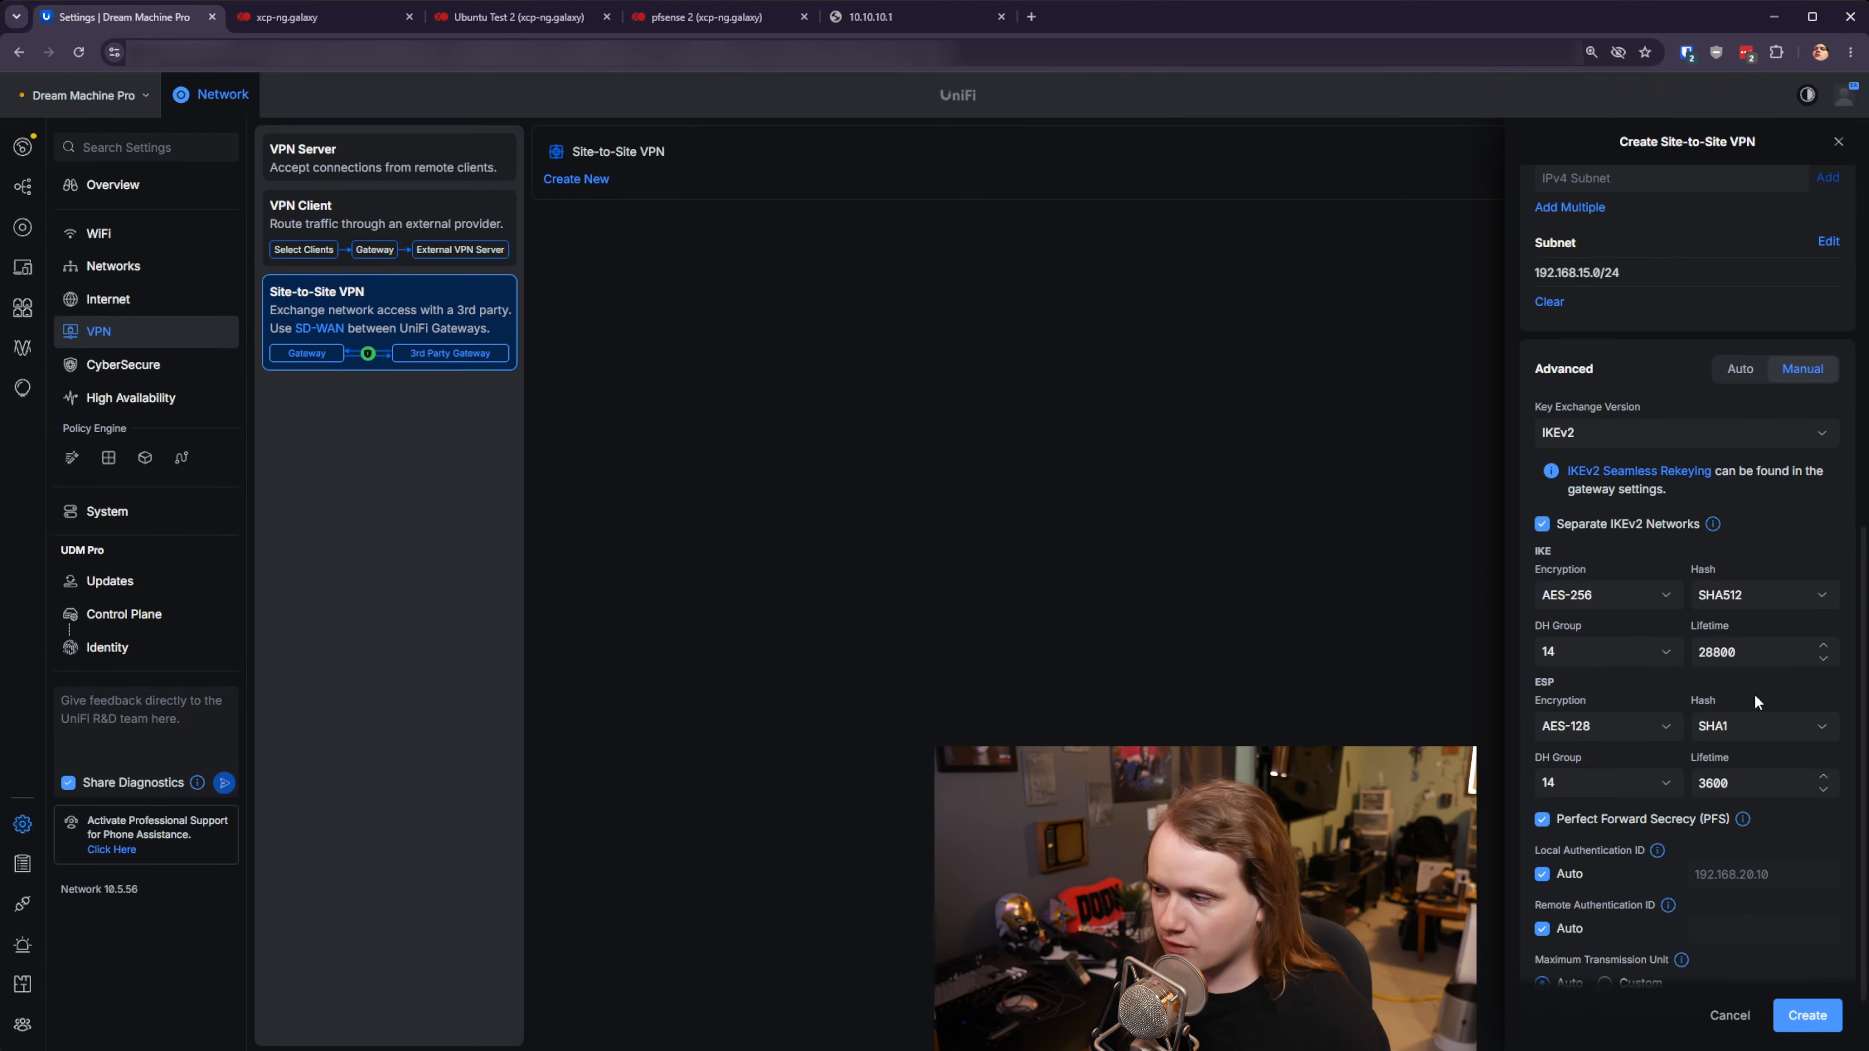
click(1612, 652)
click(1587, 933)
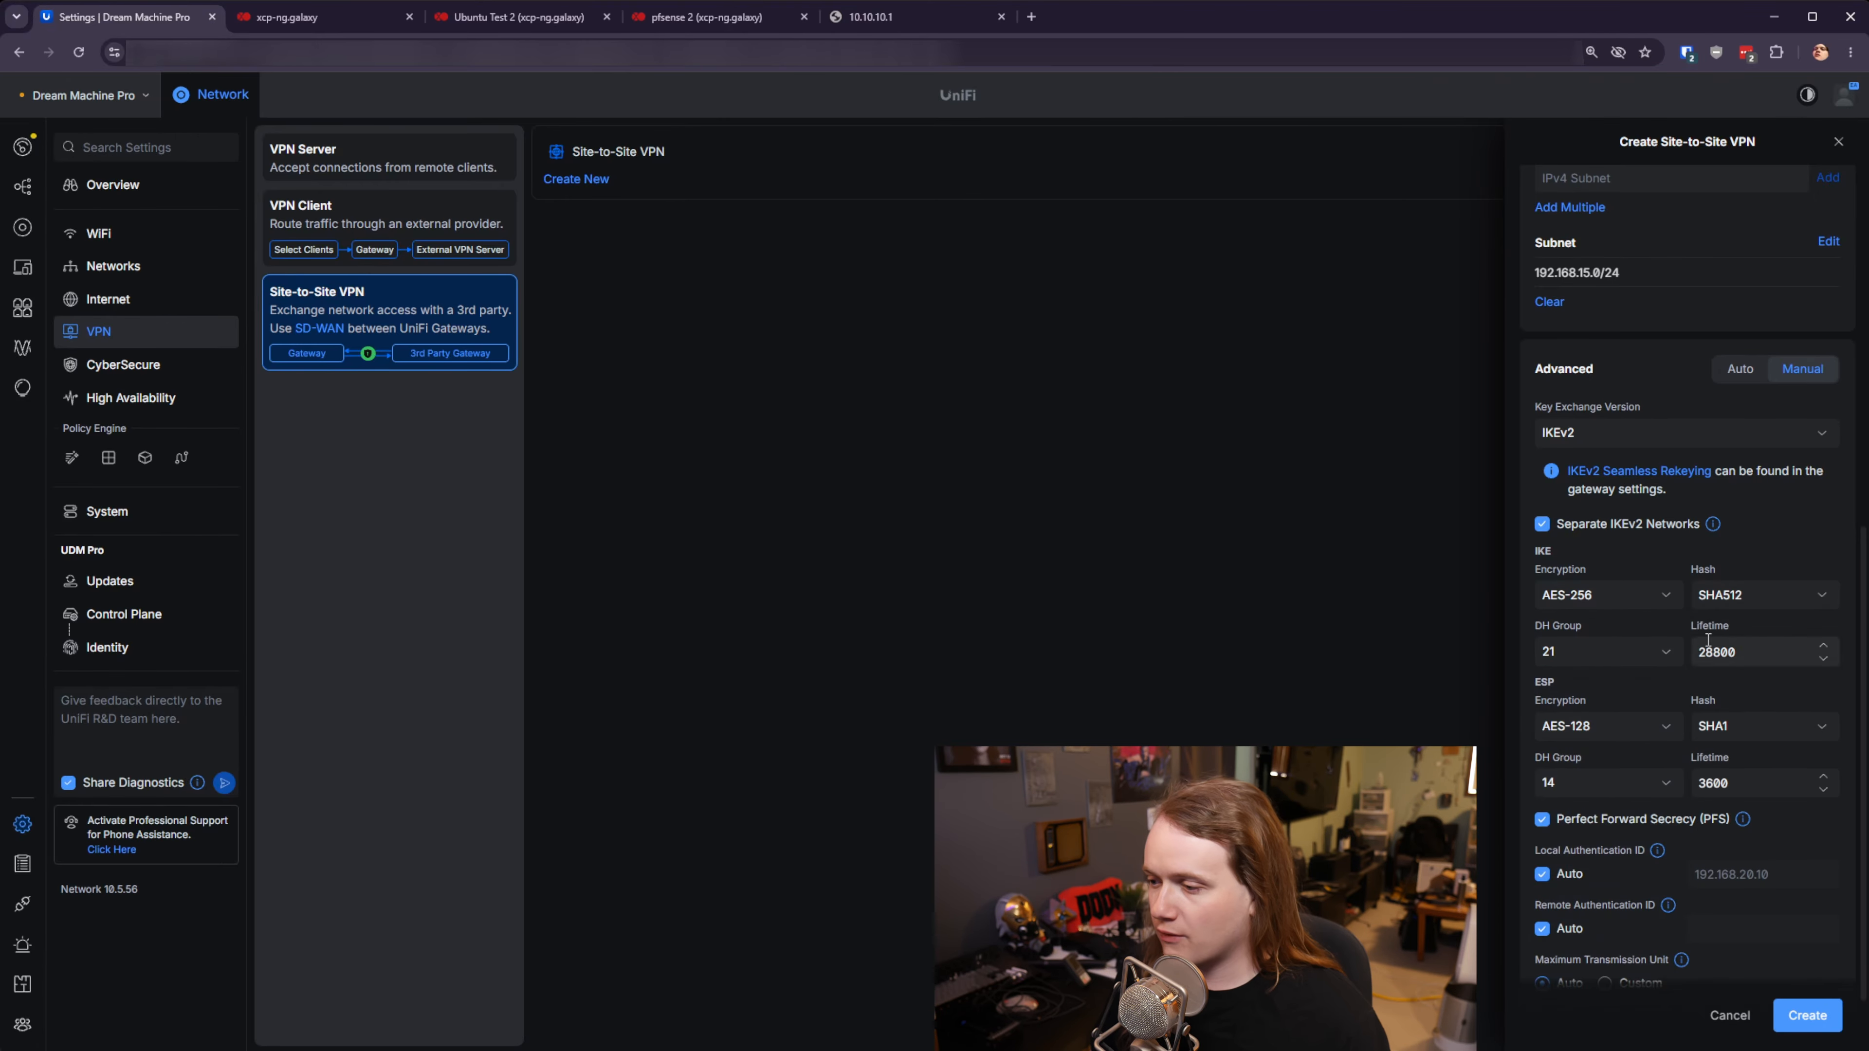
- Set ESP to AES-256 encryption, SHA512 hash and DH group 21
click(1634, 729)
click(1607, 802)
click(1753, 732)
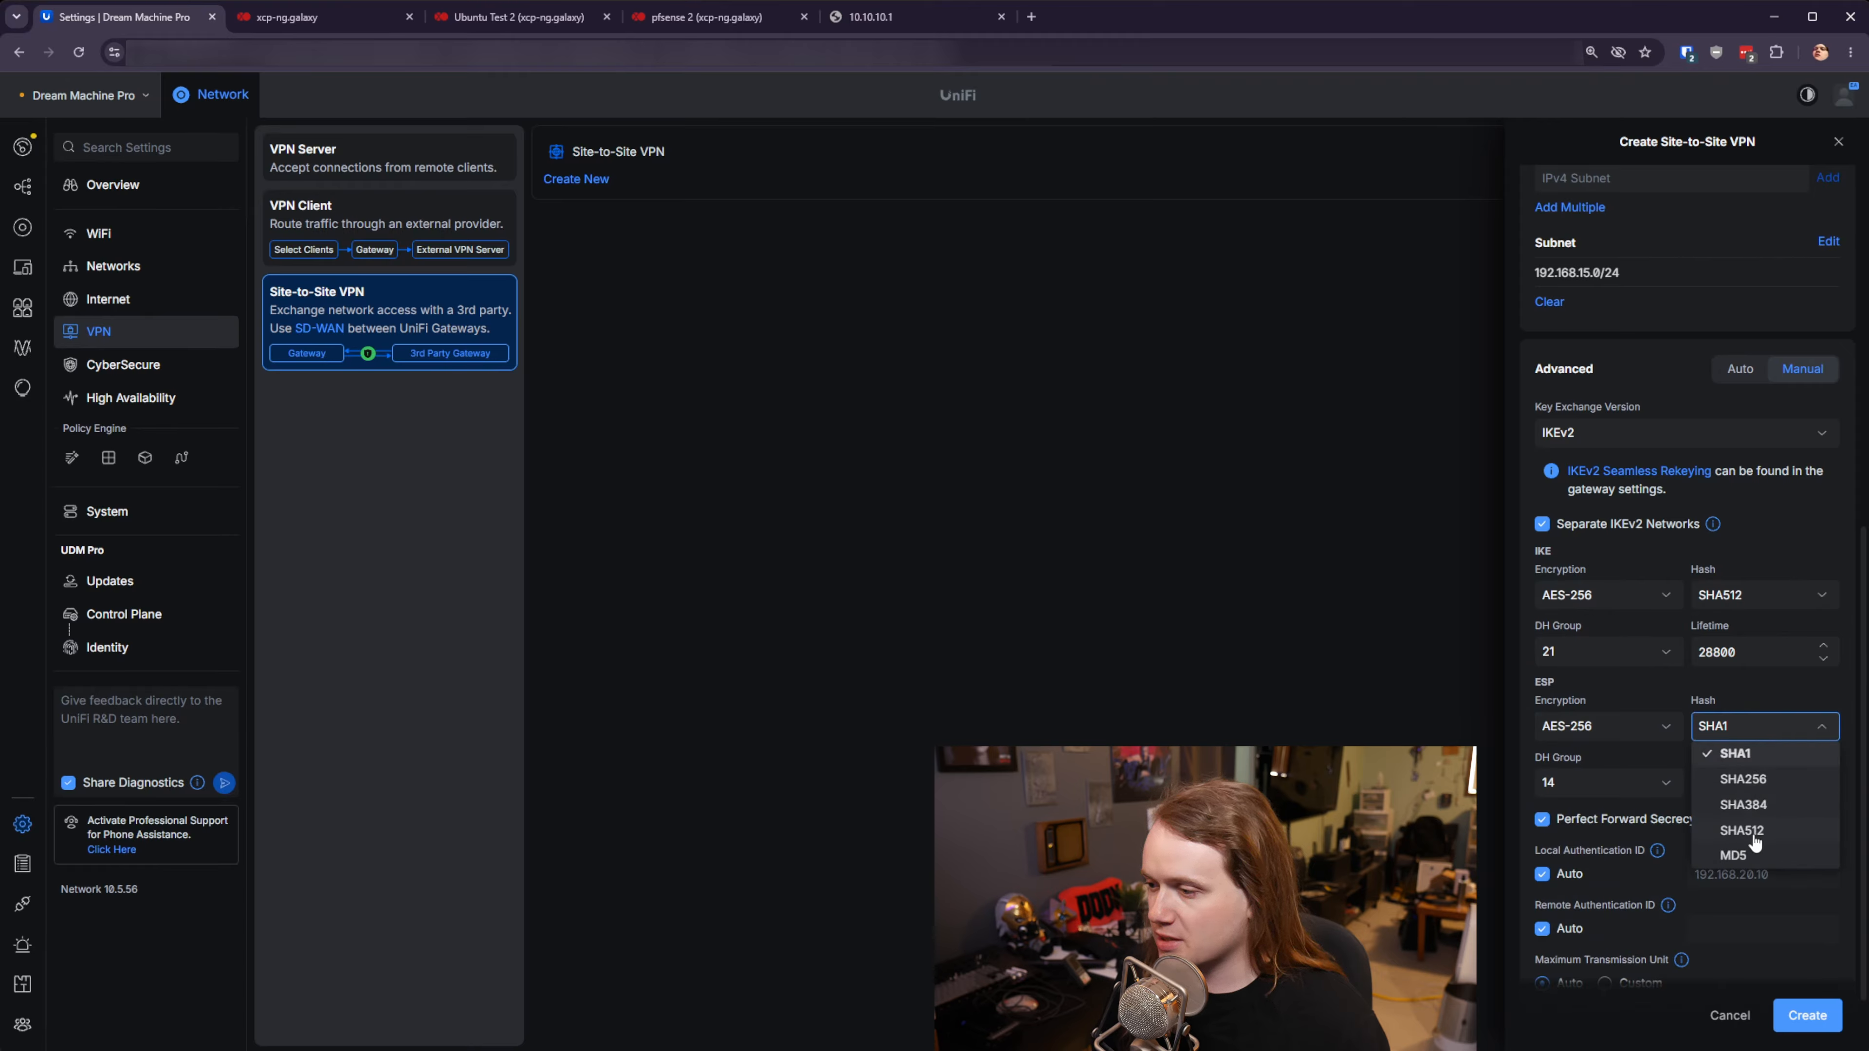
click(1754, 846)
click(1589, 782)
scroll(1598, 1012, down, 1)
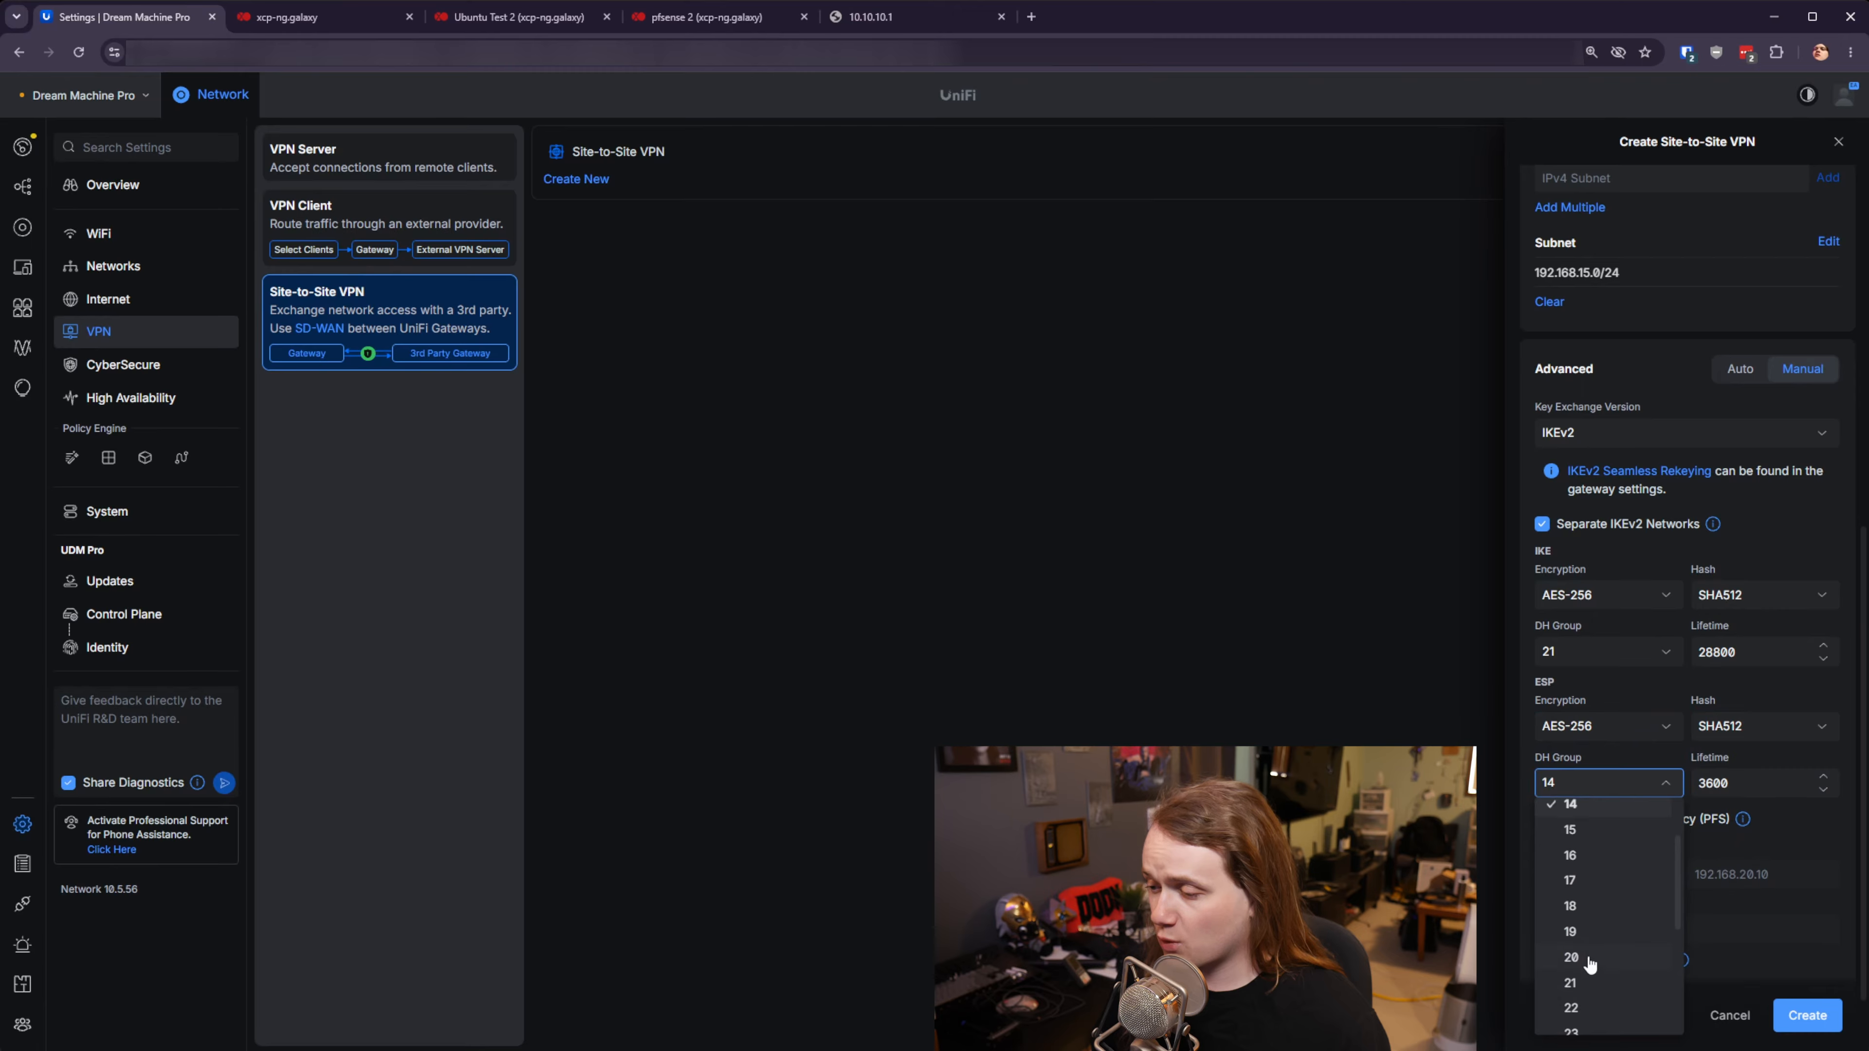
click(1586, 990)
scroll(1685, 733, down, 1)
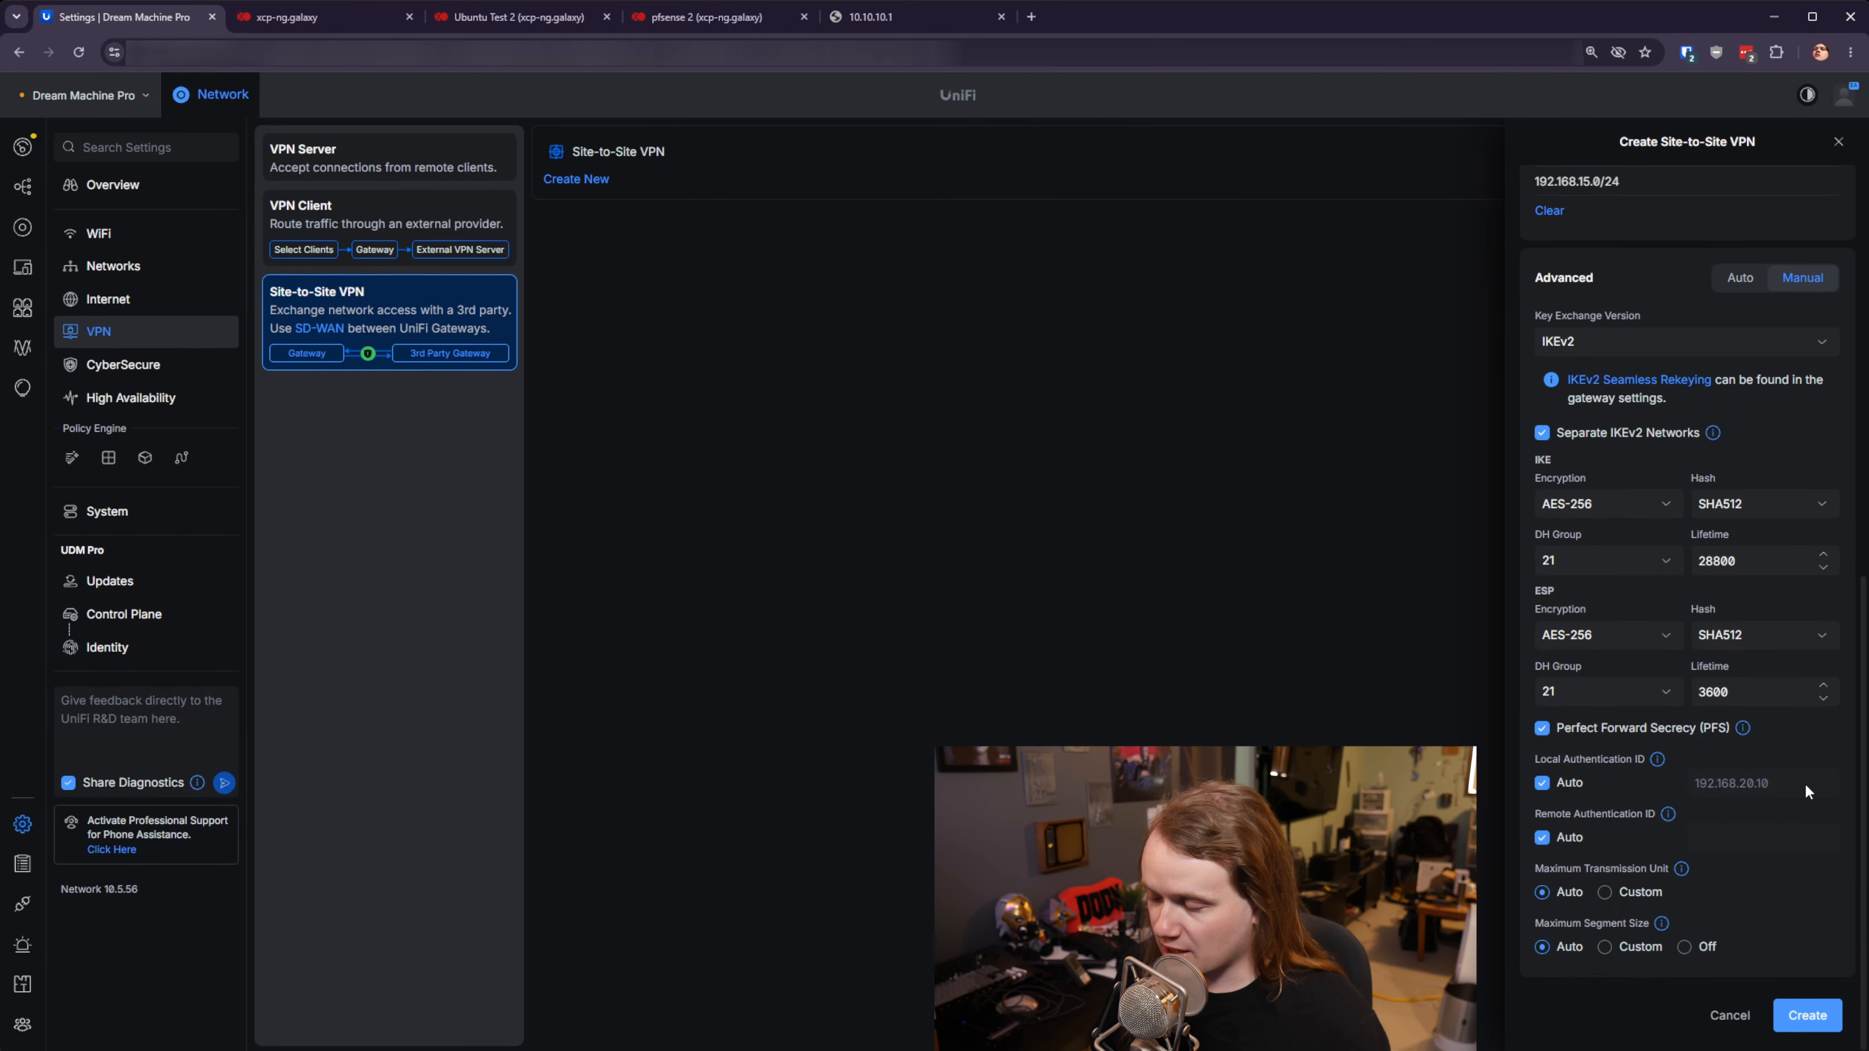
scroll(1722, 840, up, 5)
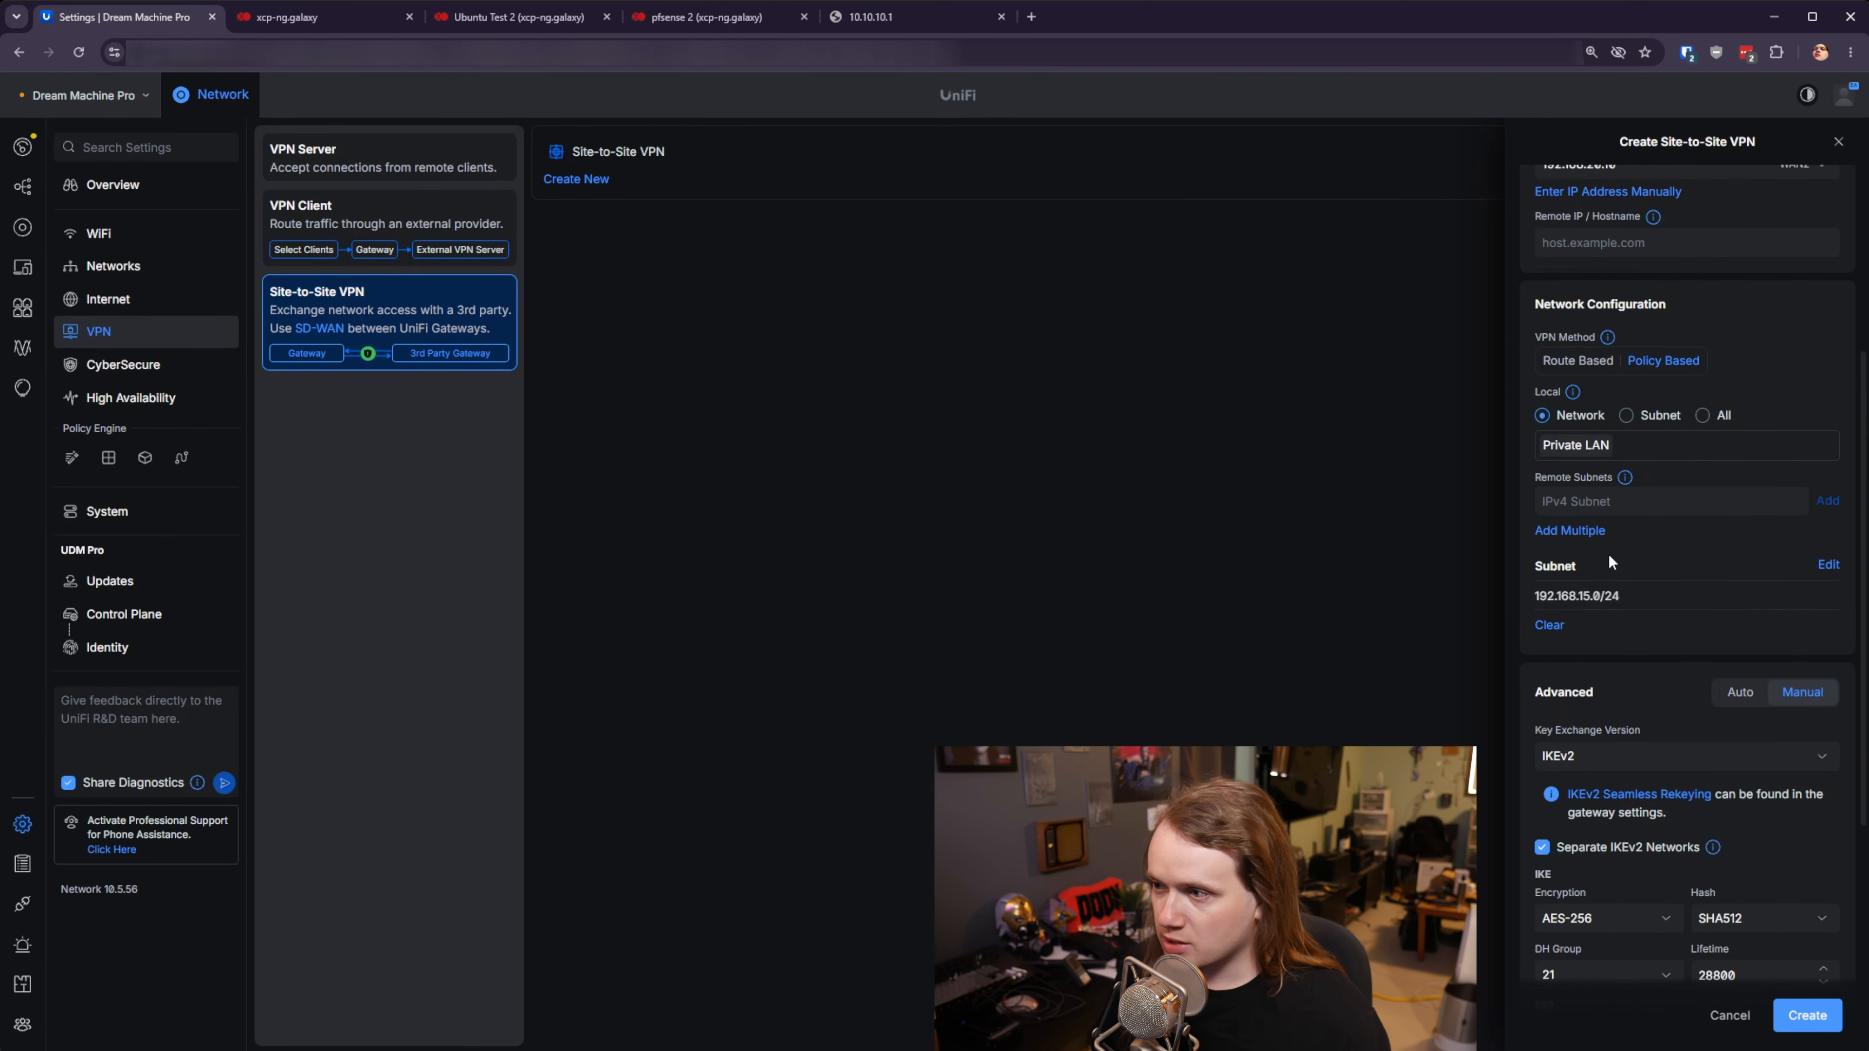
- Enter remote IP 192.168.20.20 and create the IPsec Testing site-to-site VPN
click(1641, 501)
scroll(1648, 515, up, 2)
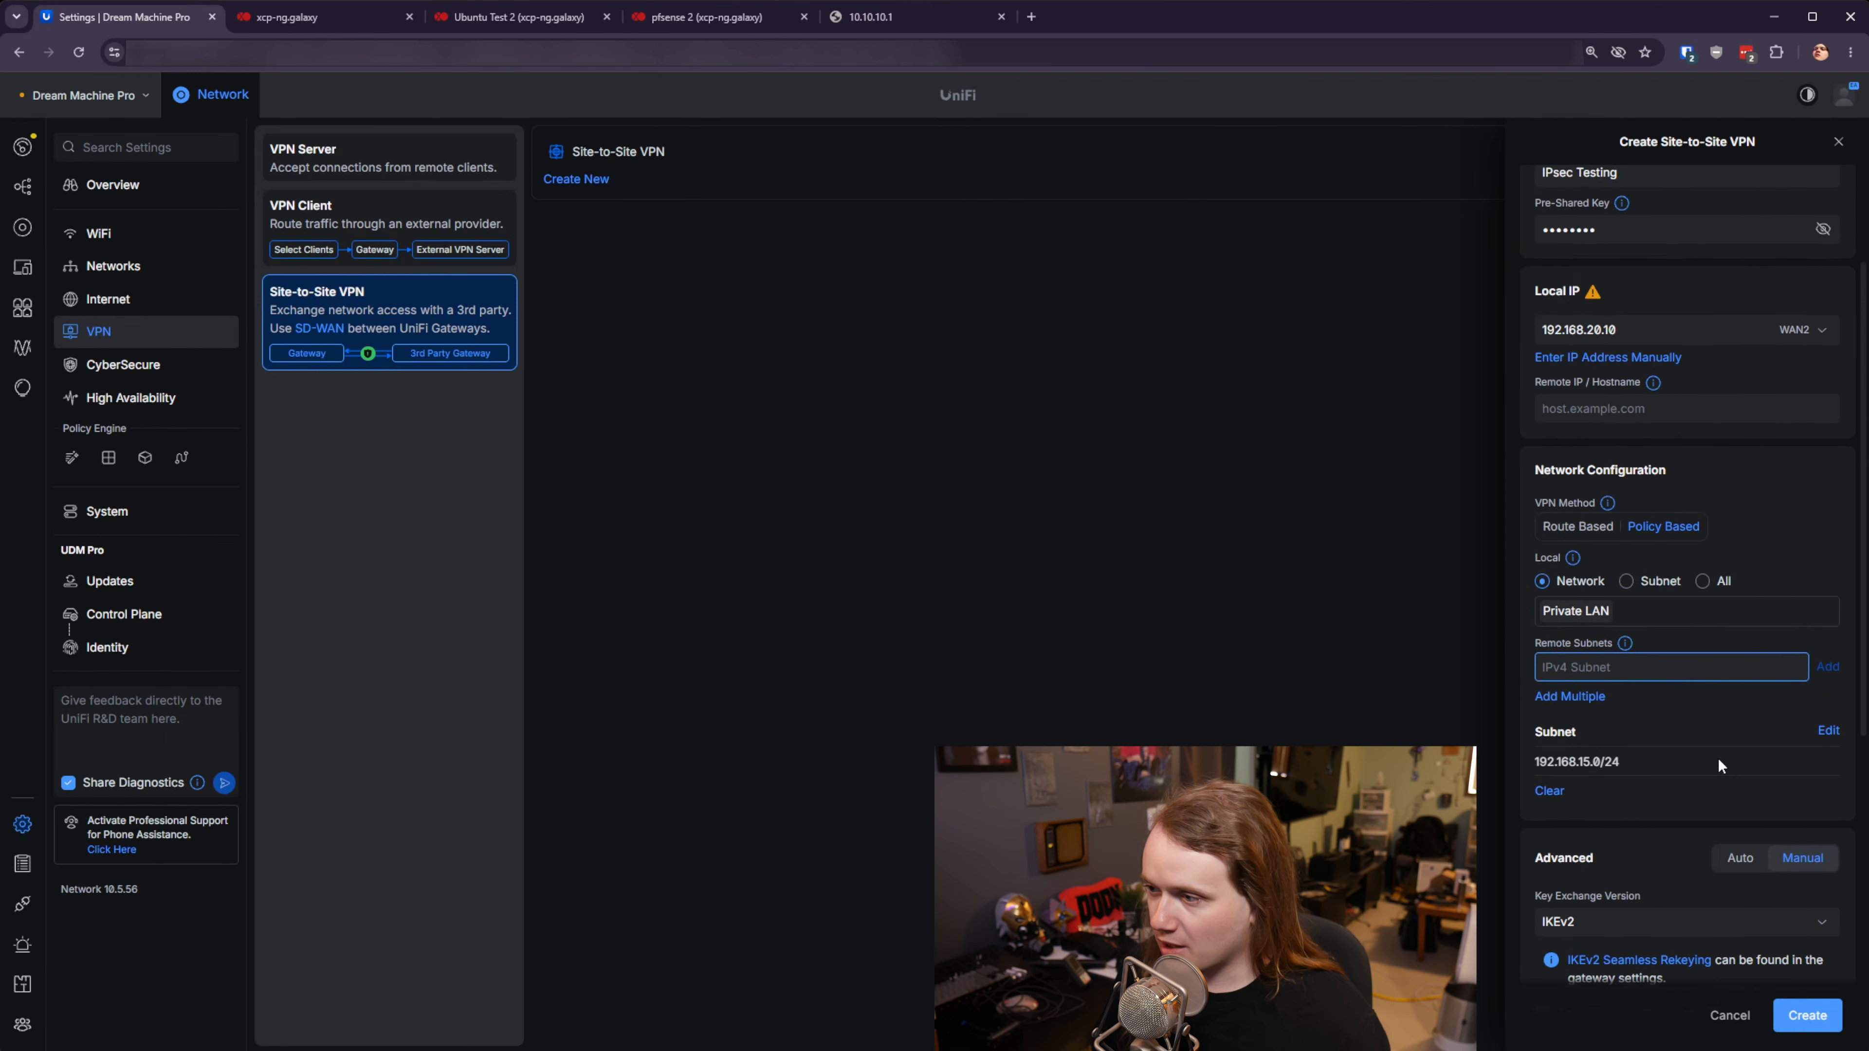
click(1641, 420)
text(168.20.20)
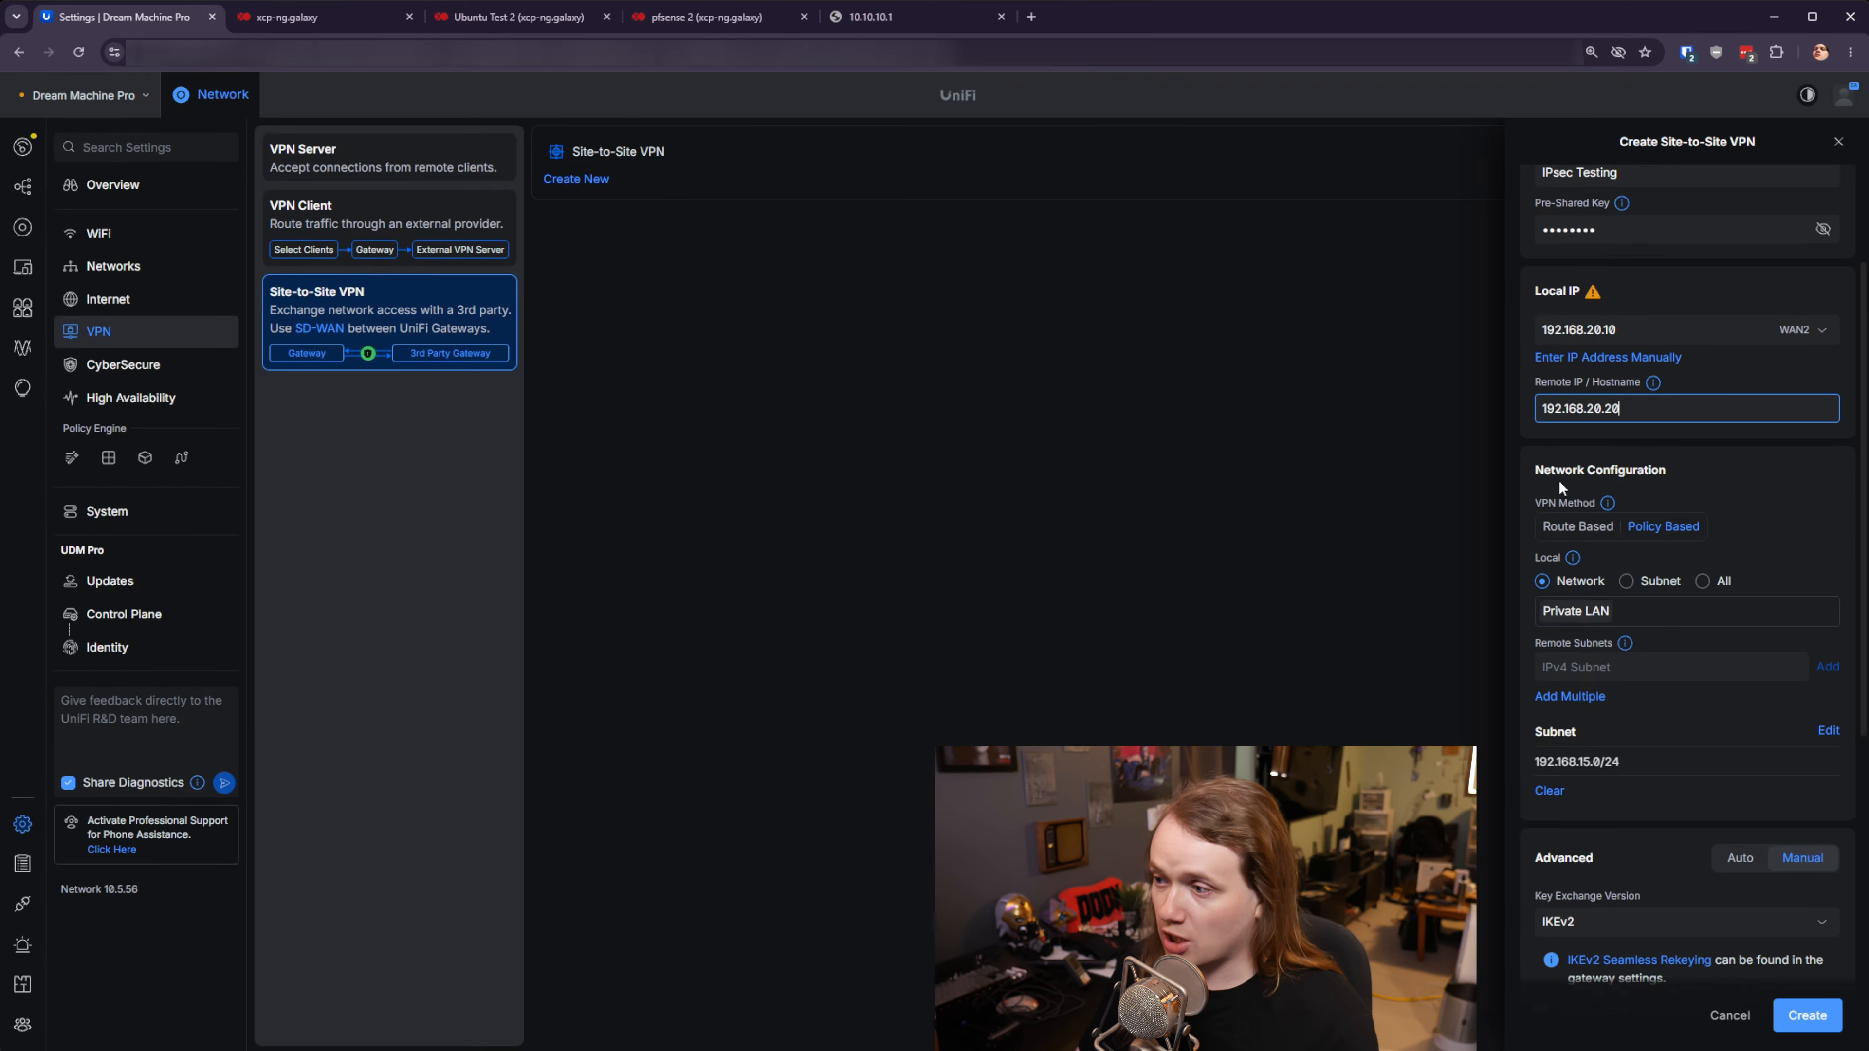
scroll(1722, 589, down, 8)
mouse_move(1668, 751)
scroll(1677, 743, up, 8)
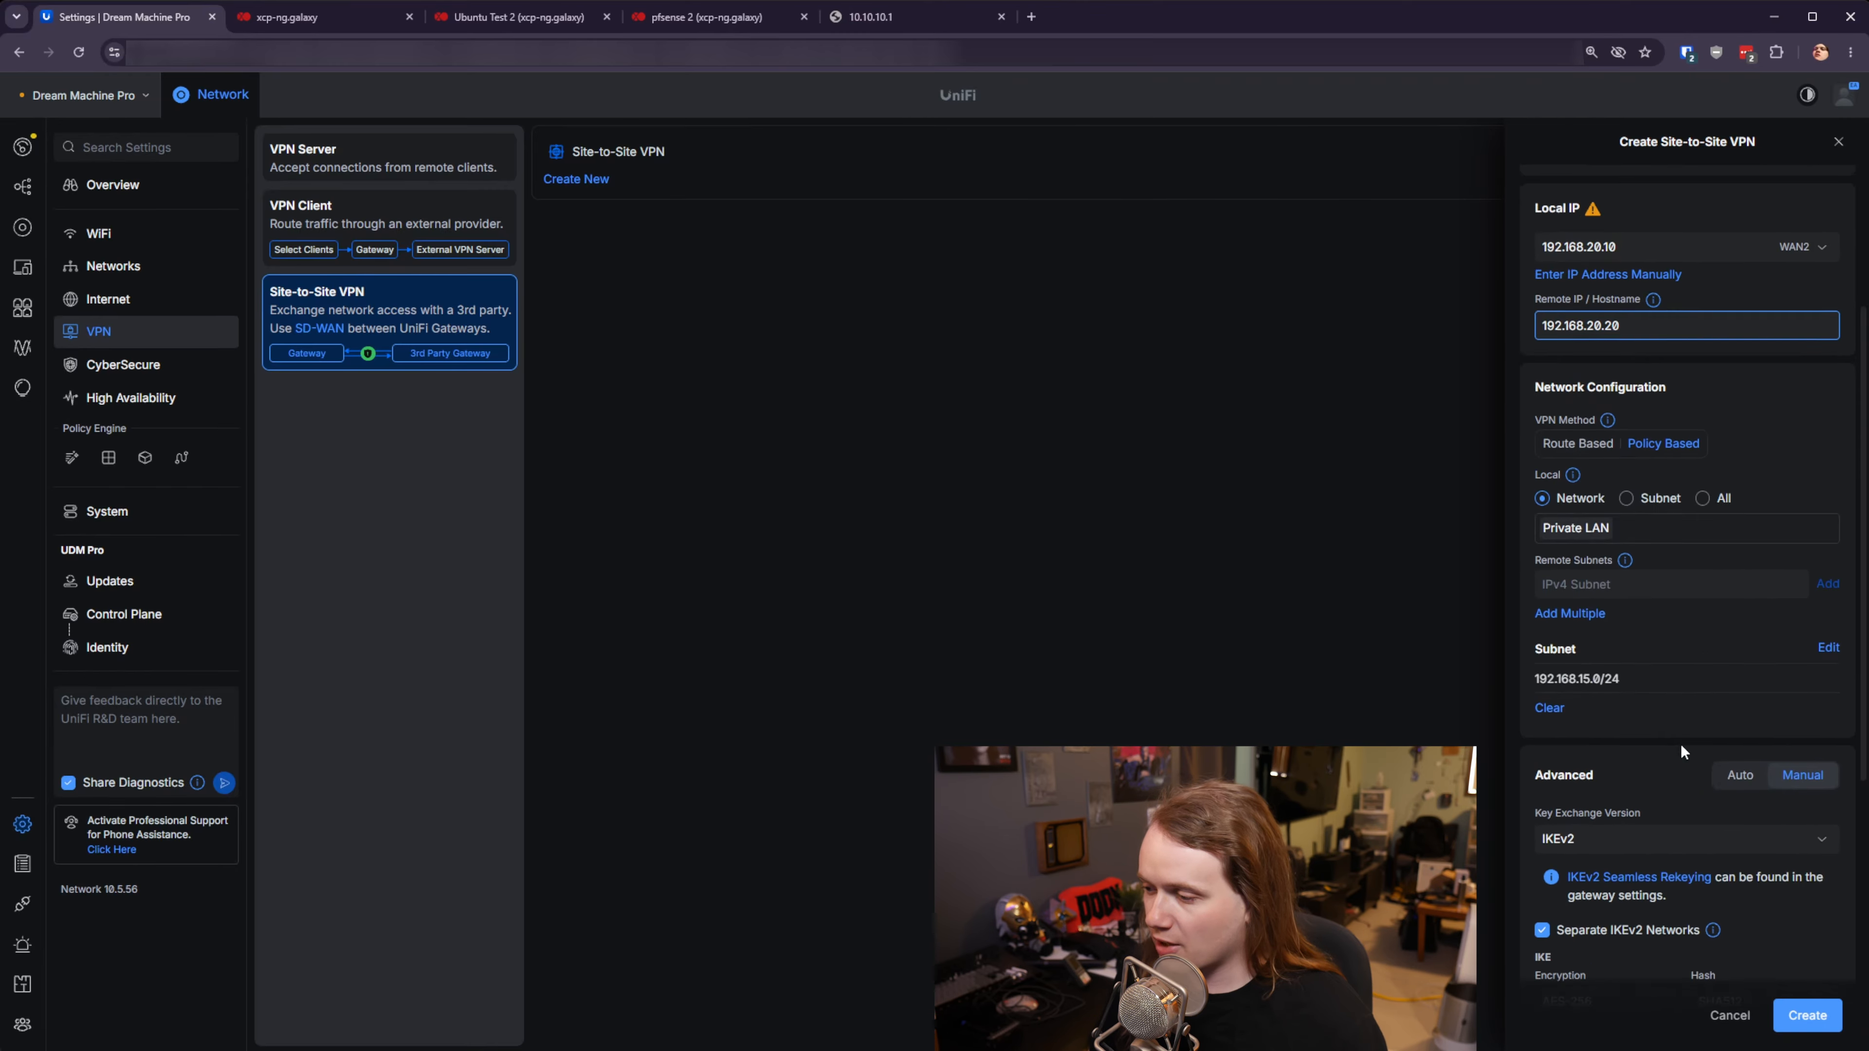
click(1807, 1015)
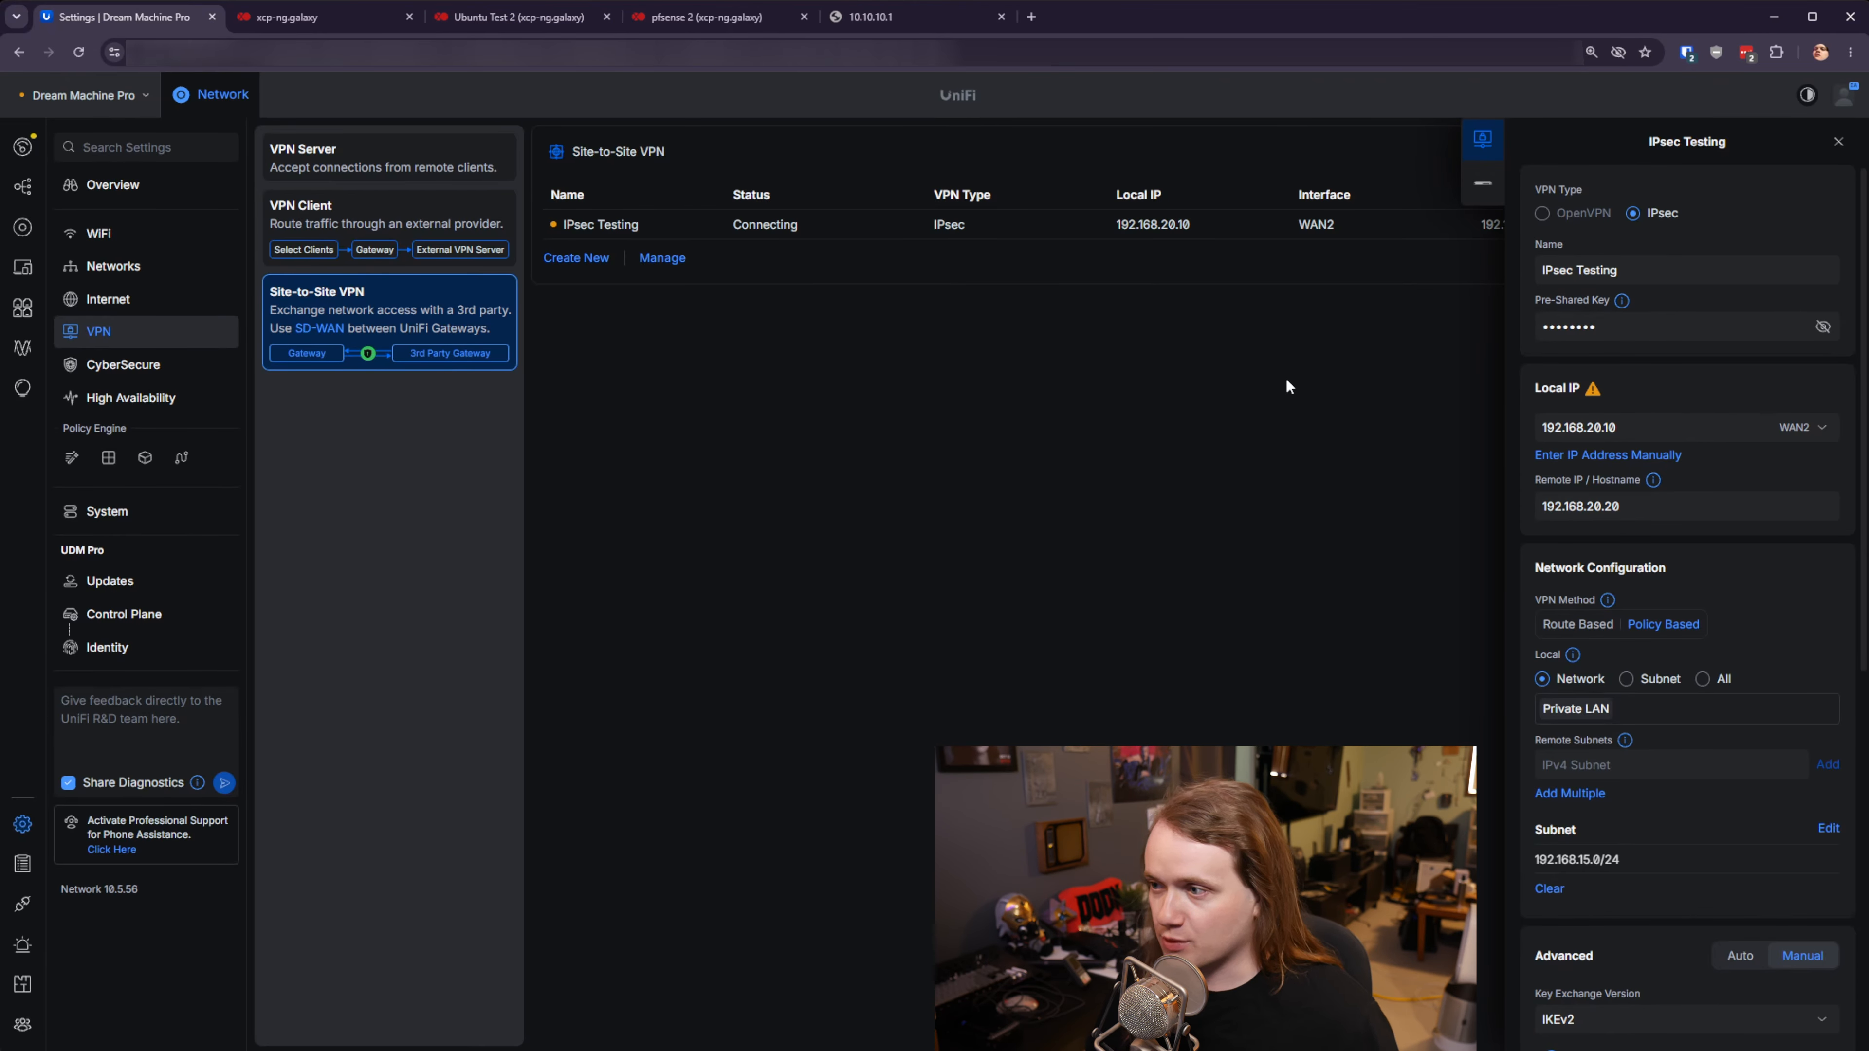
click(471, 17)
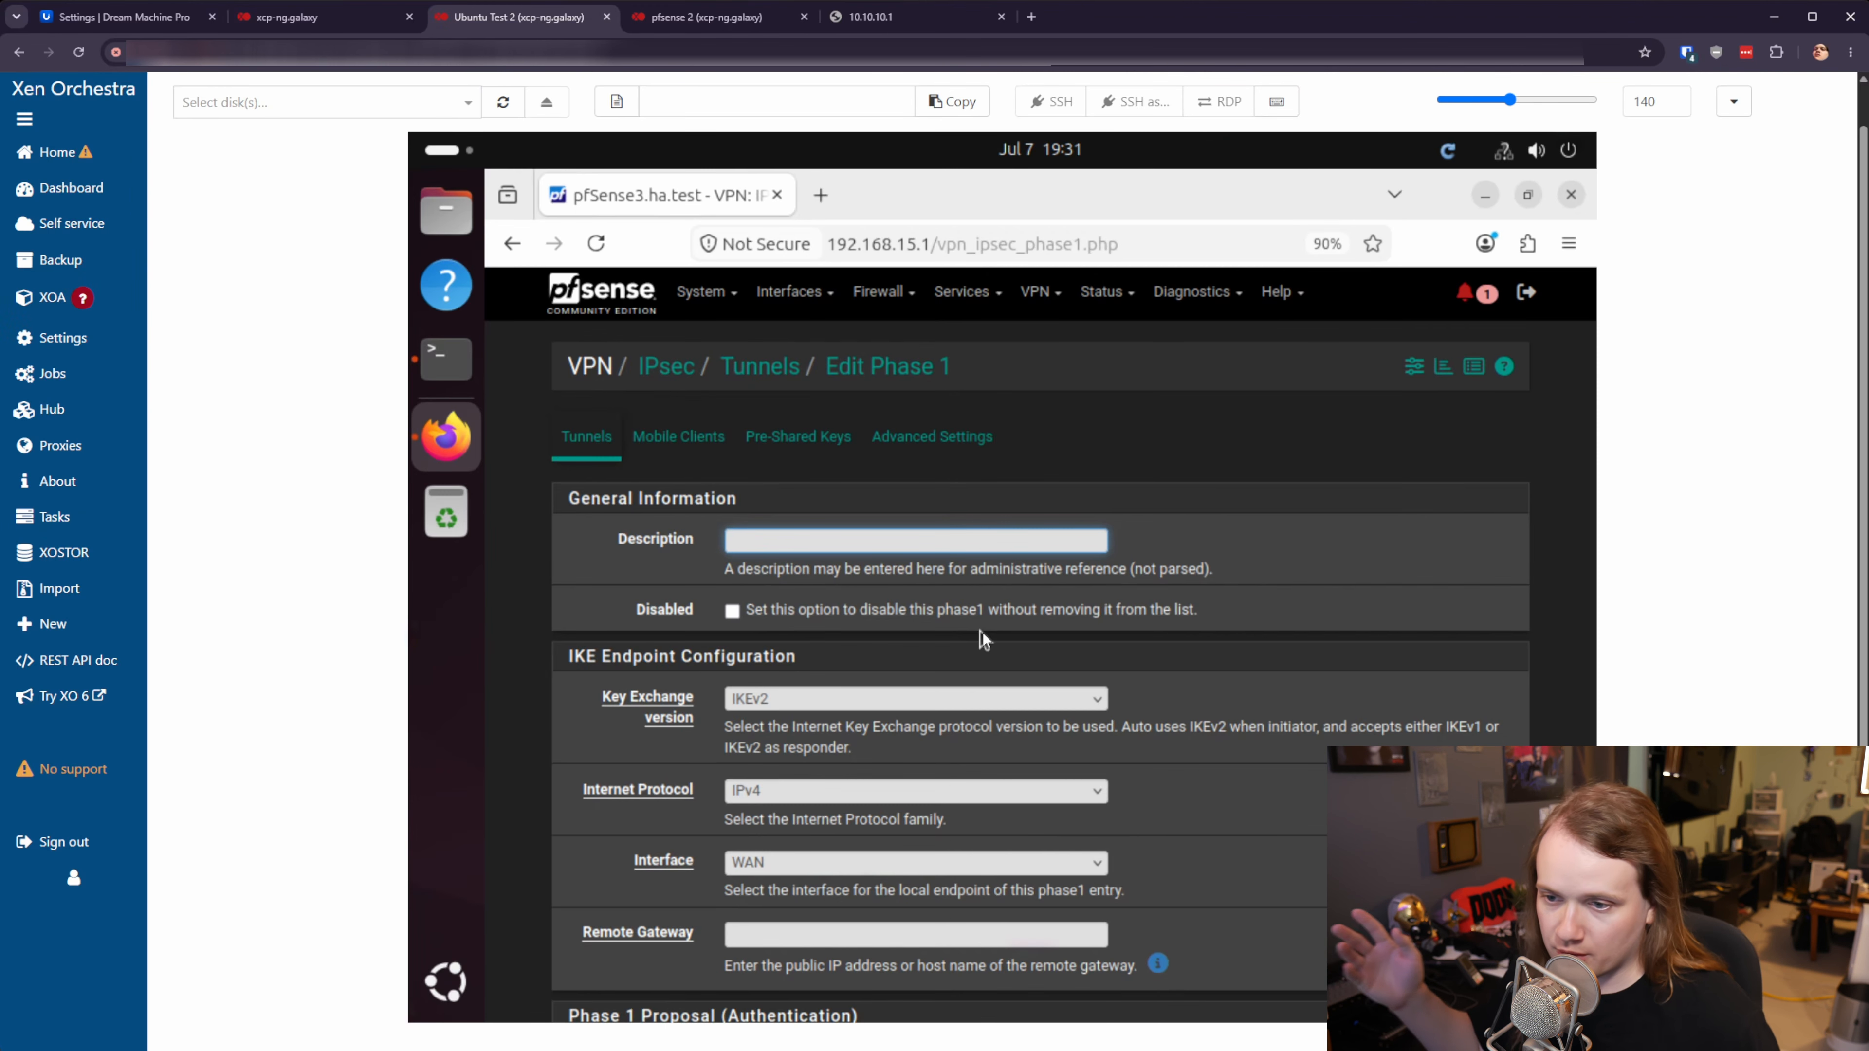
- Describe the Phase 1 entry as Ipsec_Test using the IPSEC_TEST interface
scroll(1078, 602, down, 3)
scroll(1467, 582, up, 3)
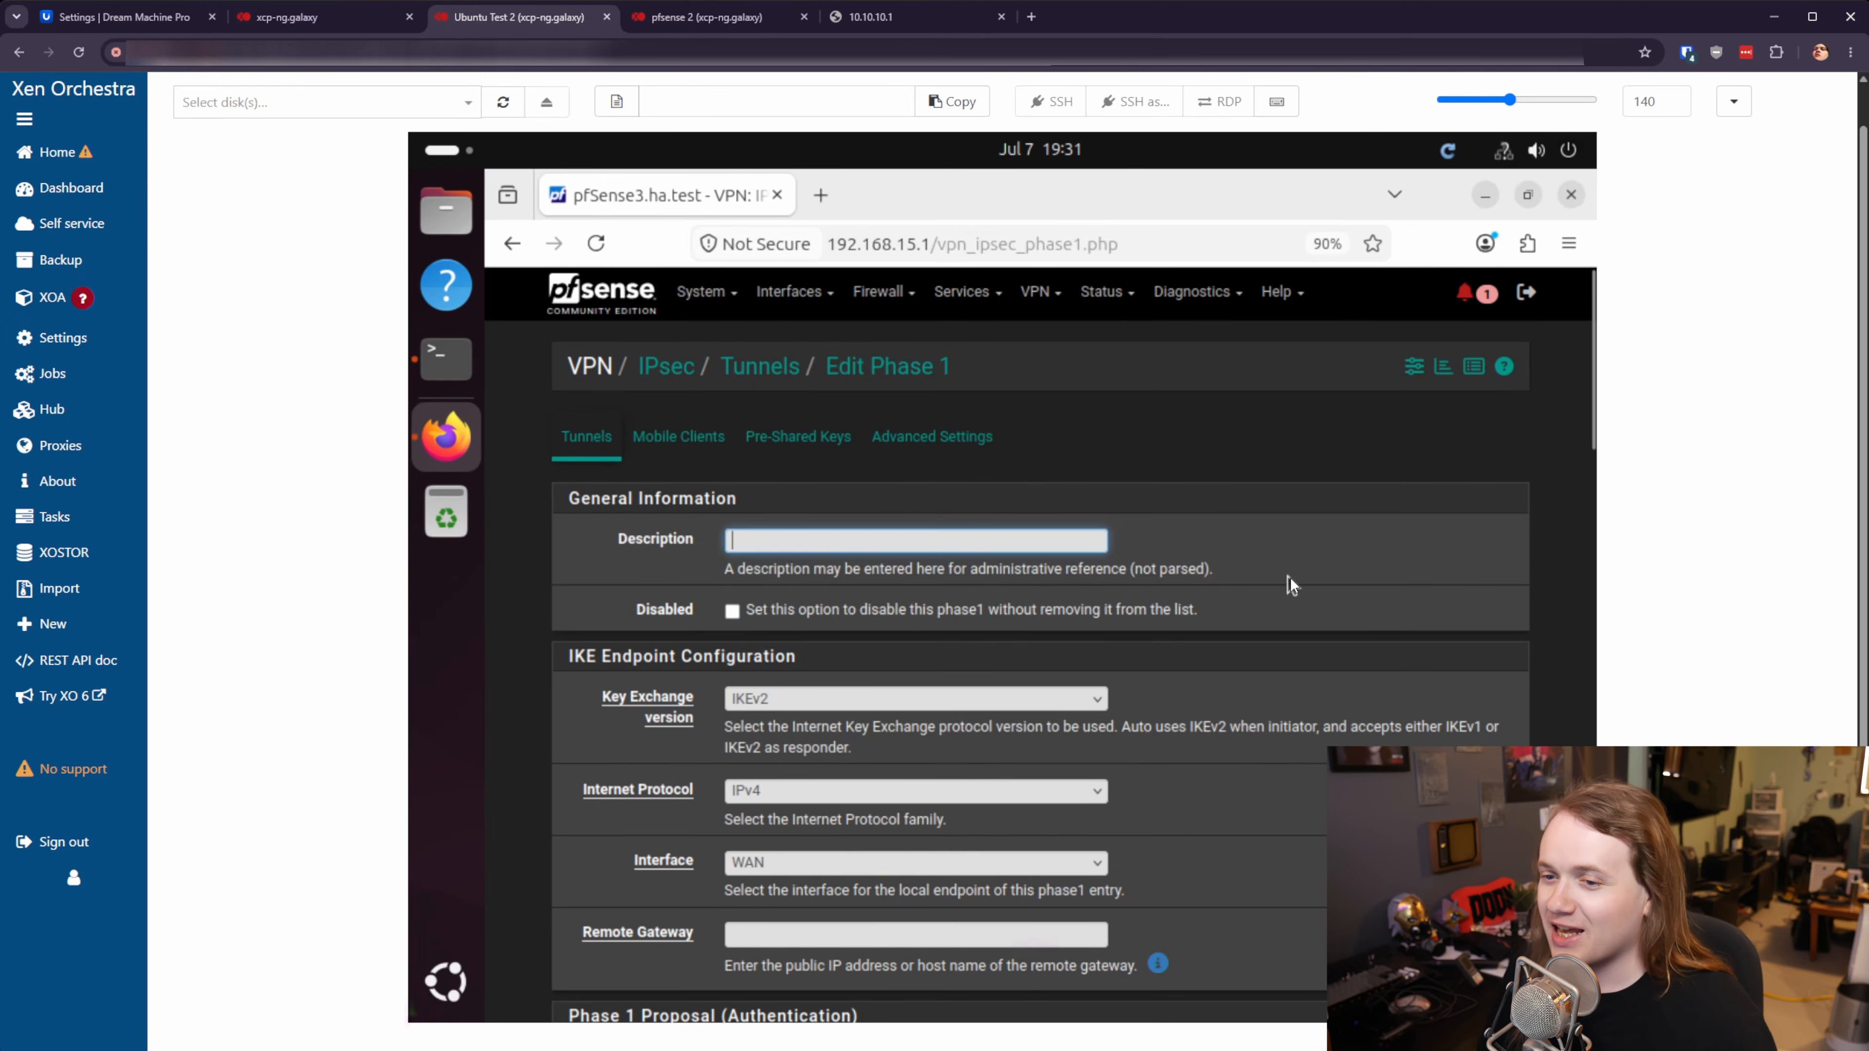
text(Ipsec_)
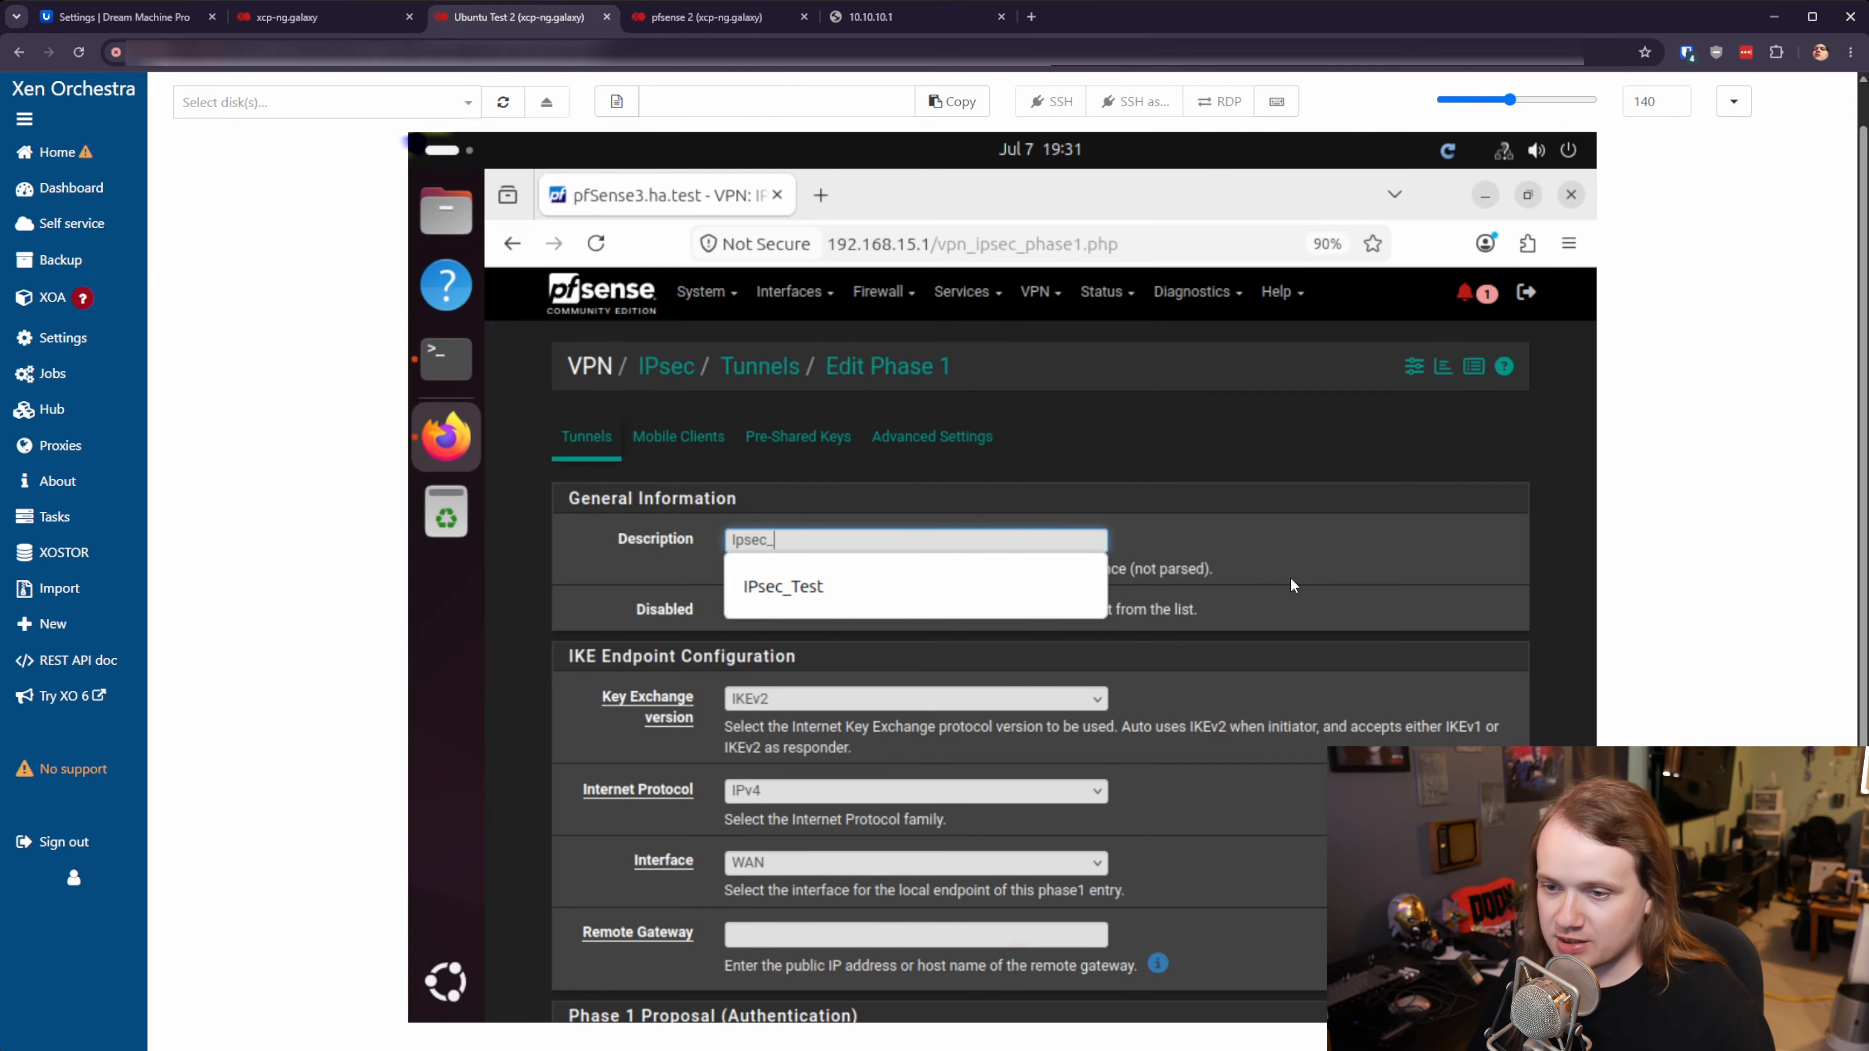
text(Test)
scroll(914, 657, down, 3)
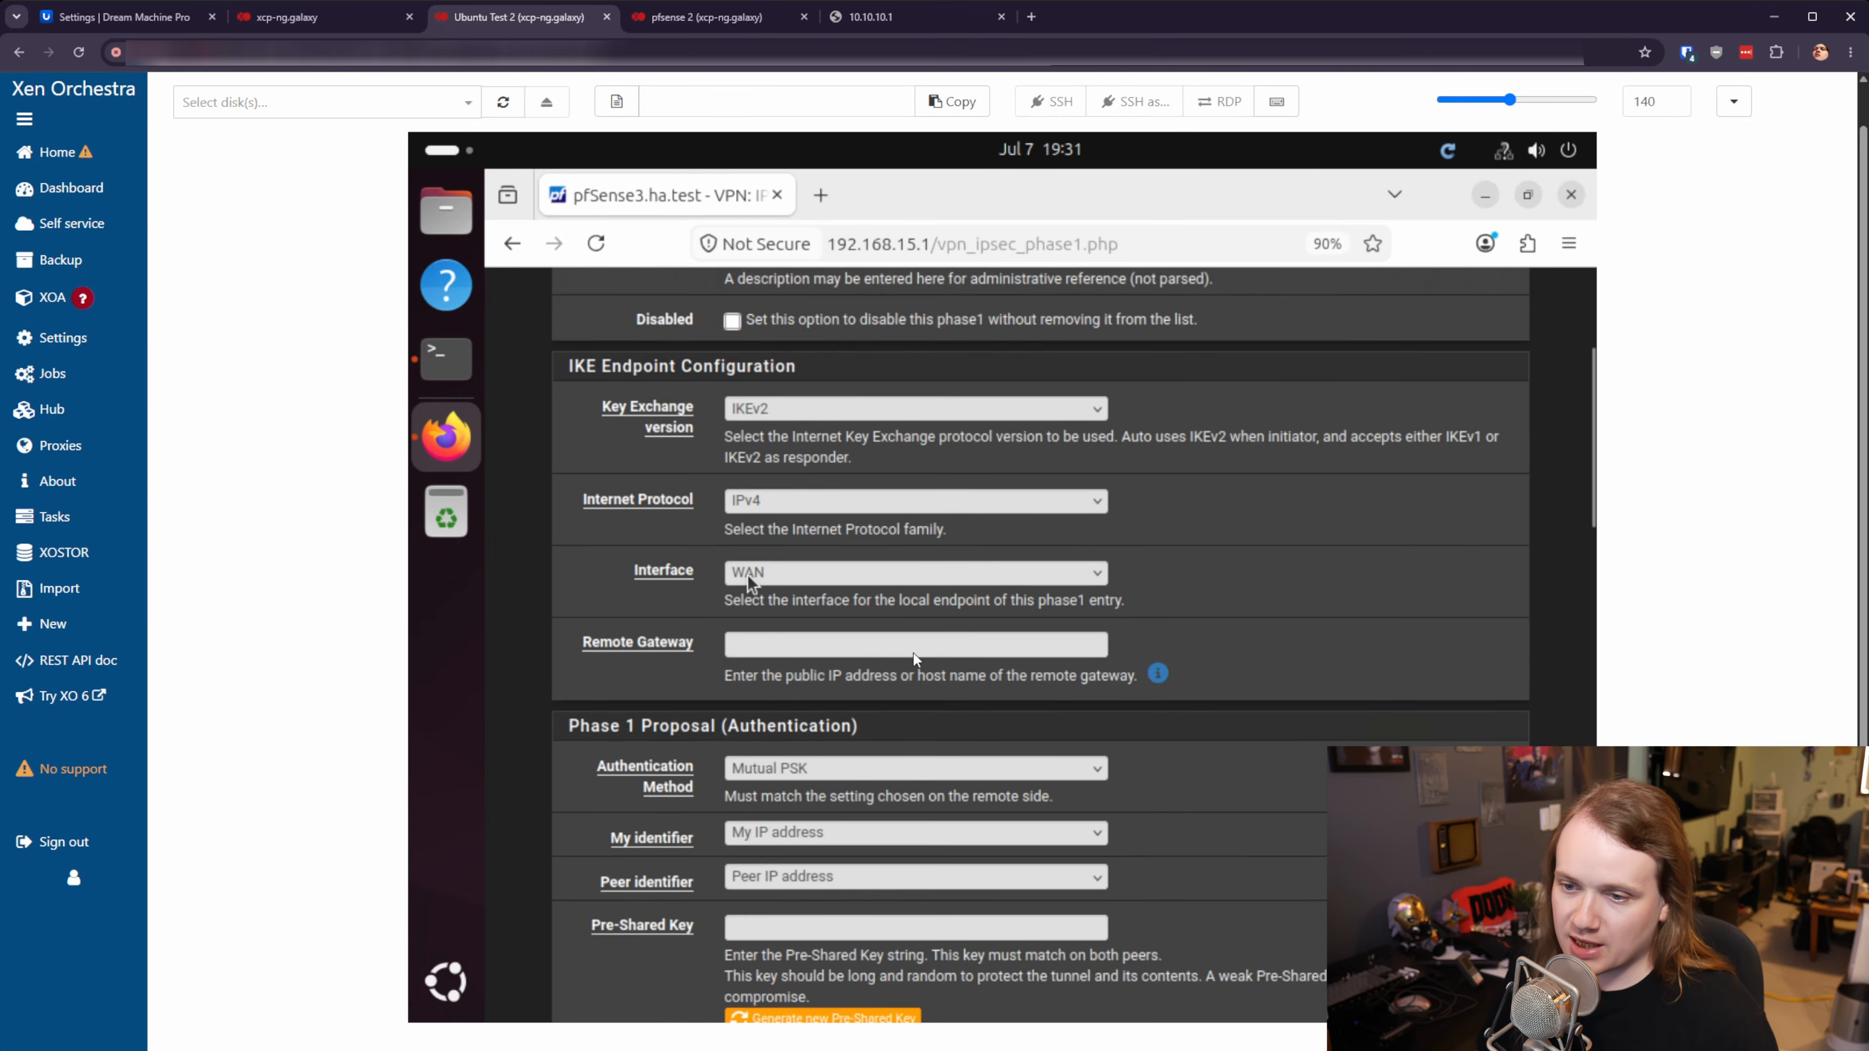
click(754, 573)
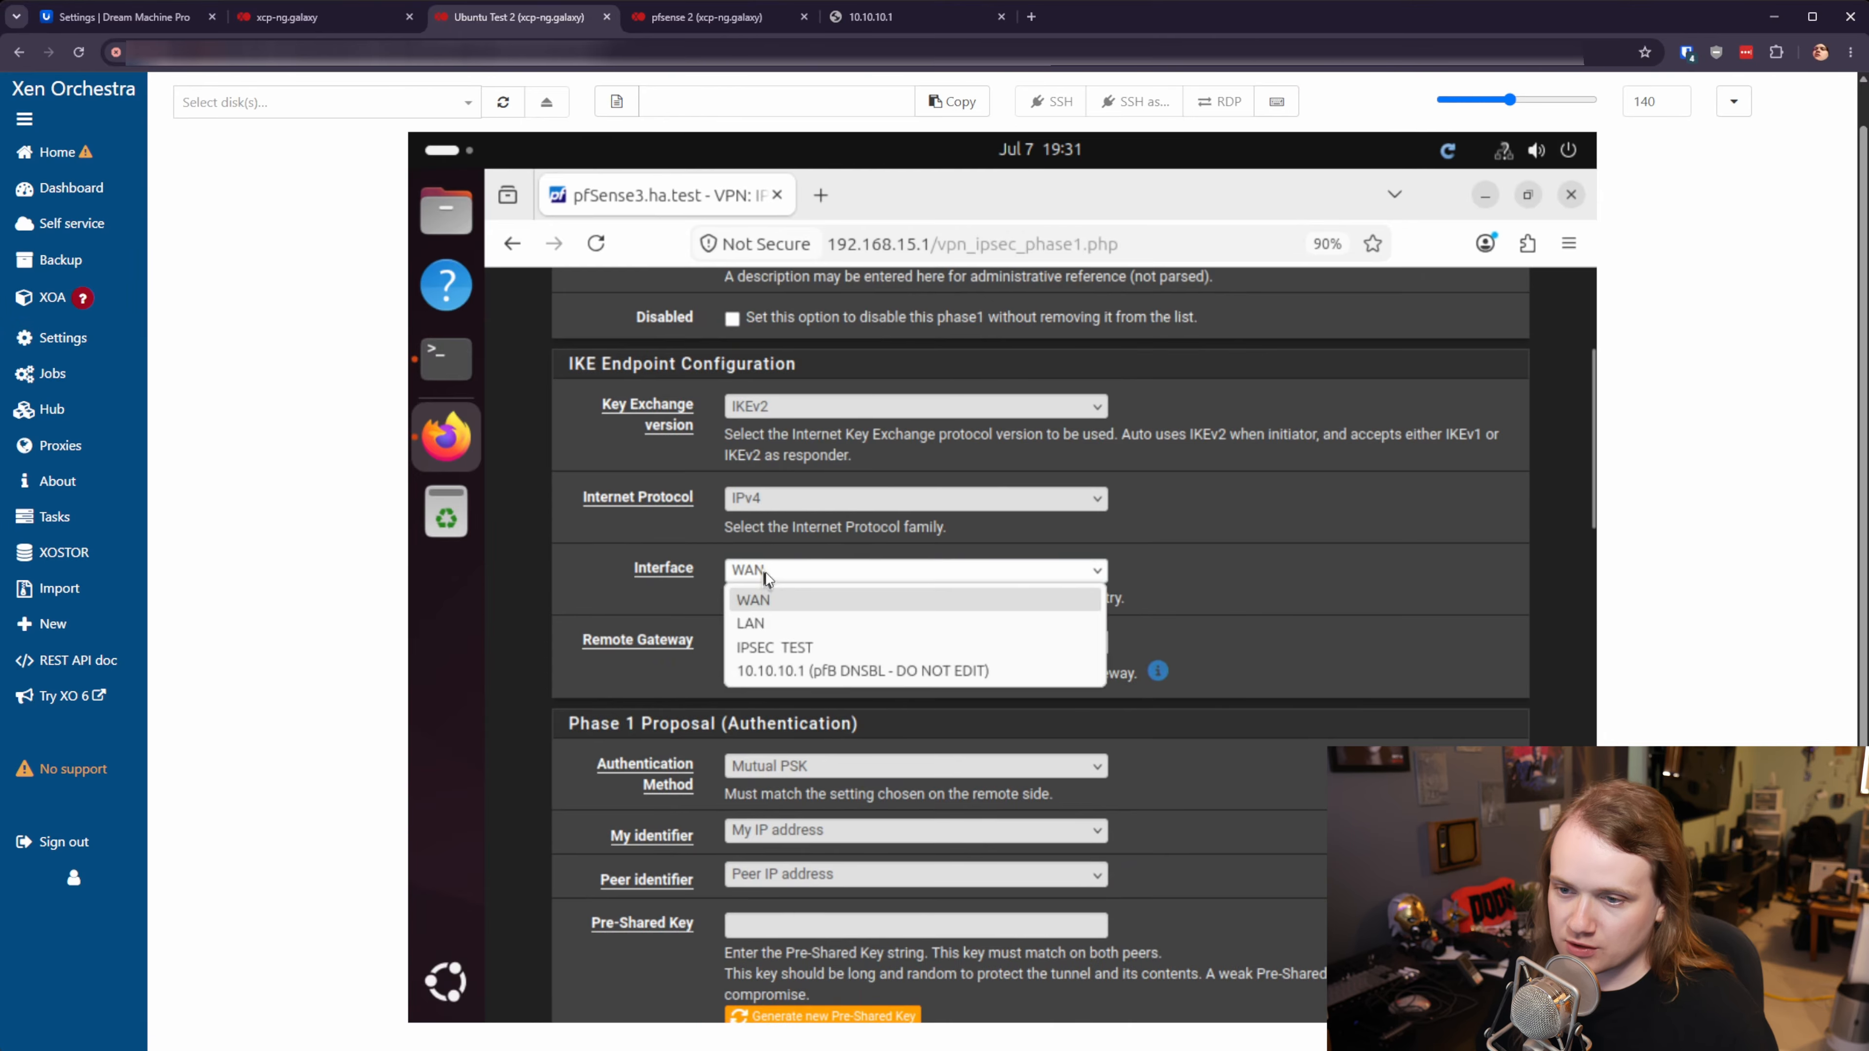
click(789, 648)
- Set remote gateway 192.168.20.10 and fill in the pre-shared key
click(789, 649)
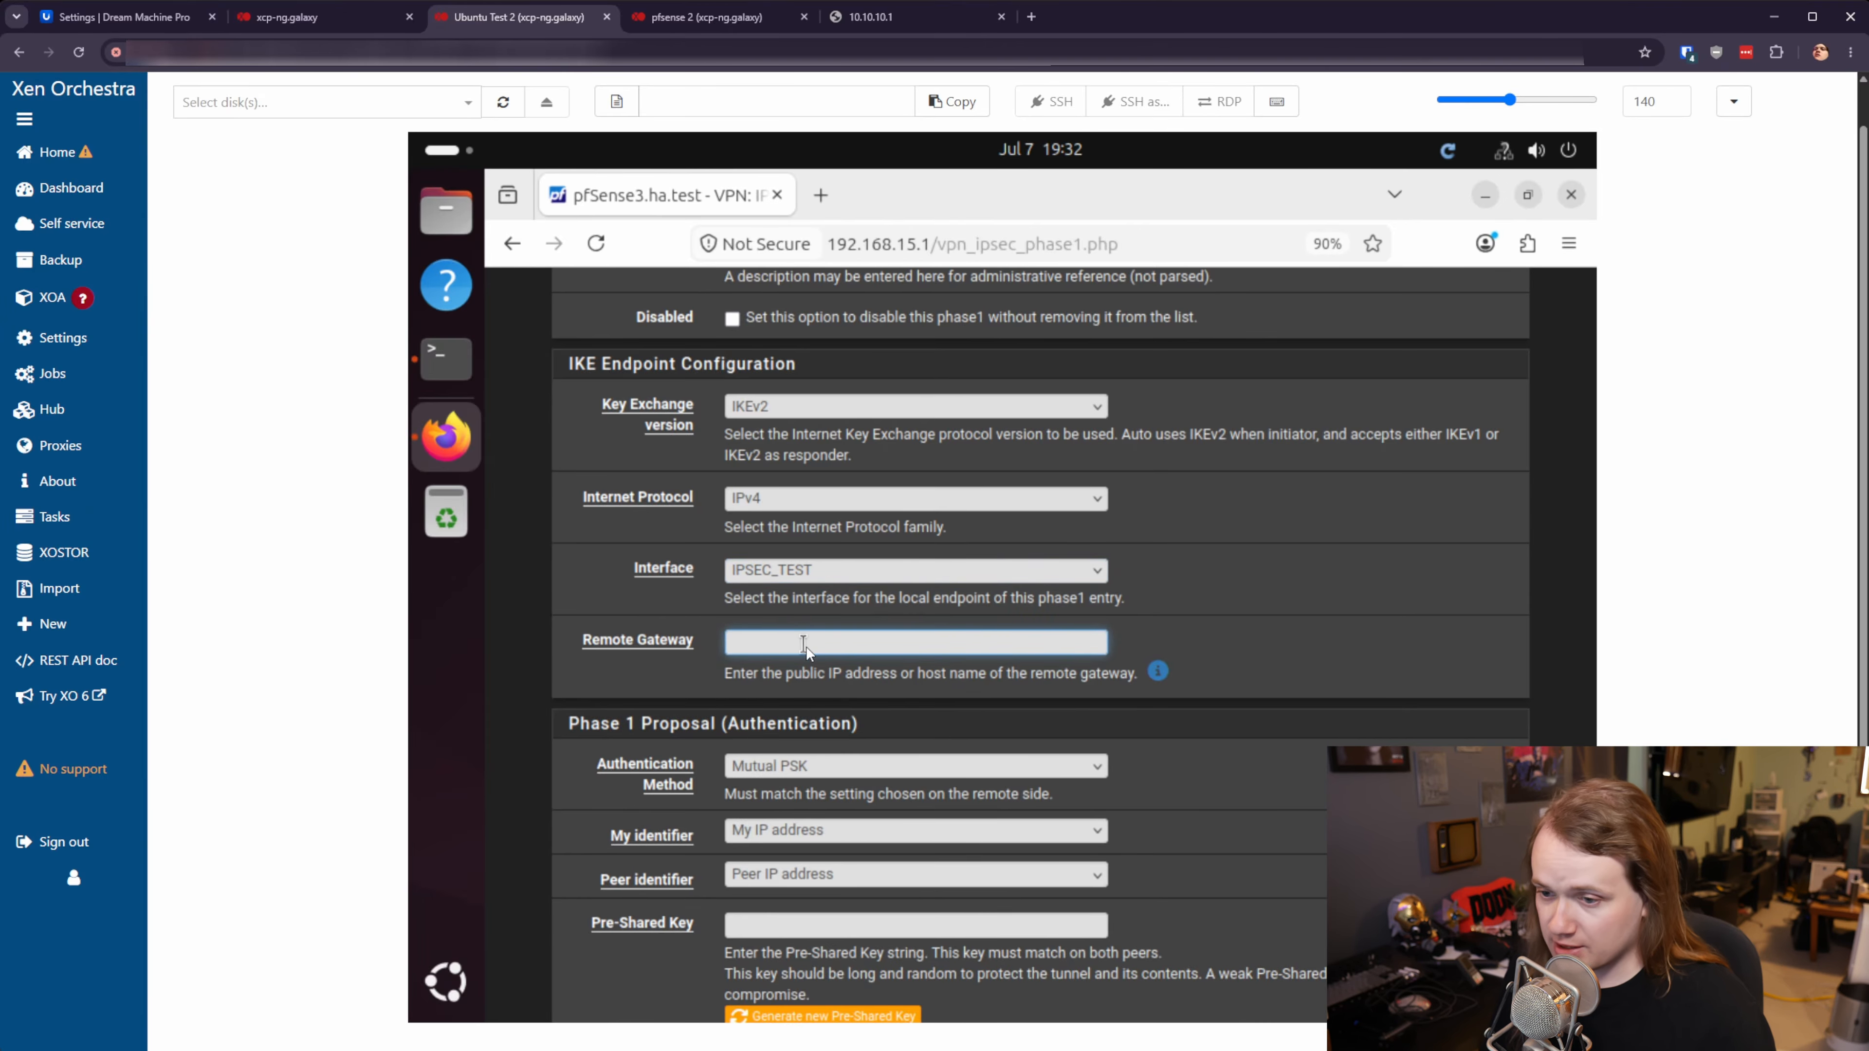
text(192.168.20.10)
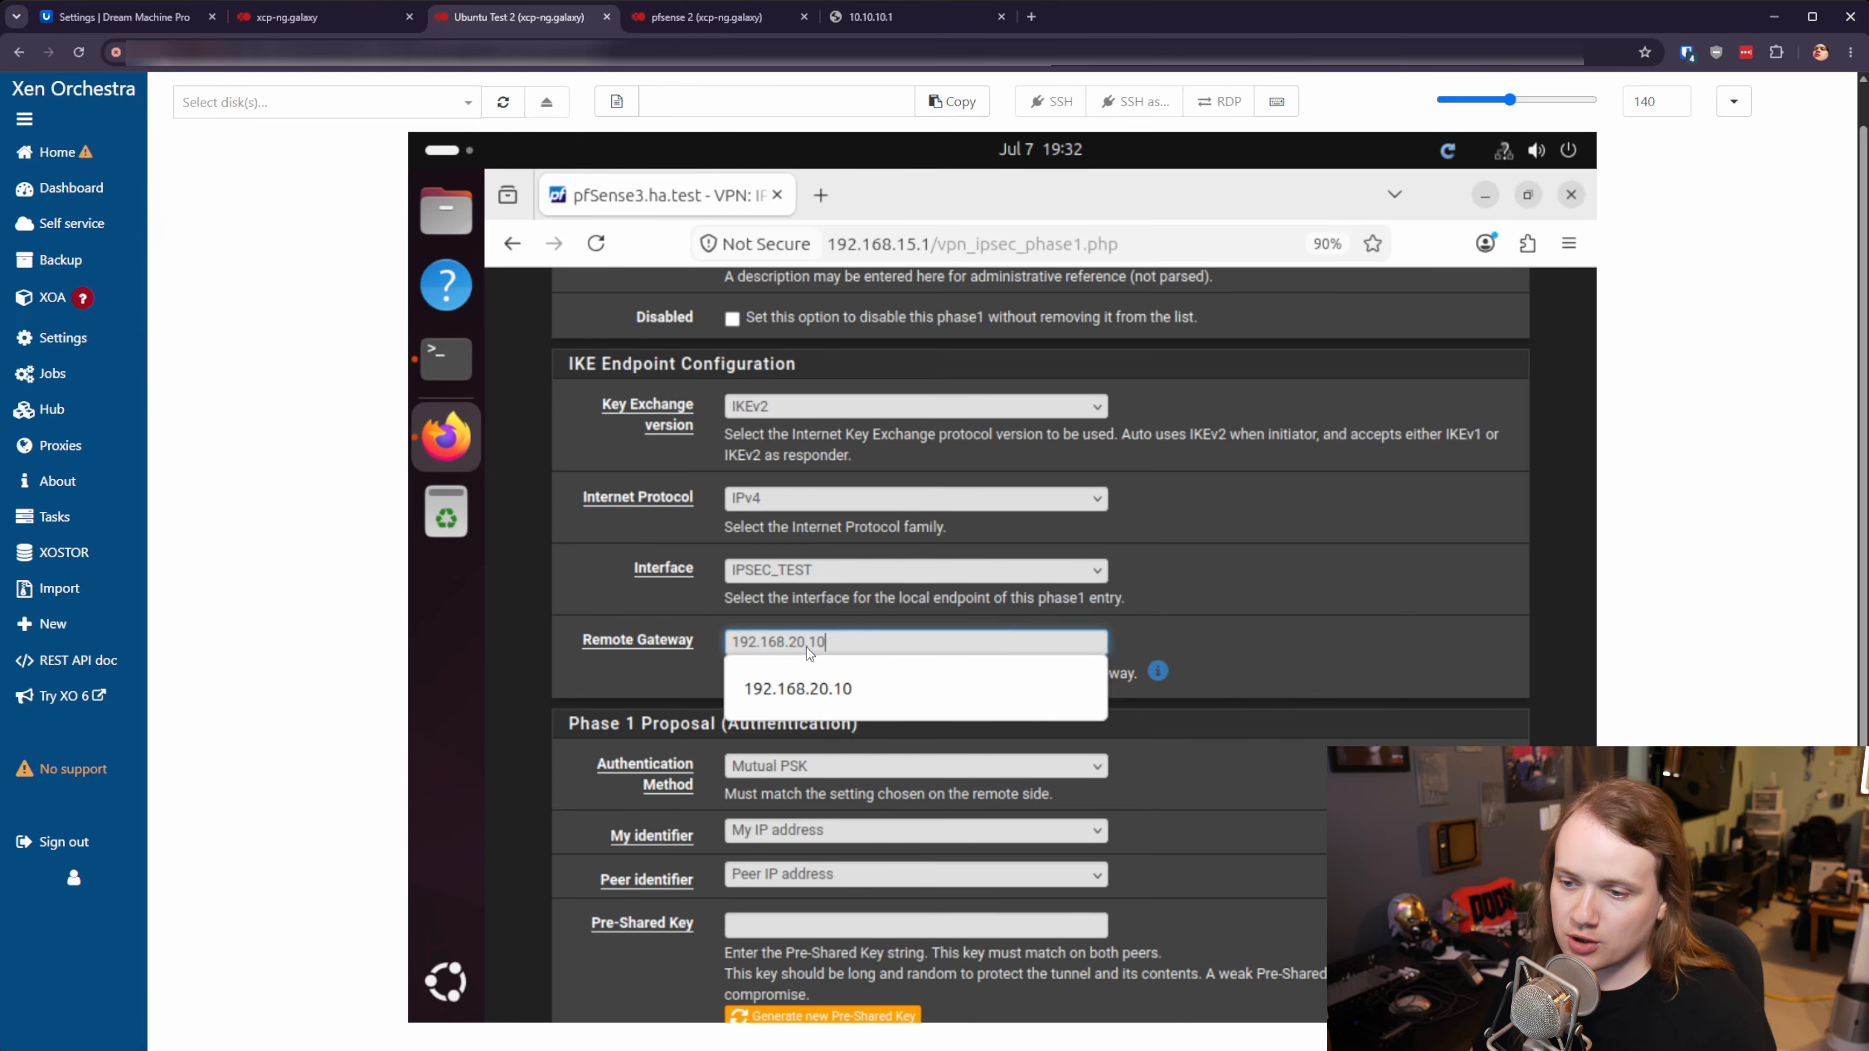
key(Tab)
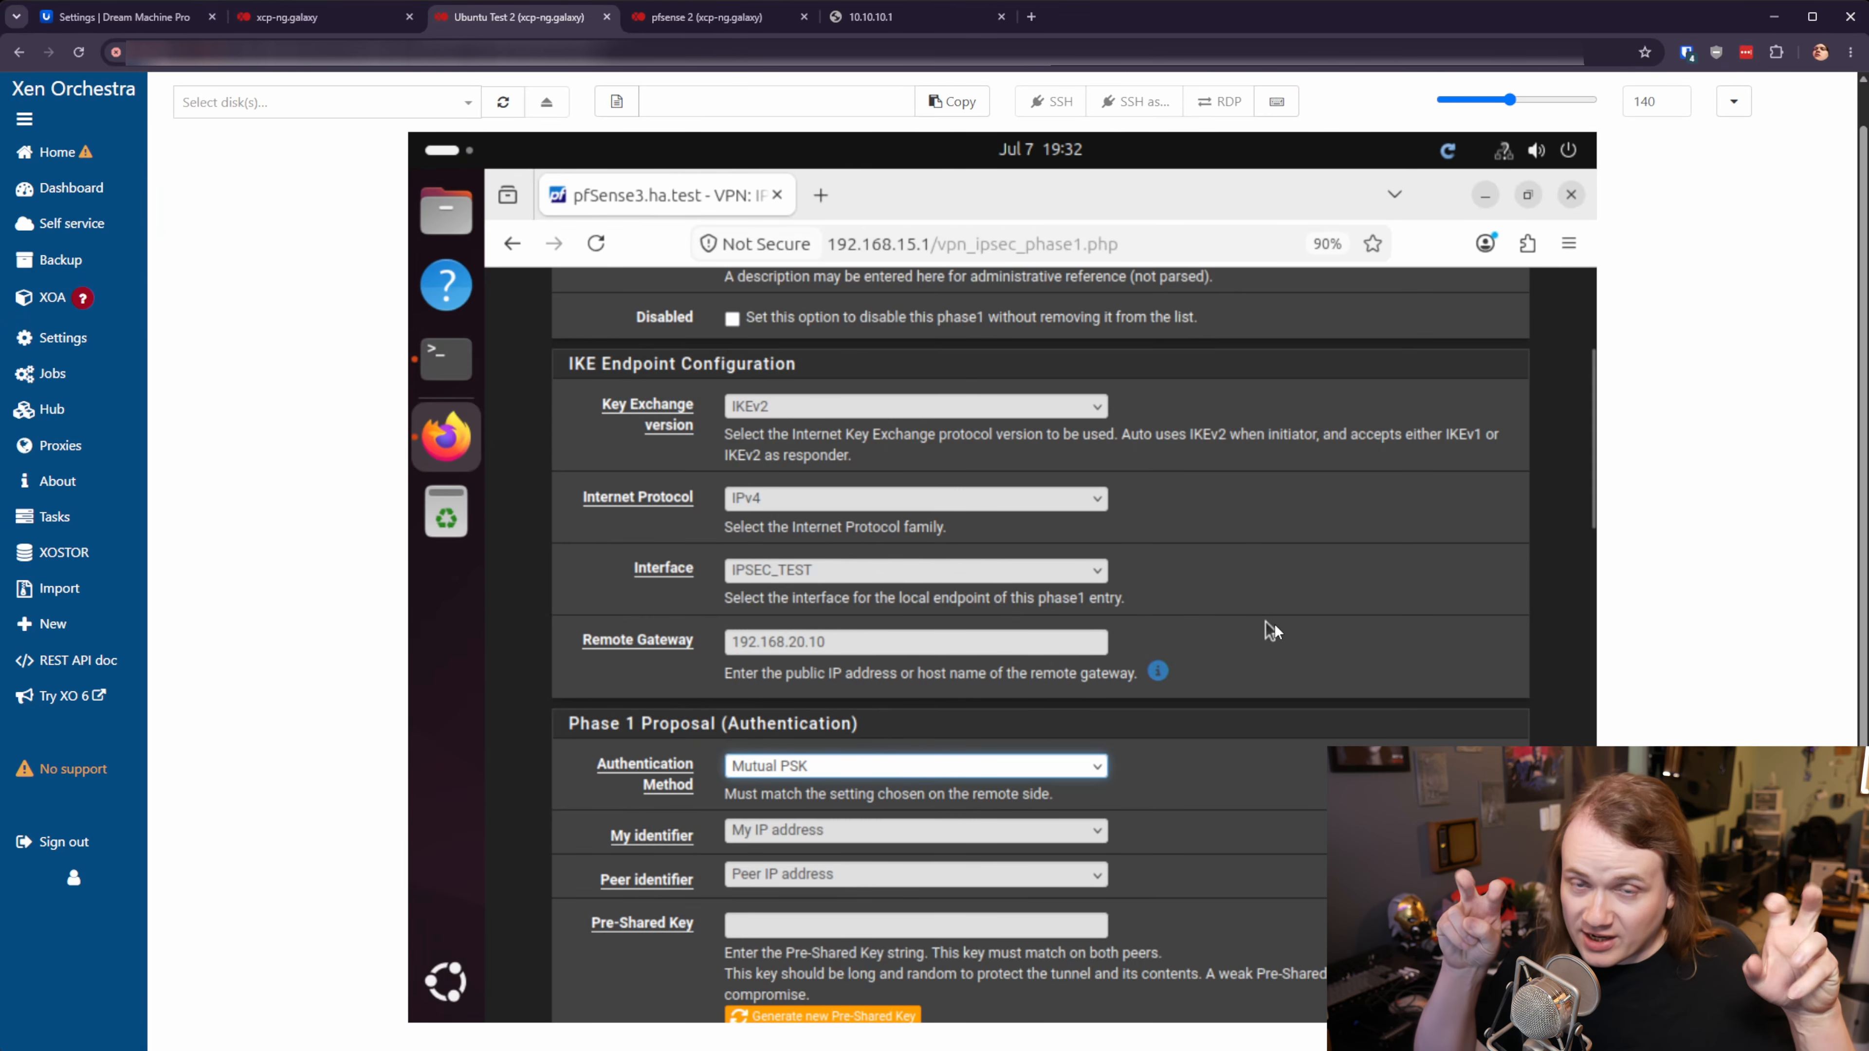
scroll(1250, 655, down, 3)
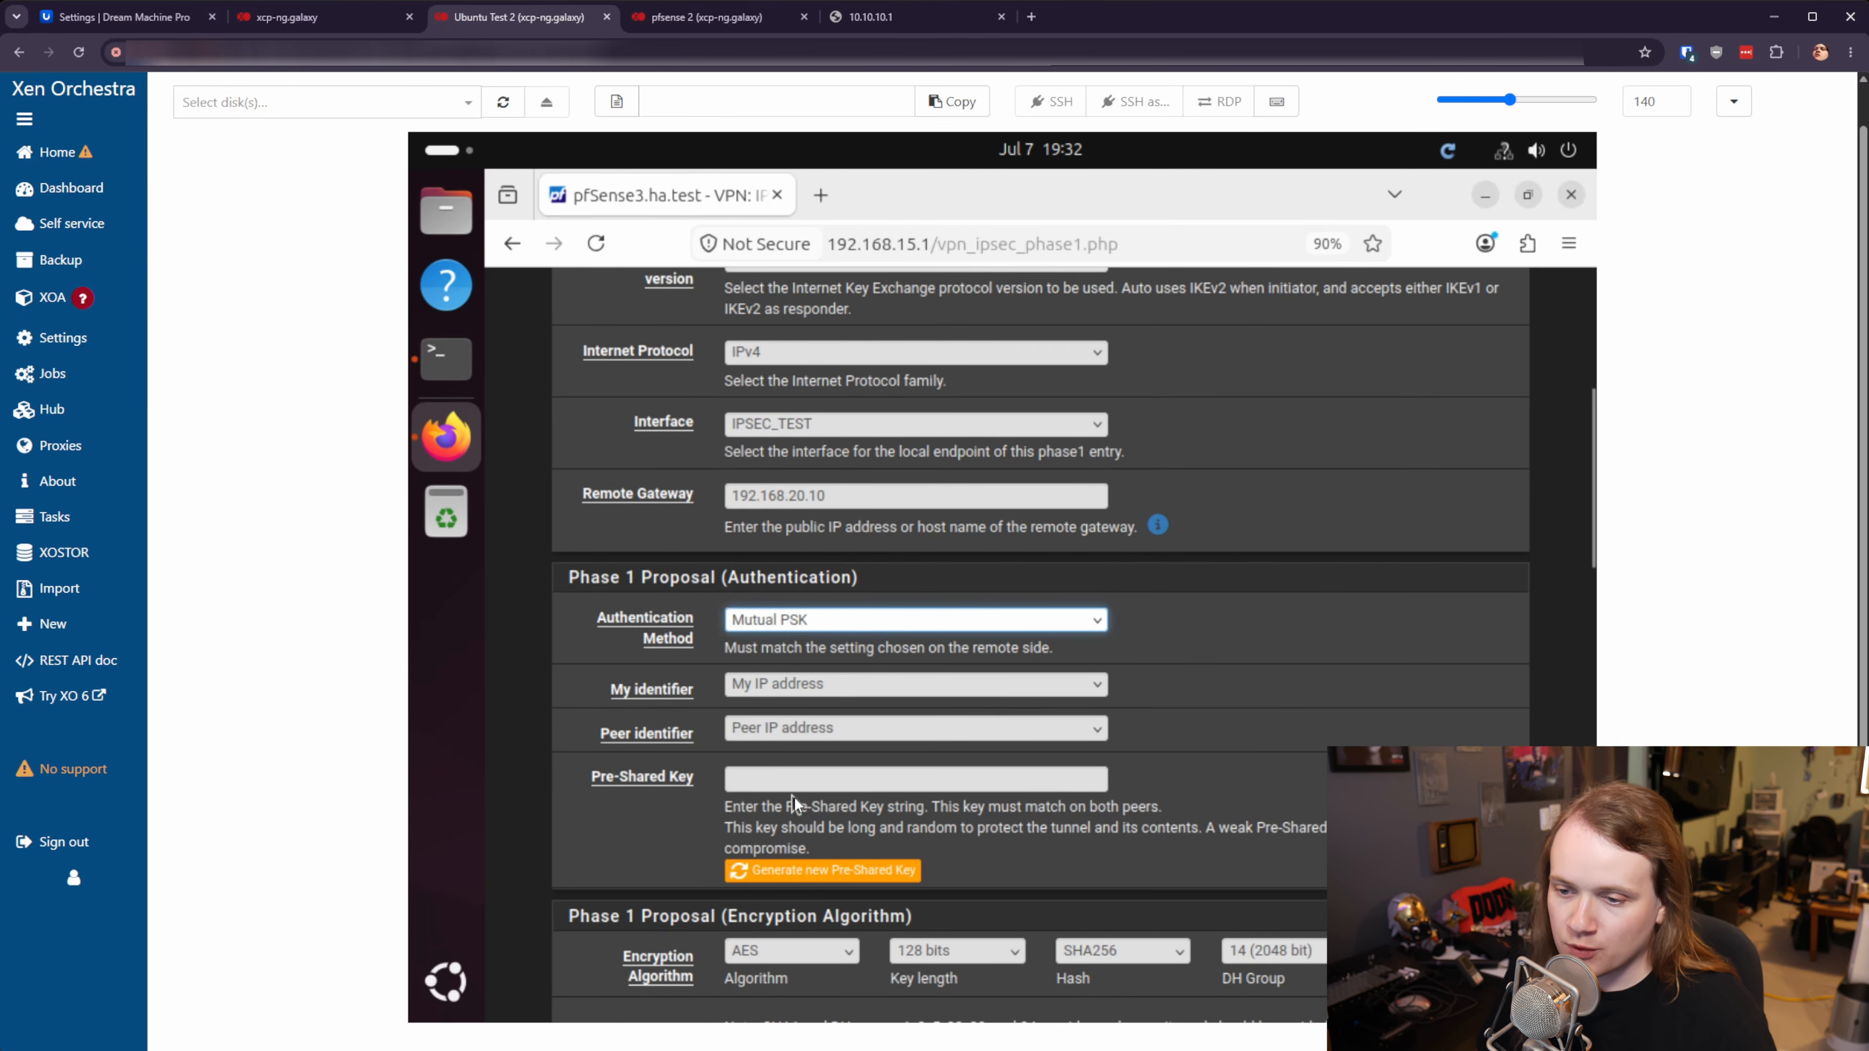
click(783, 781)
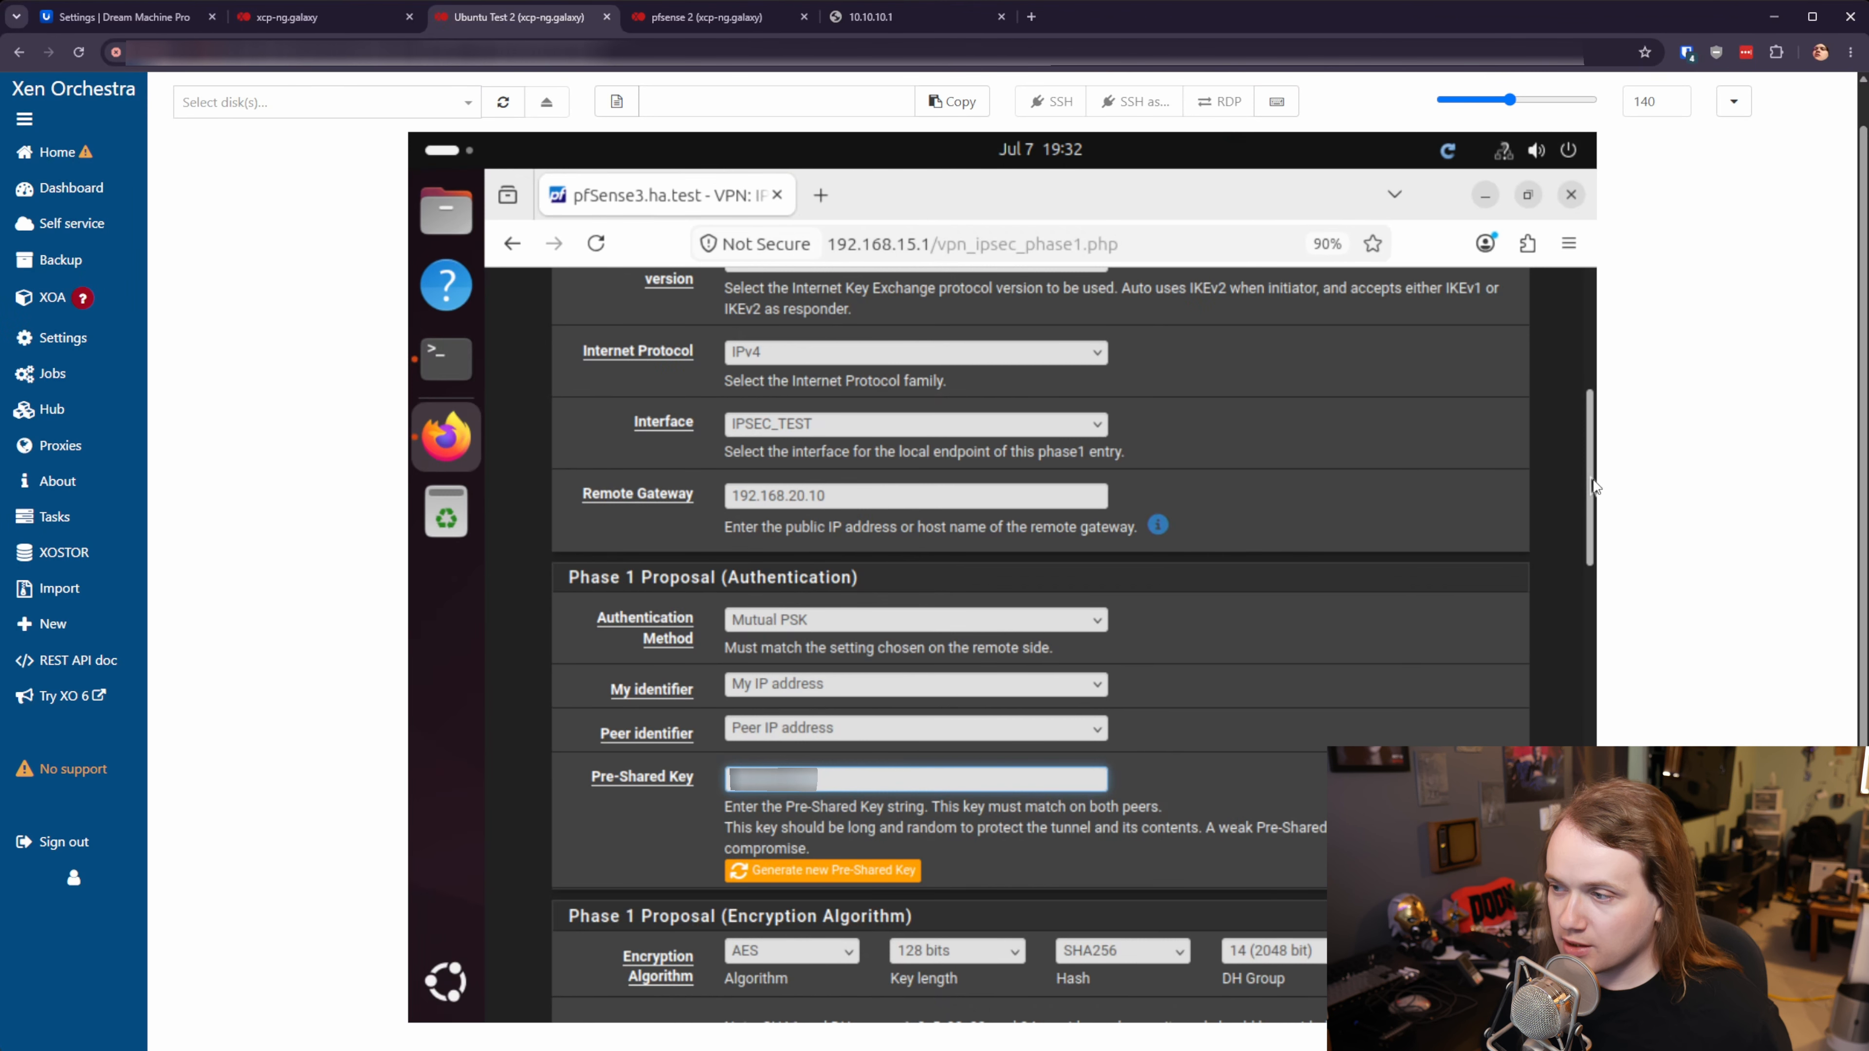
scroll(866, 355, down, 5)
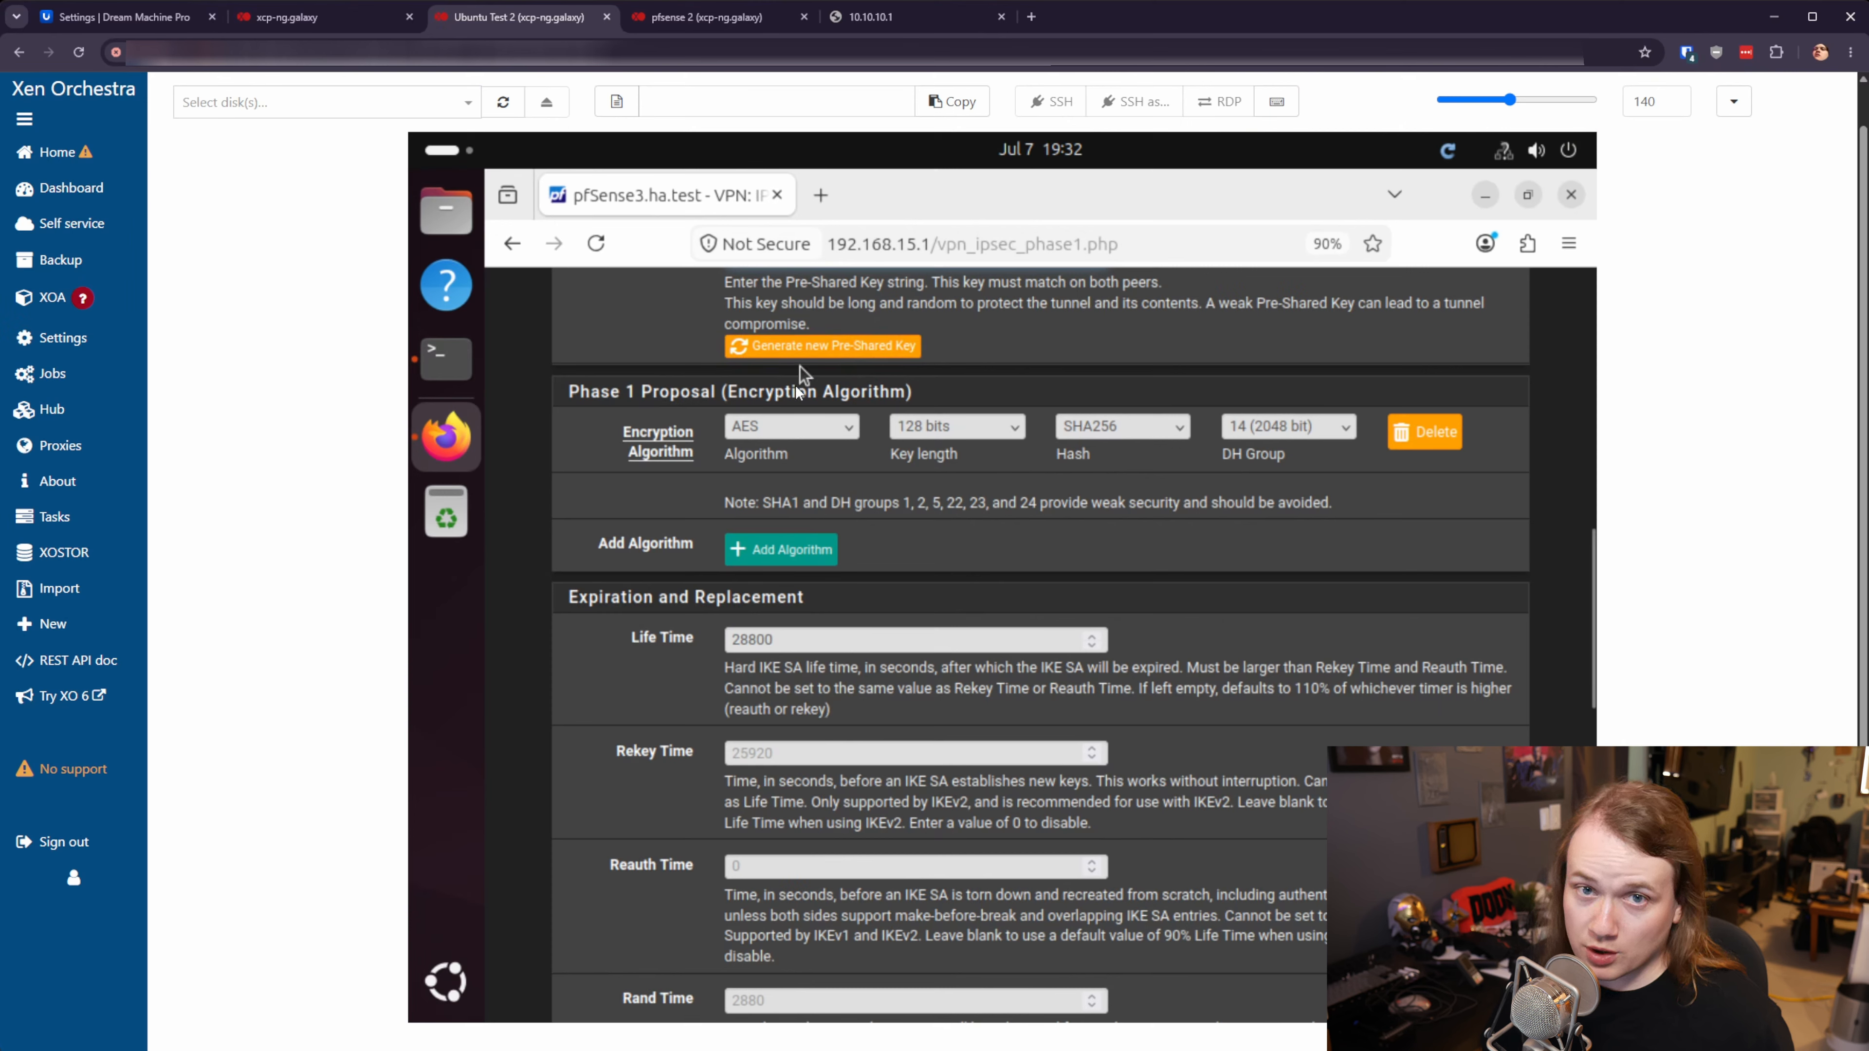
- Set the Phase 1 proposal to AES 256-bit, SHA512 and DH group 21 (nist ecp521)
click(786, 434)
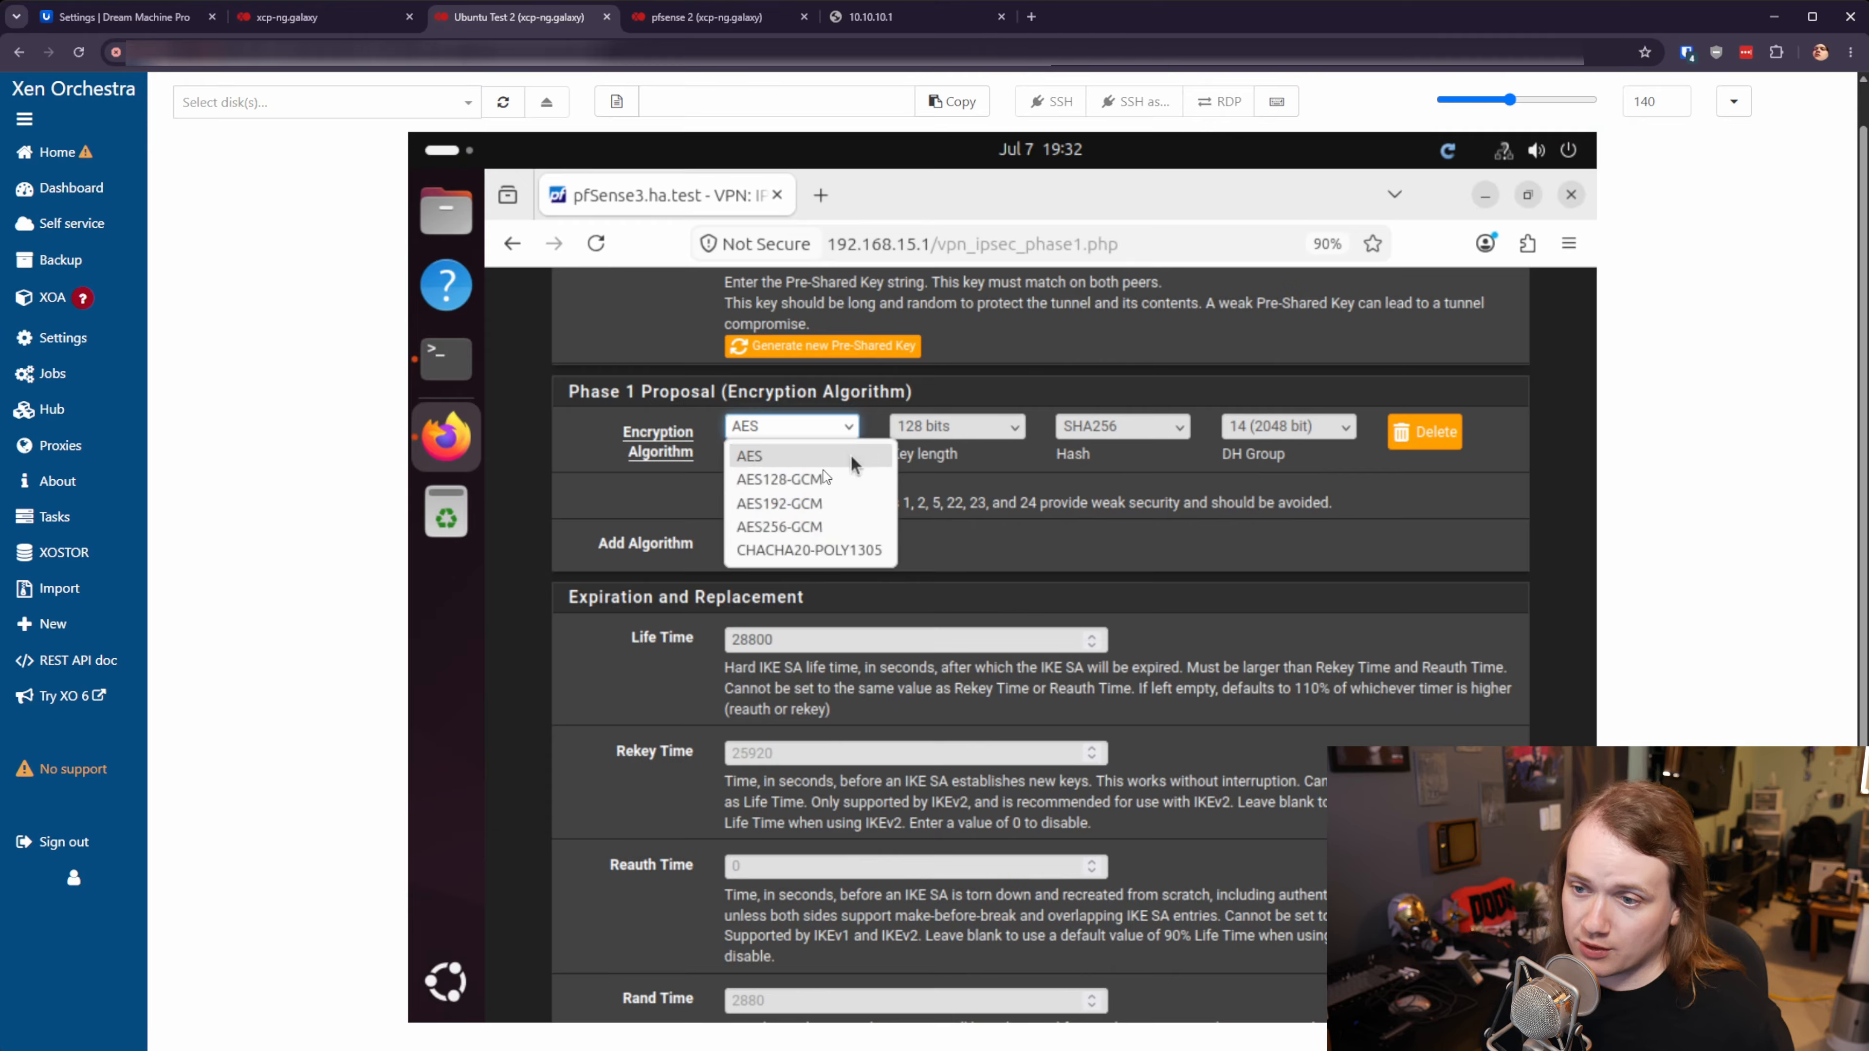
click(978, 431)
click(979, 431)
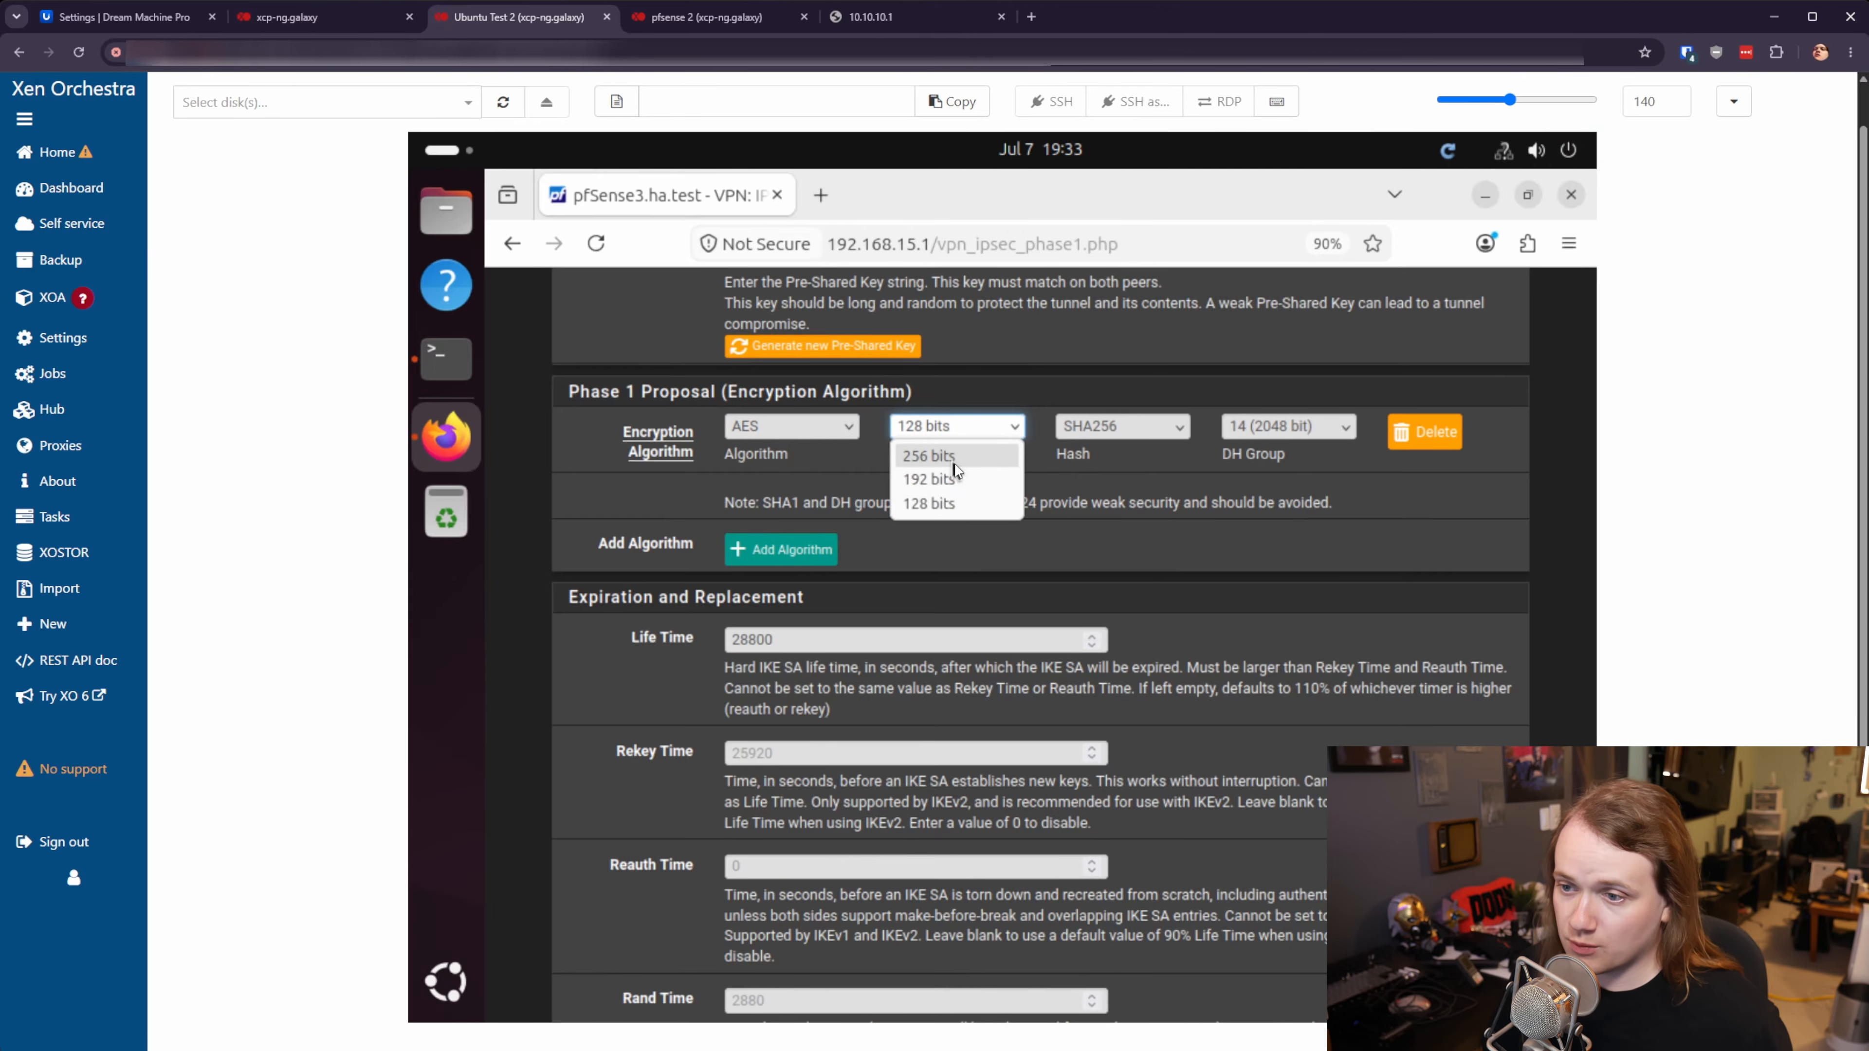
click(942, 457)
click(1118, 436)
click(1160, 512)
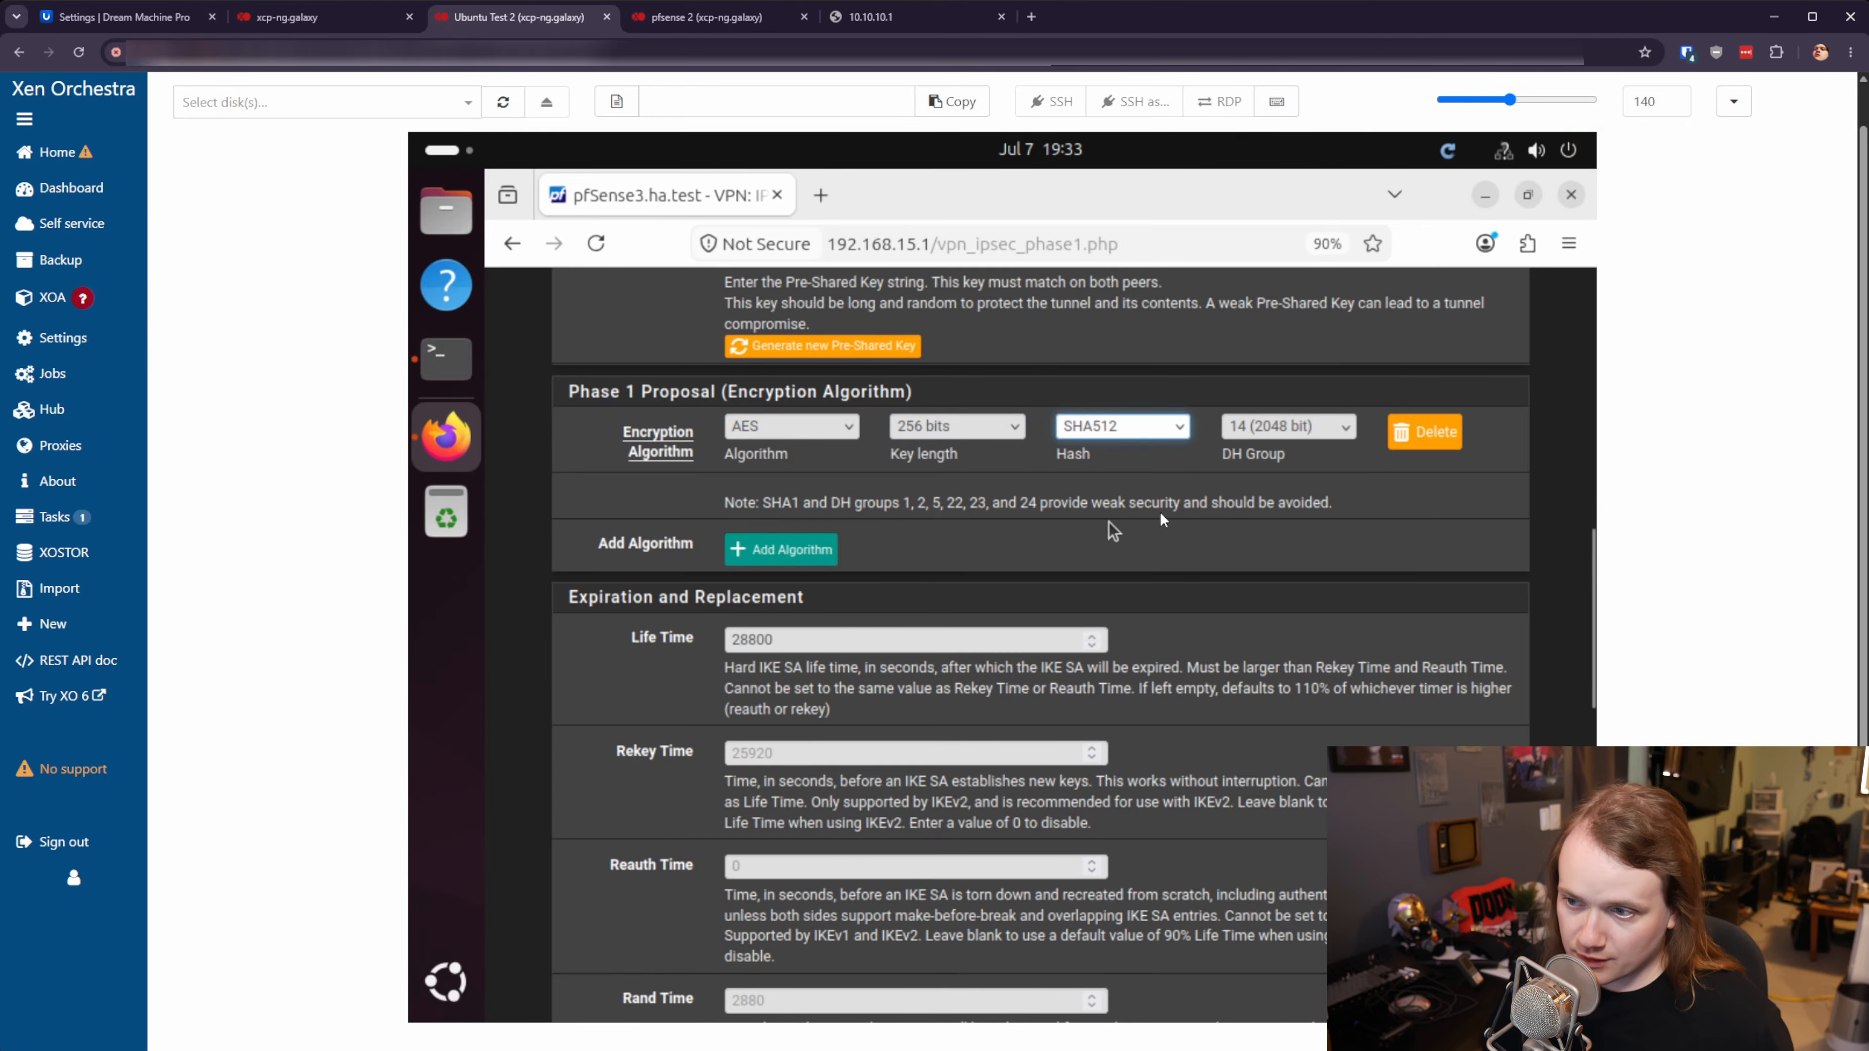
click(1266, 433)
click(1316, 691)
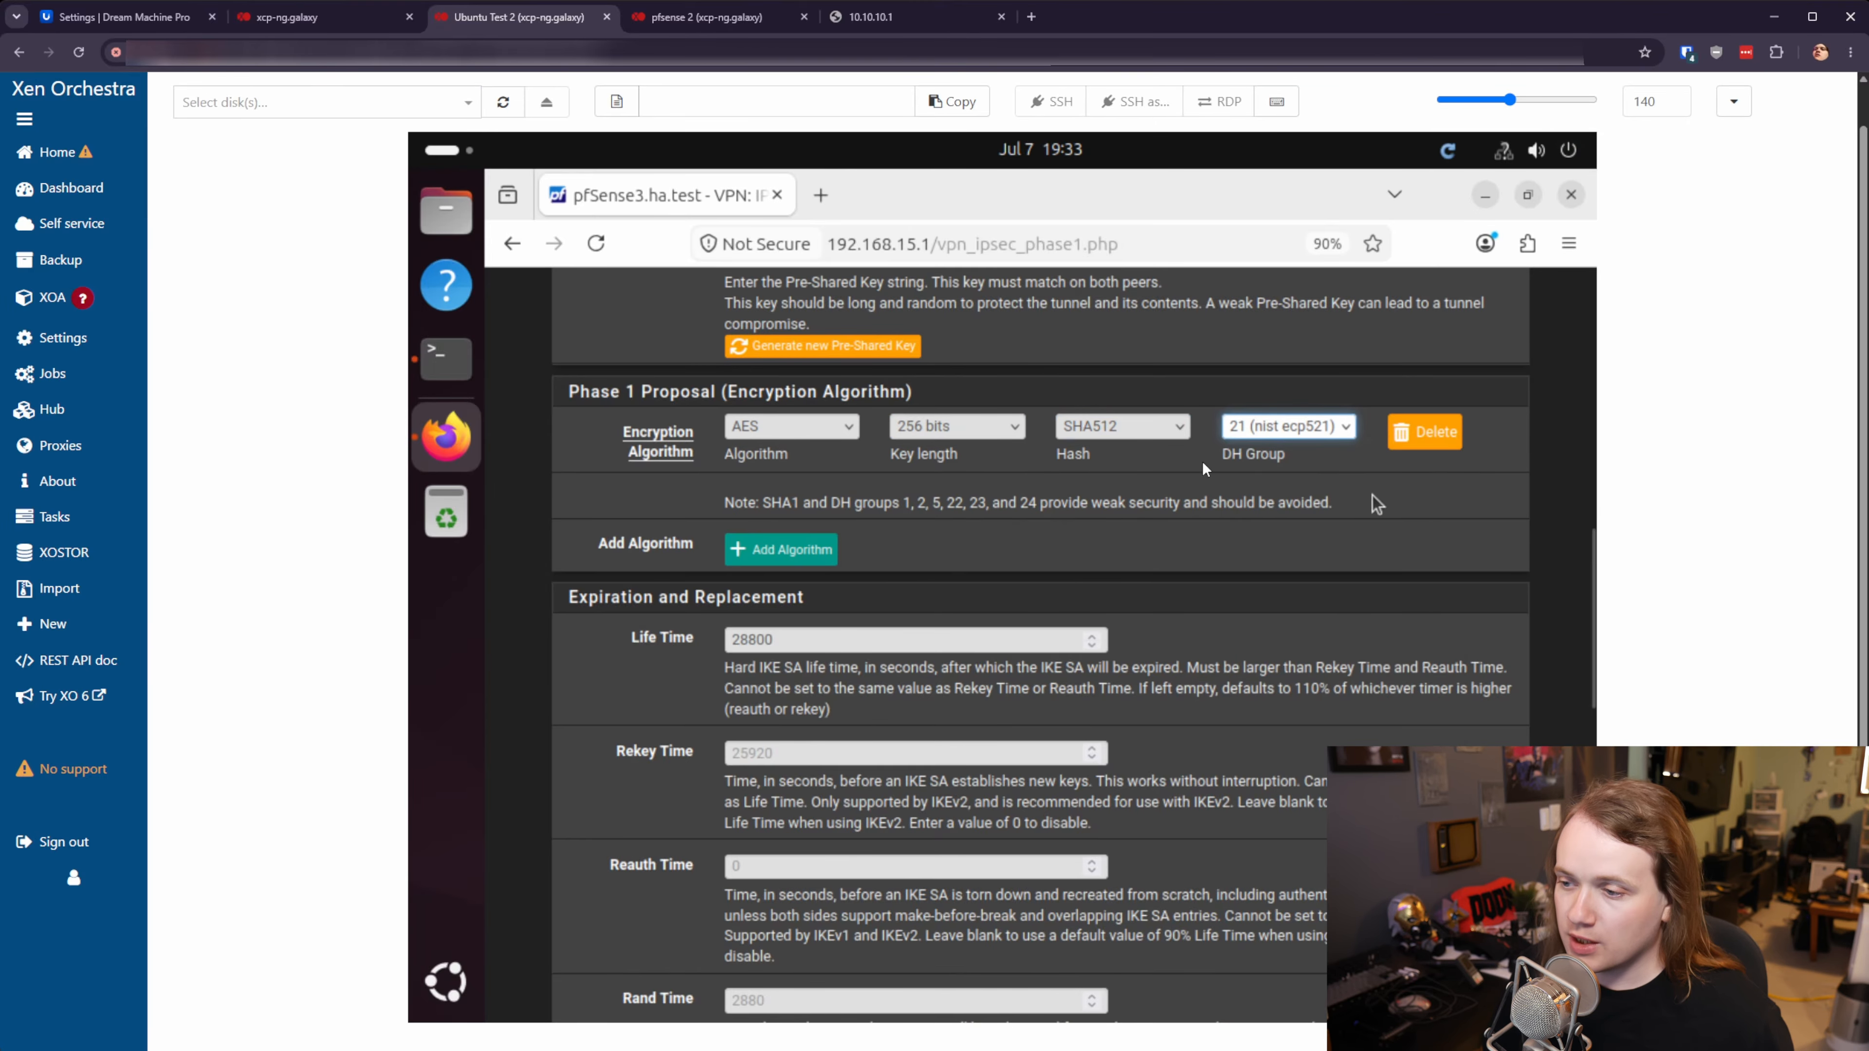
scroll(1059, 689, down, 3)
scroll(1039, 691, down, 10)
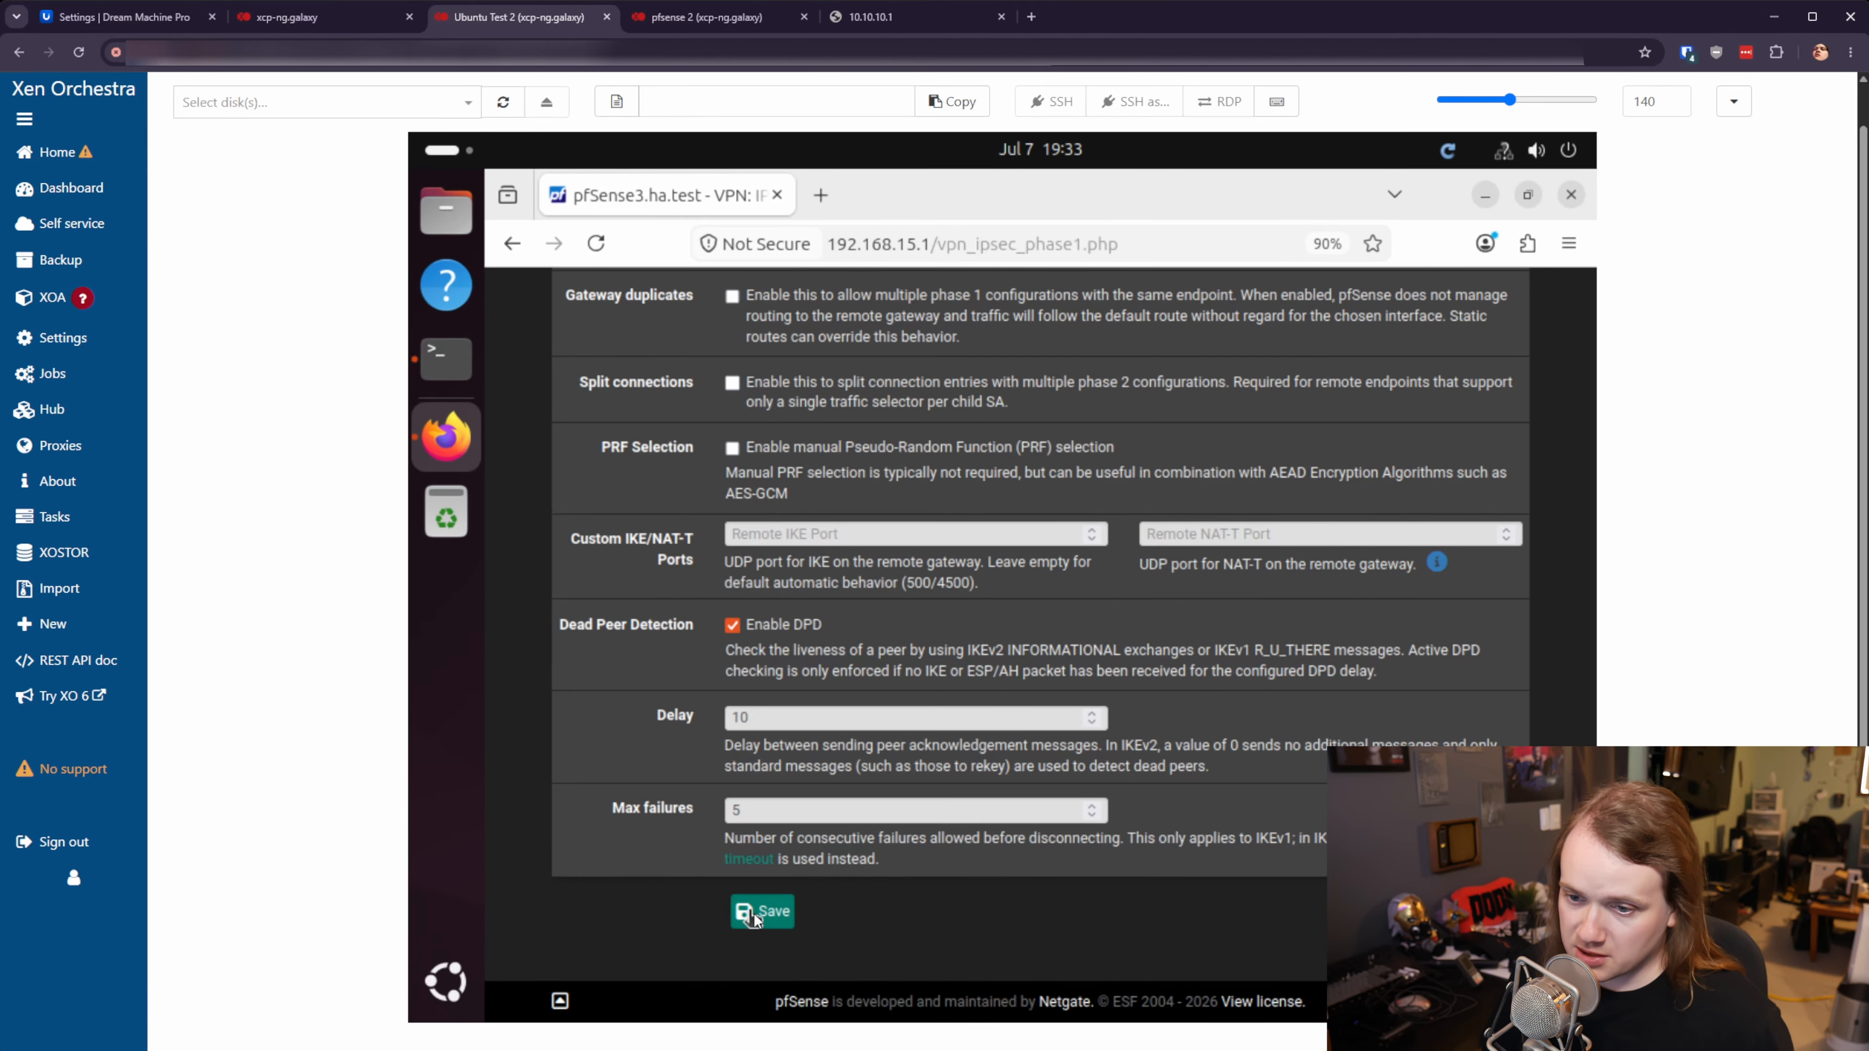
scroll(942, 681, up, 4)
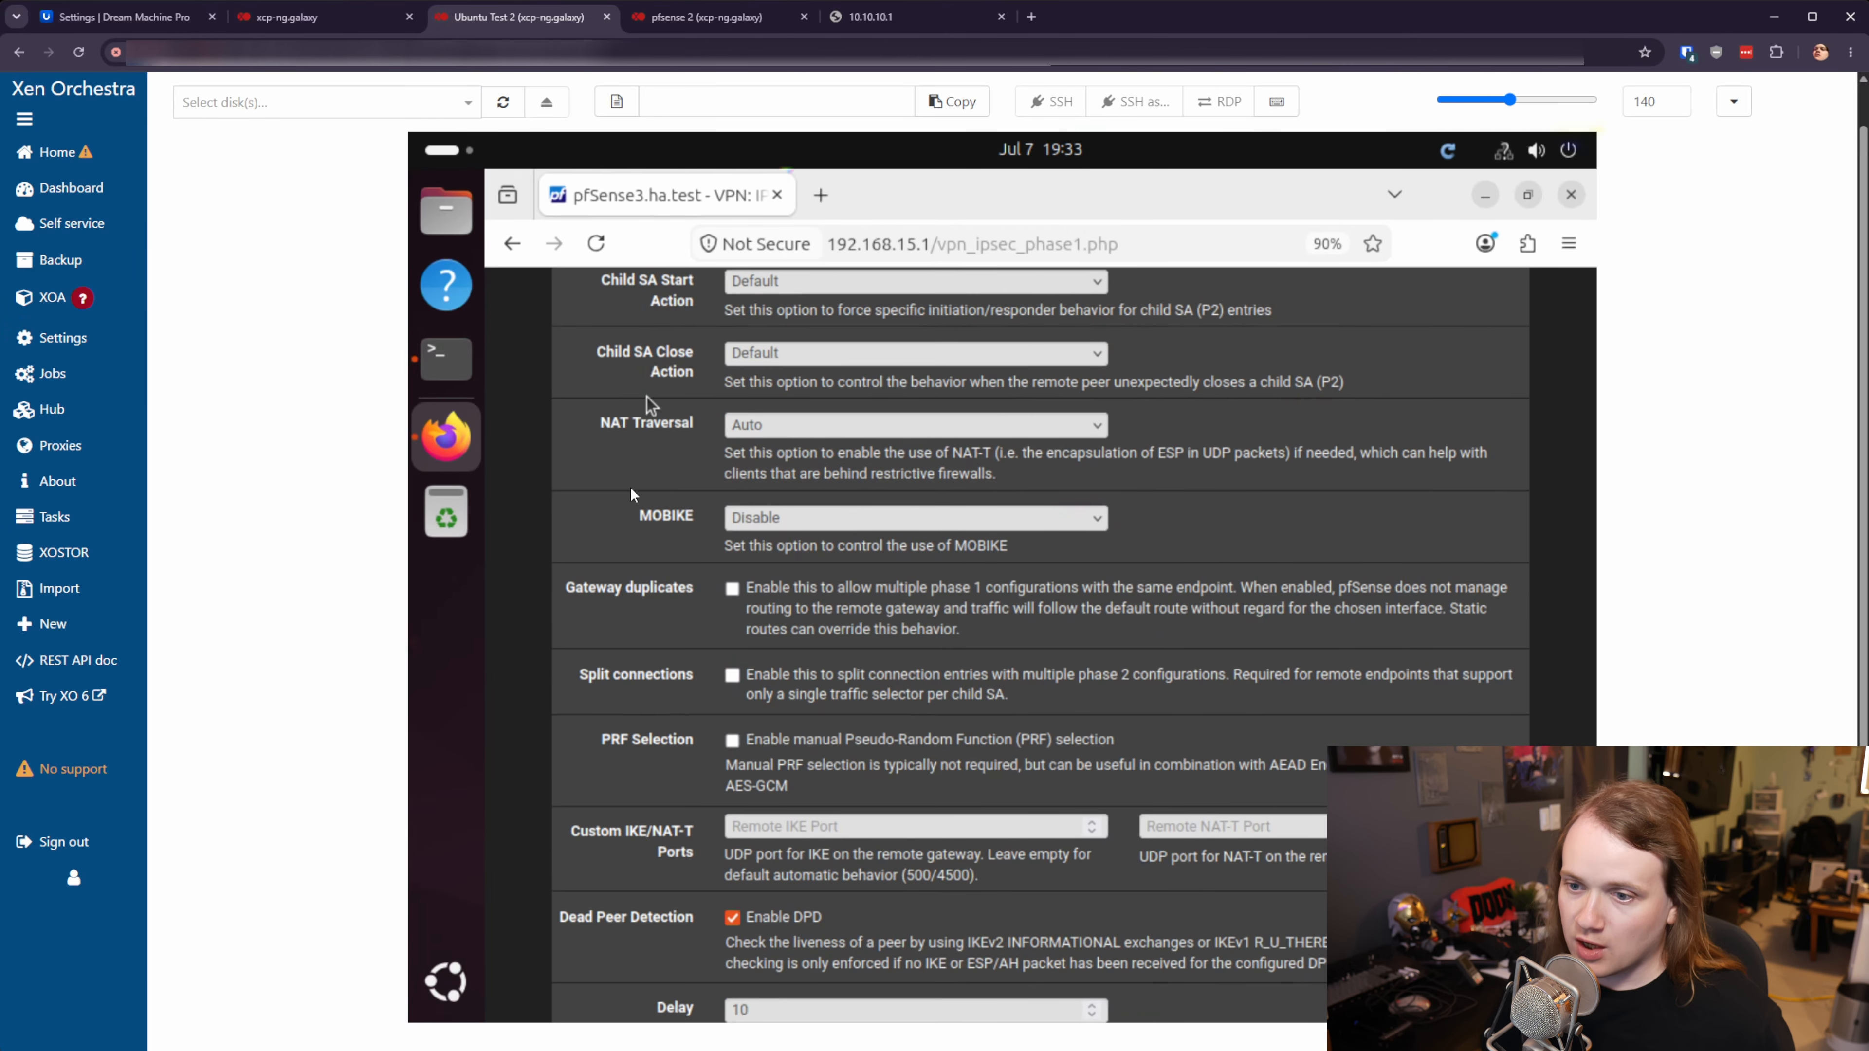
scroll(1104, 780, down, 4)
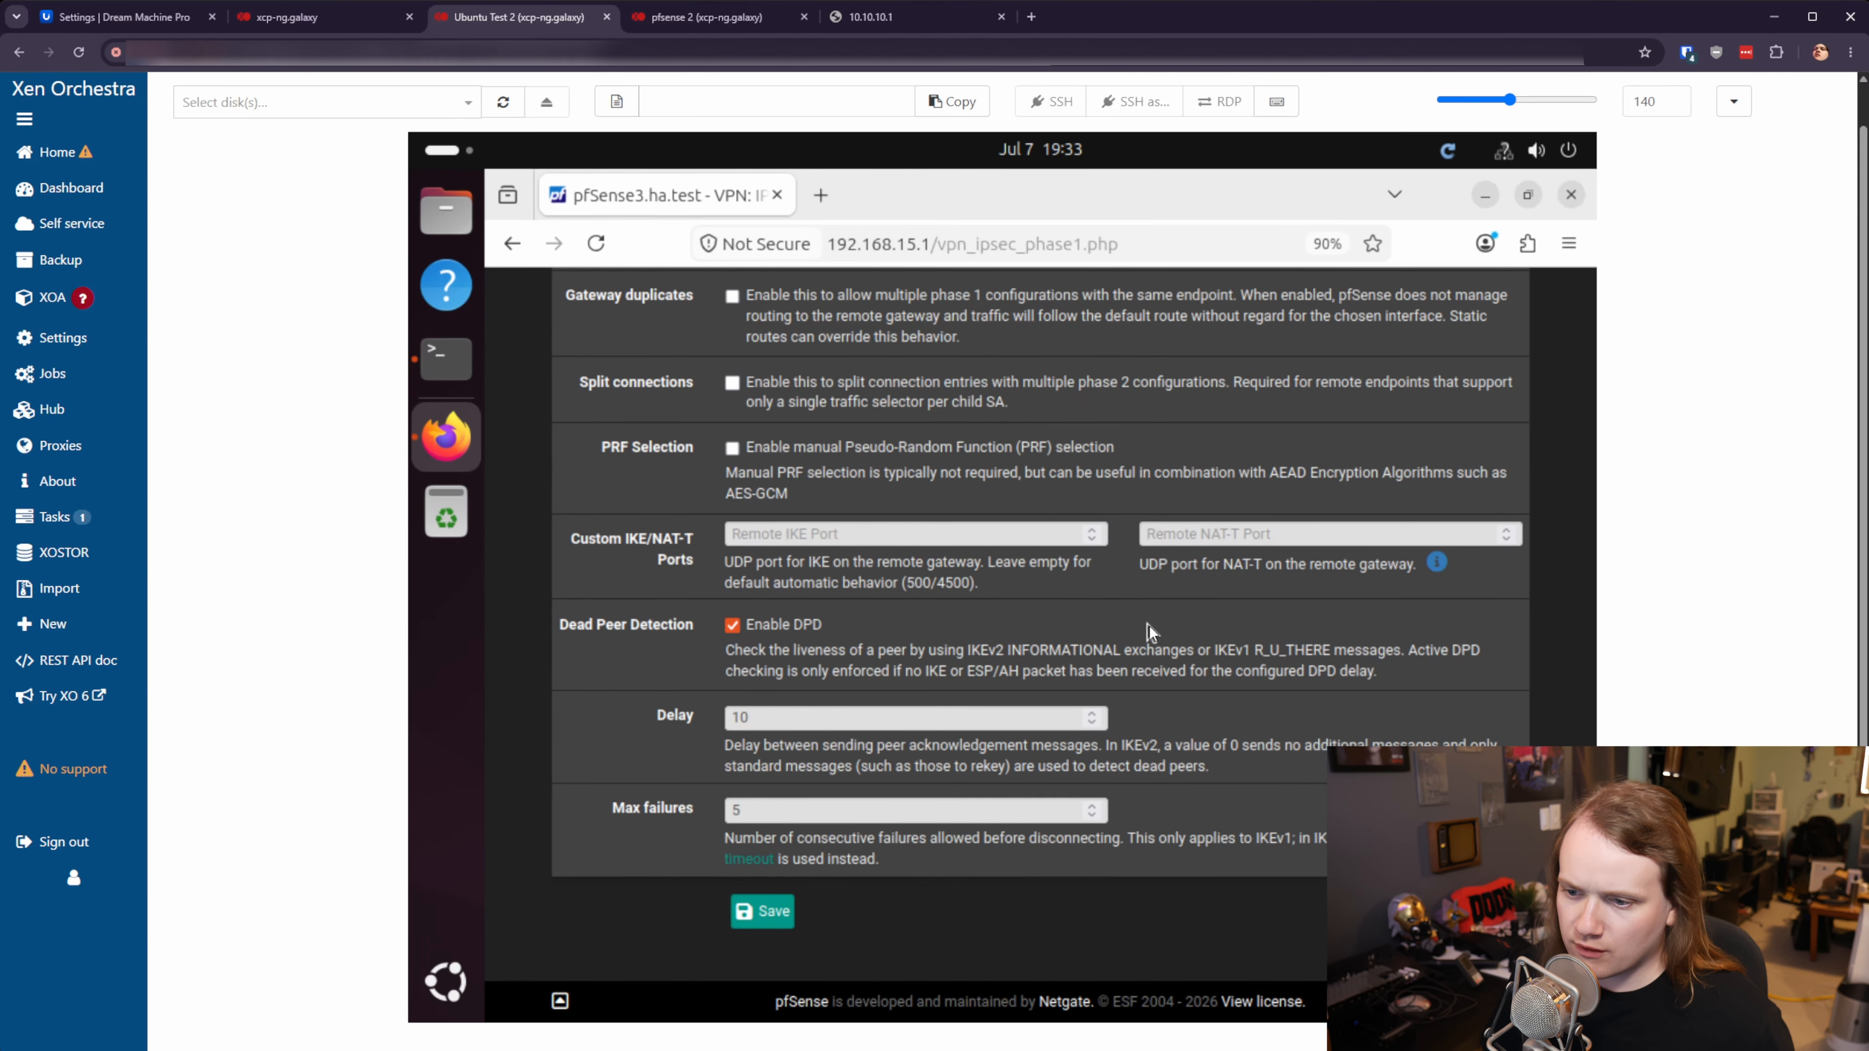
- Save Phase 1 and add a Phase 2 entry described as IPsec_TestP2
click(765, 915)
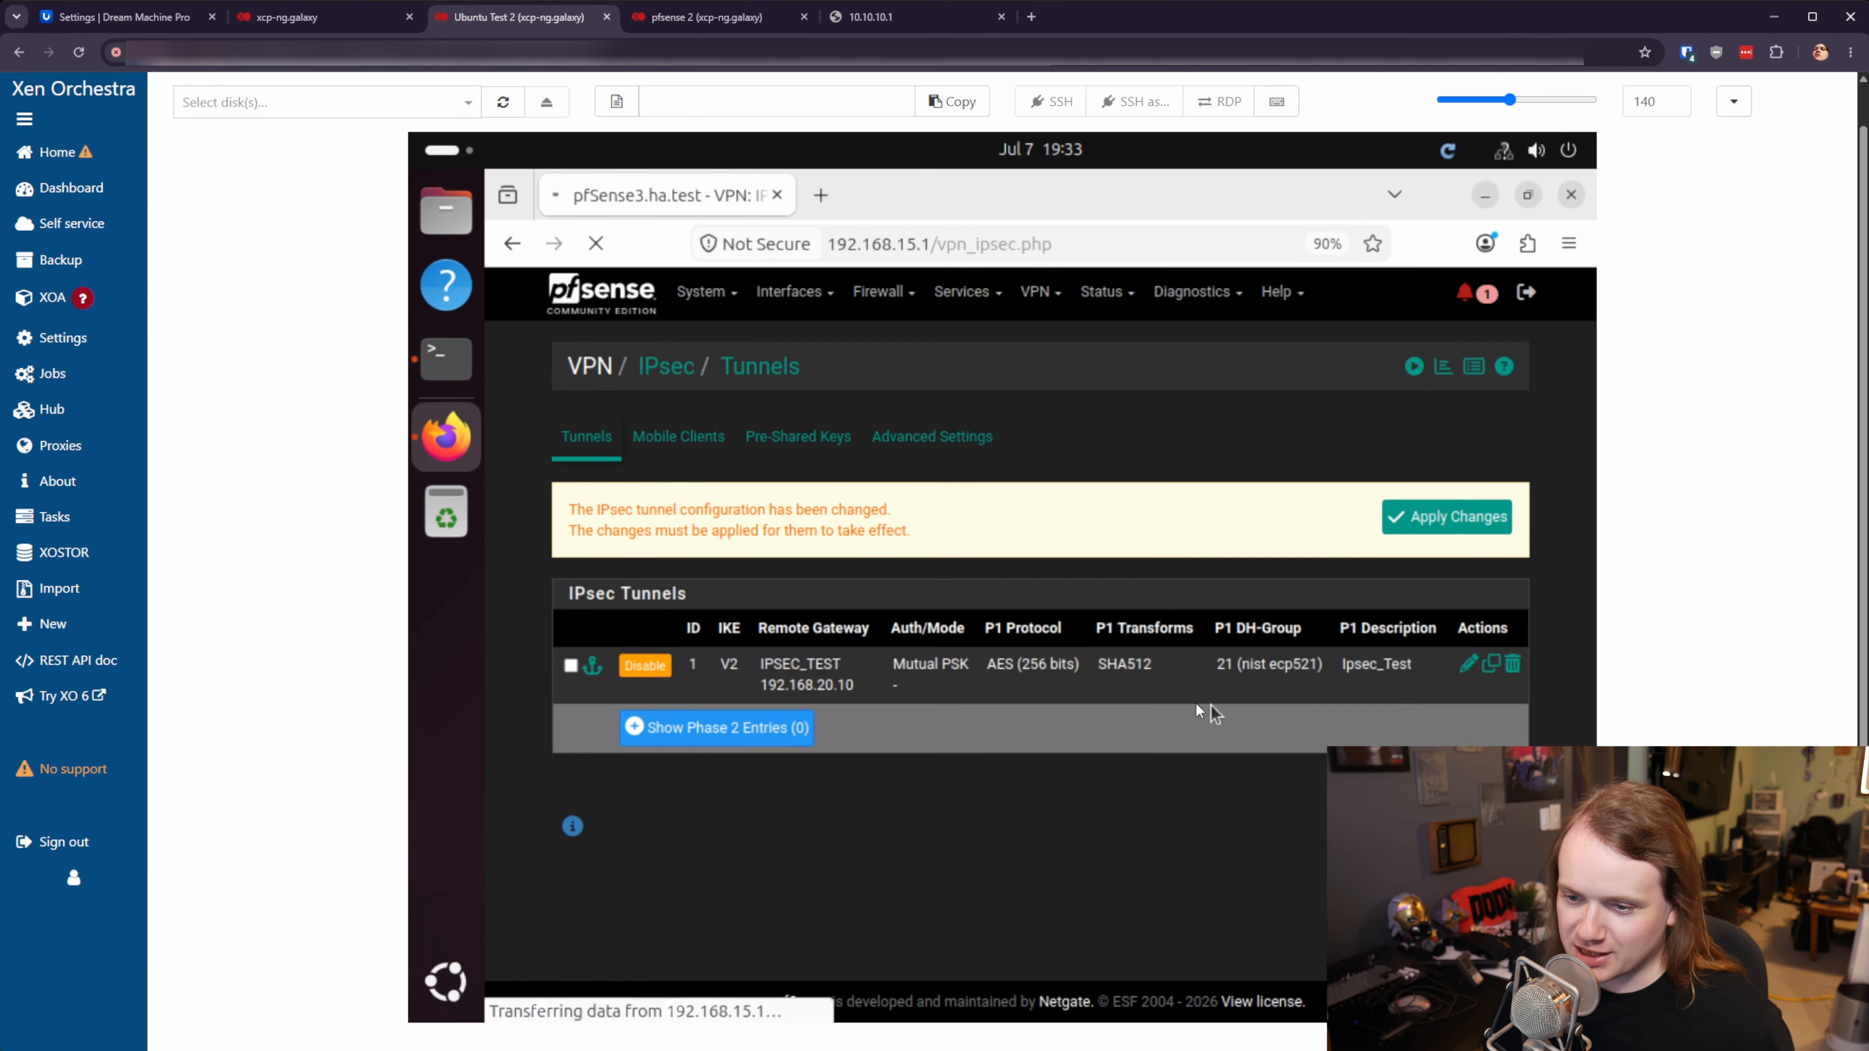
click(766, 730)
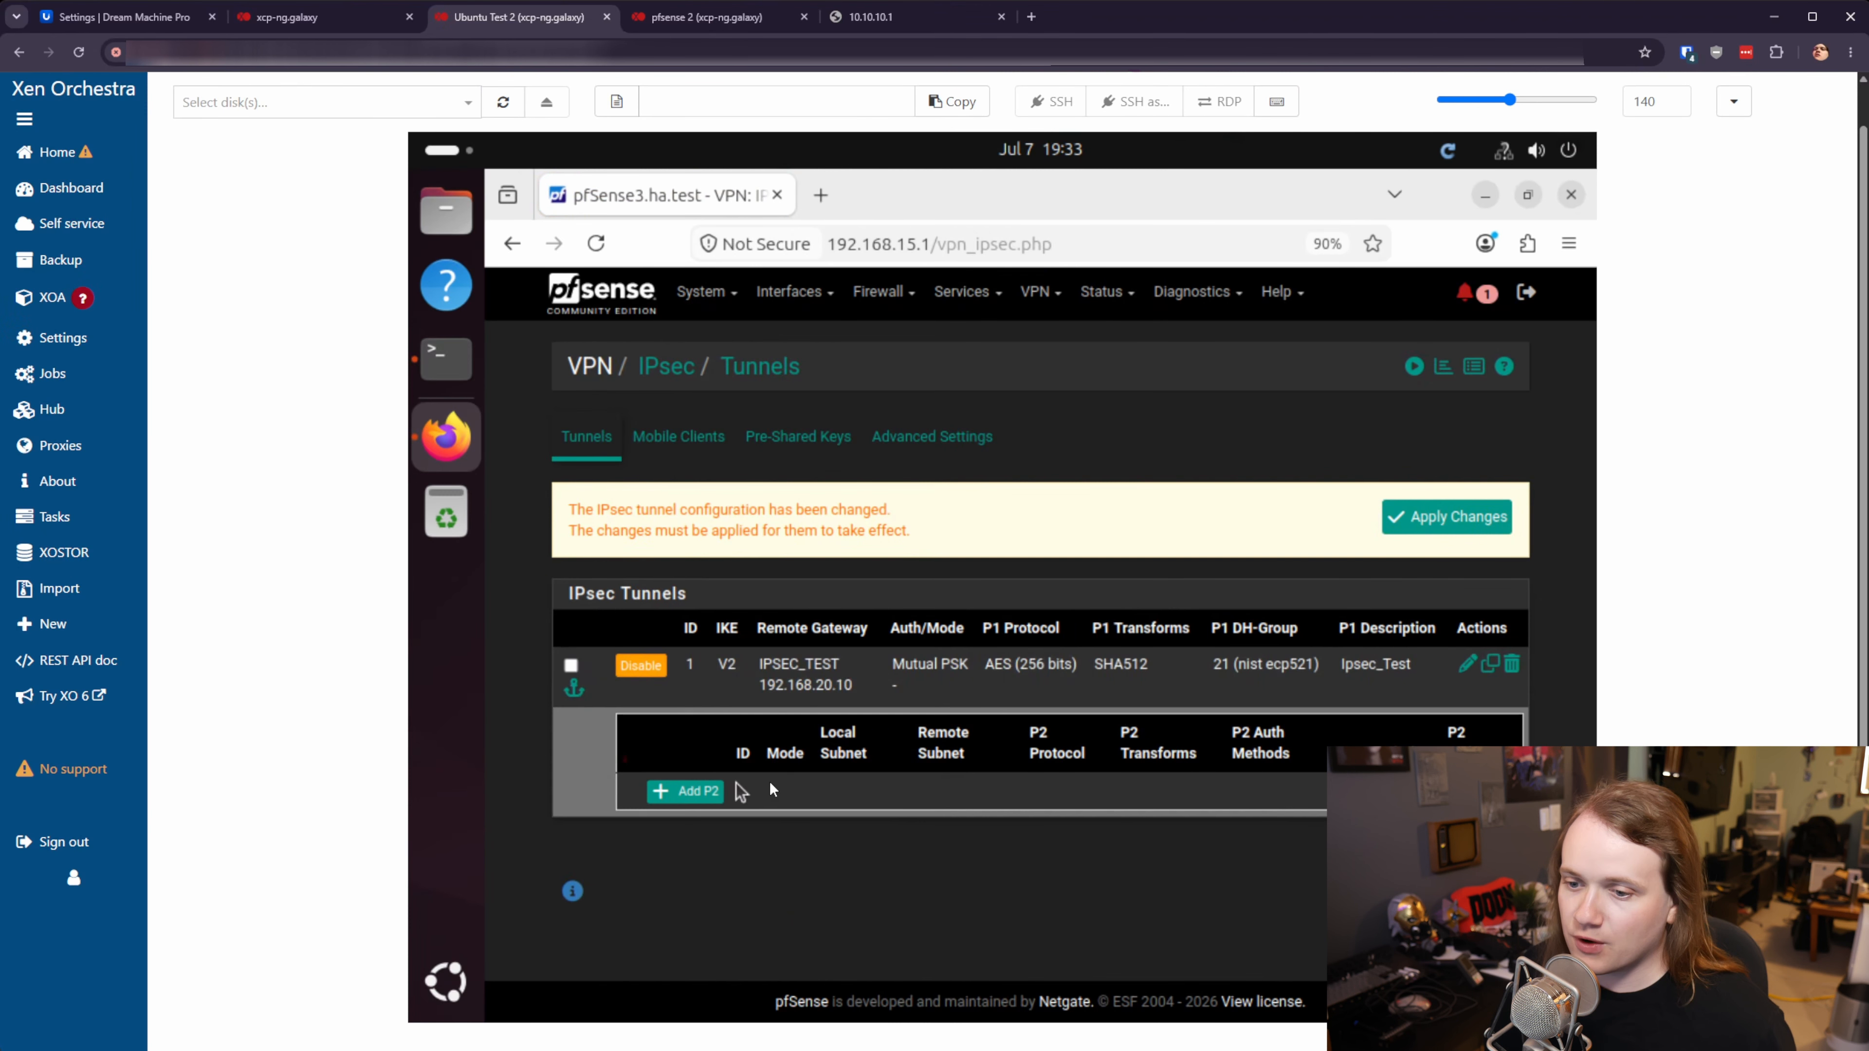
click(710, 793)
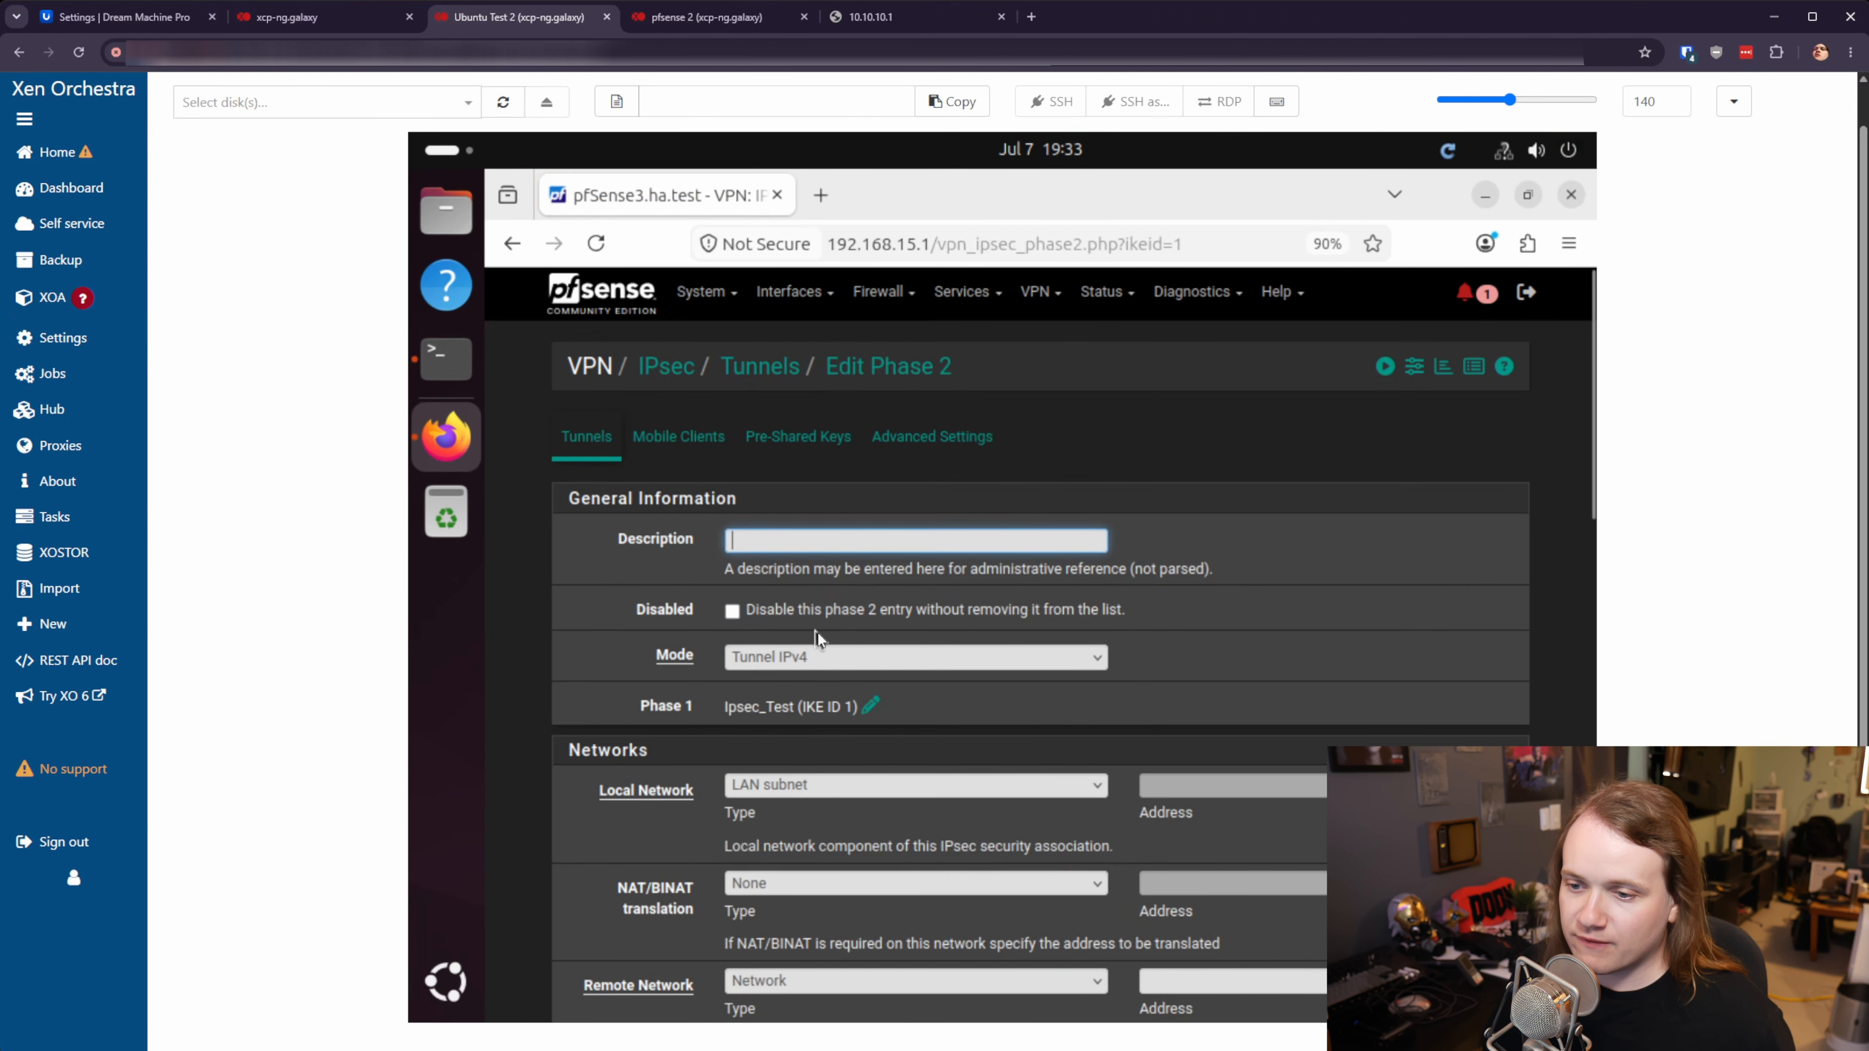
text(IPsec_Test)
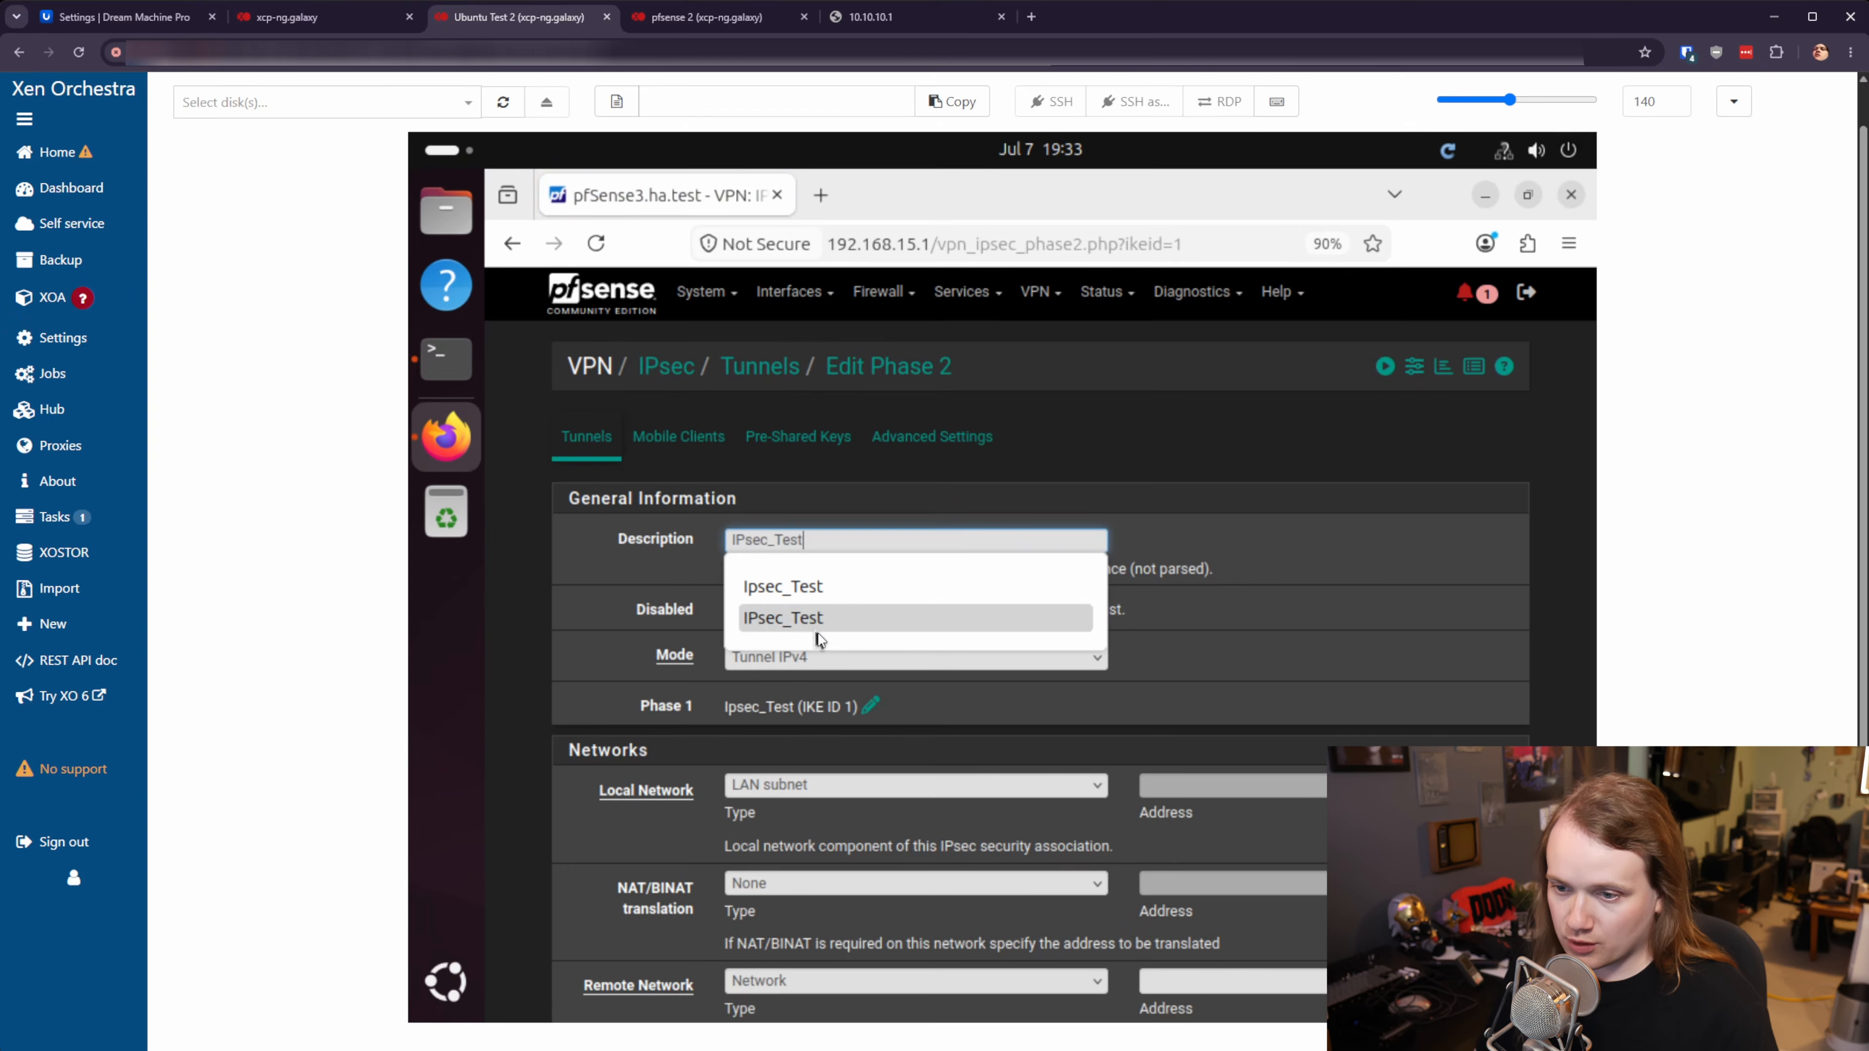
click(817, 631)
click(882, 541)
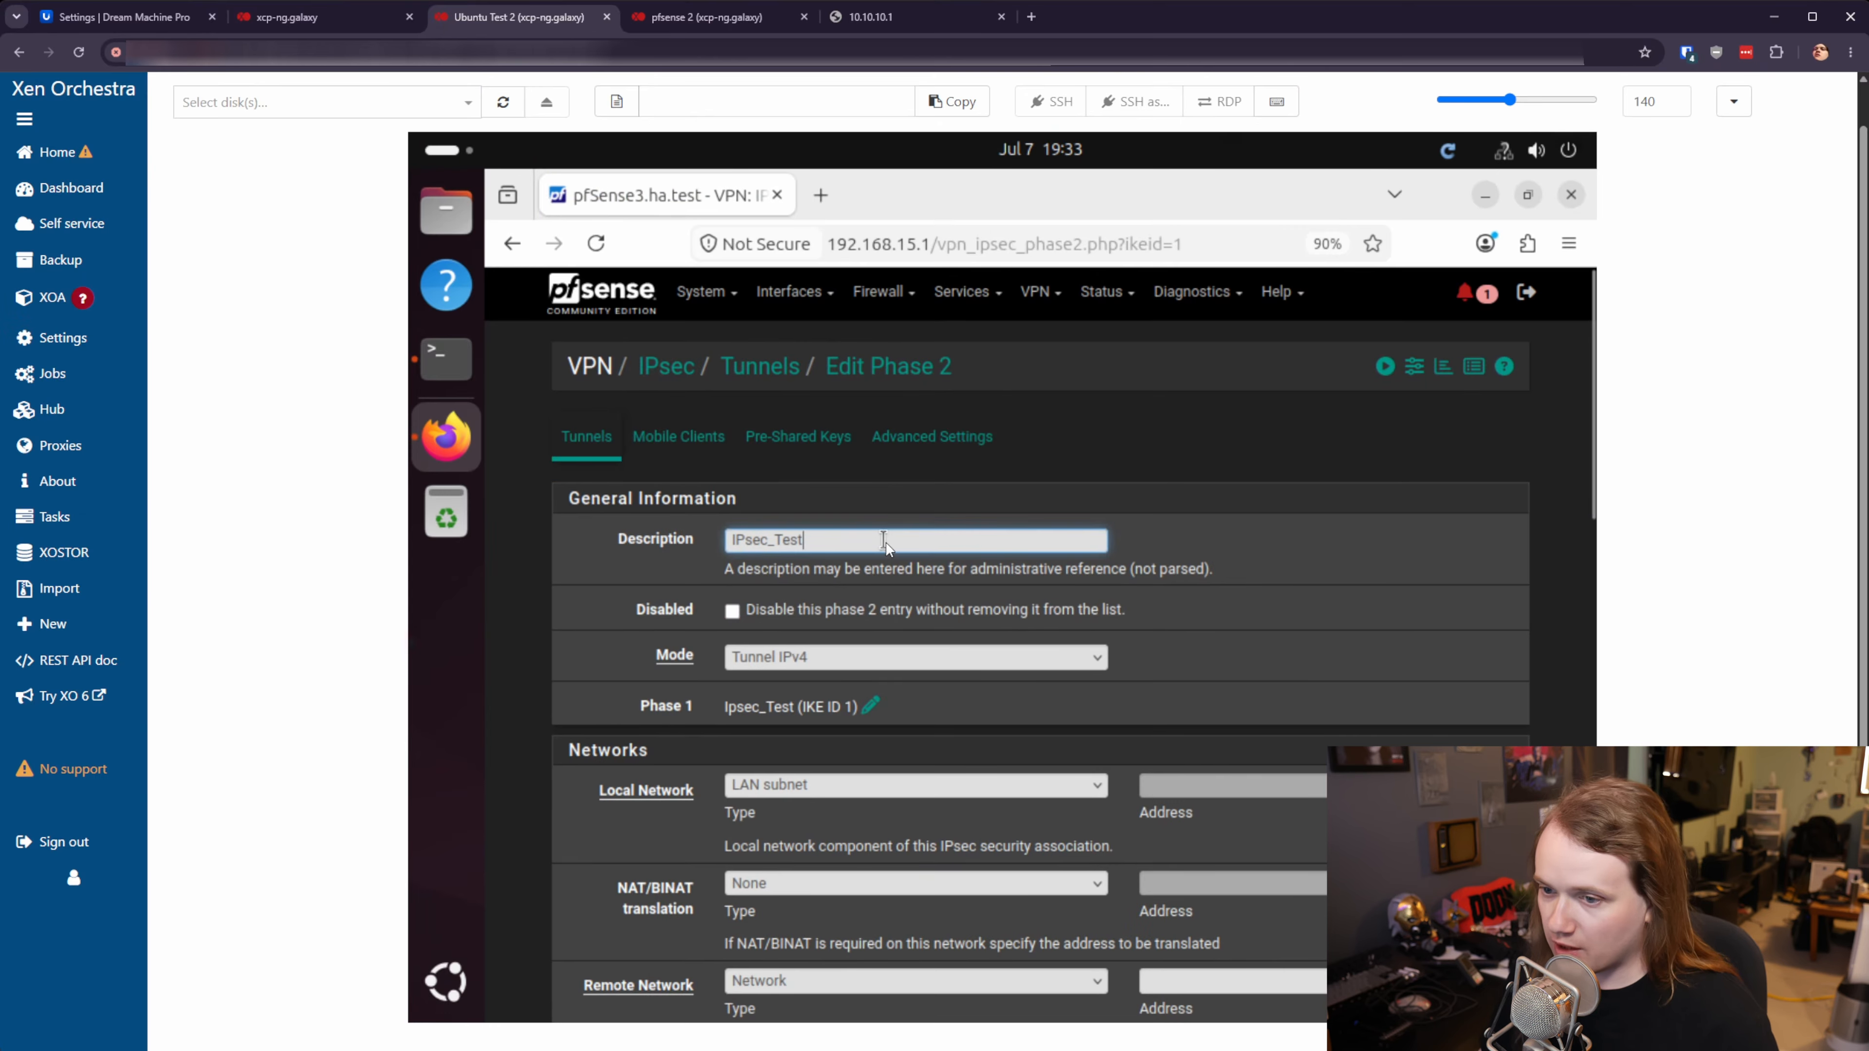
text(P2)
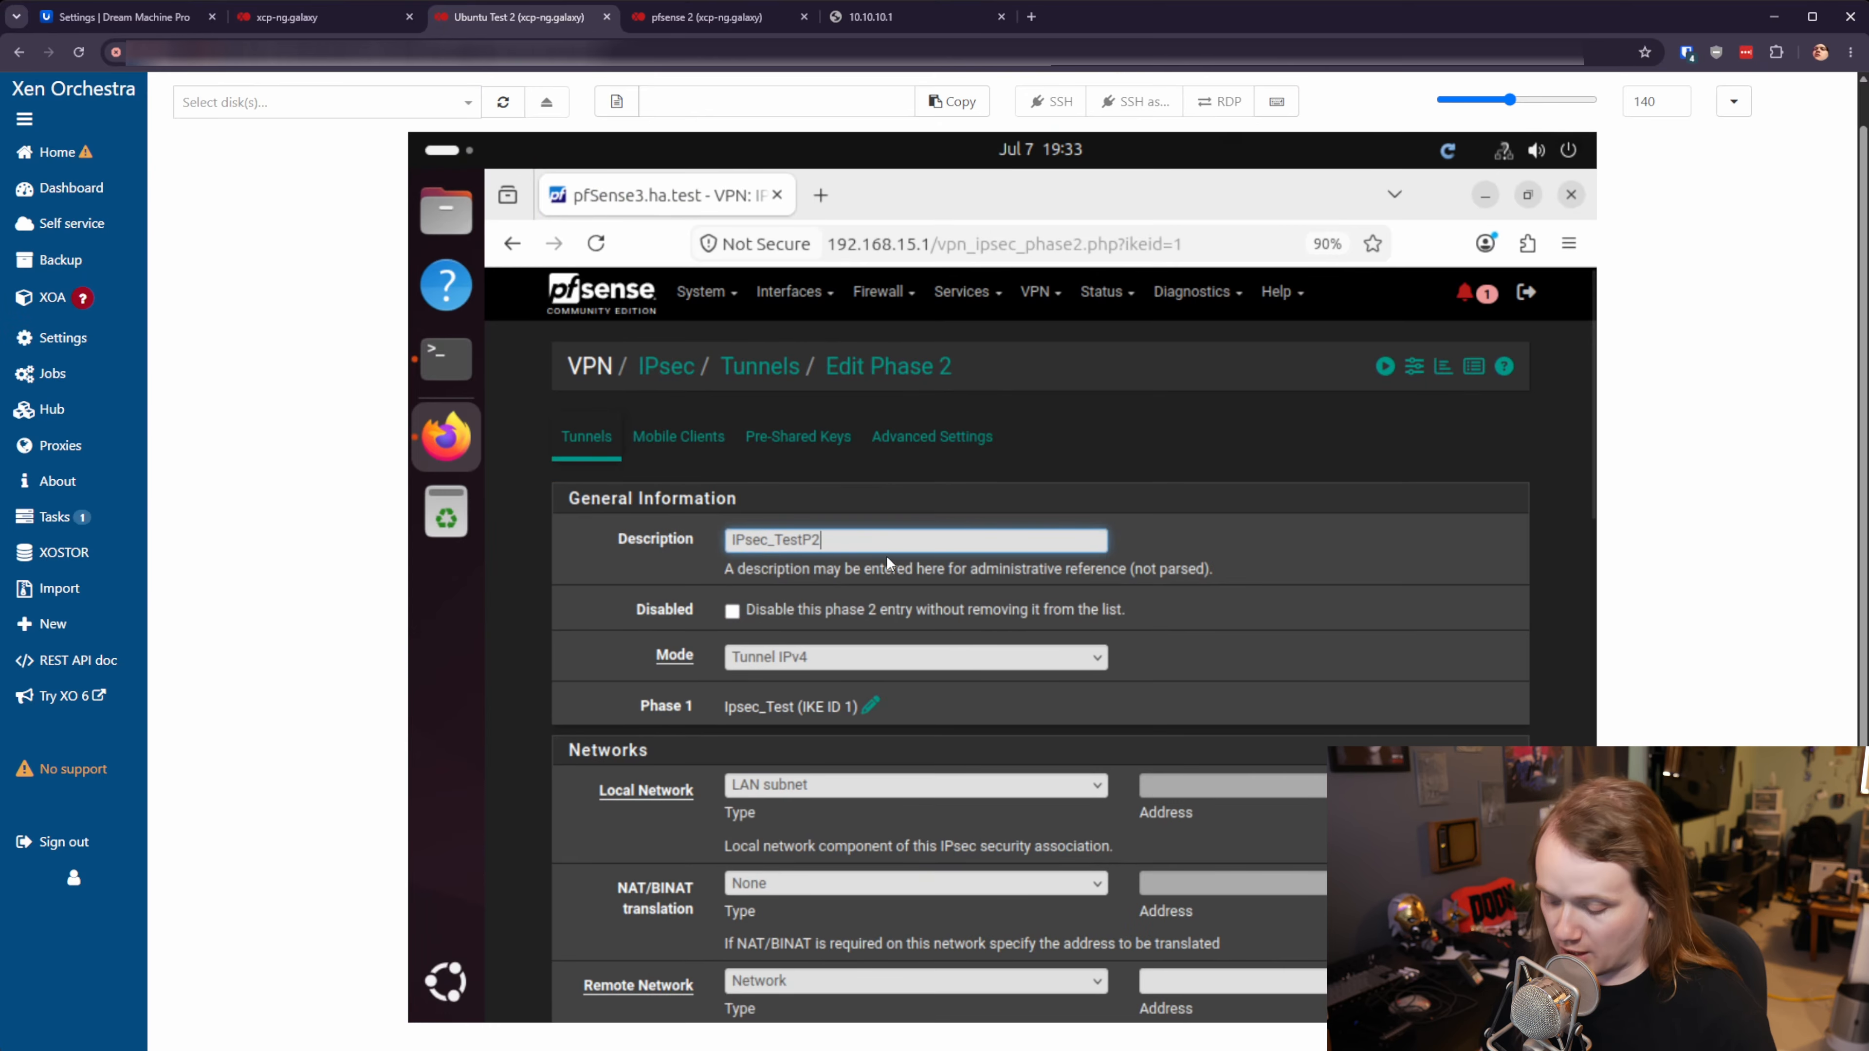
- Keep LAN subnet as the local network and begin the remote network address with 10.10
scroll(754, 678, down, 2)
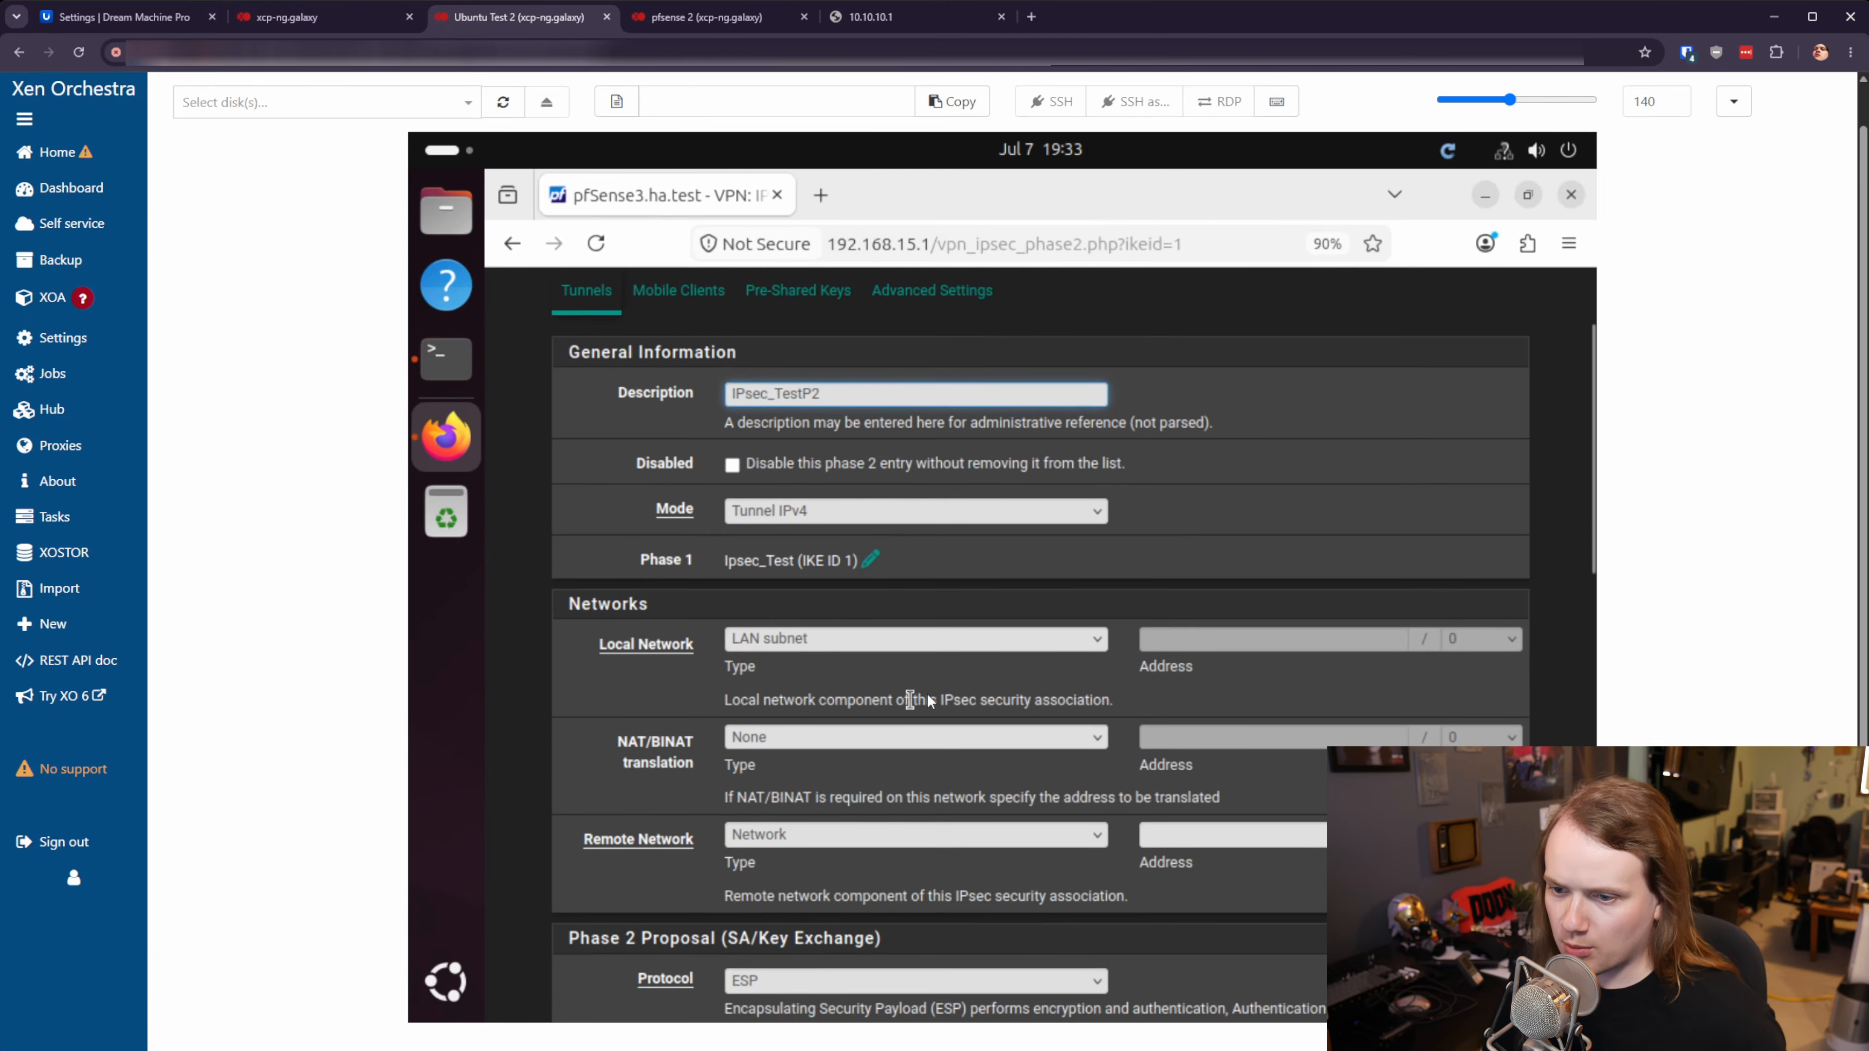
click(832, 640)
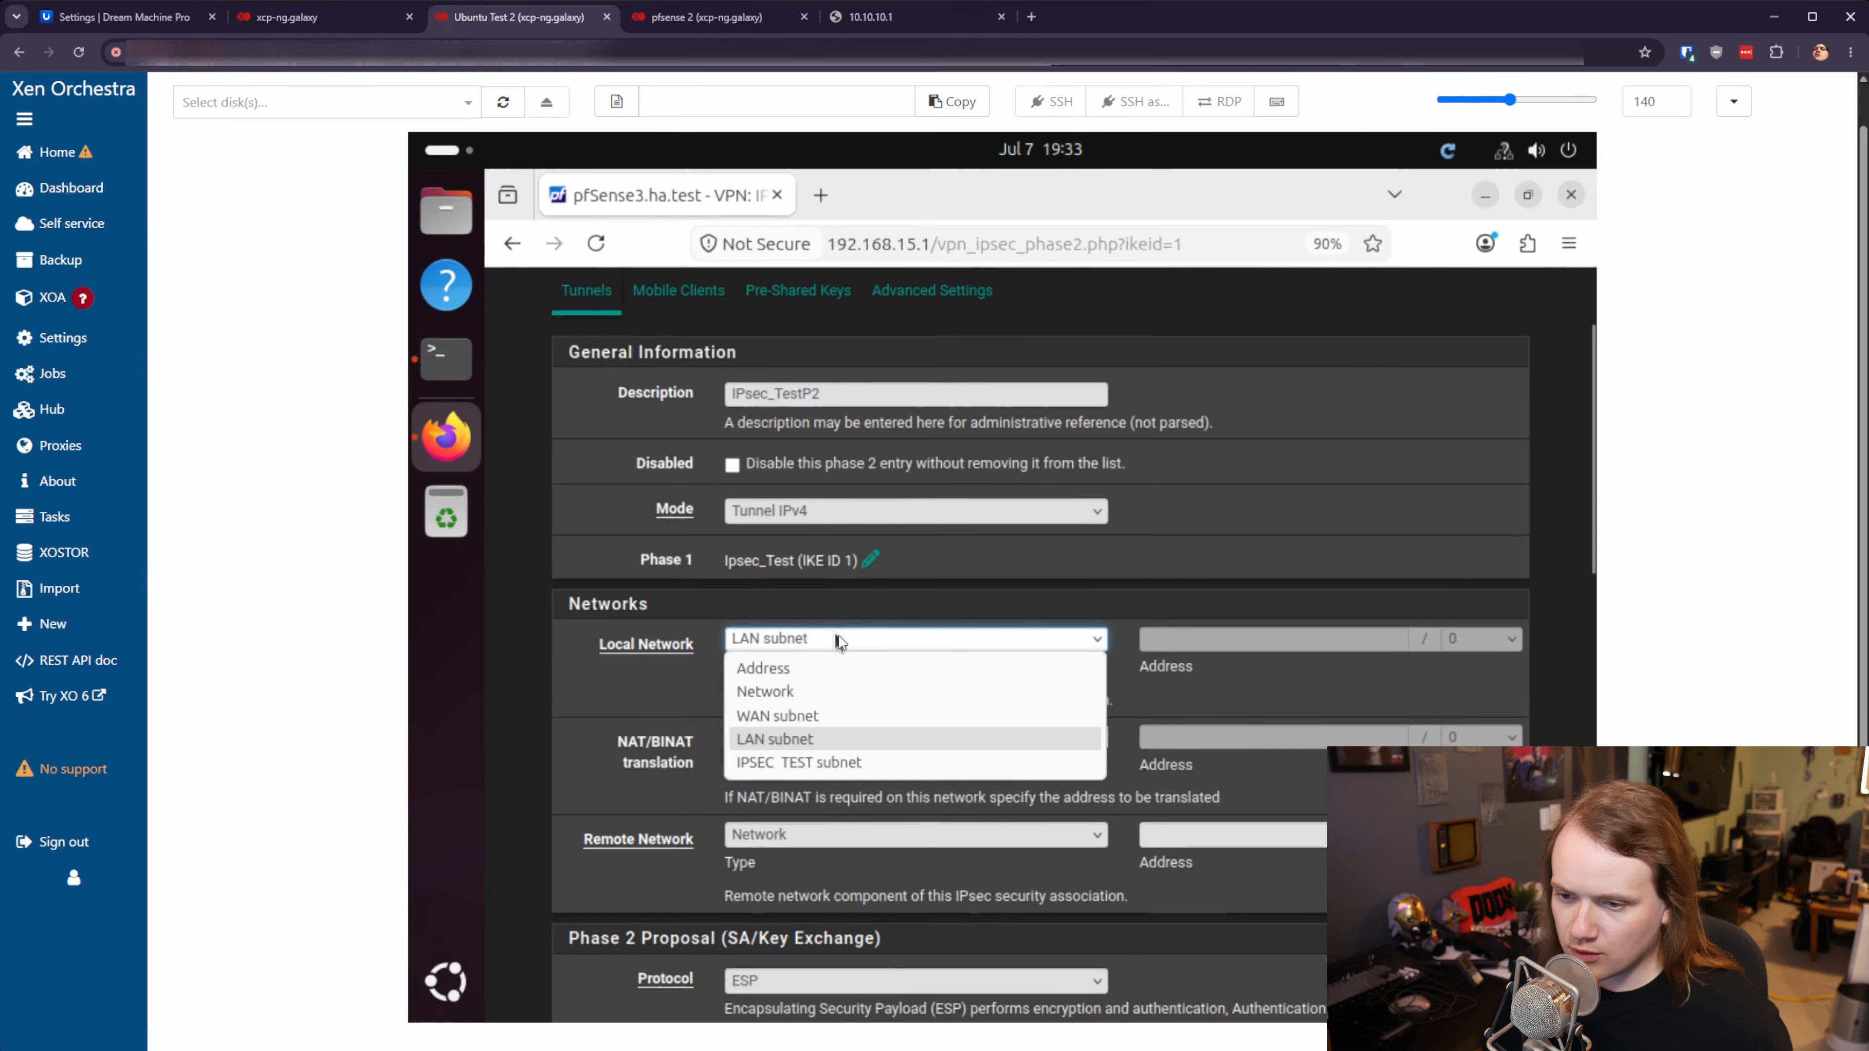
click(656, 684)
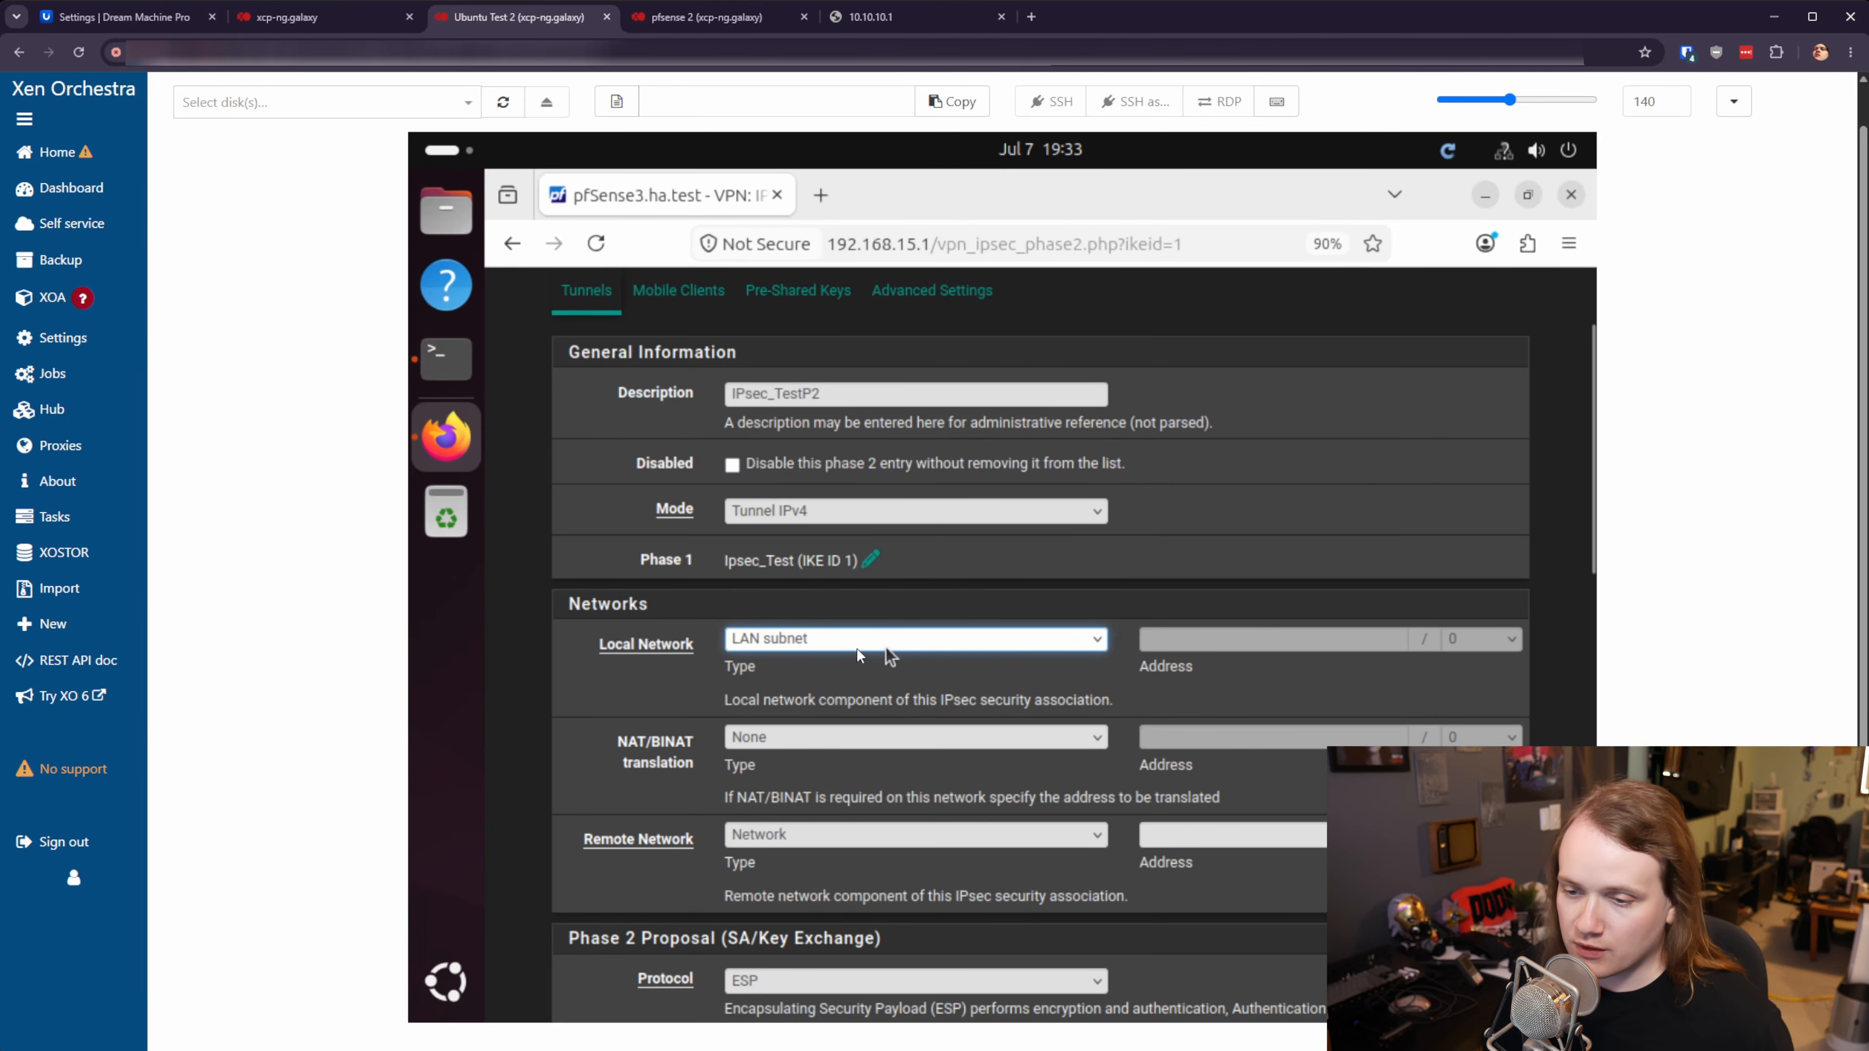
click(814, 641)
click(625, 703)
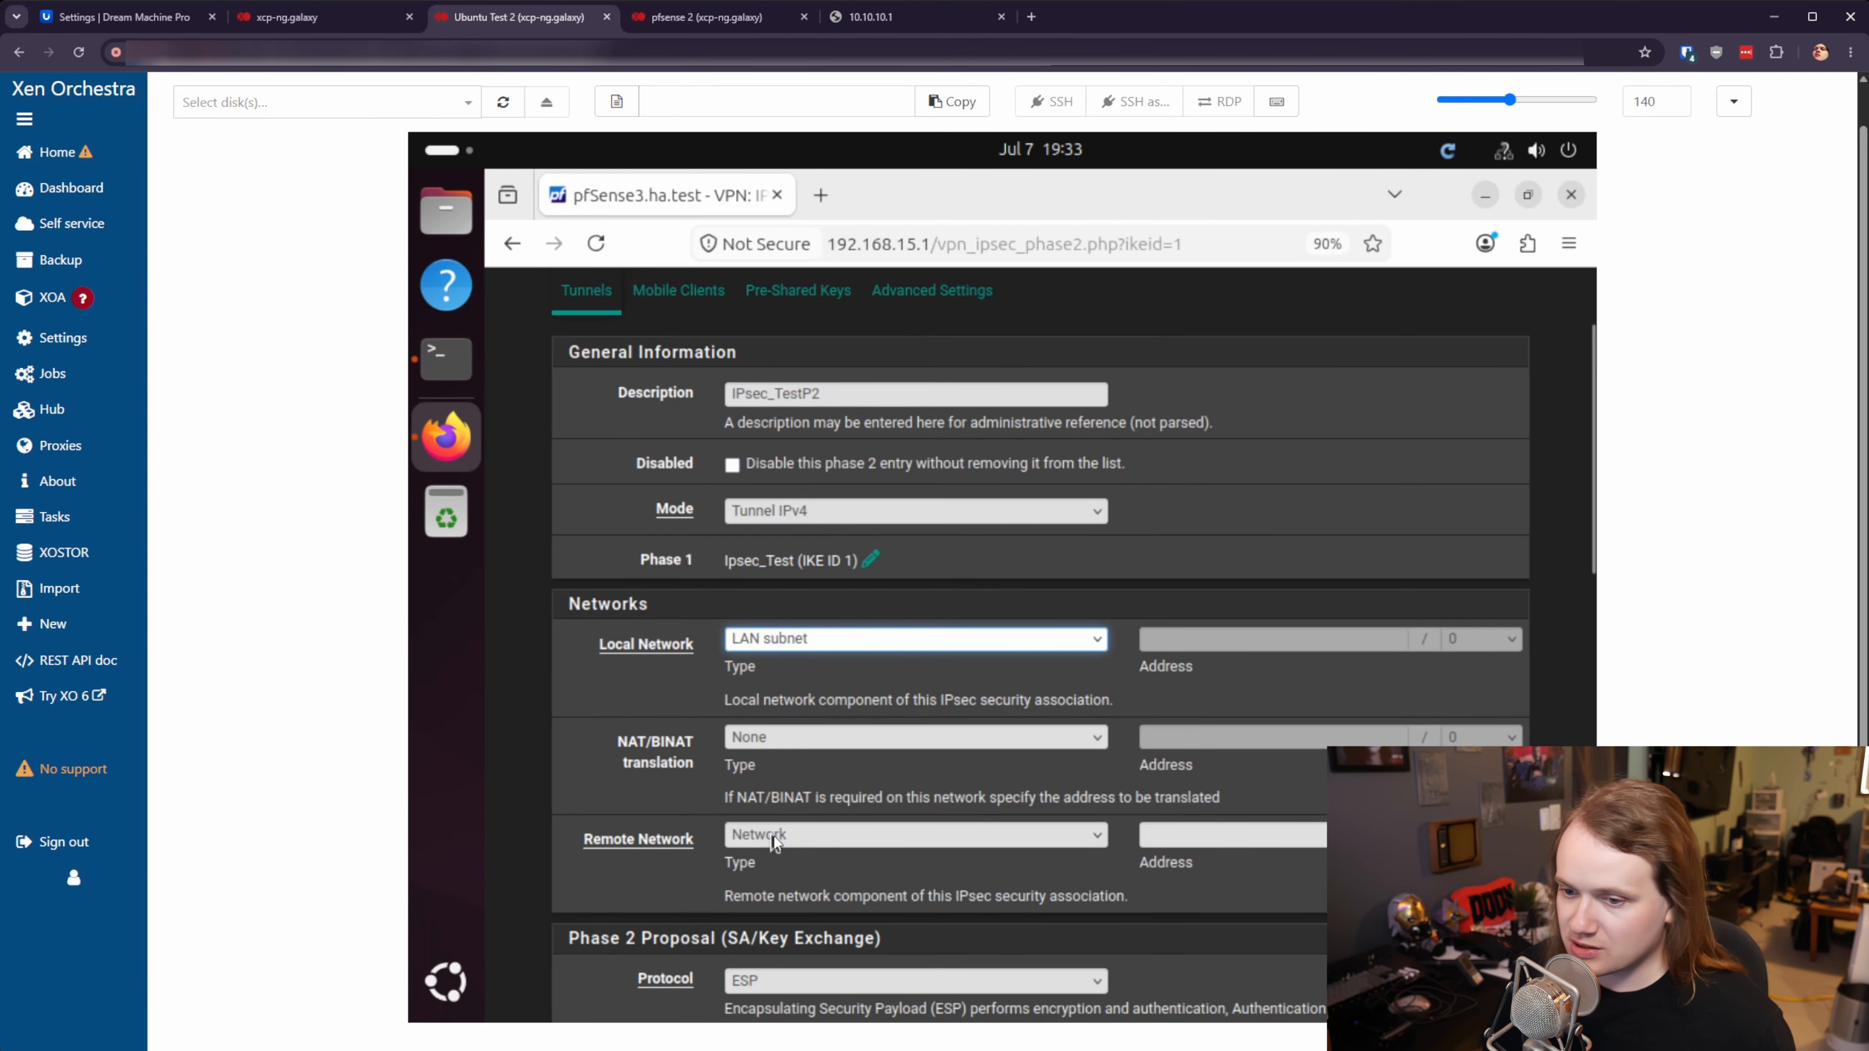
click(1226, 835)
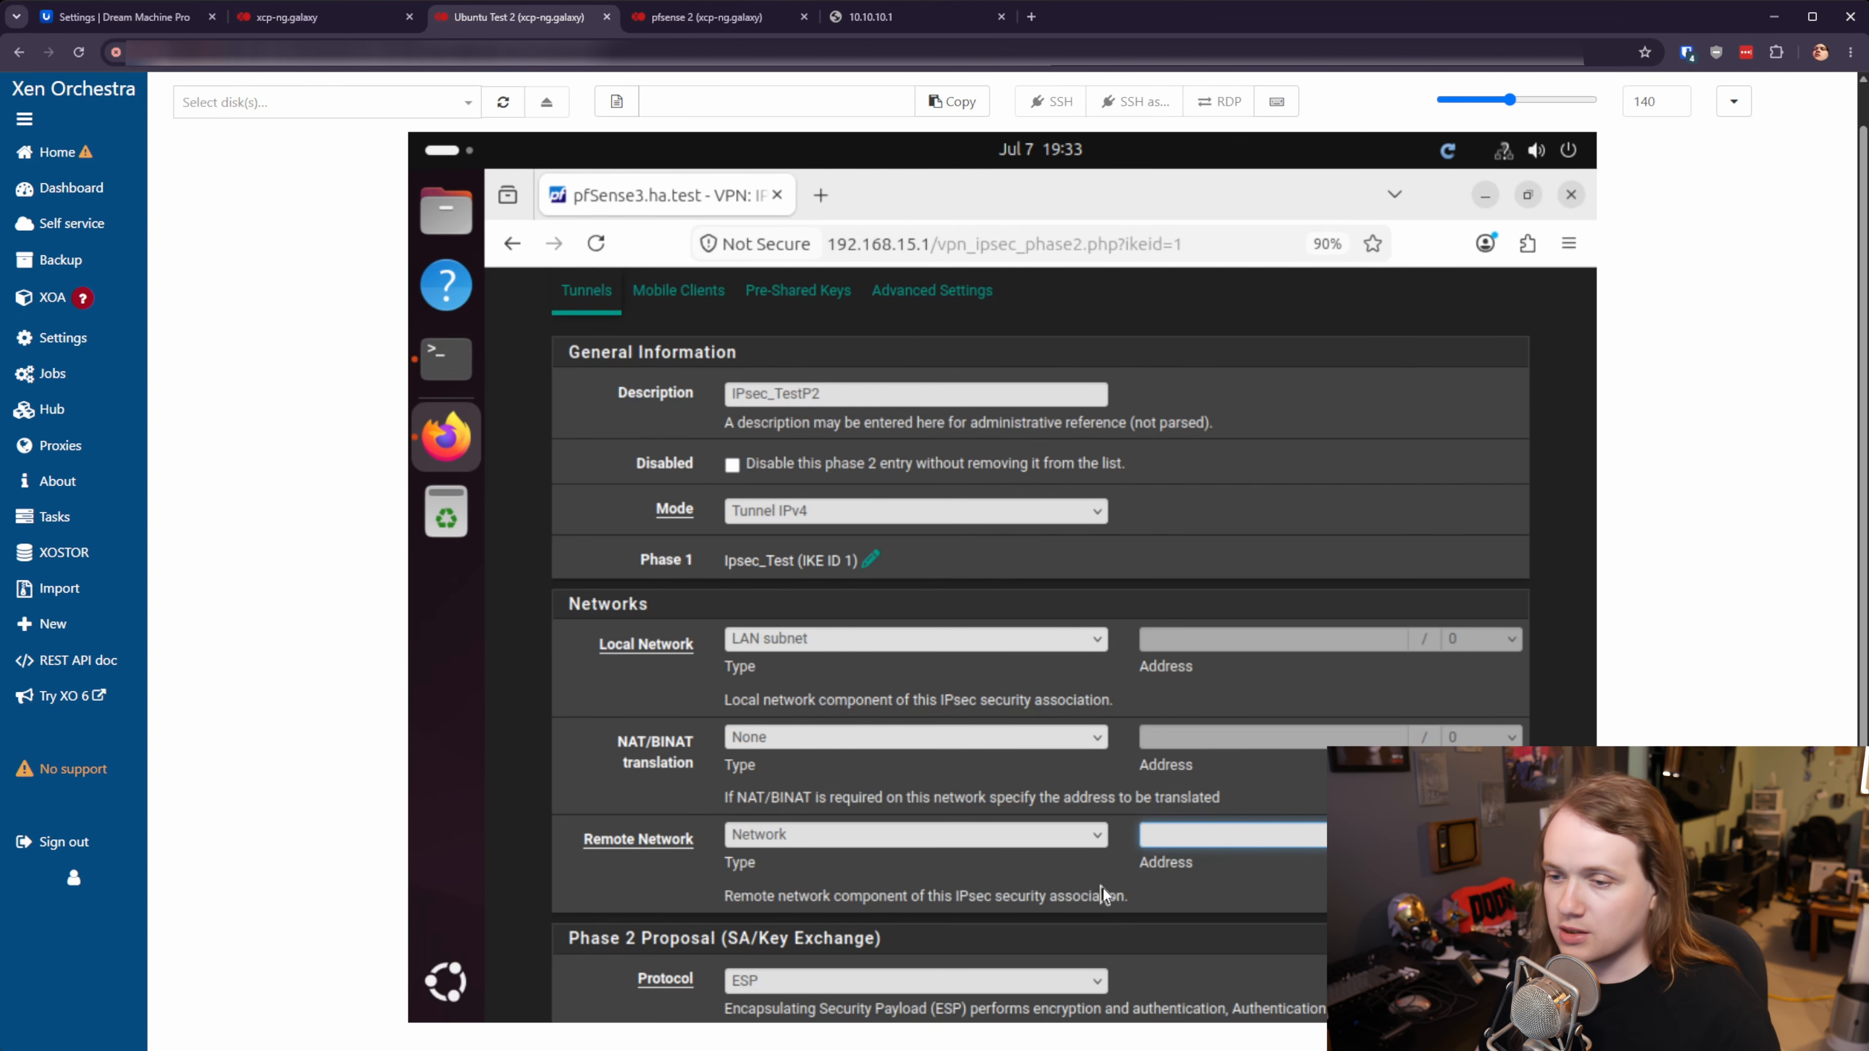
text(10.10)
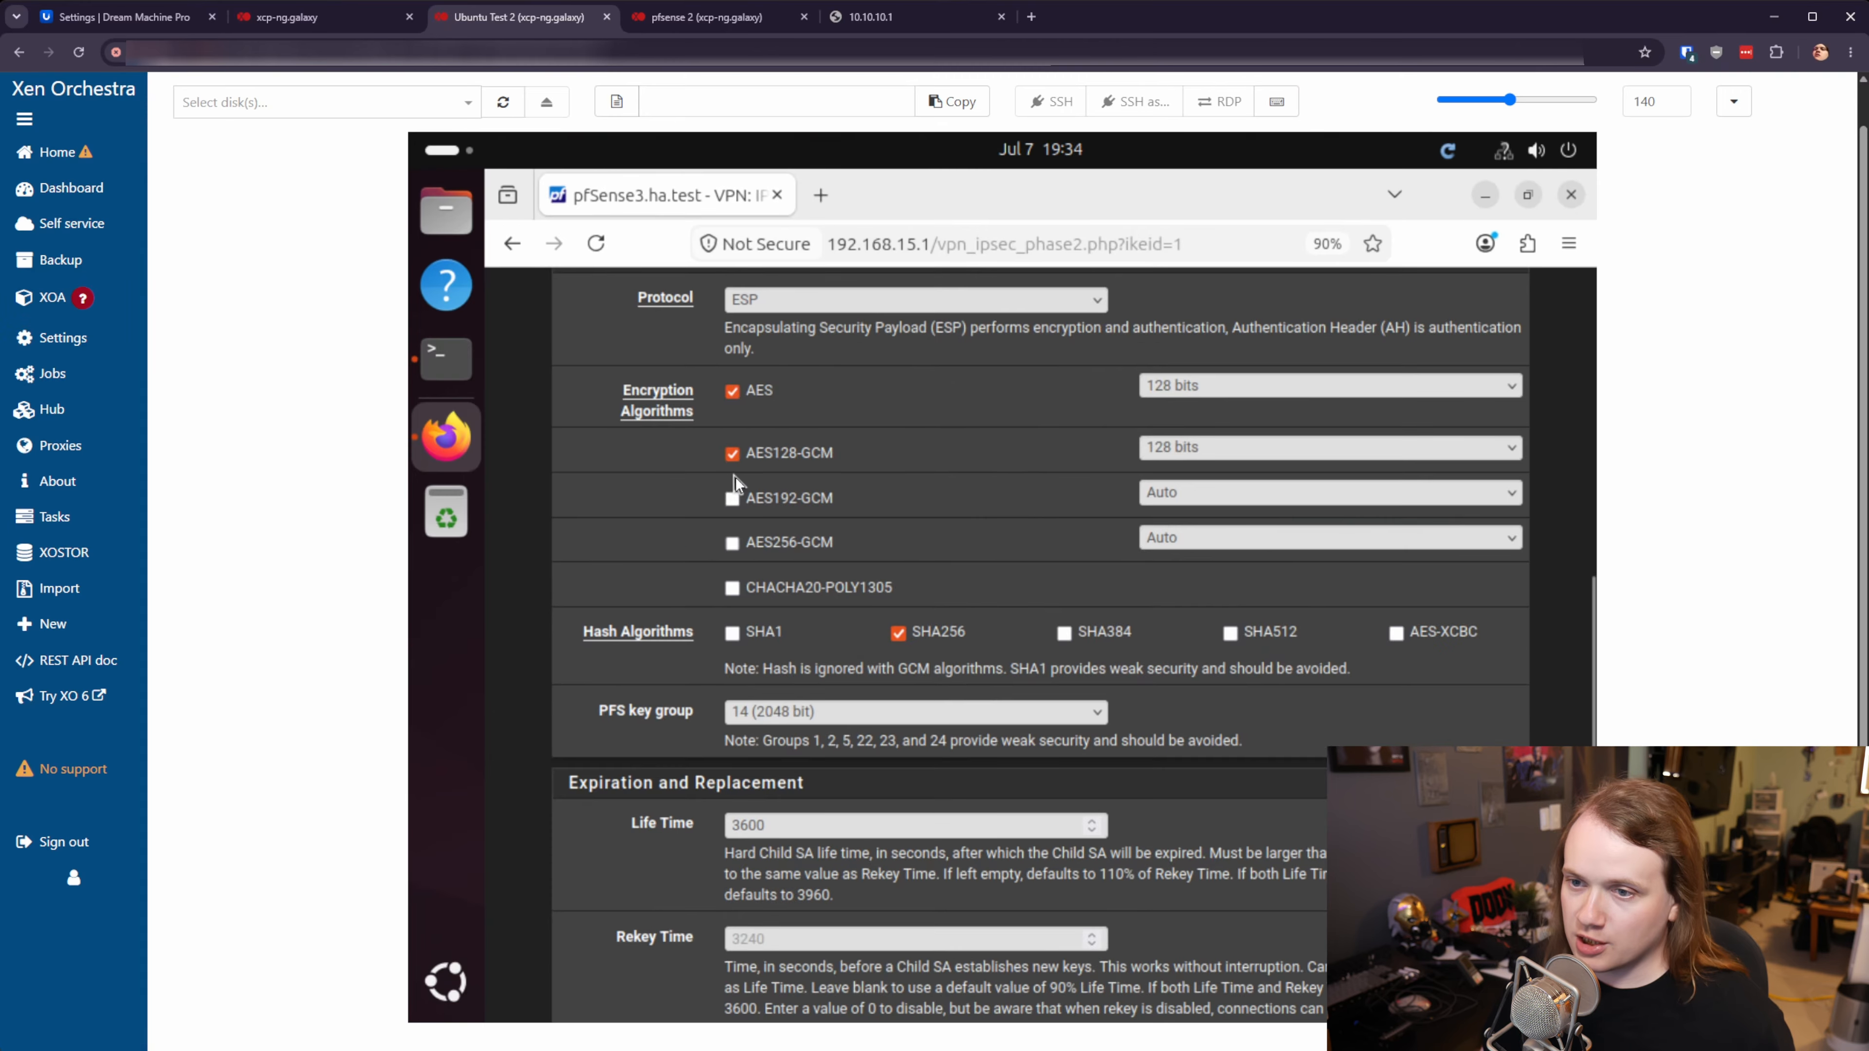
- Set Phase 2 encryption to AES 256 bits, hash to SHA512, and PFS group 21 (nist ecp521)
click(1161, 383)
click(1206, 482)
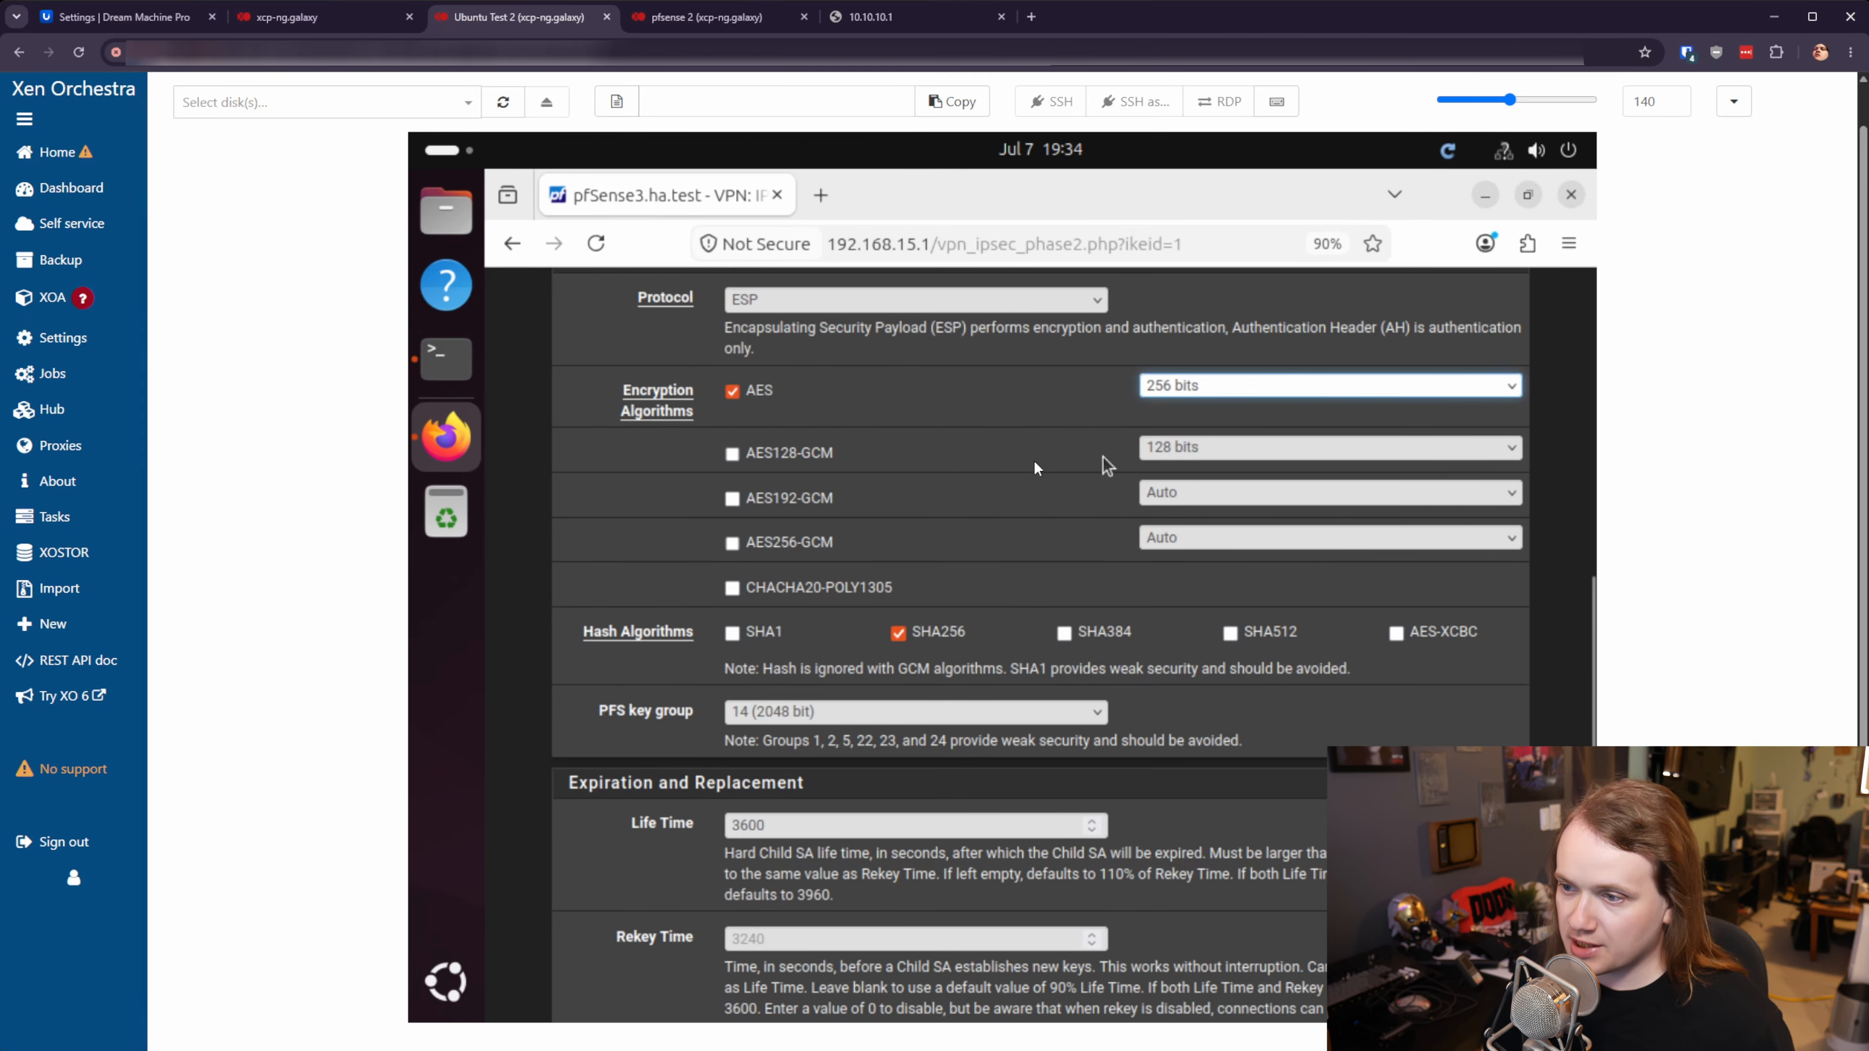
click(950, 638)
click(887, 715)
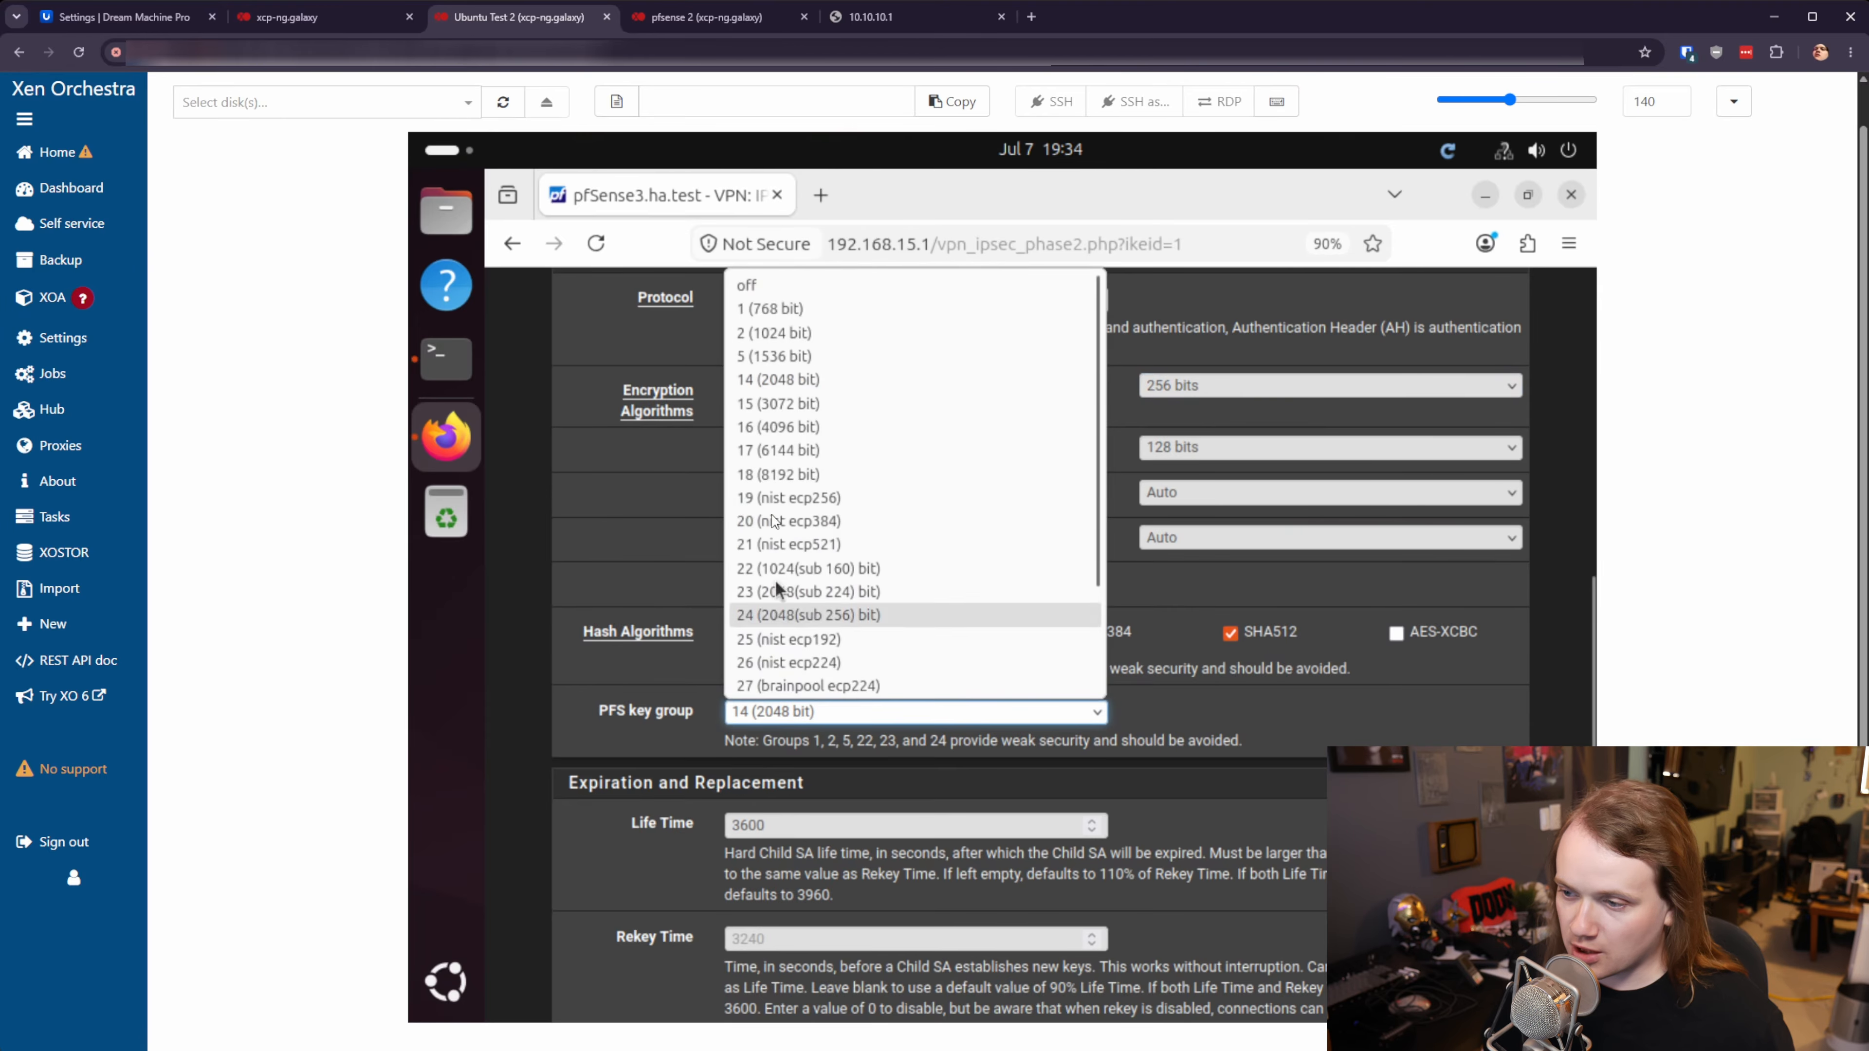
click(767, 543)
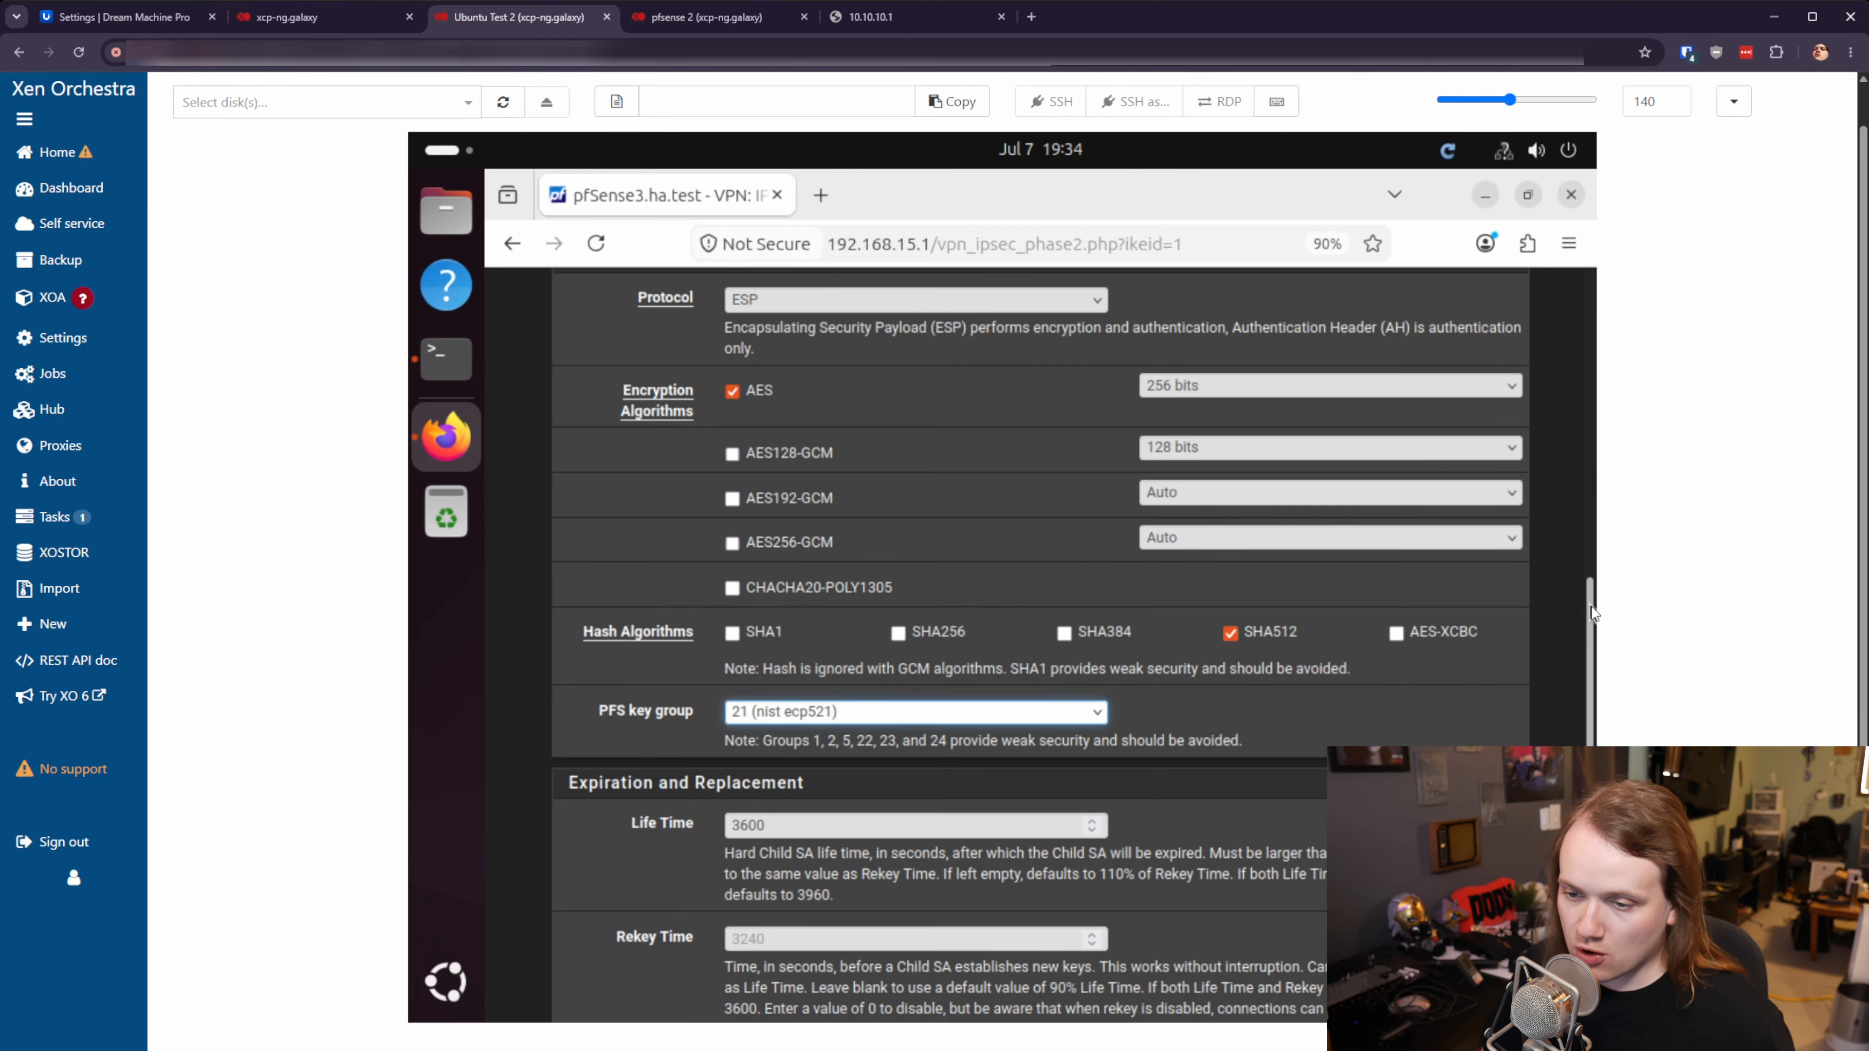
- Save the Phase 2 entry and apply the pending IPsec changes
scroll(1158, 708, down, 5)
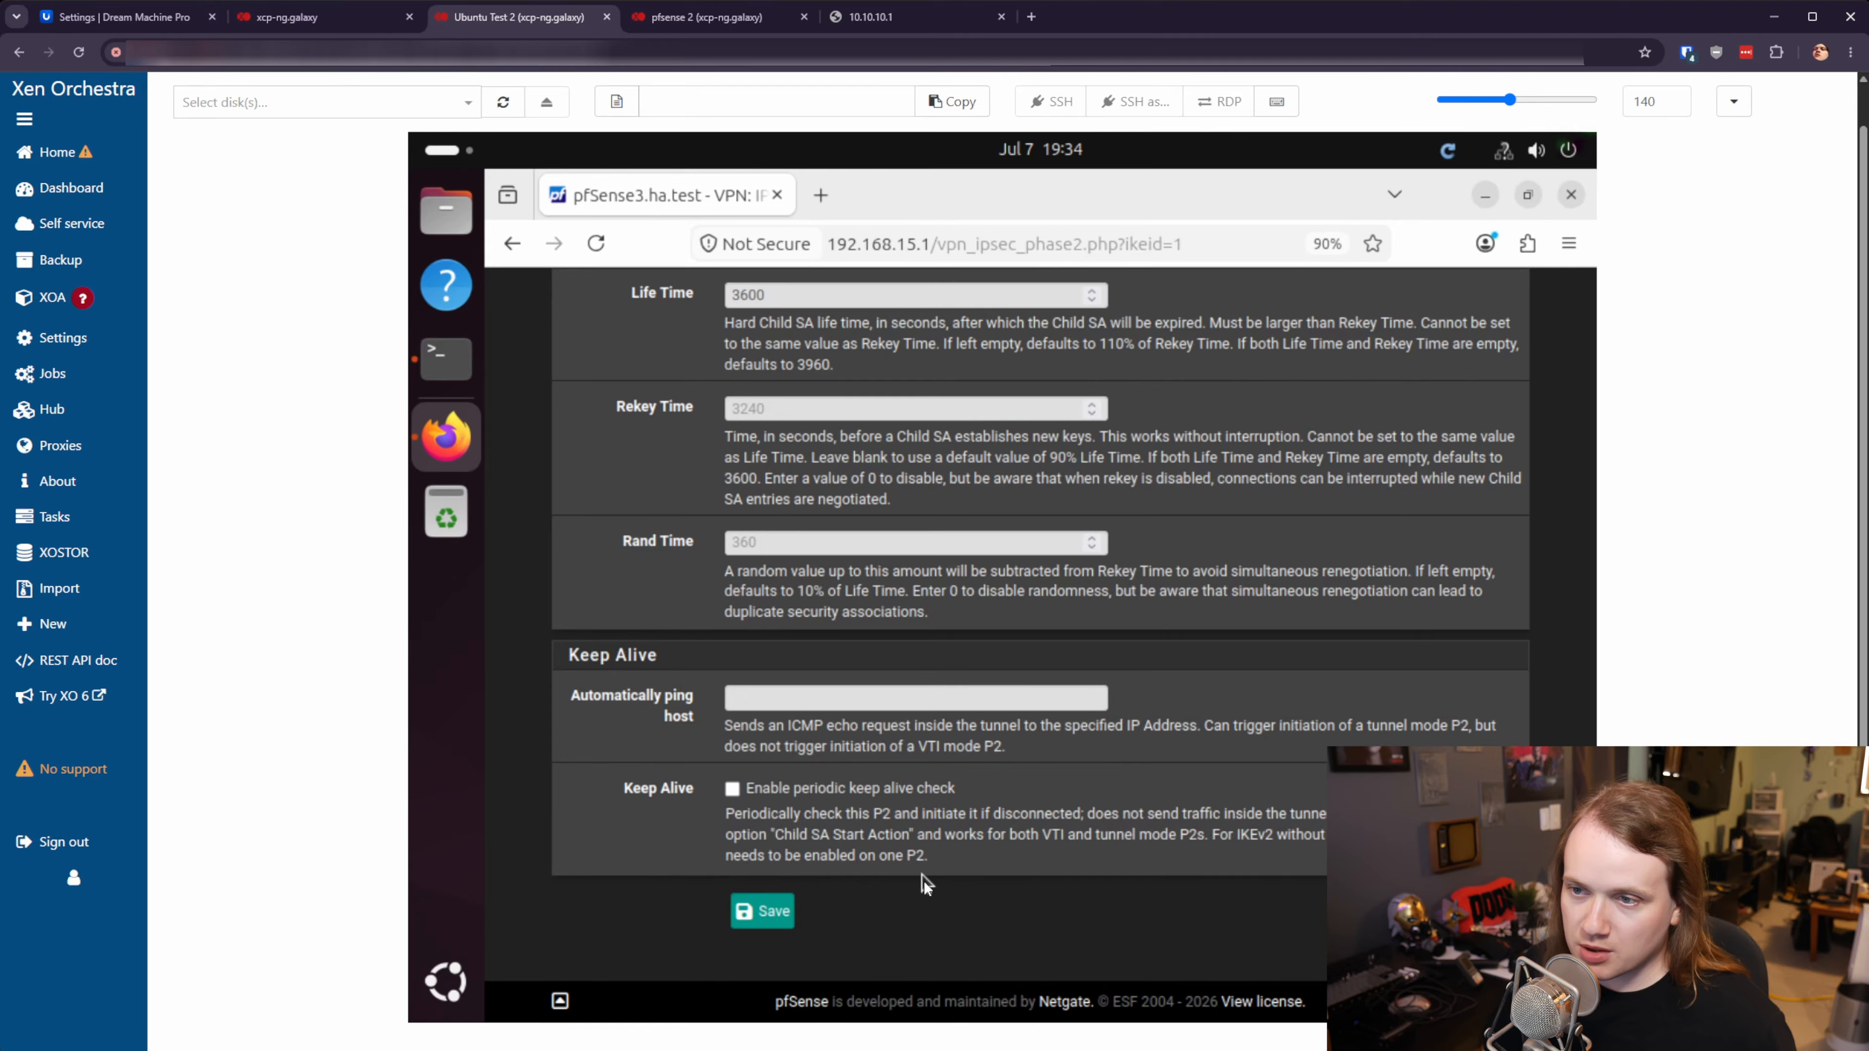
click(762, 911)
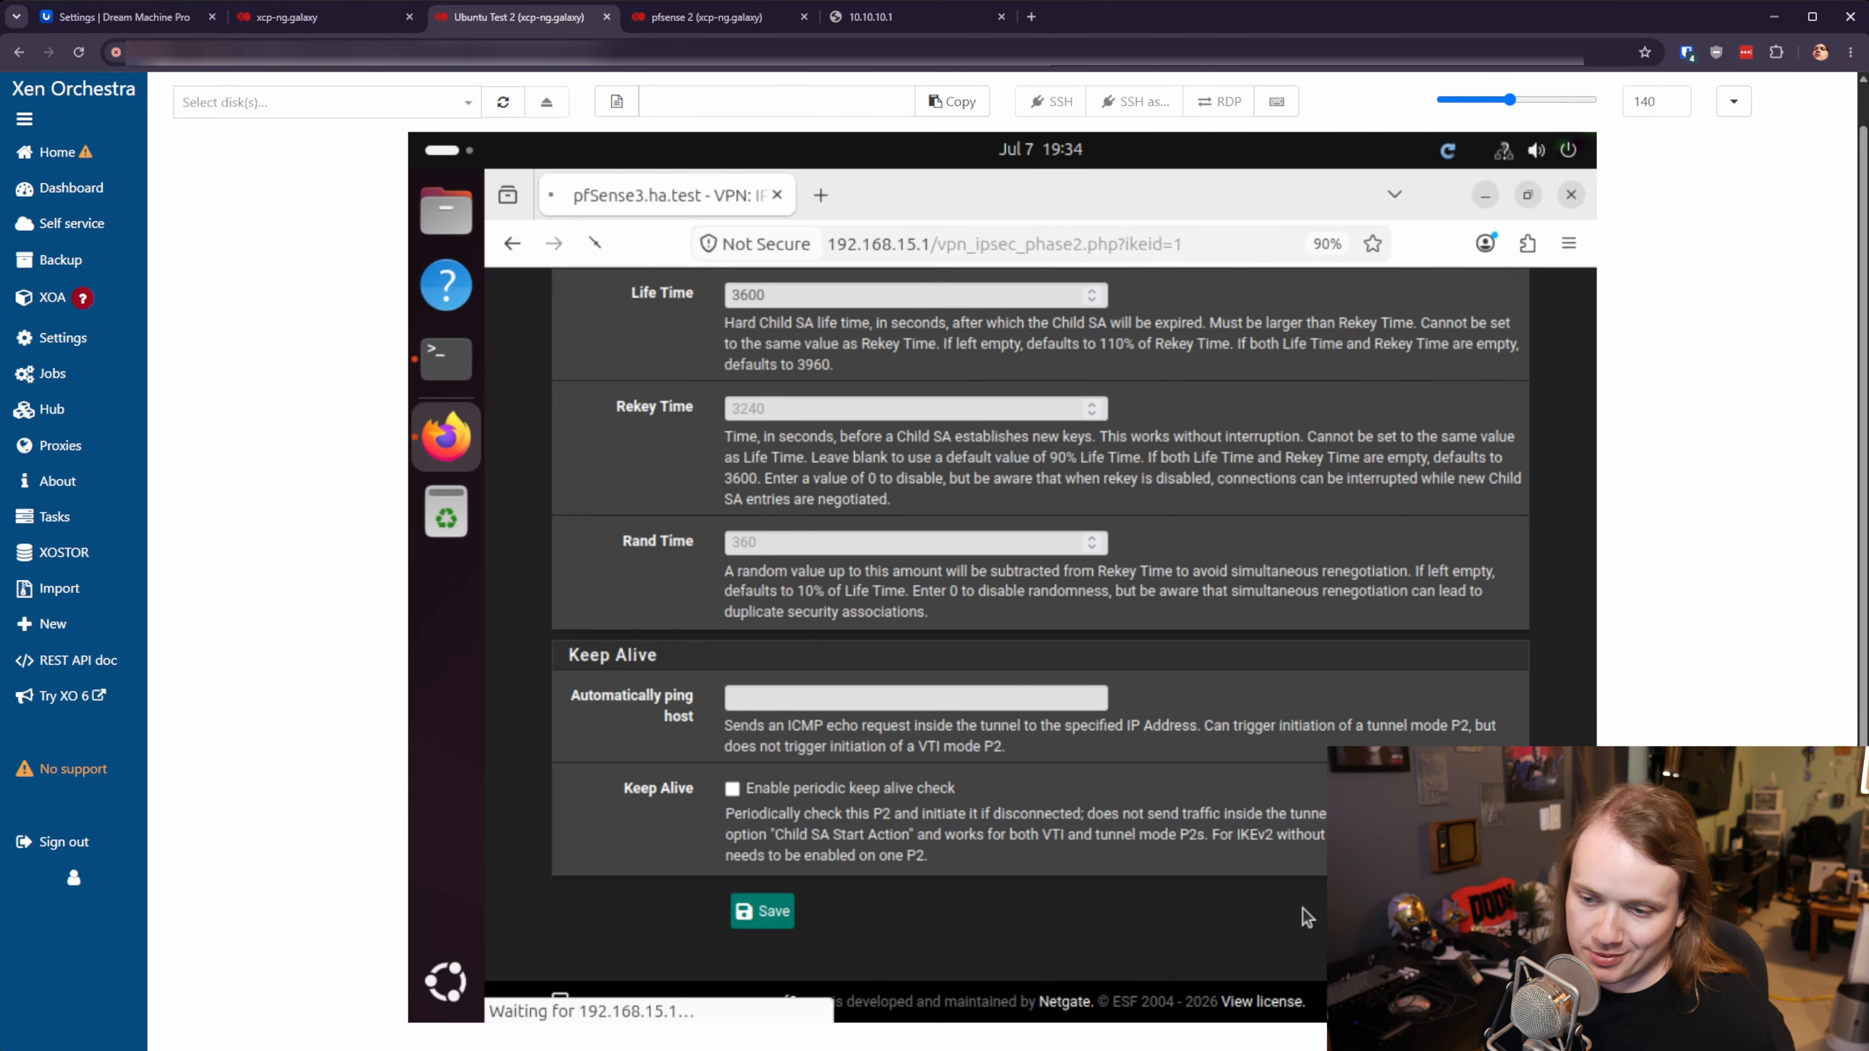
click(1446, 516)
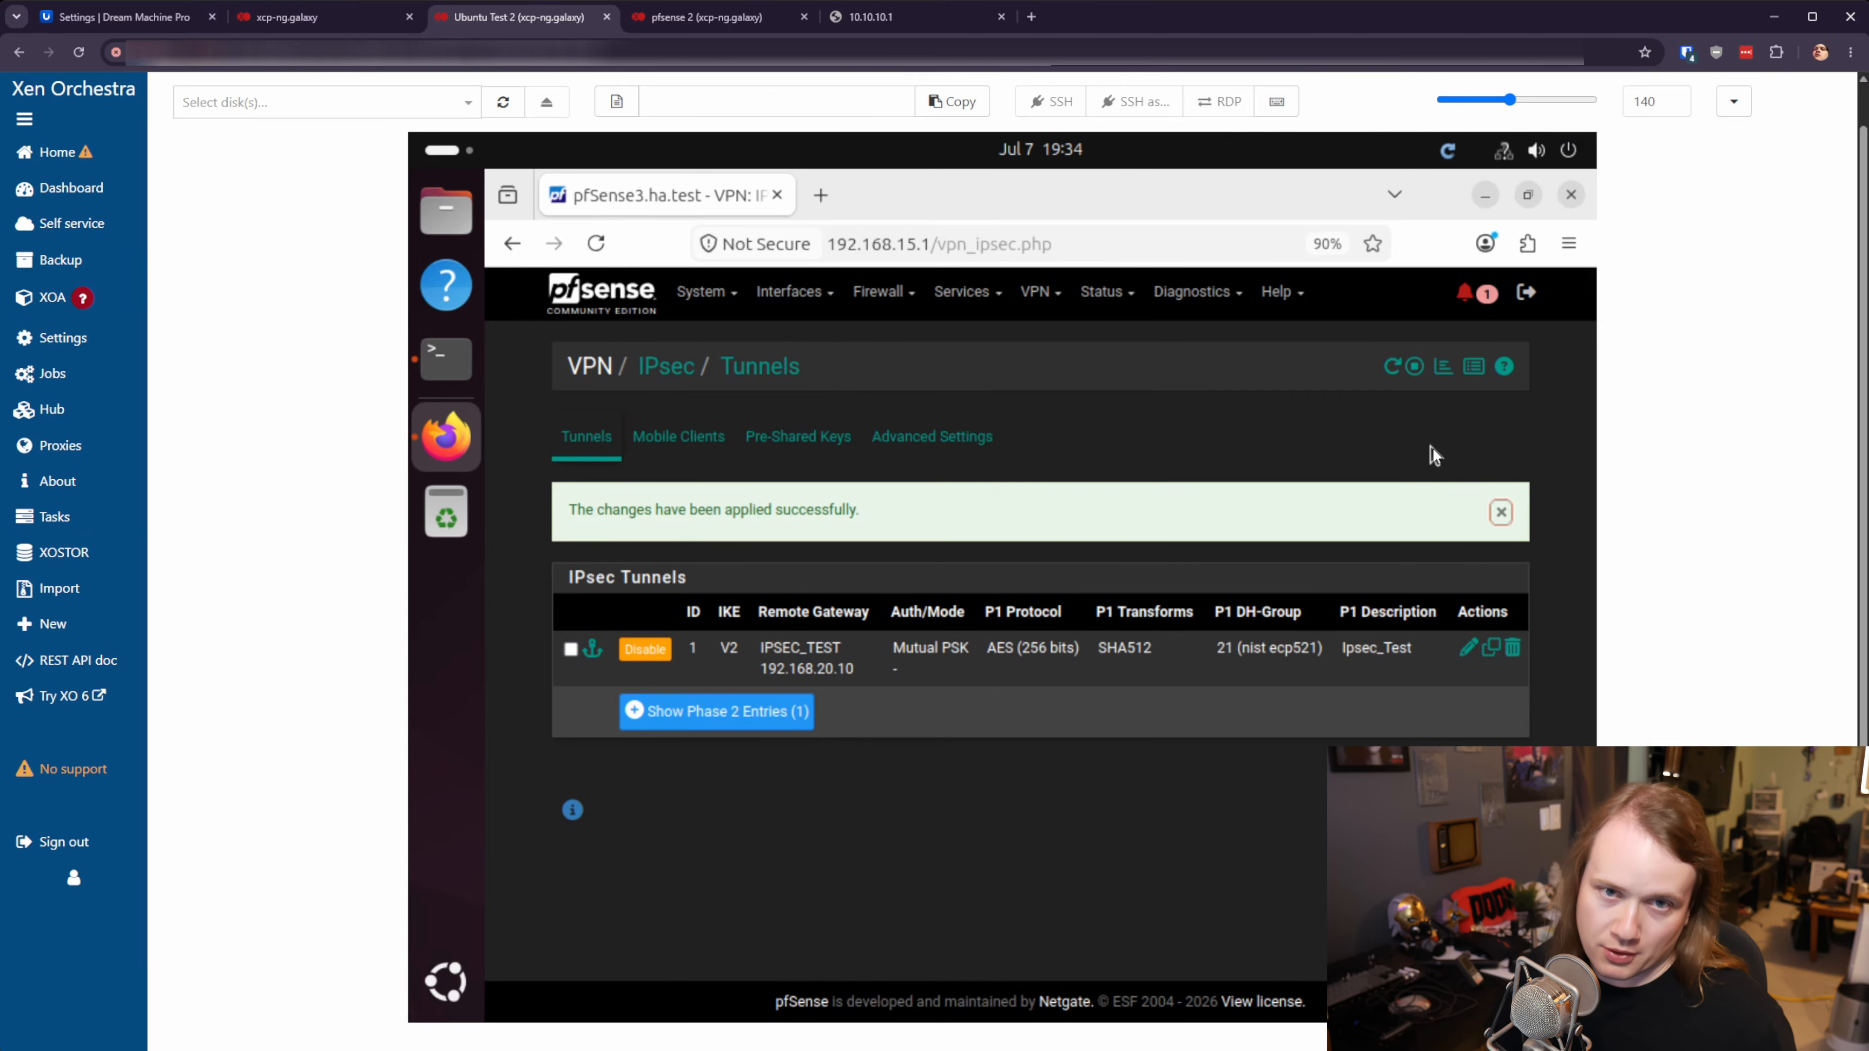
- Verify on pfSense's IPsec status that the tunnel and its IPsec_TestP2 child SA are established, then go back to UniFi
click(1472, 368)
click(1474, 365)
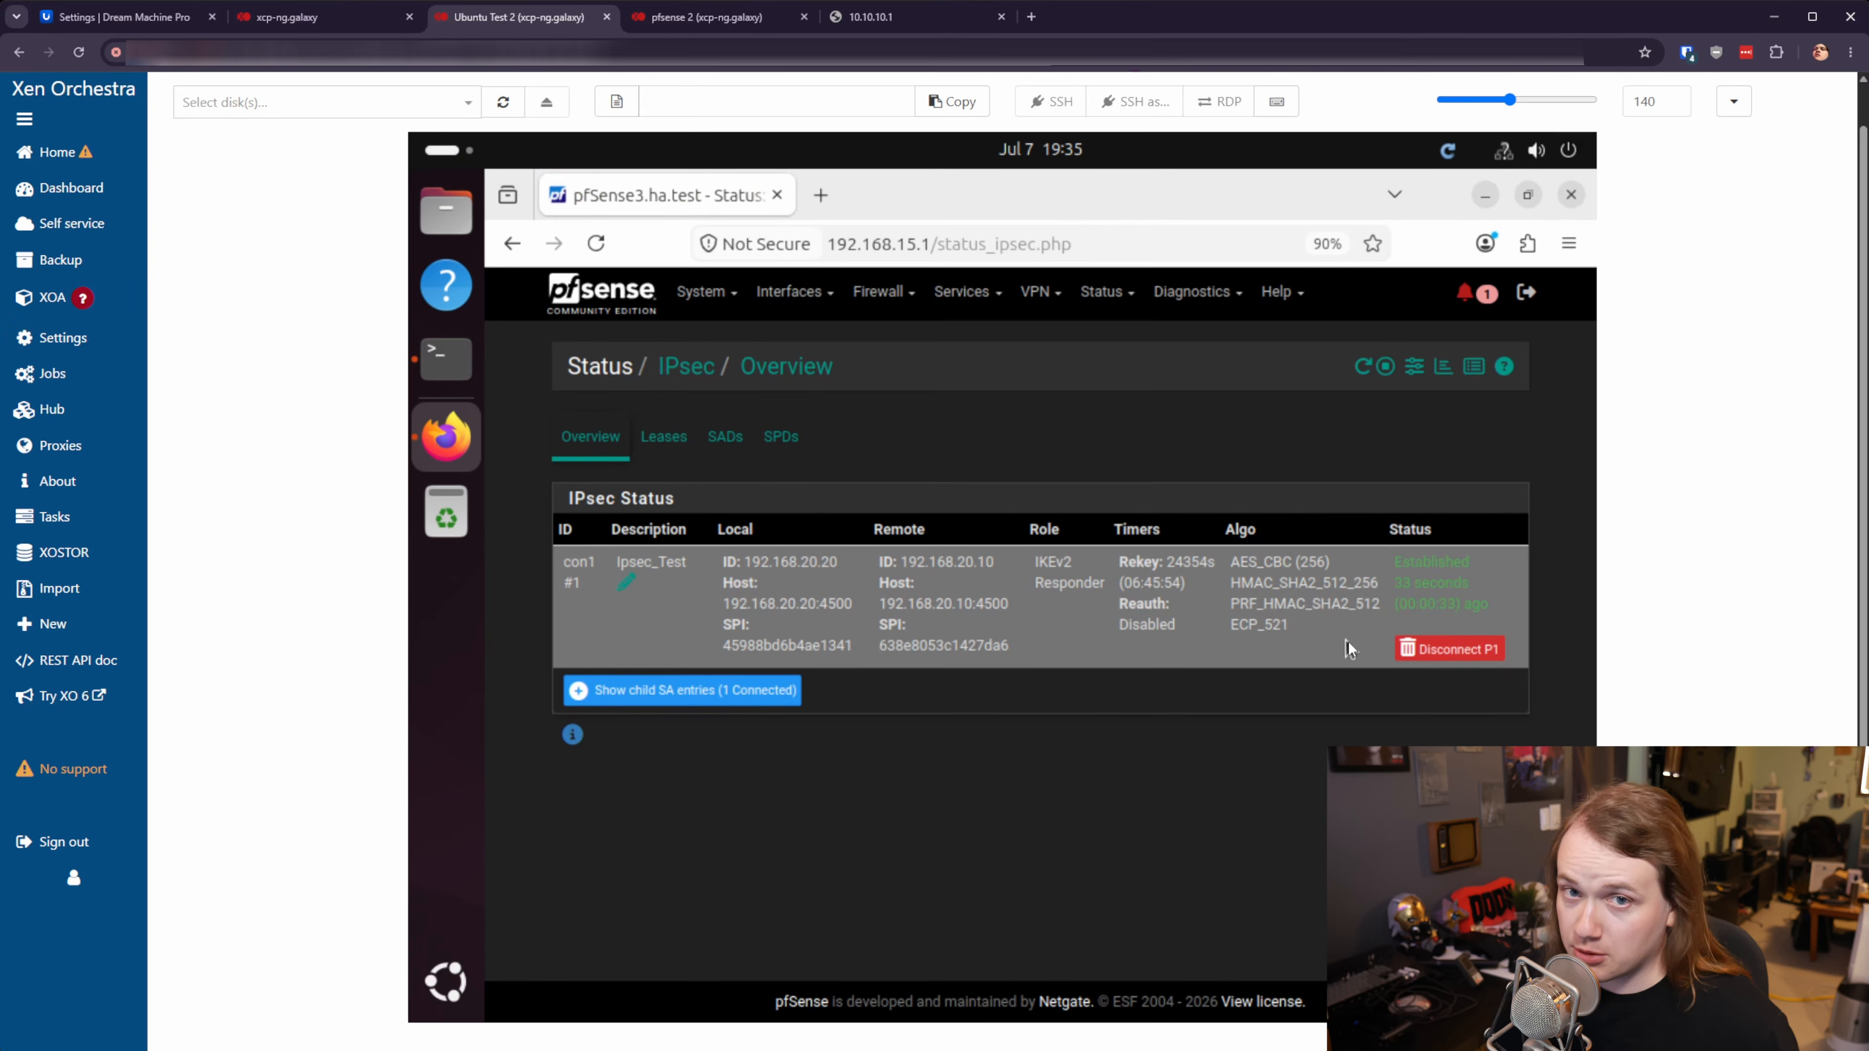
click(746, 706)
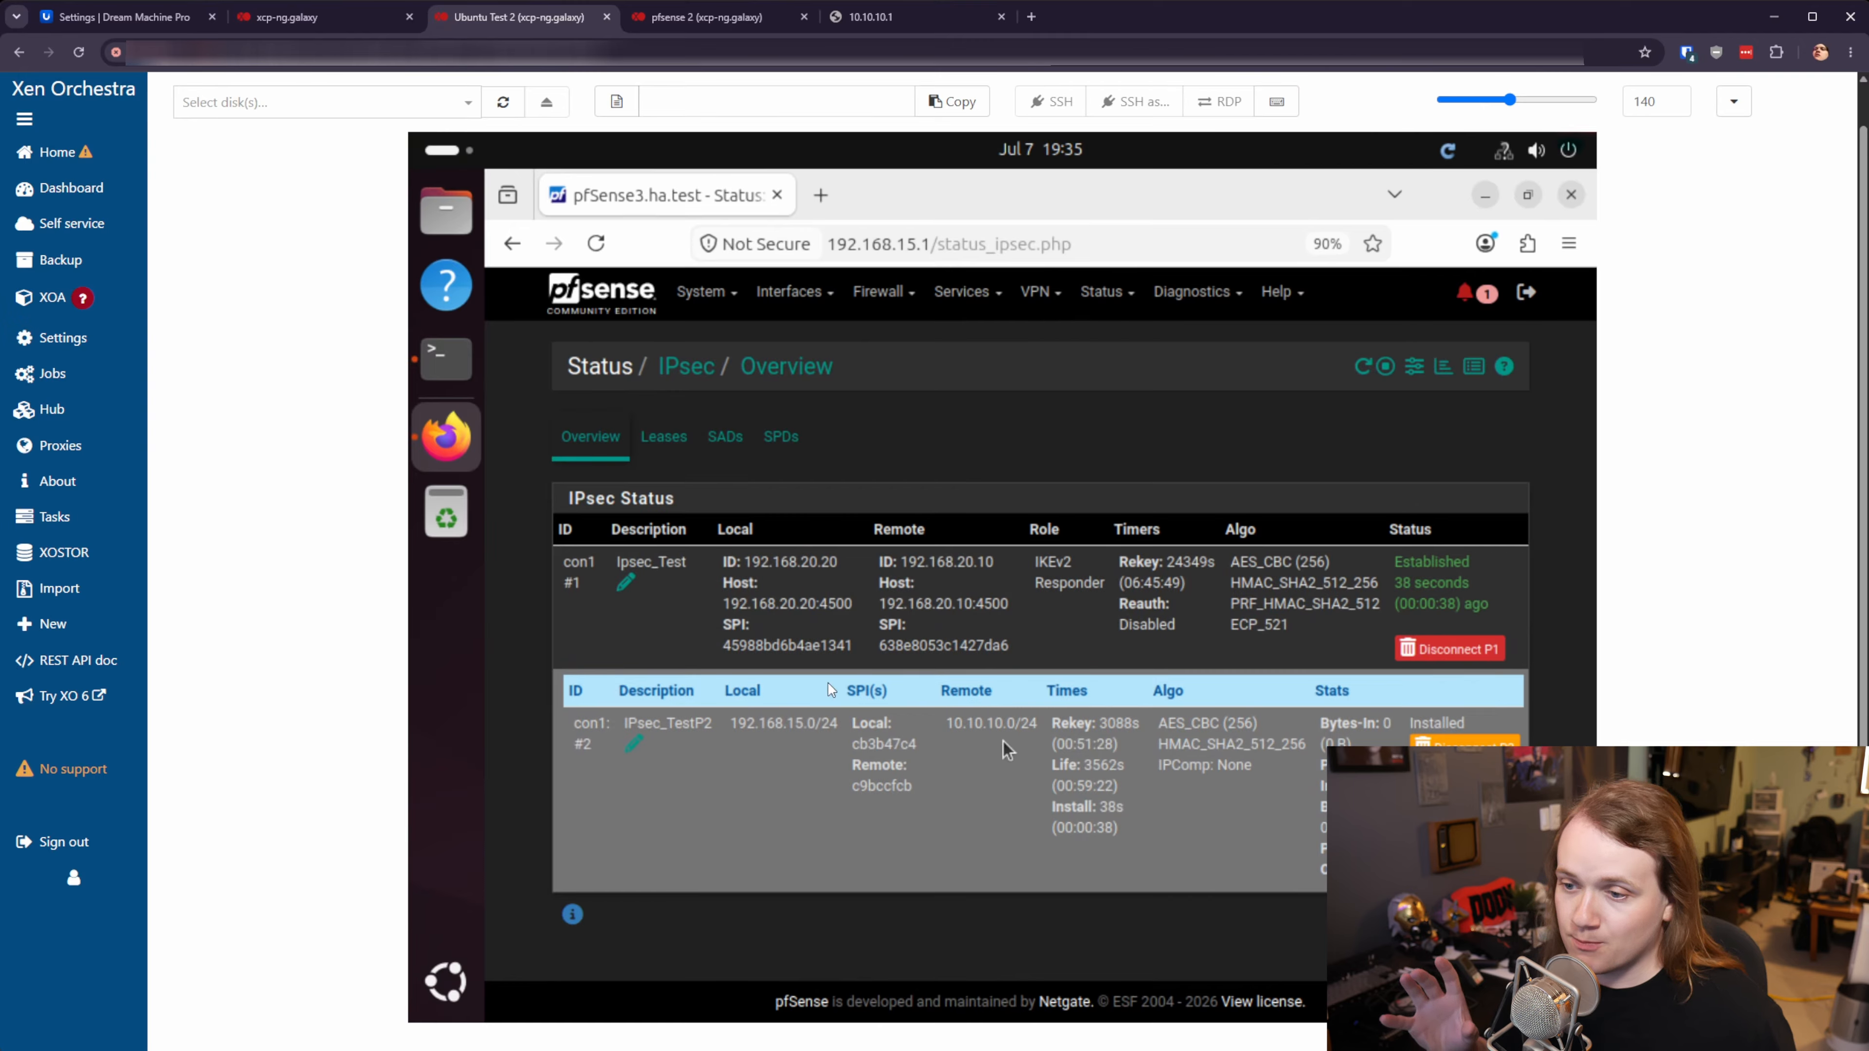
click(85, 16)
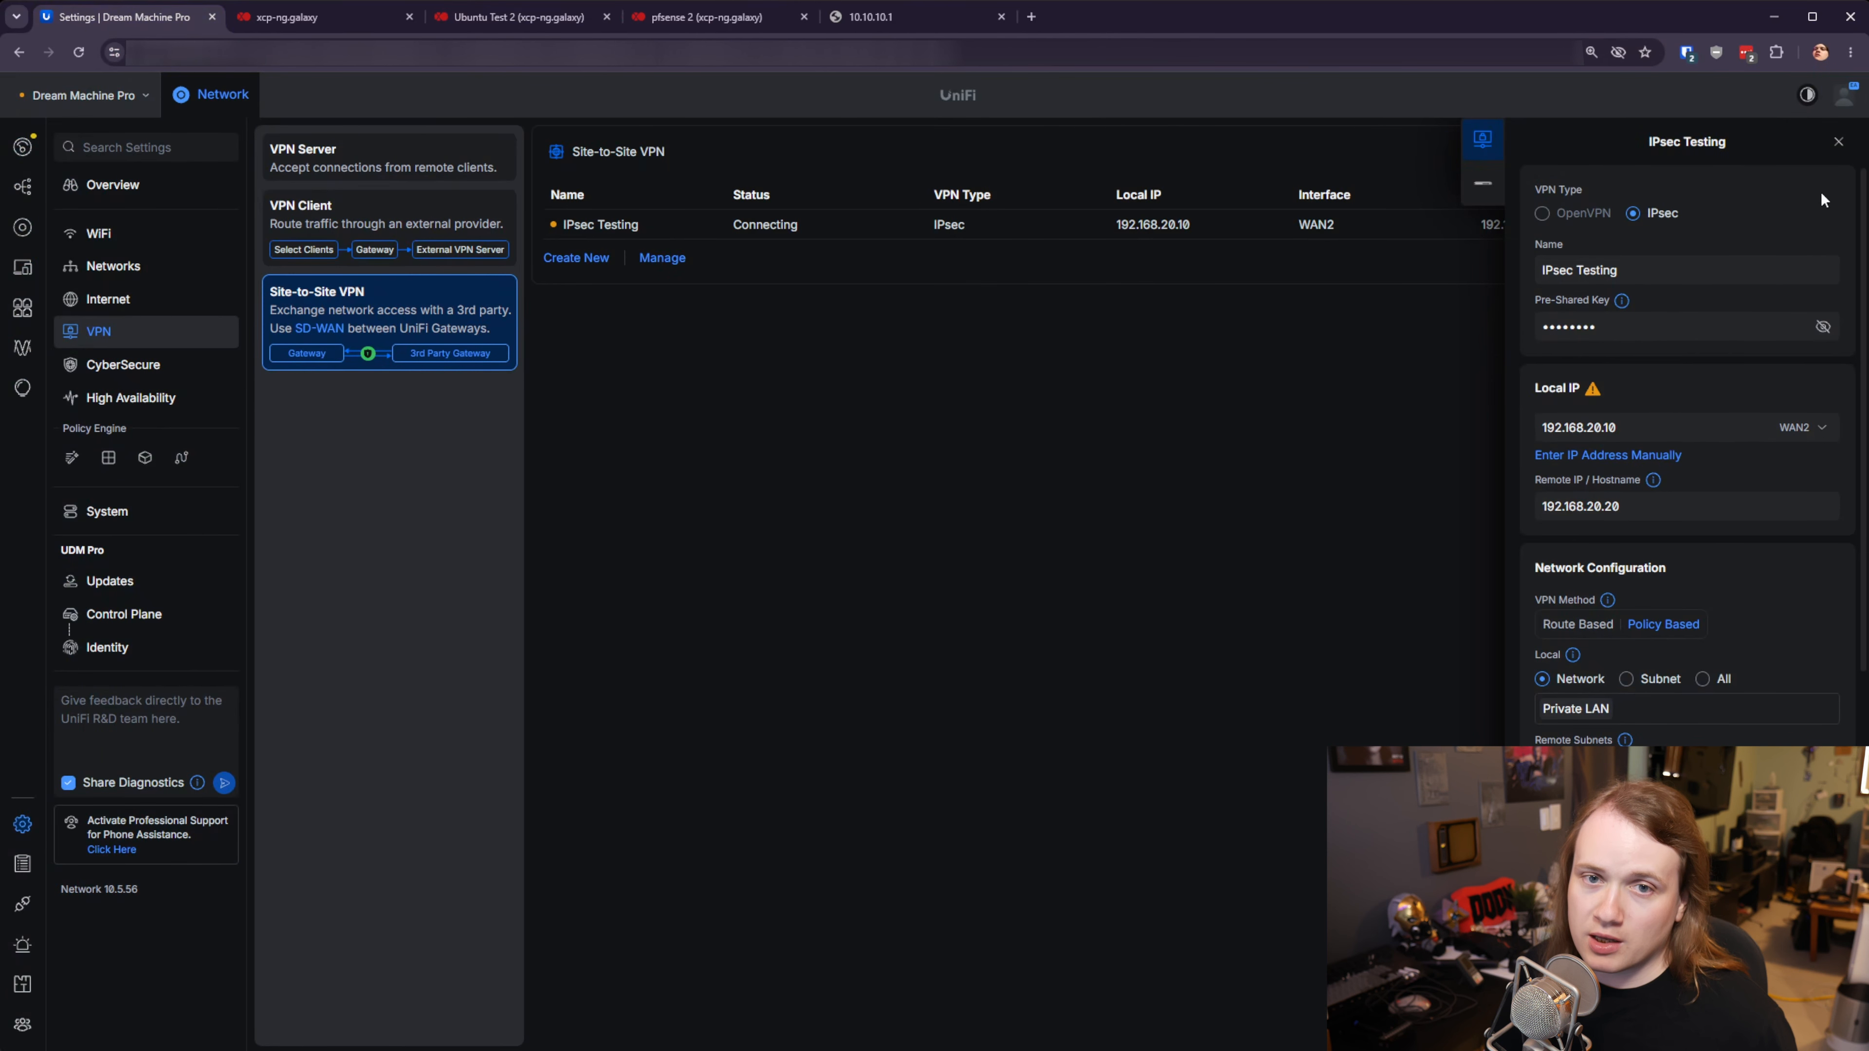
- Refresh UniFi's Site-to-Site VPN list to confirm IPsec Testing is Established, then return to pfSense's console
click(1838, 141)
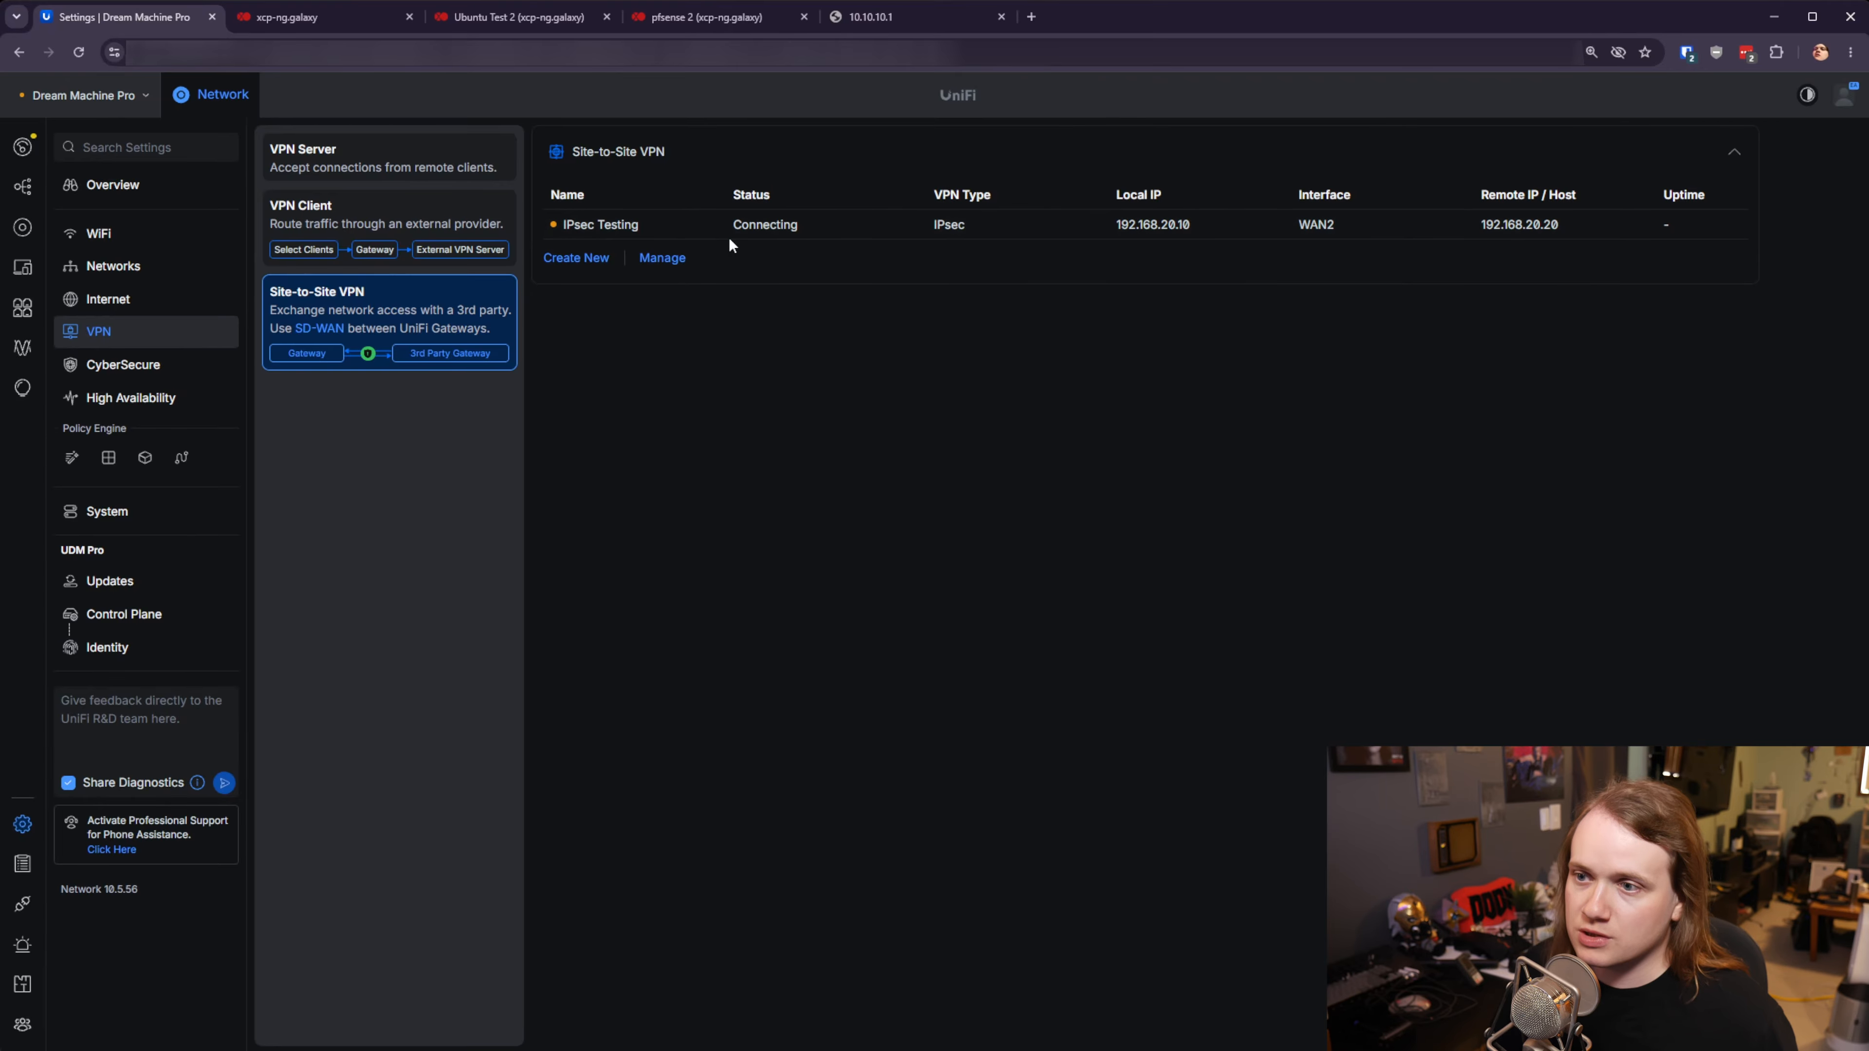
click(79, 52)
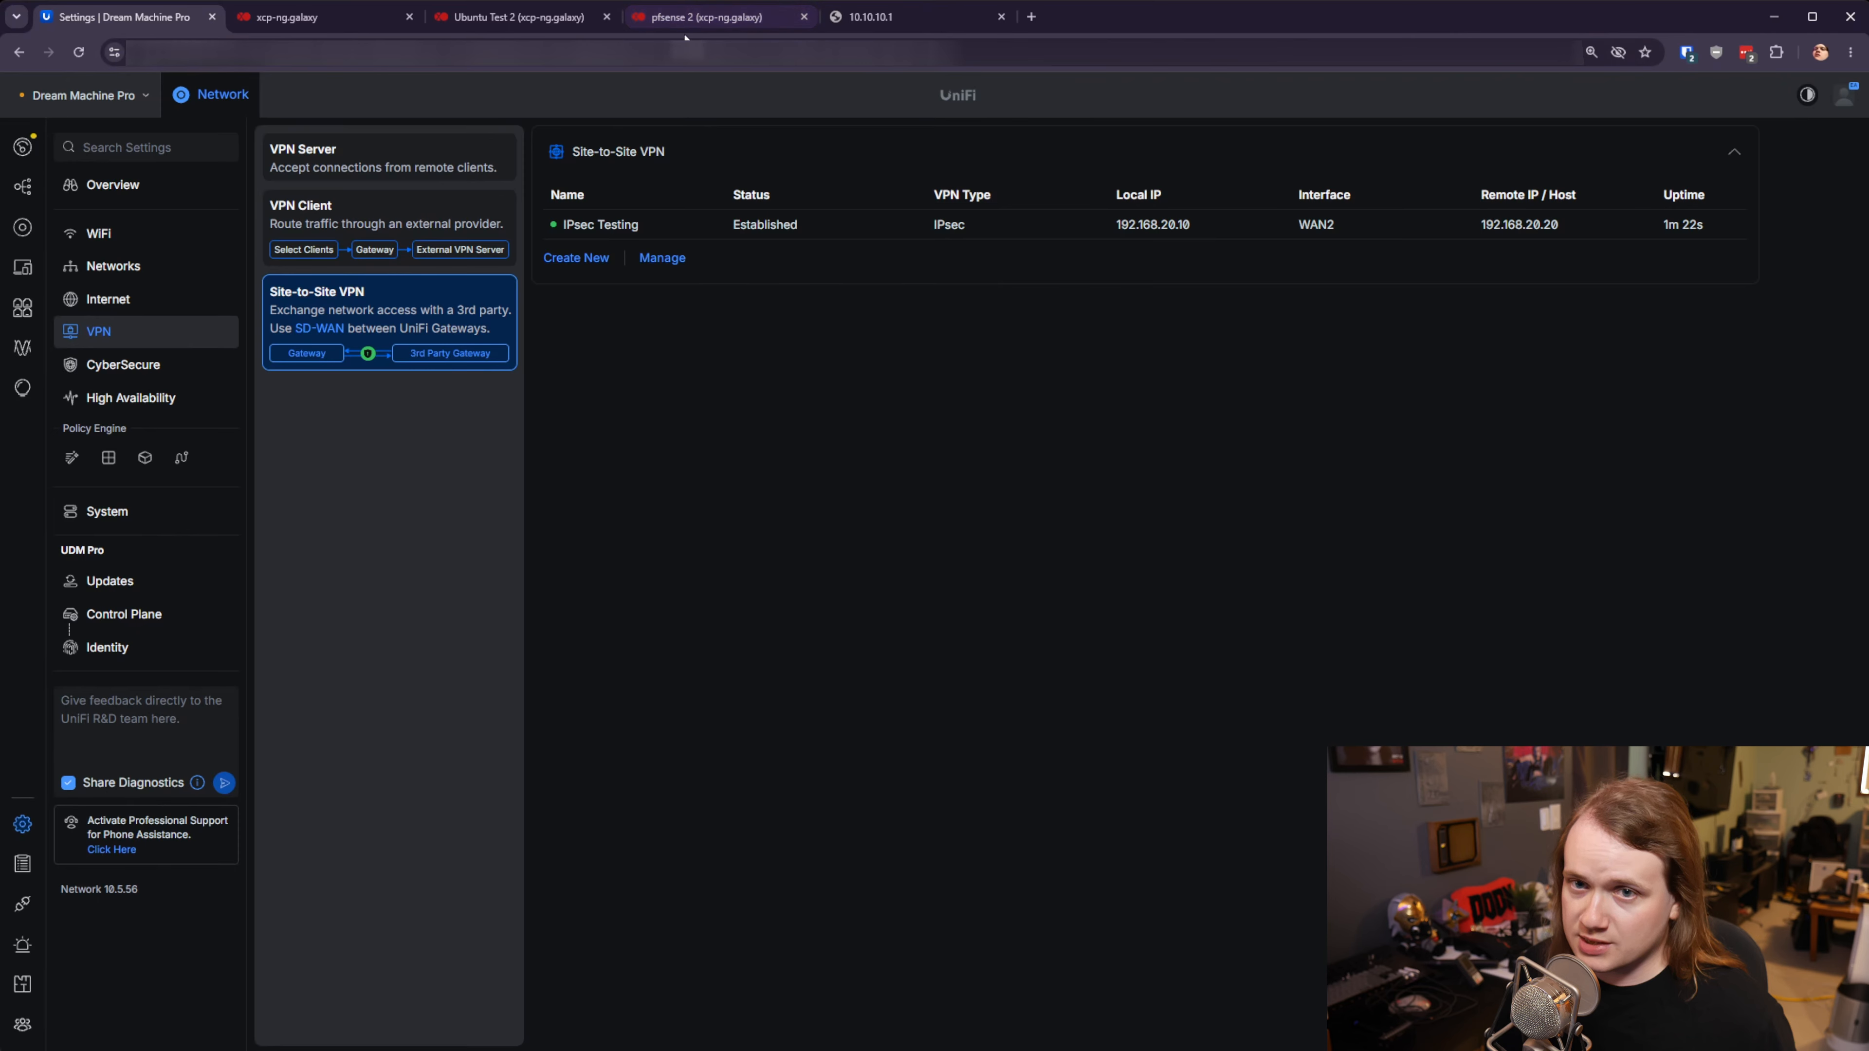
click(721, 20)
click(519, 17)
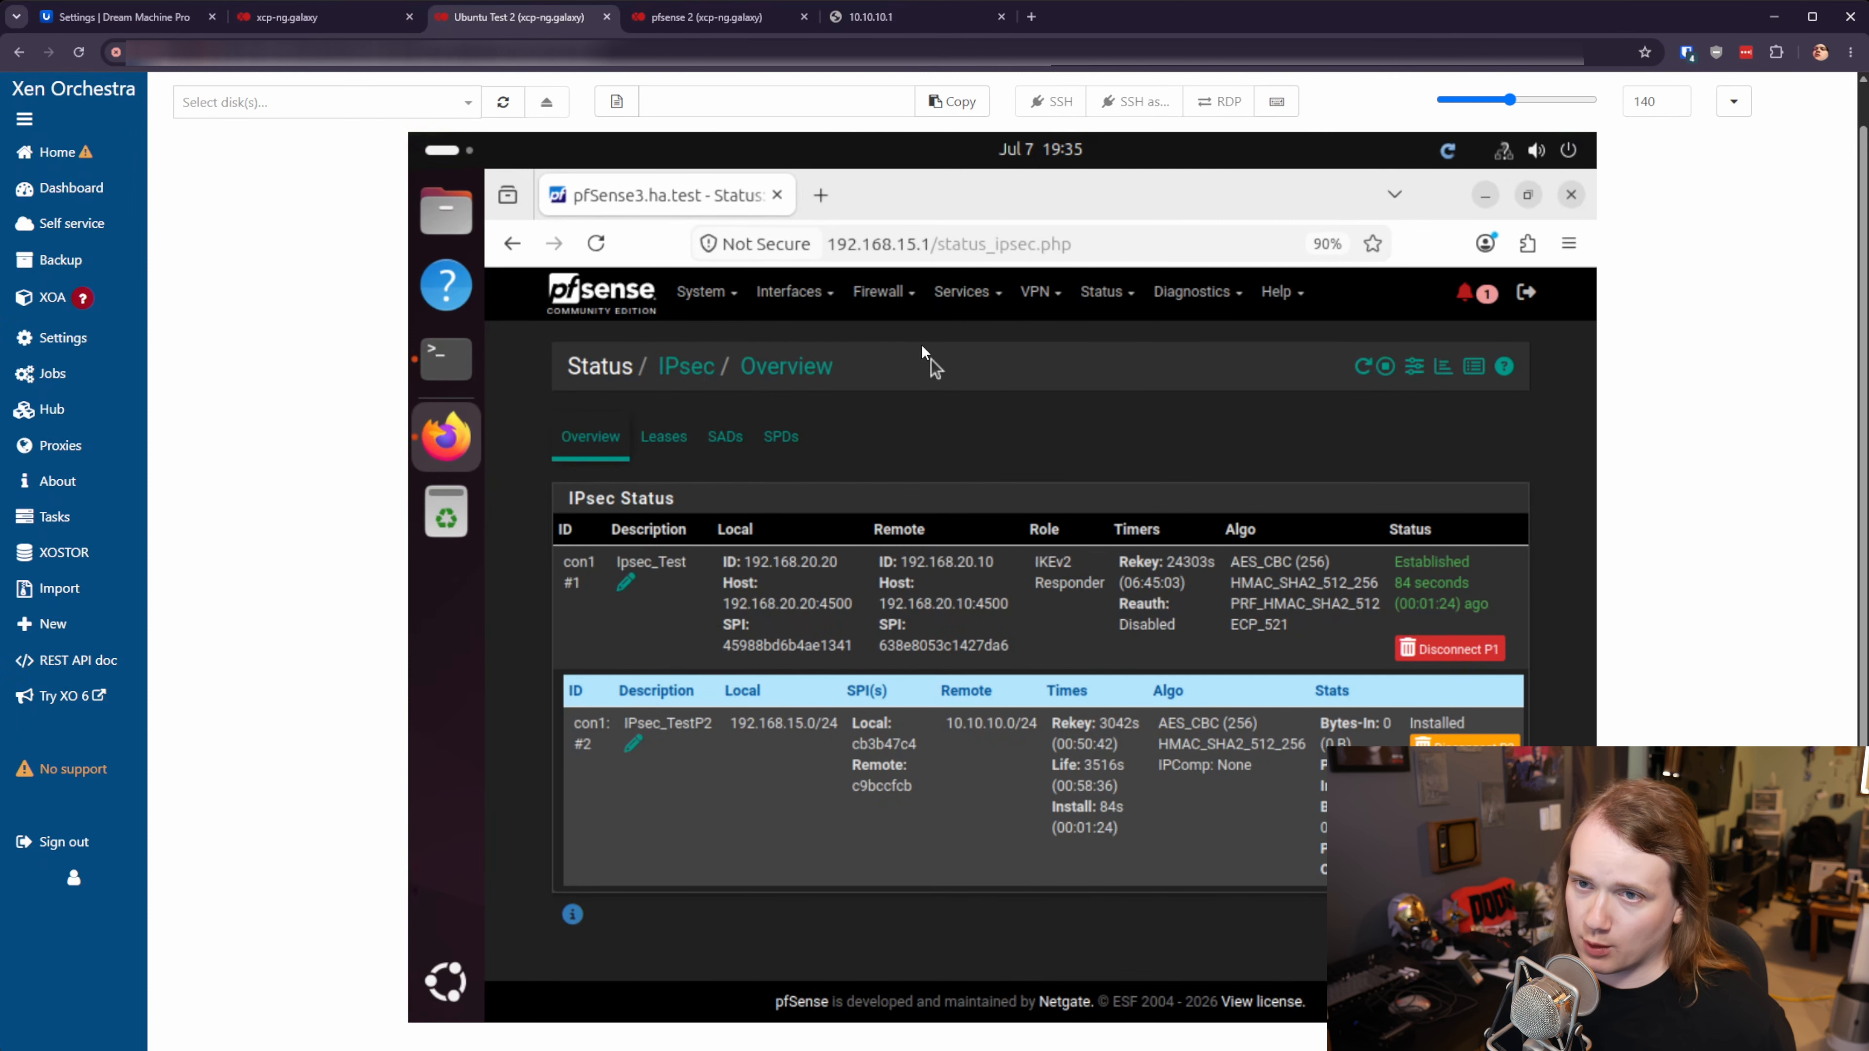
- Open pfSense's Firewall > Rules page showing the WAN rules
click(887, 295)
click(889, 430)
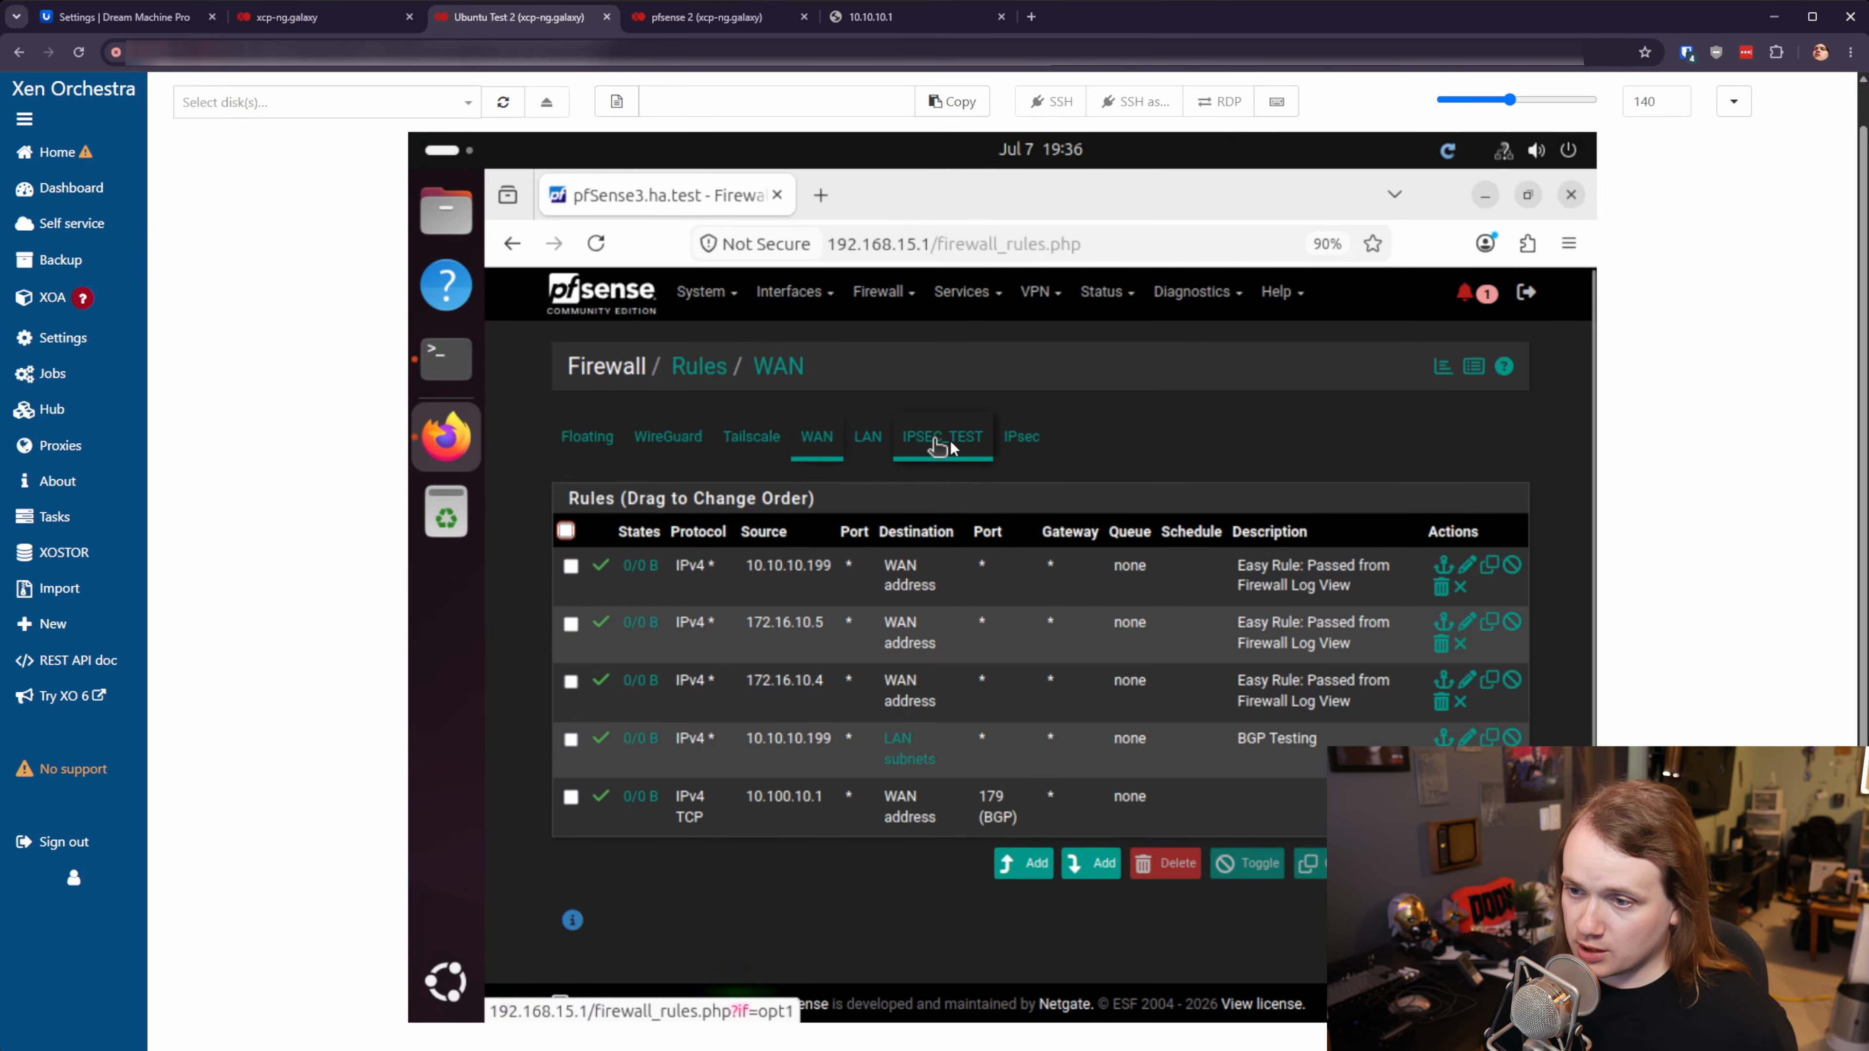
- Review pfSense's IPsec and LAN firewall rules, then go to UniFi's firewall zone matrix
click(1021, 436)
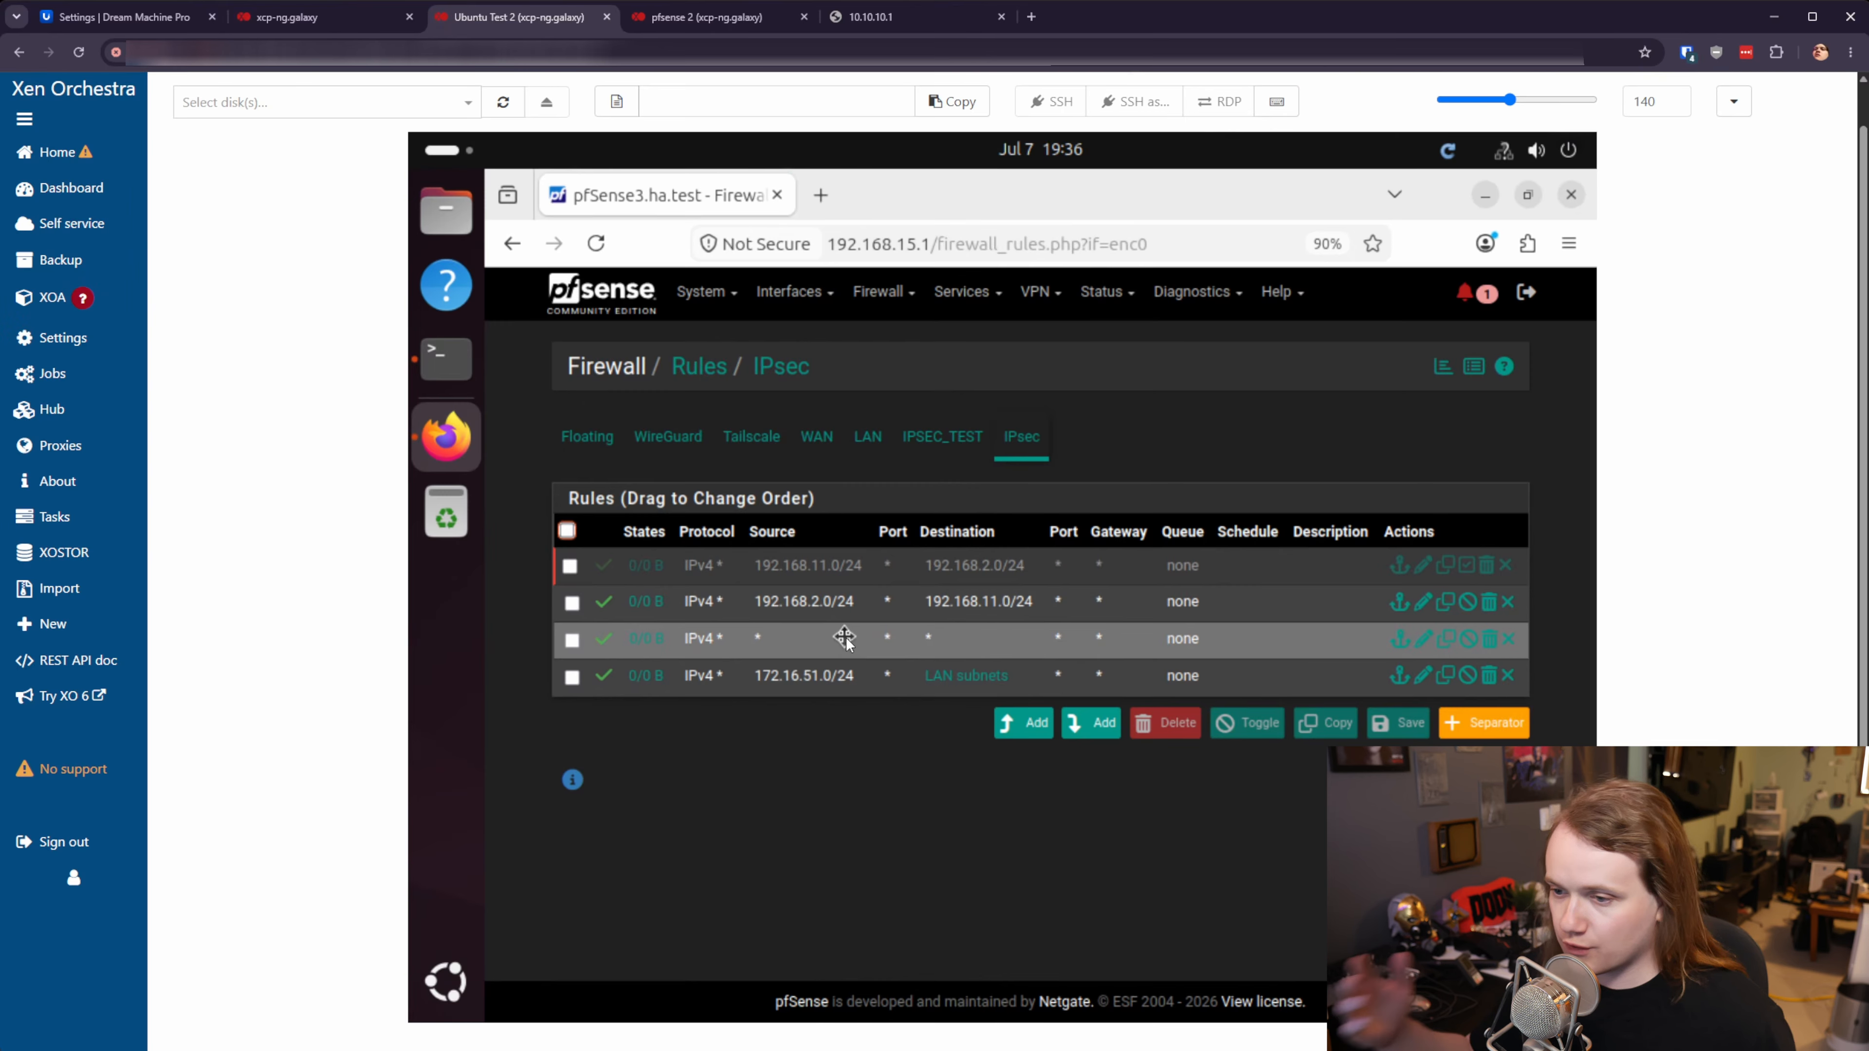
click(872, 434)
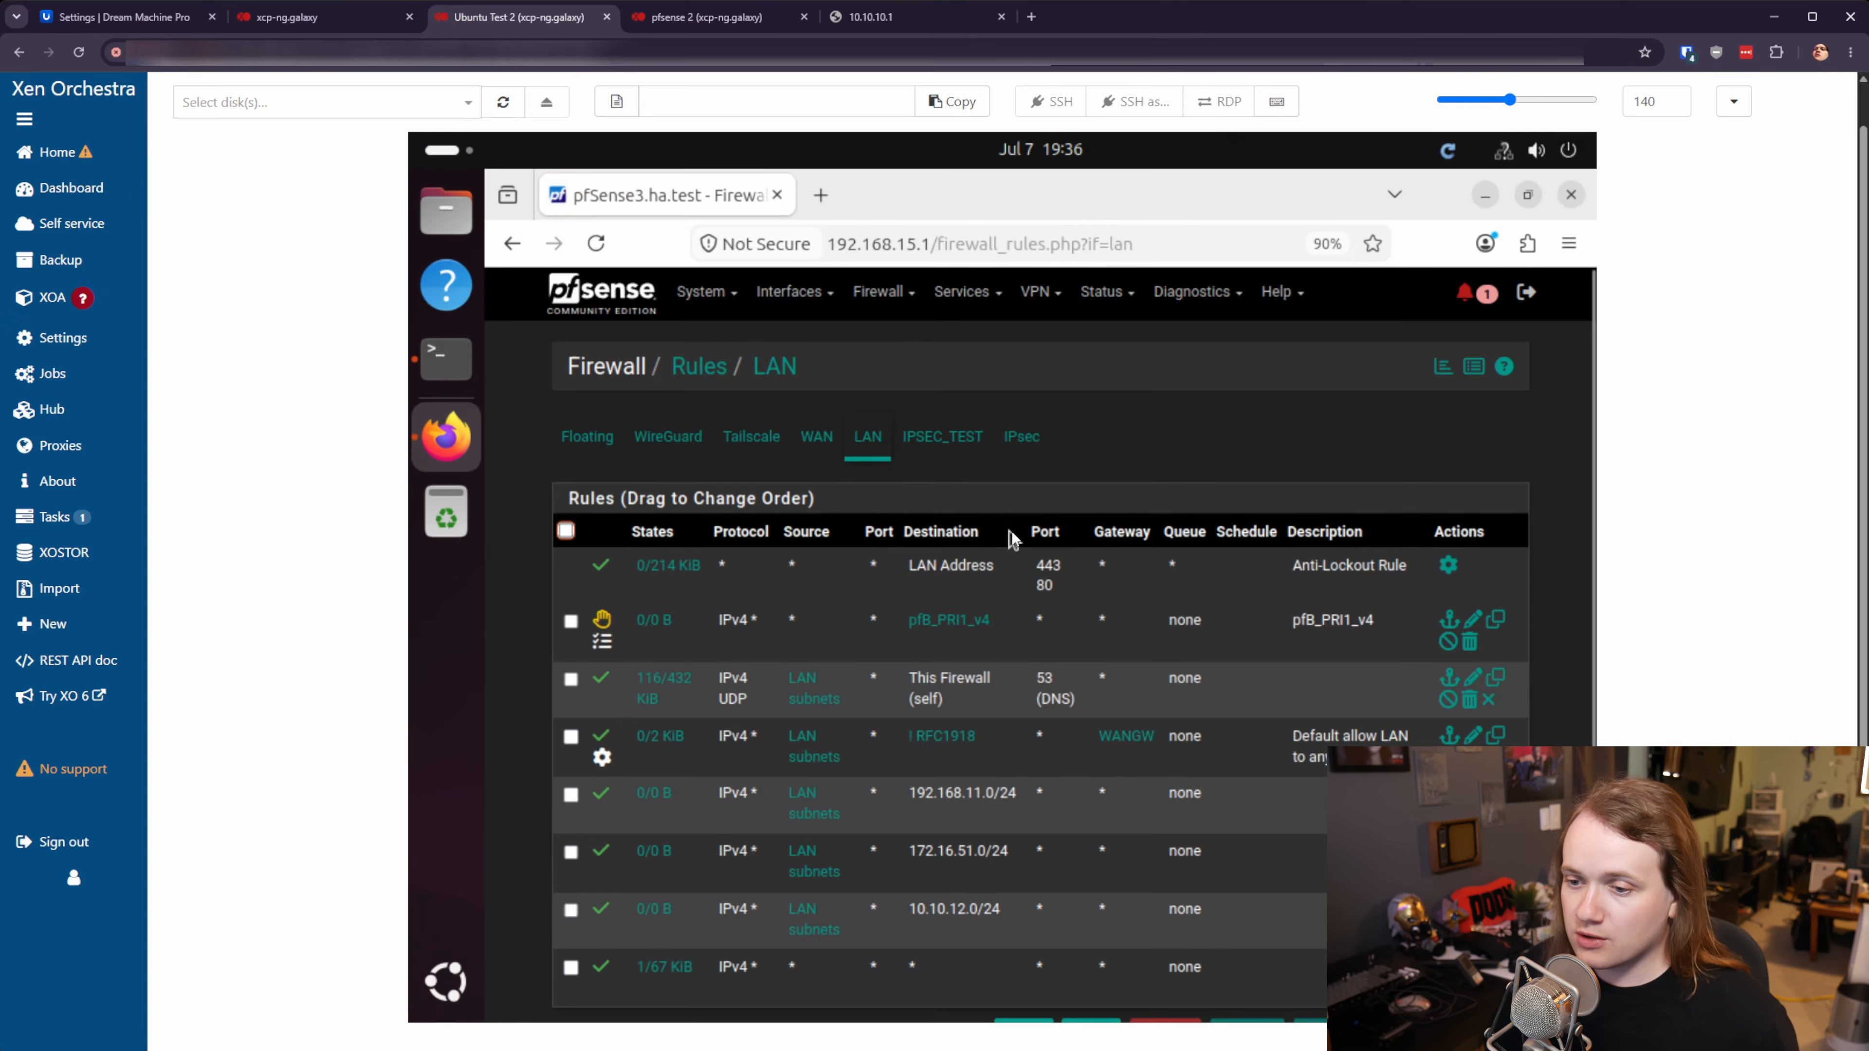
scroll(971, 626, down, 3)
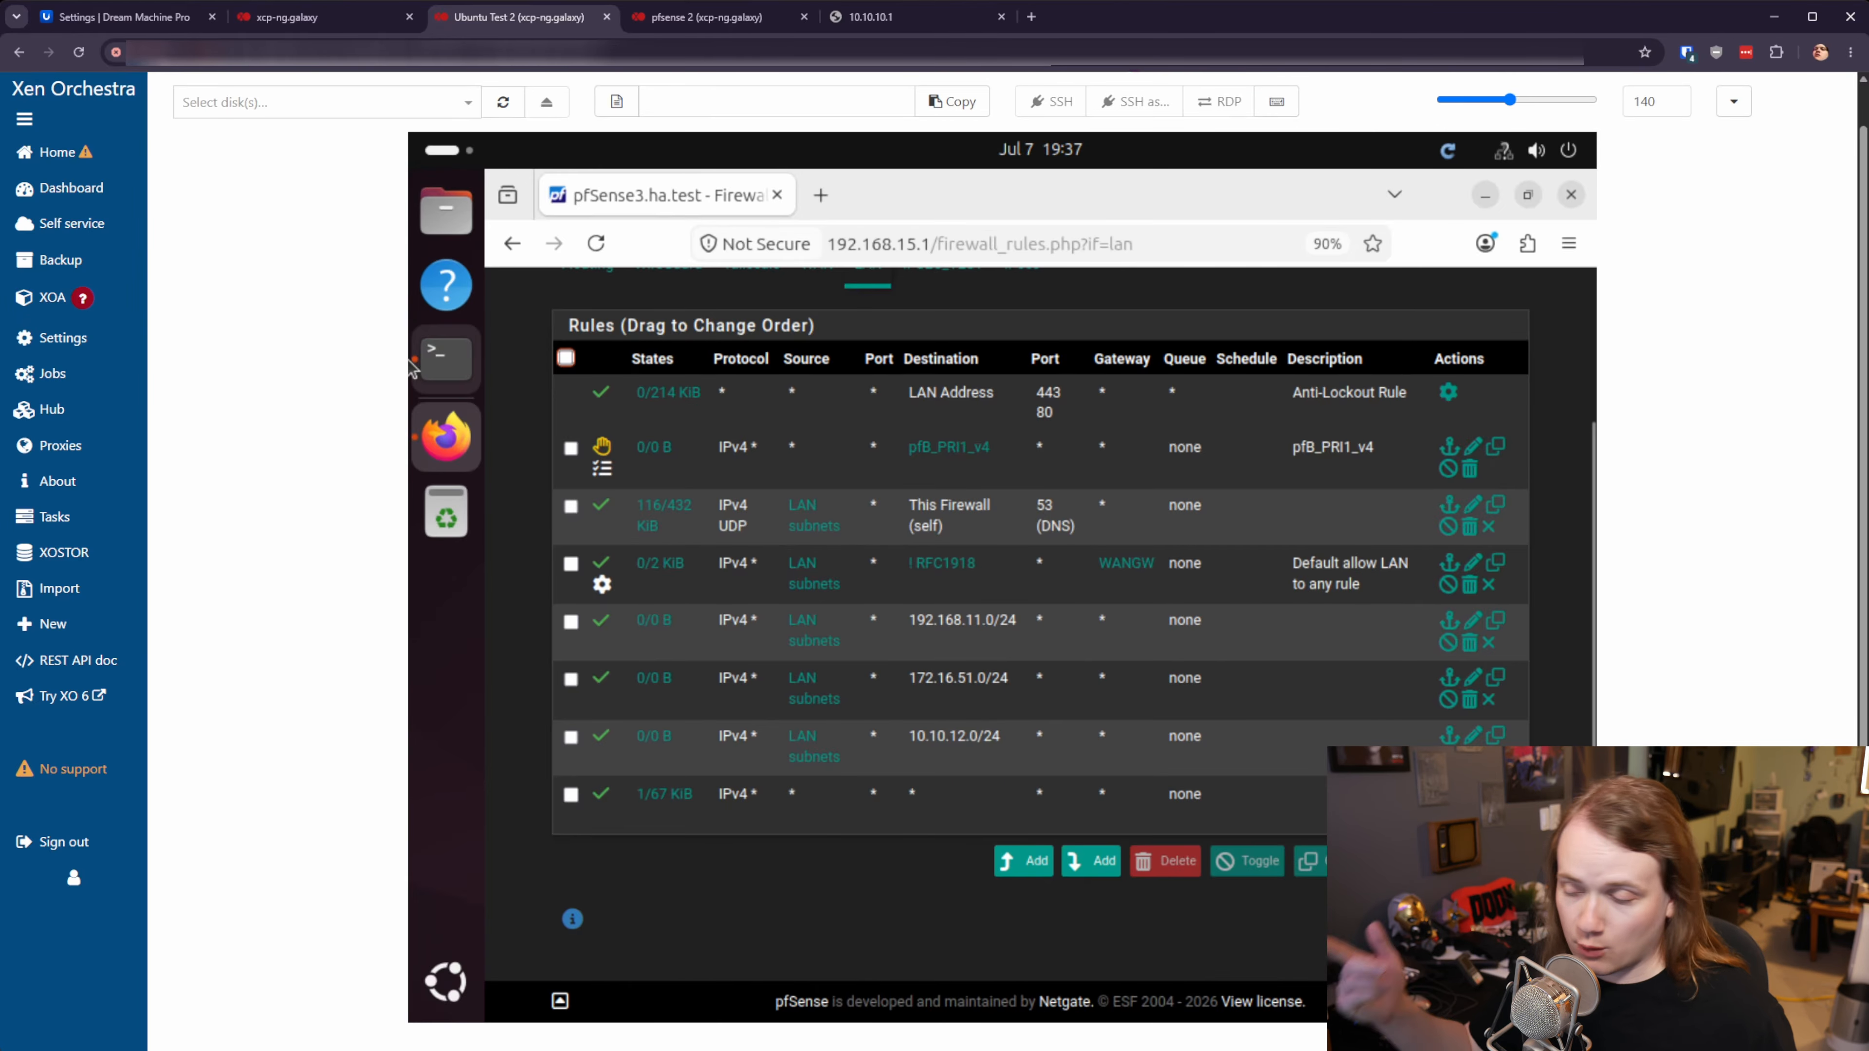
click(118, 16)
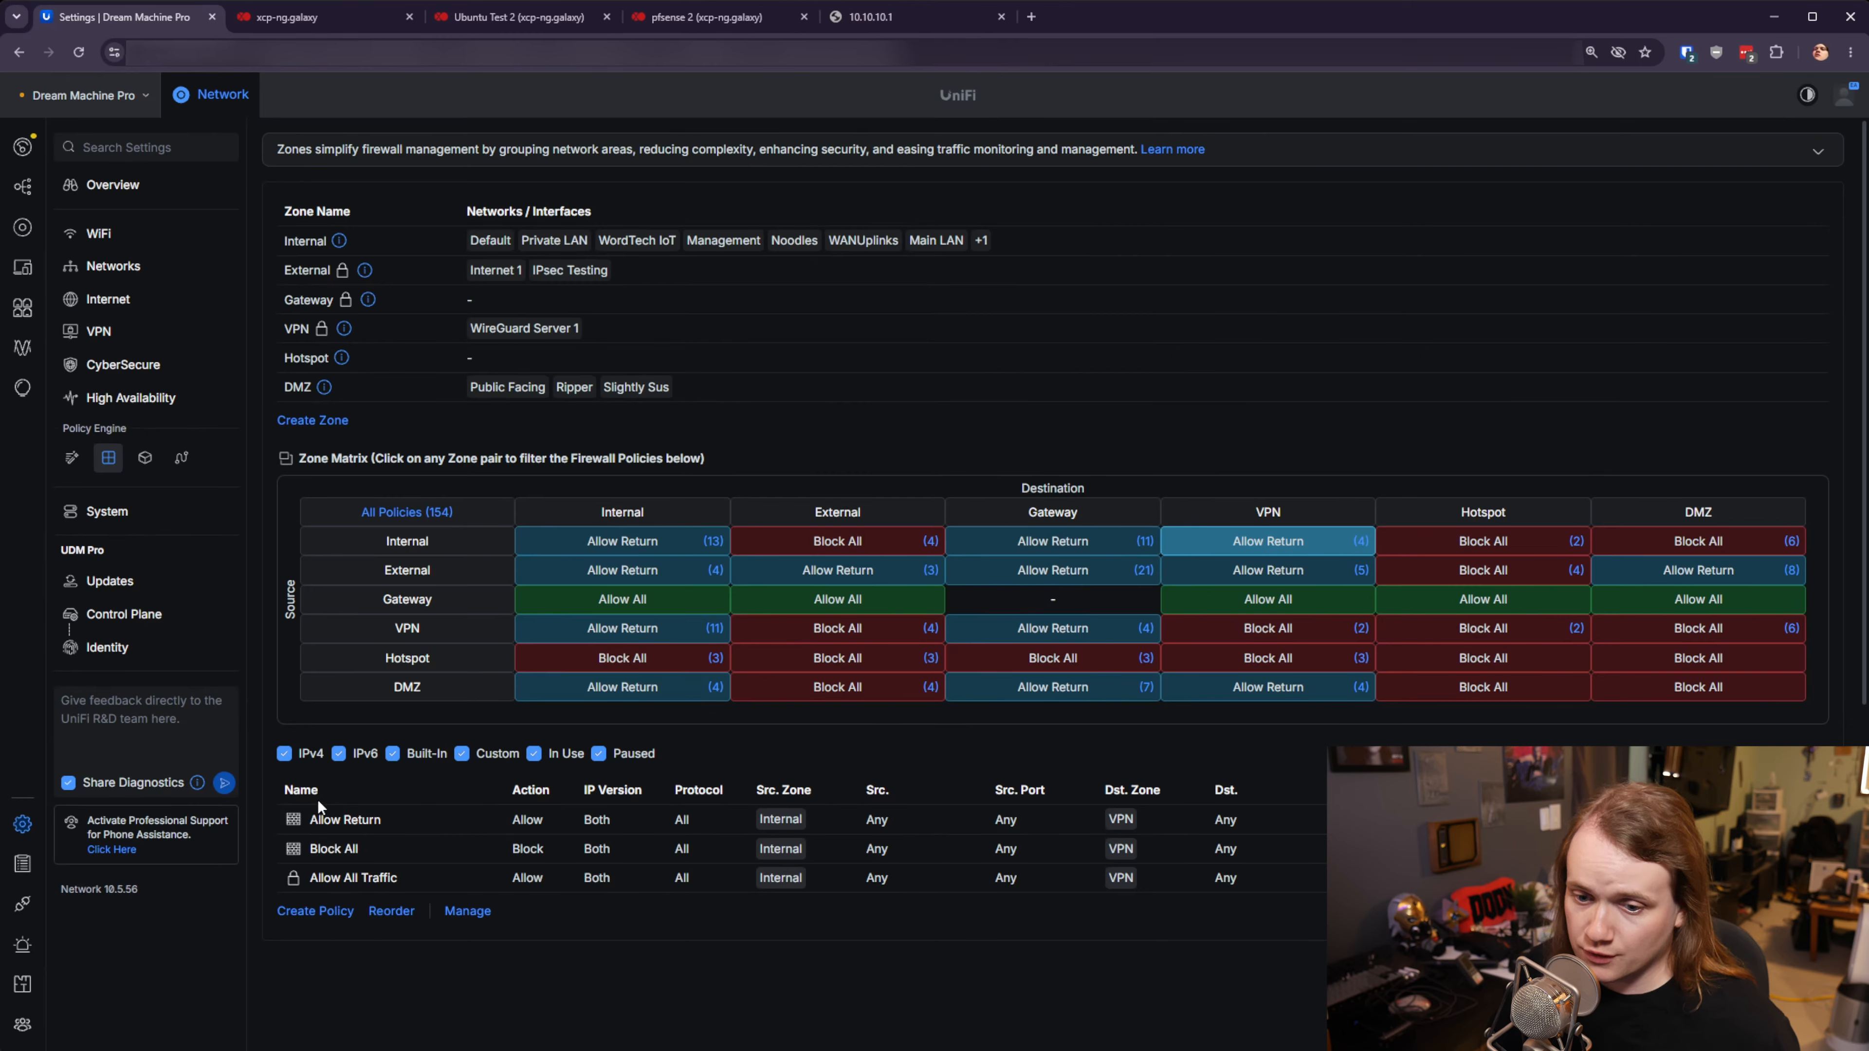
- Create a policy named 'Testing IPsec' with the desktop's IP group (795) as source
click(301, 912)
click(1640, 221)
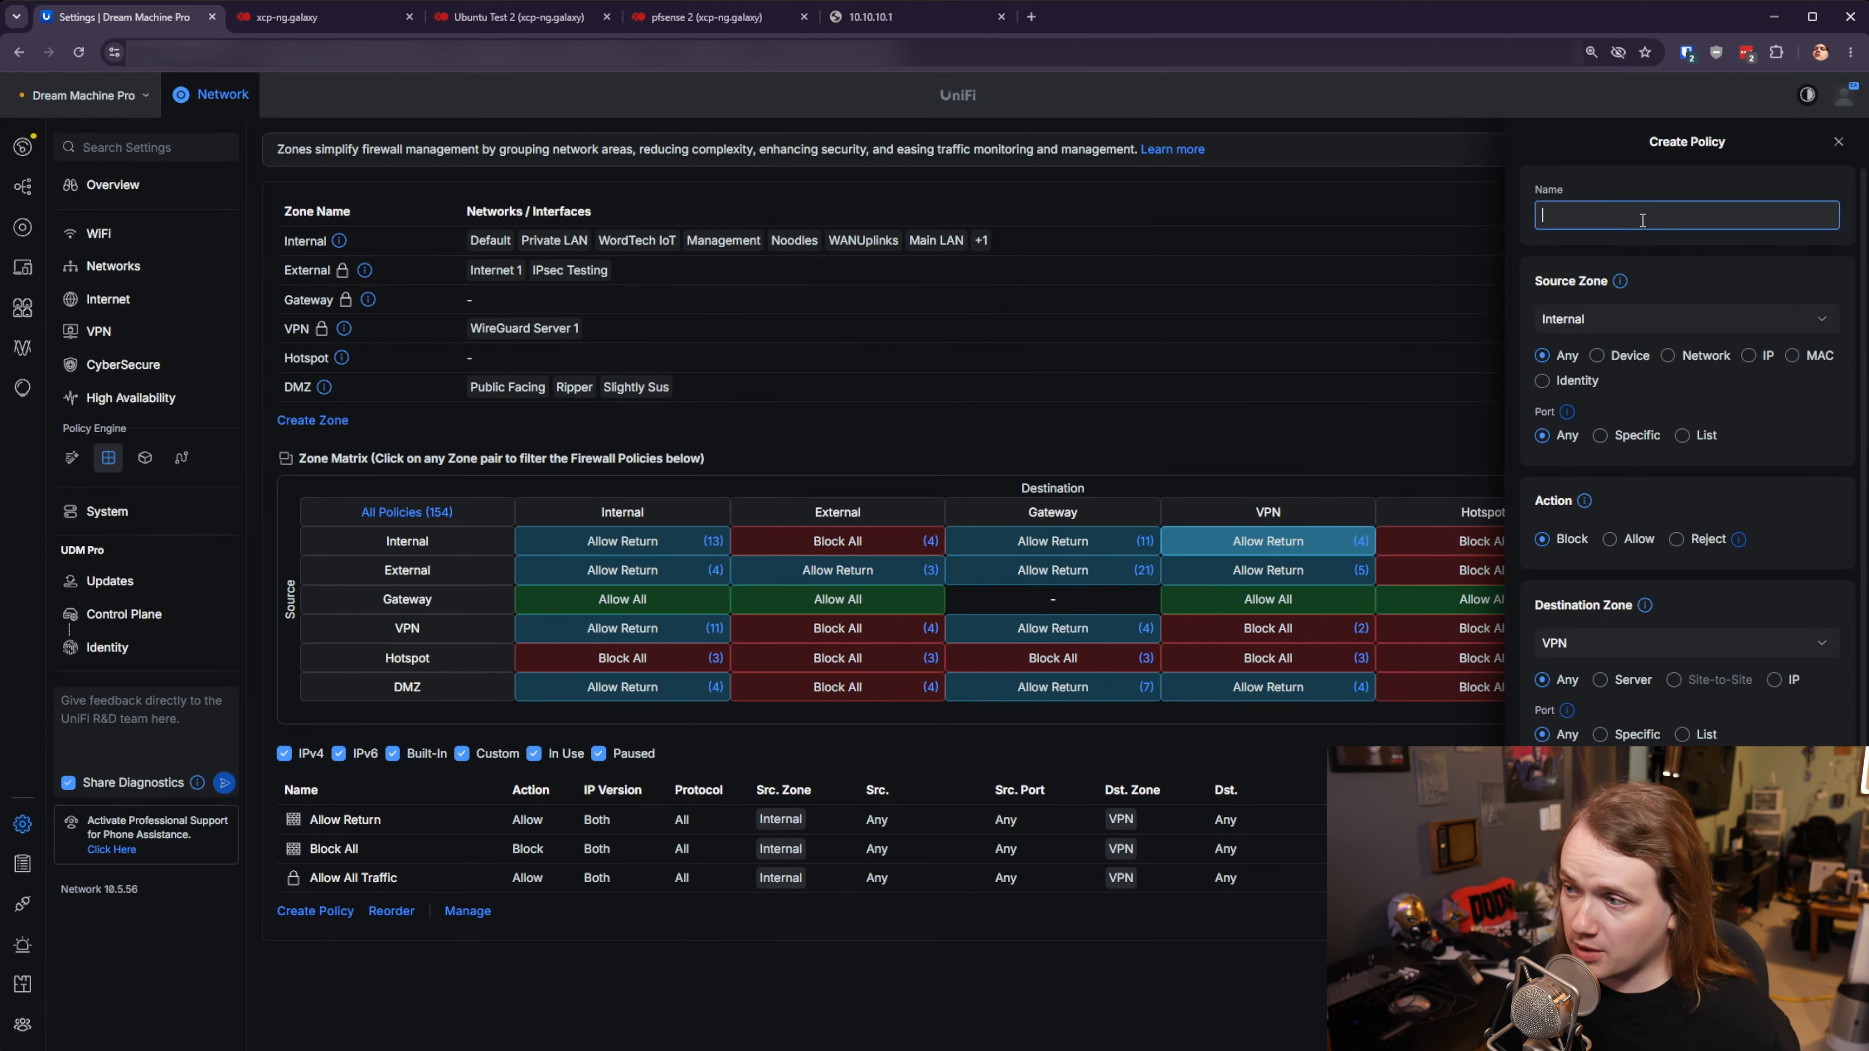
text(Testing )
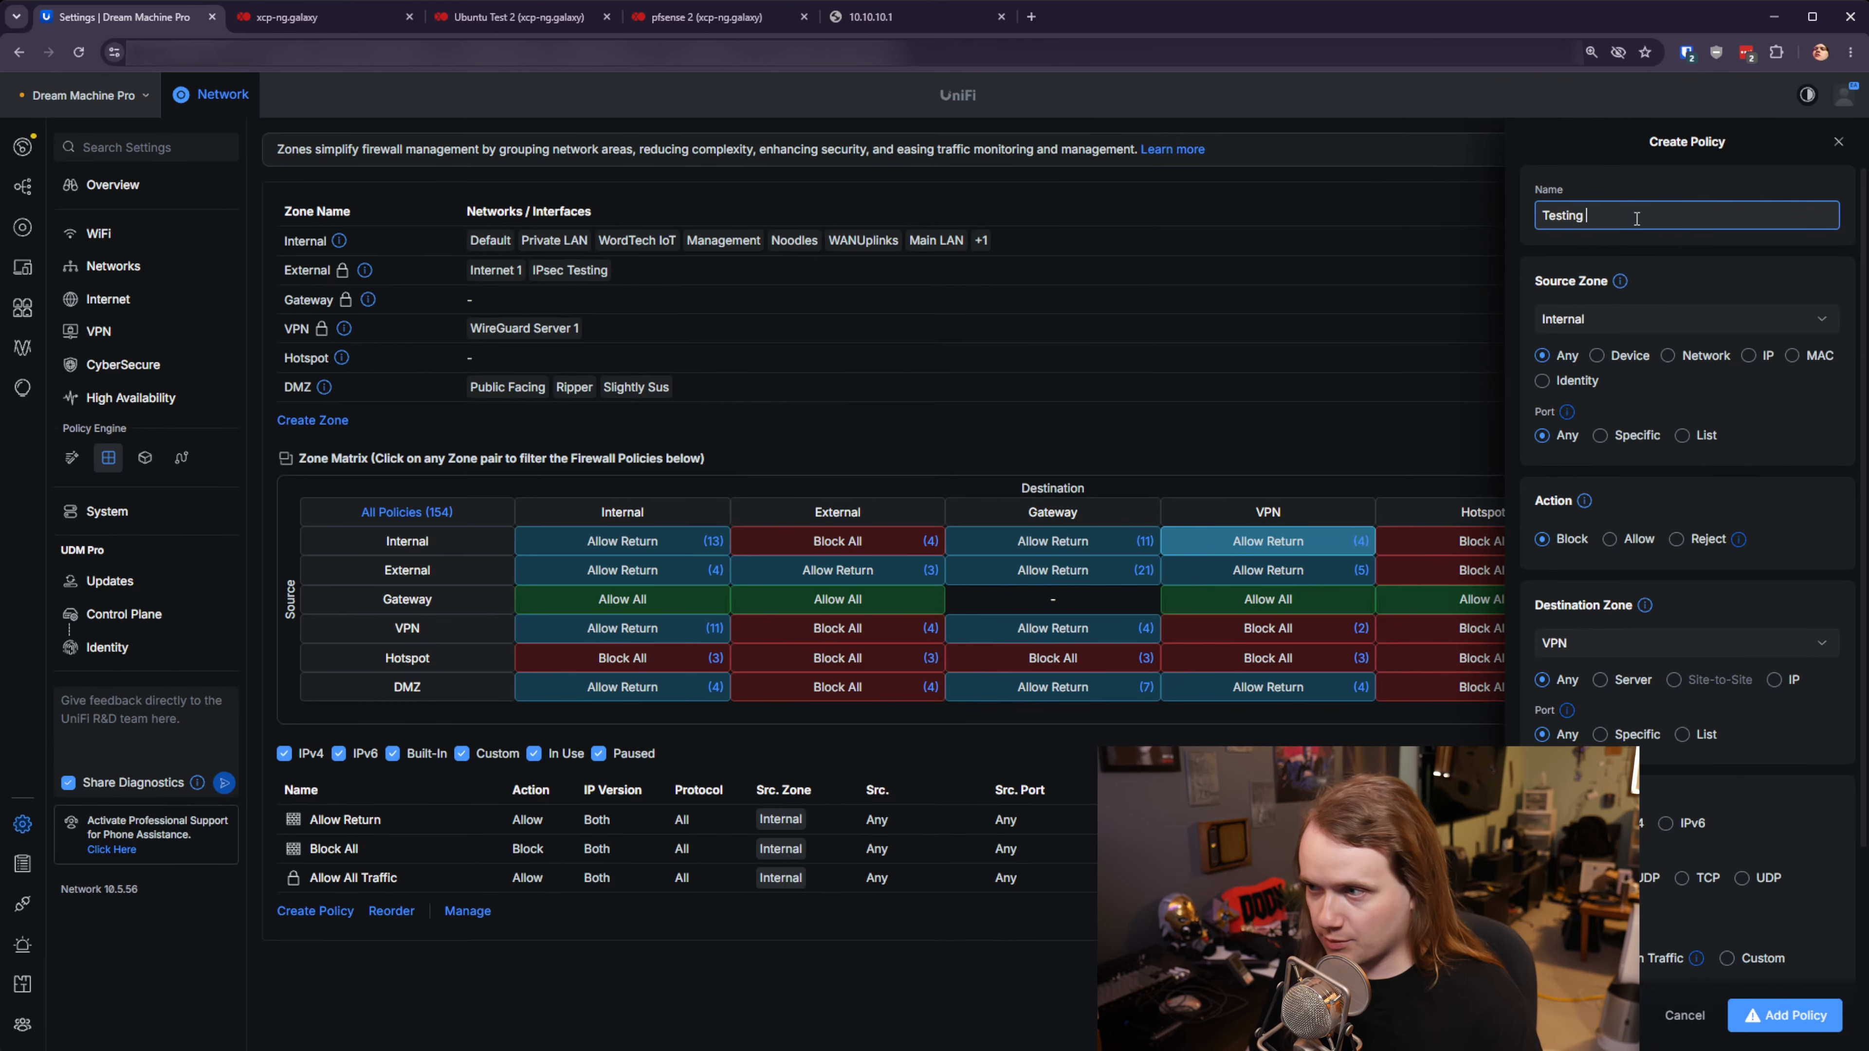
text(IPsec)
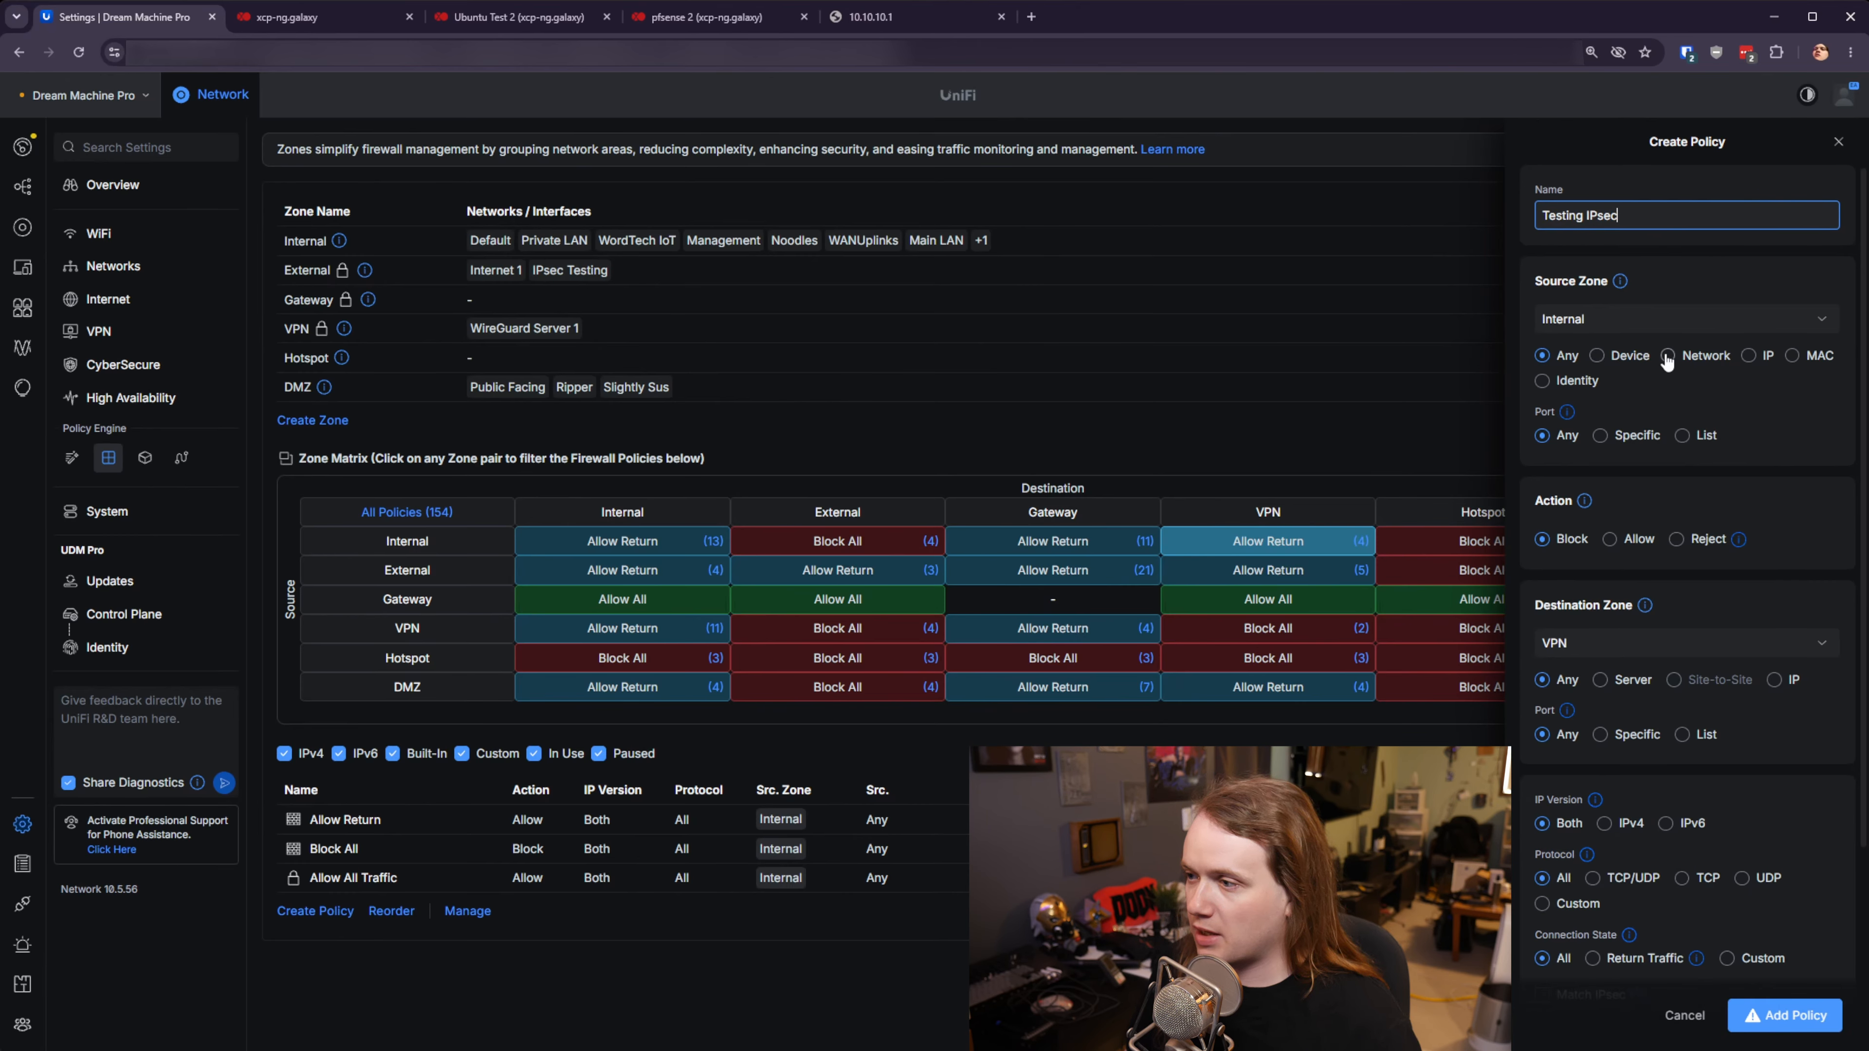
click(1748, 356)
click(1623, 417)
click(1646, 454)
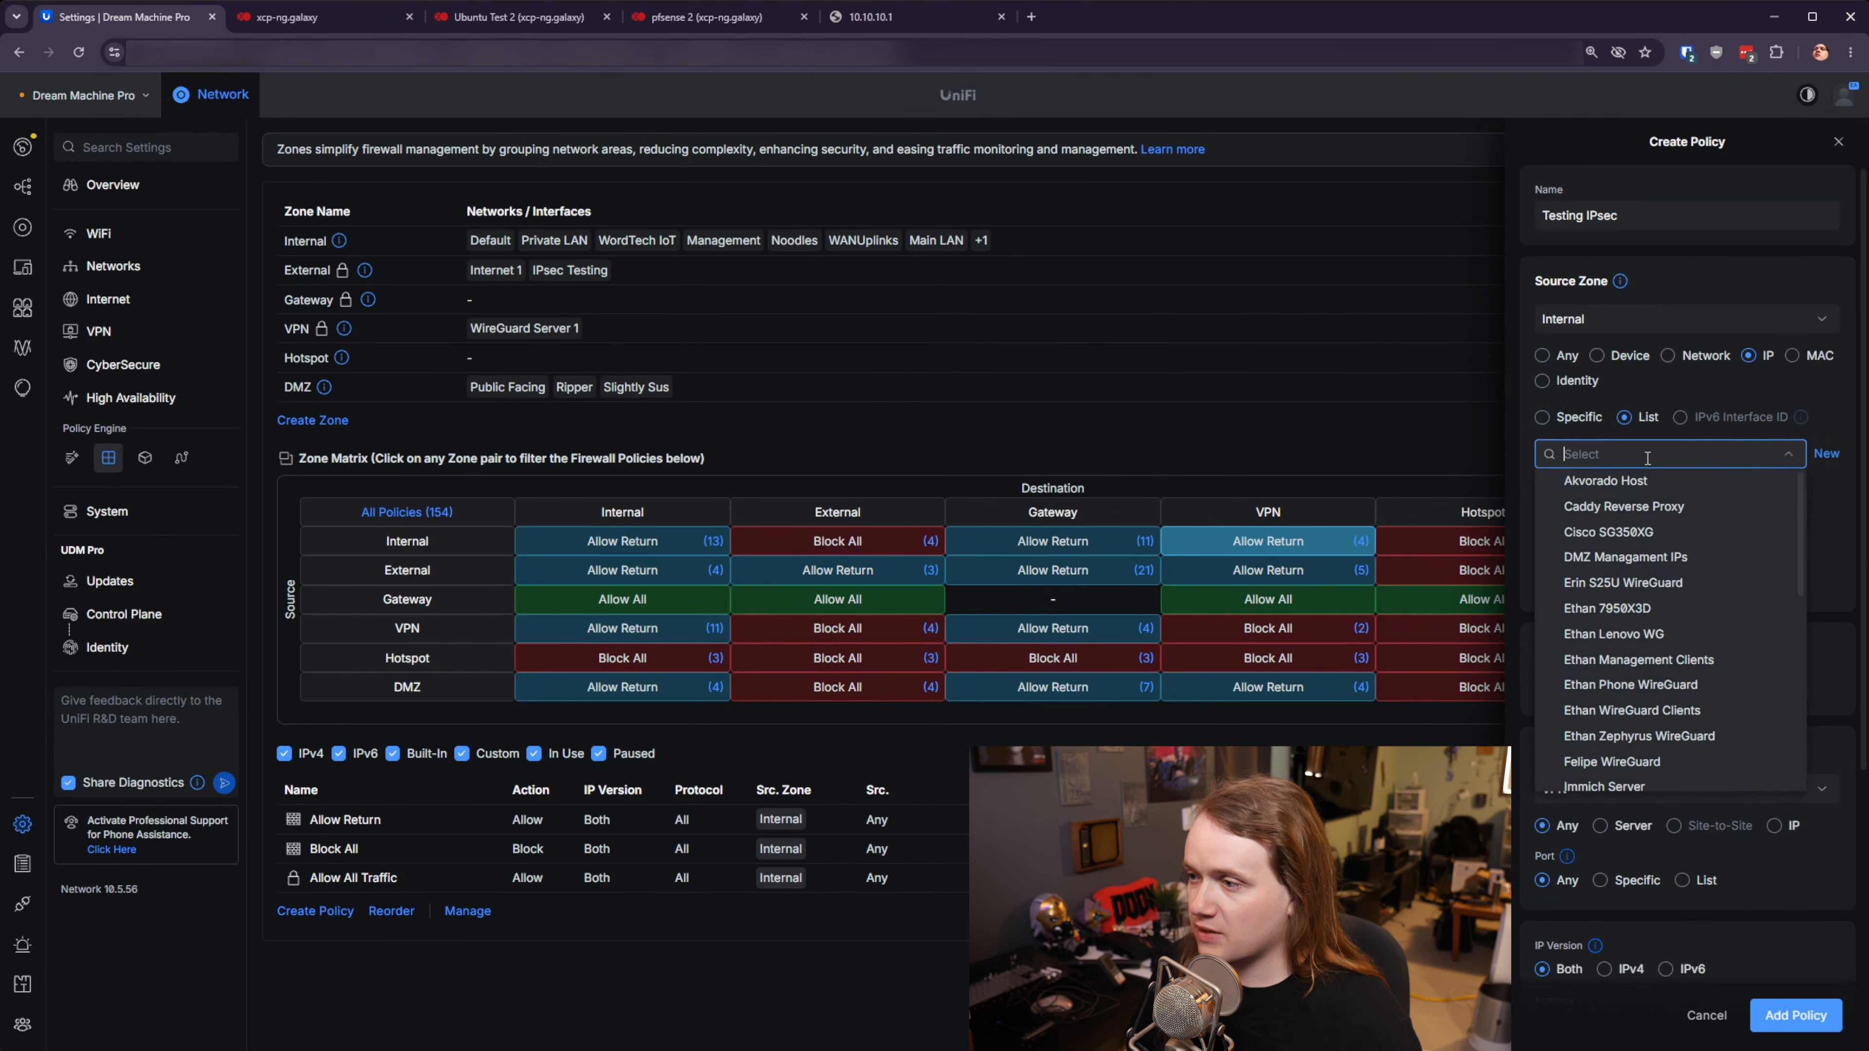
text(7950)
key(Return)
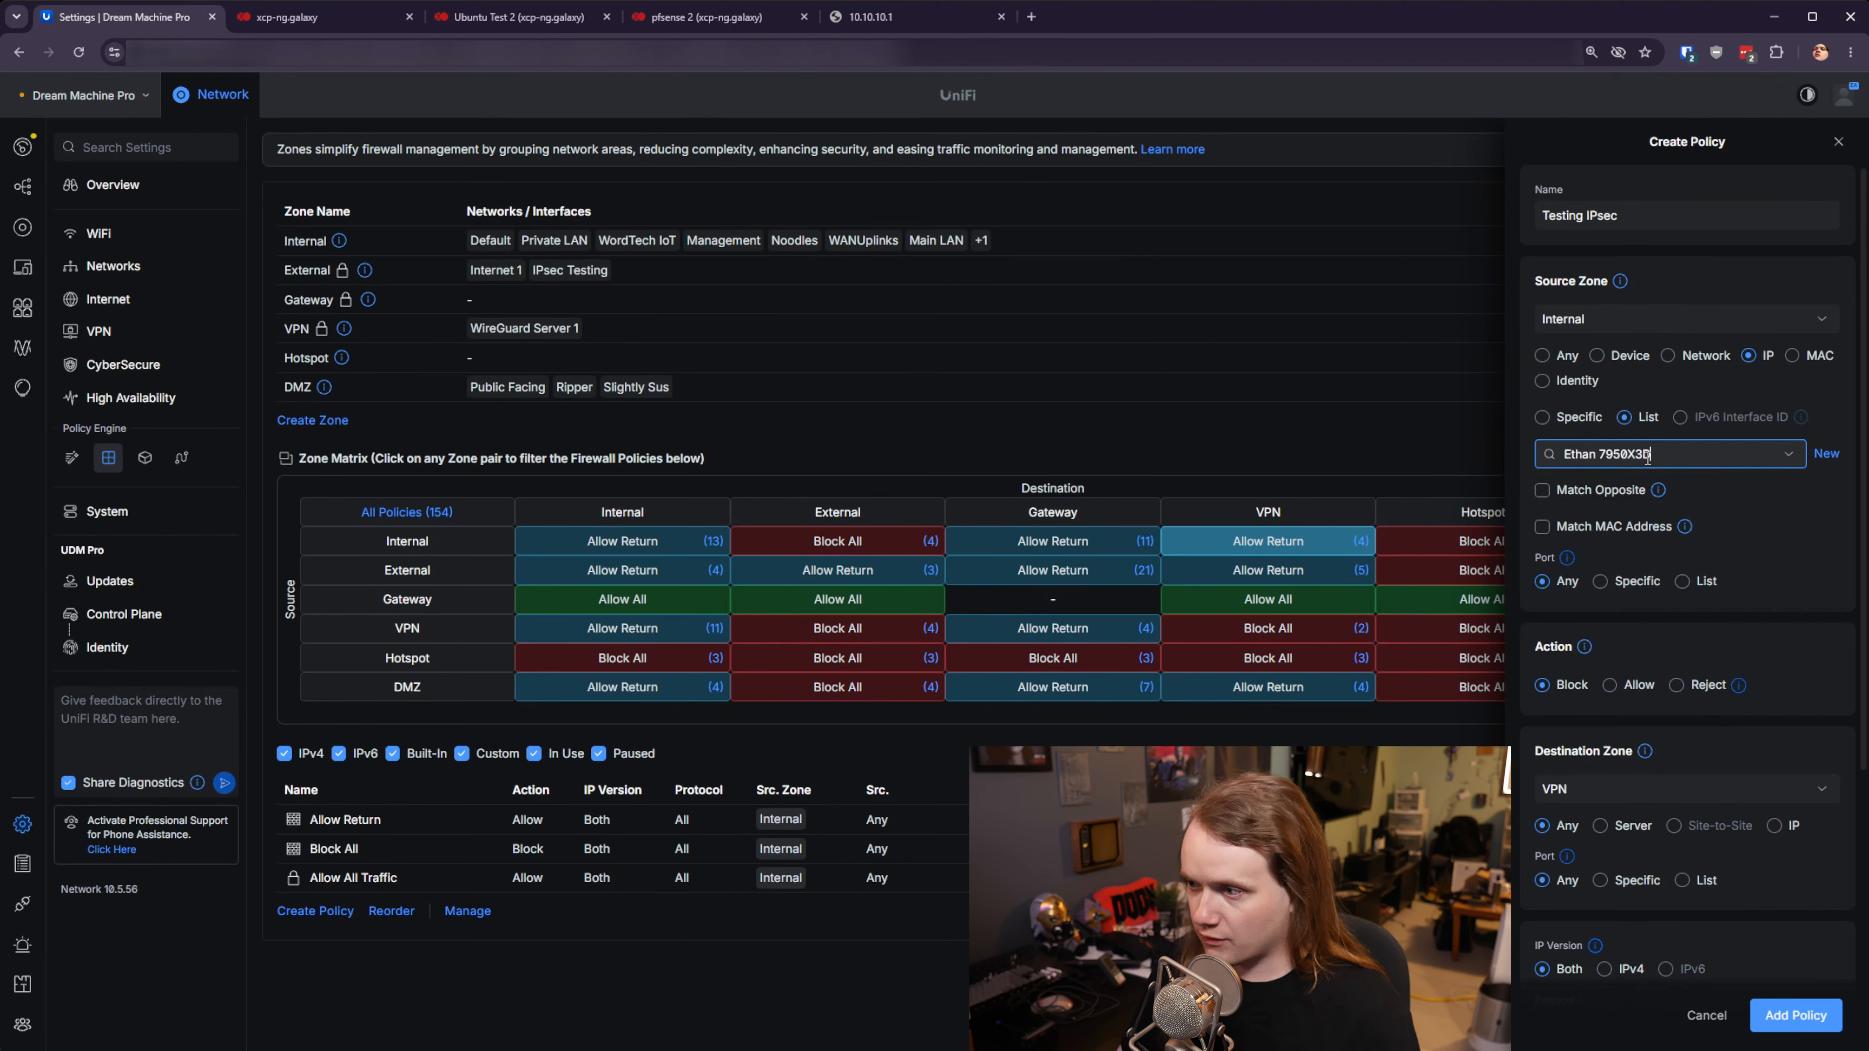
- Make the policy Allow traffic to destination subnet 192.168.15.0/24 and add it
scroll(1715, 518, down, 1)
click(1610, 602)
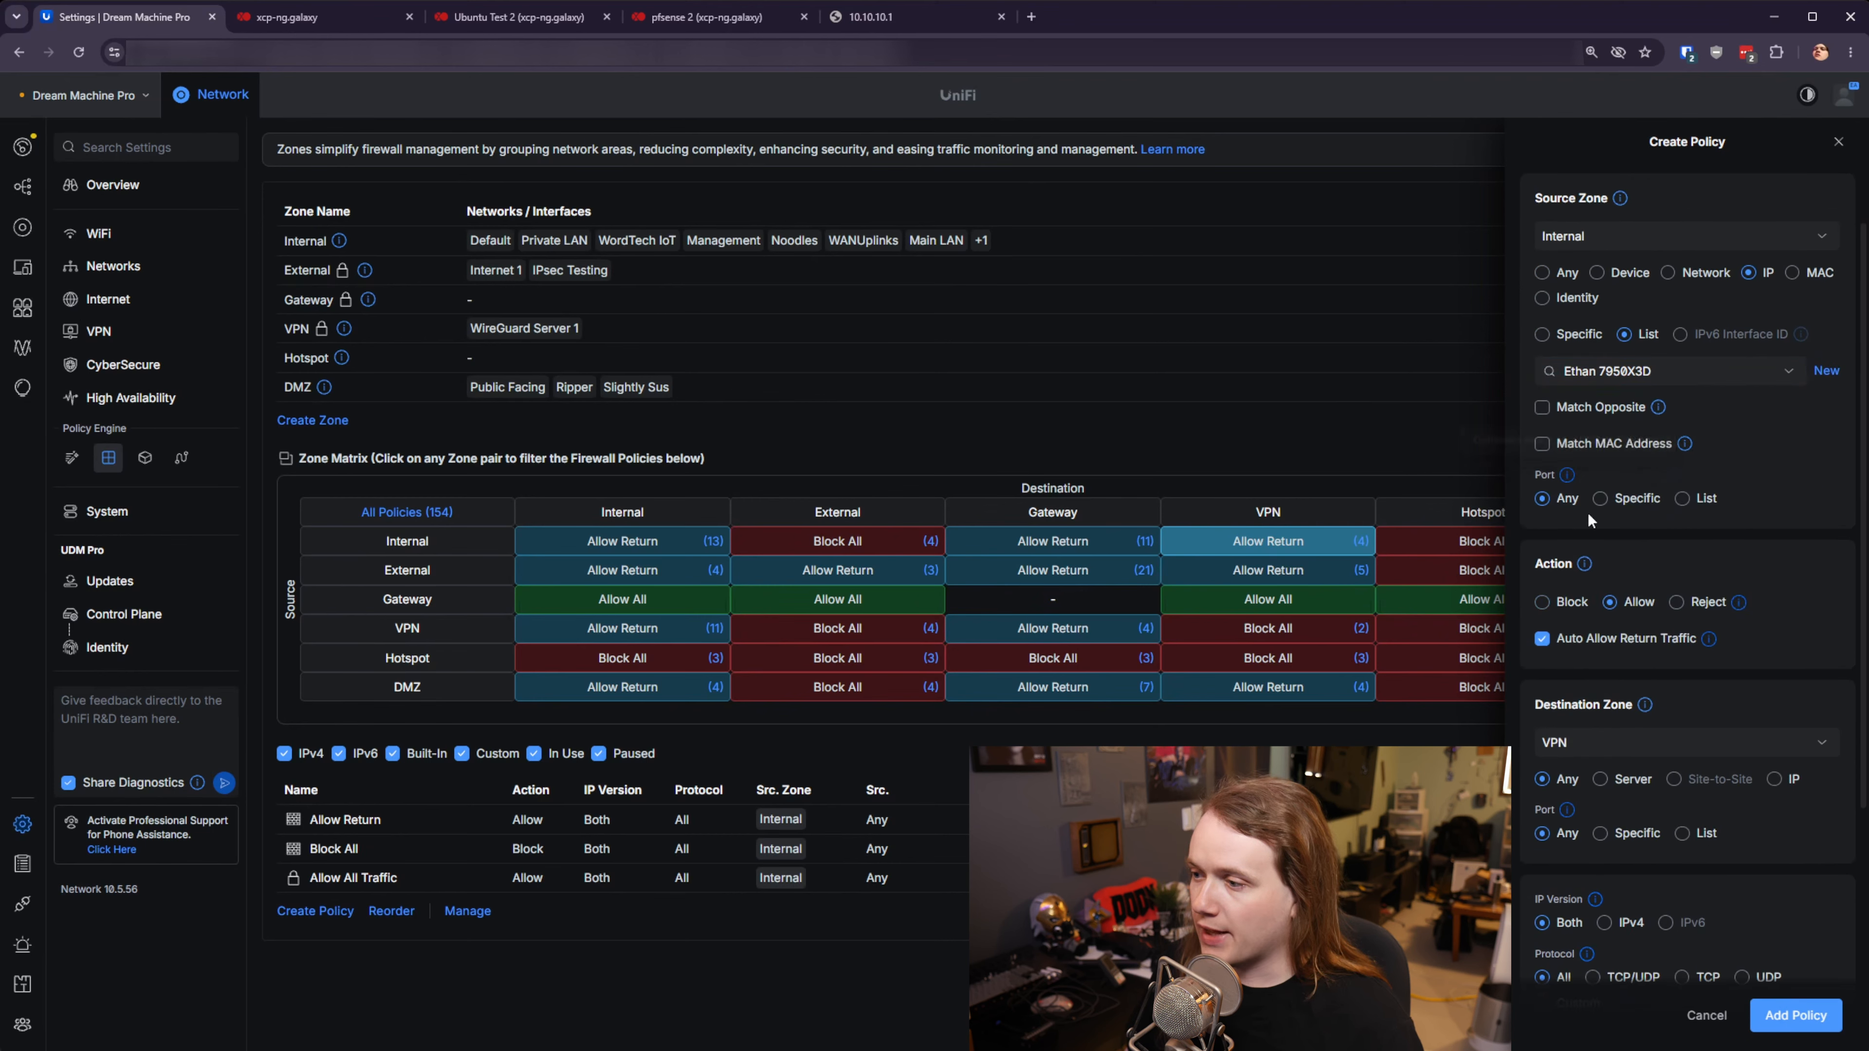
scroll(1640, 612, down, 4)
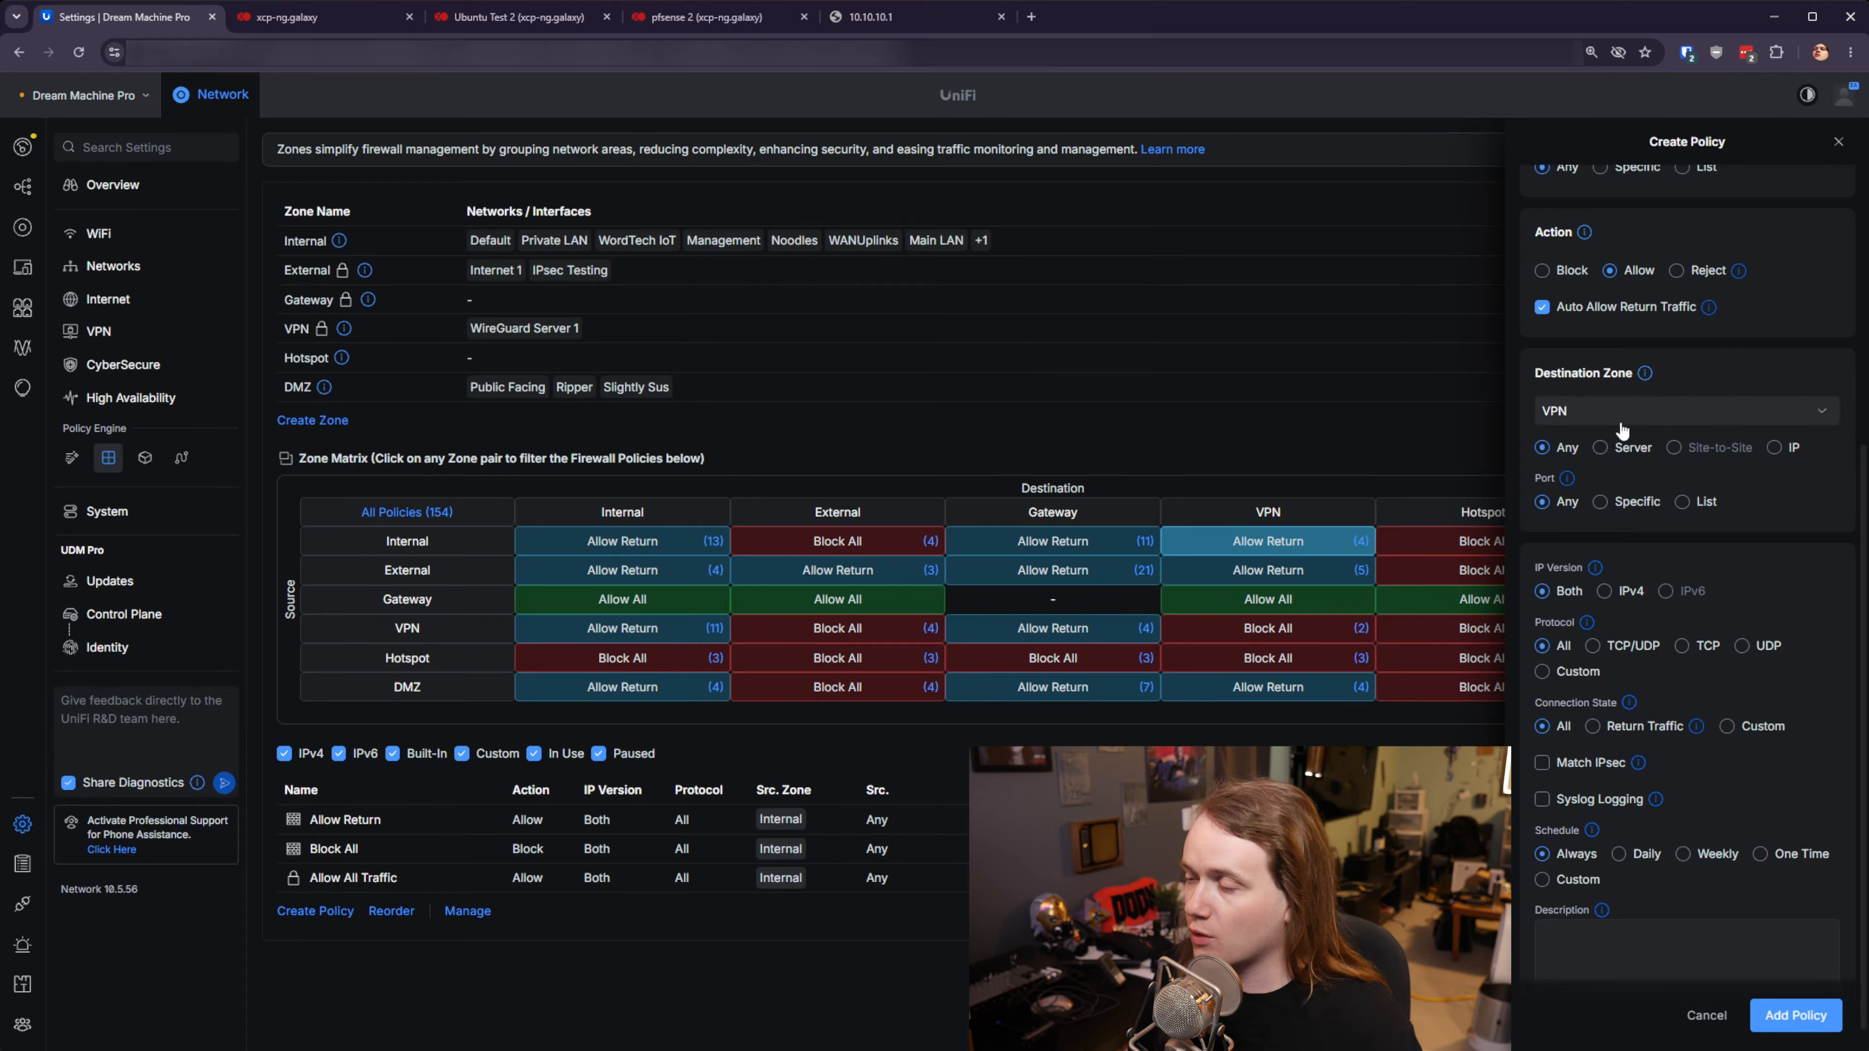
click(1787, 449)
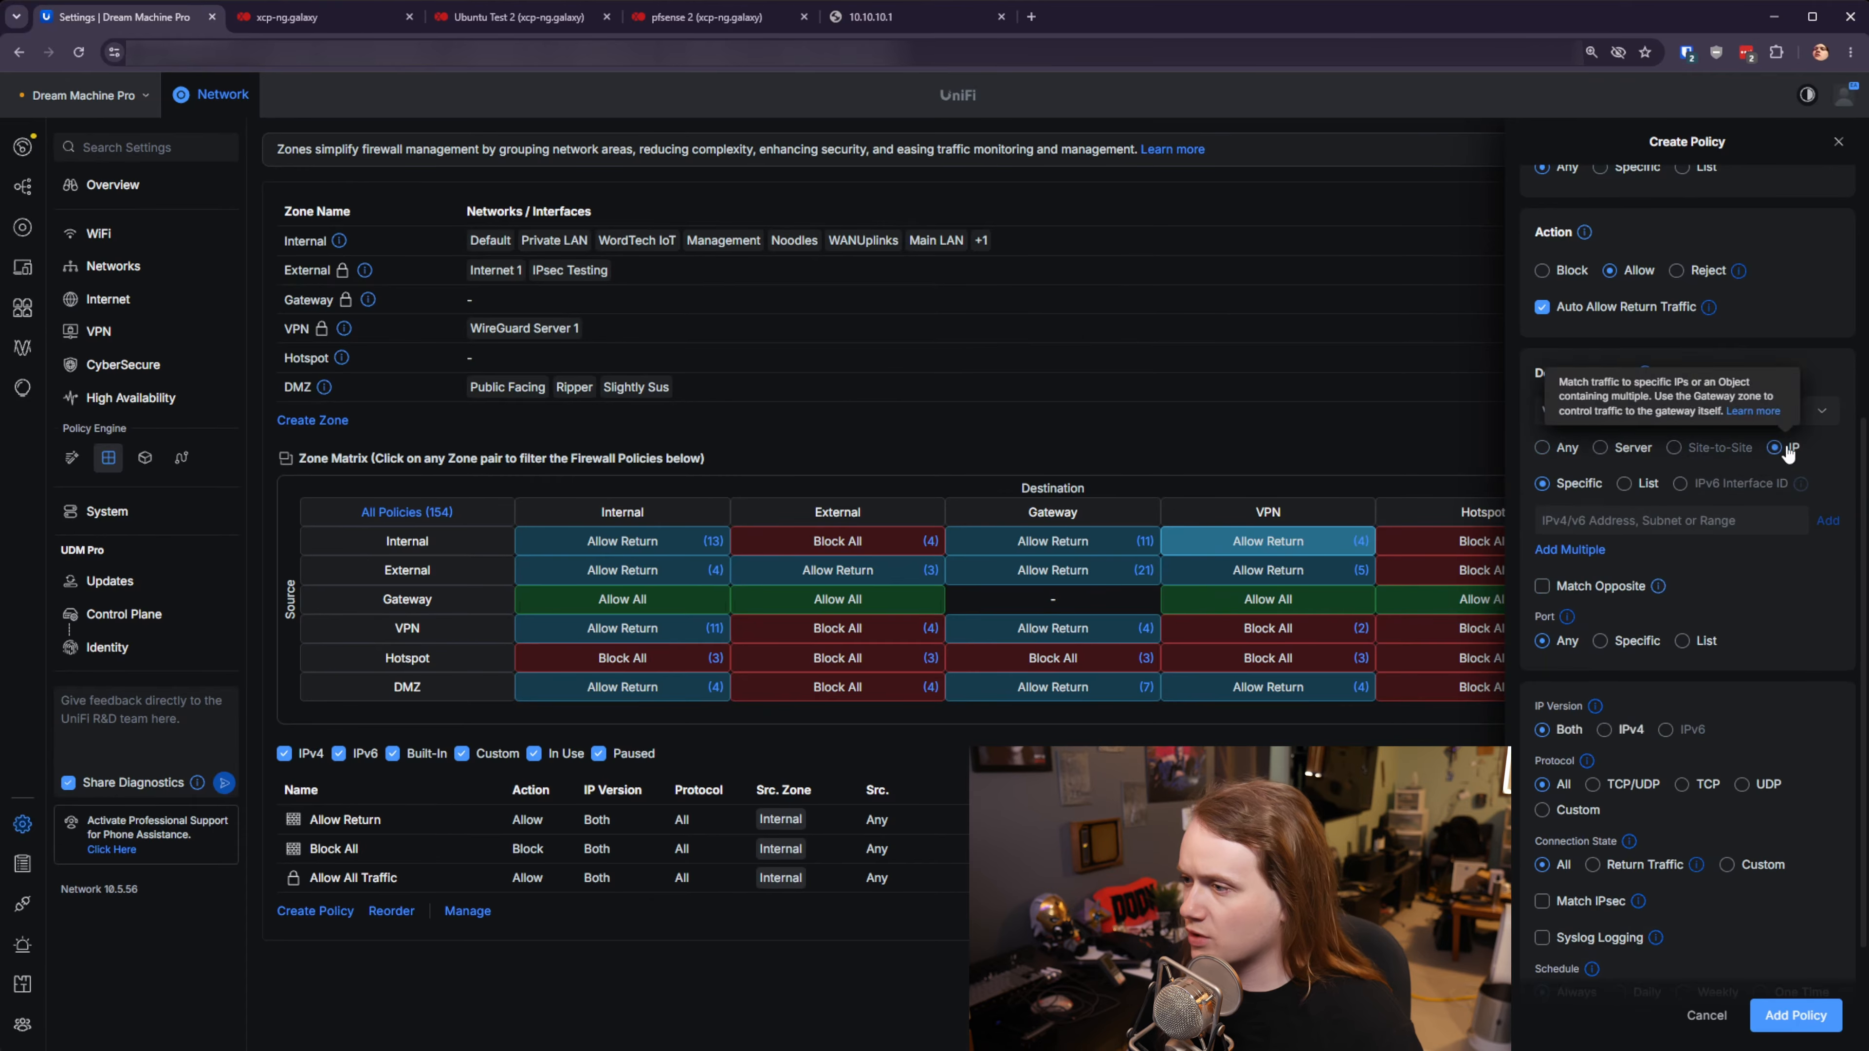
click(1637, 523)
text(192.168.15.0/24)
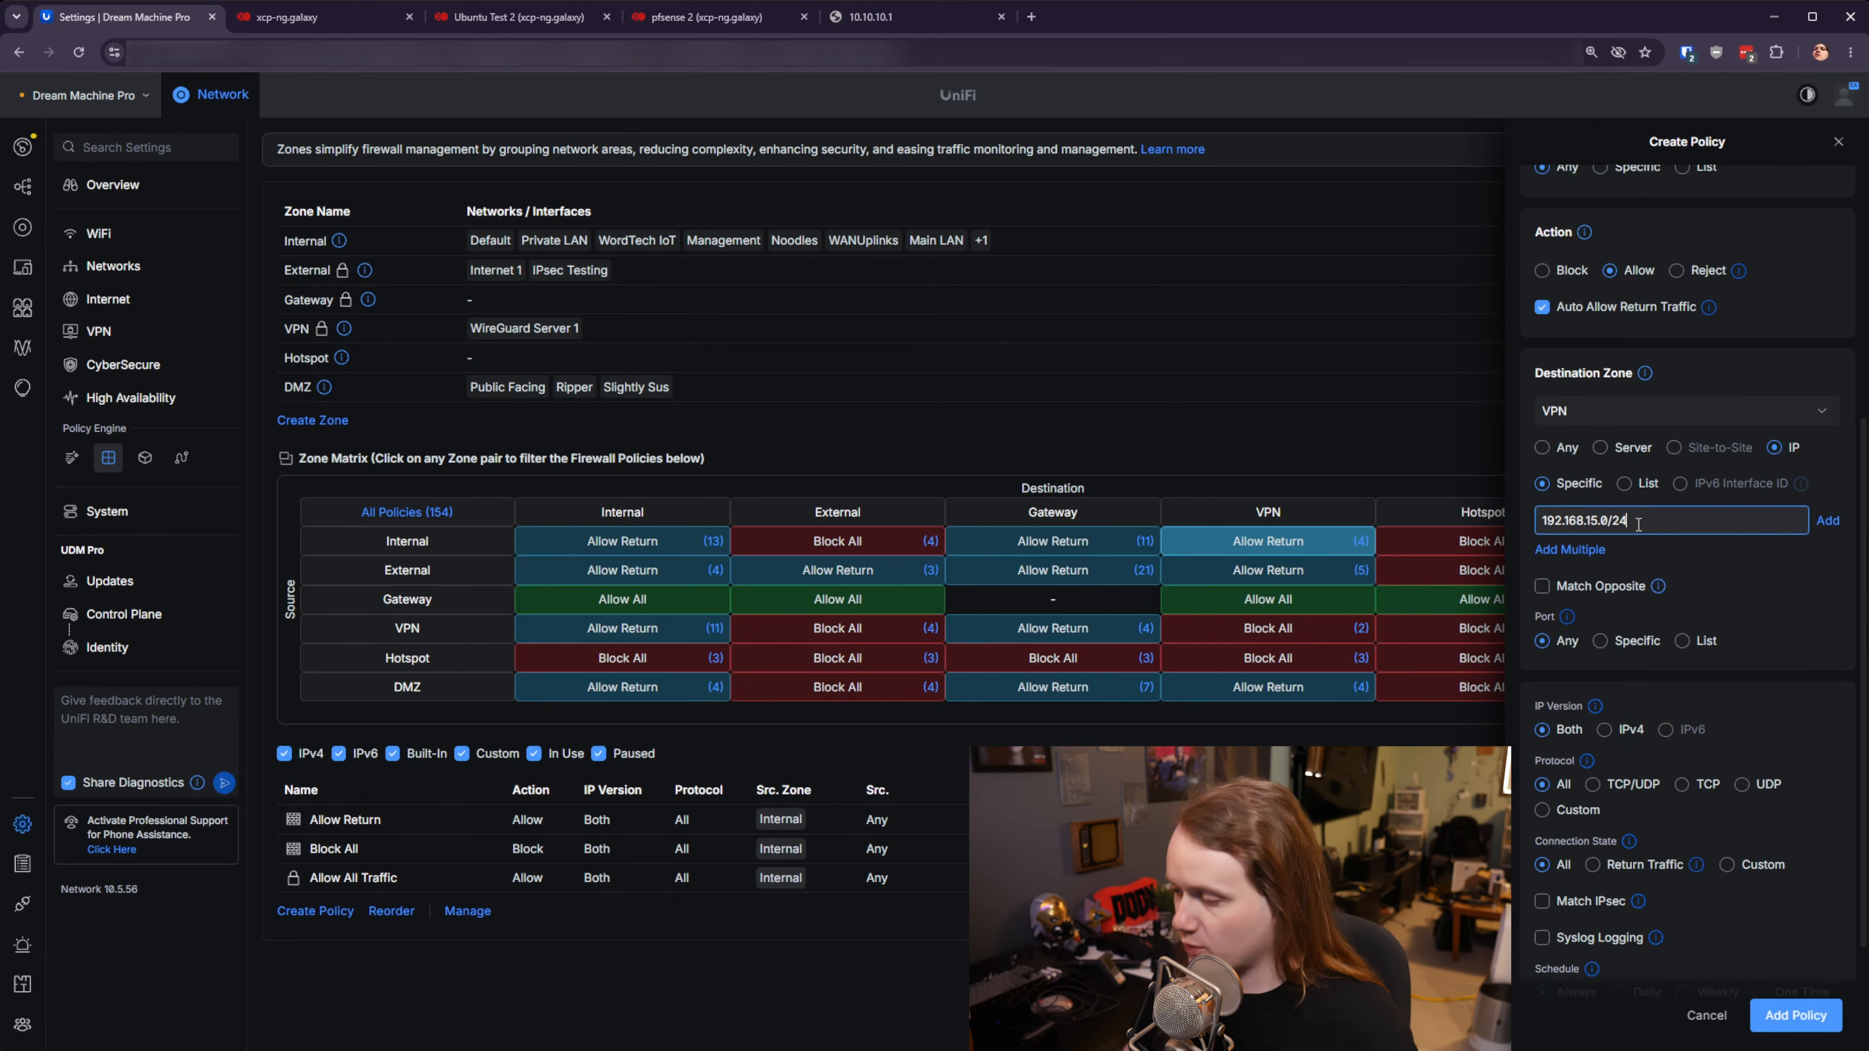
key(Return)
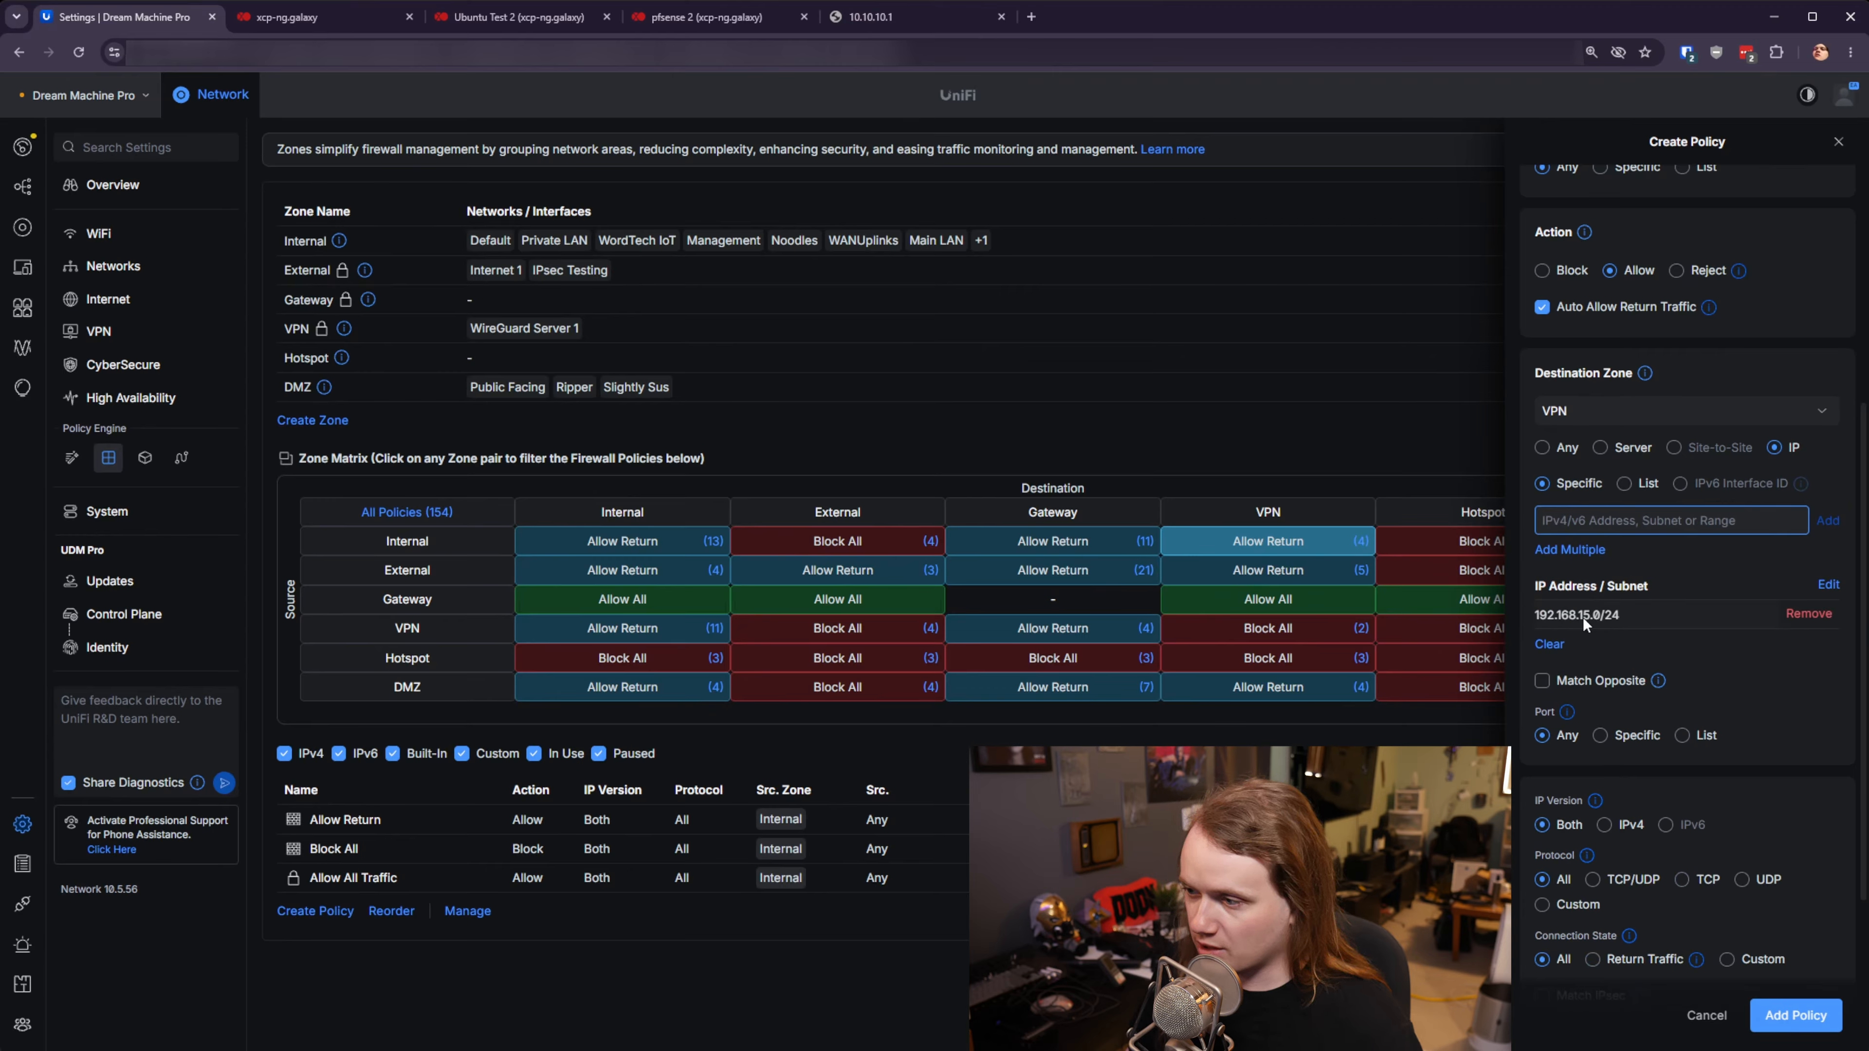
scroll(1767, 704, down, 3)
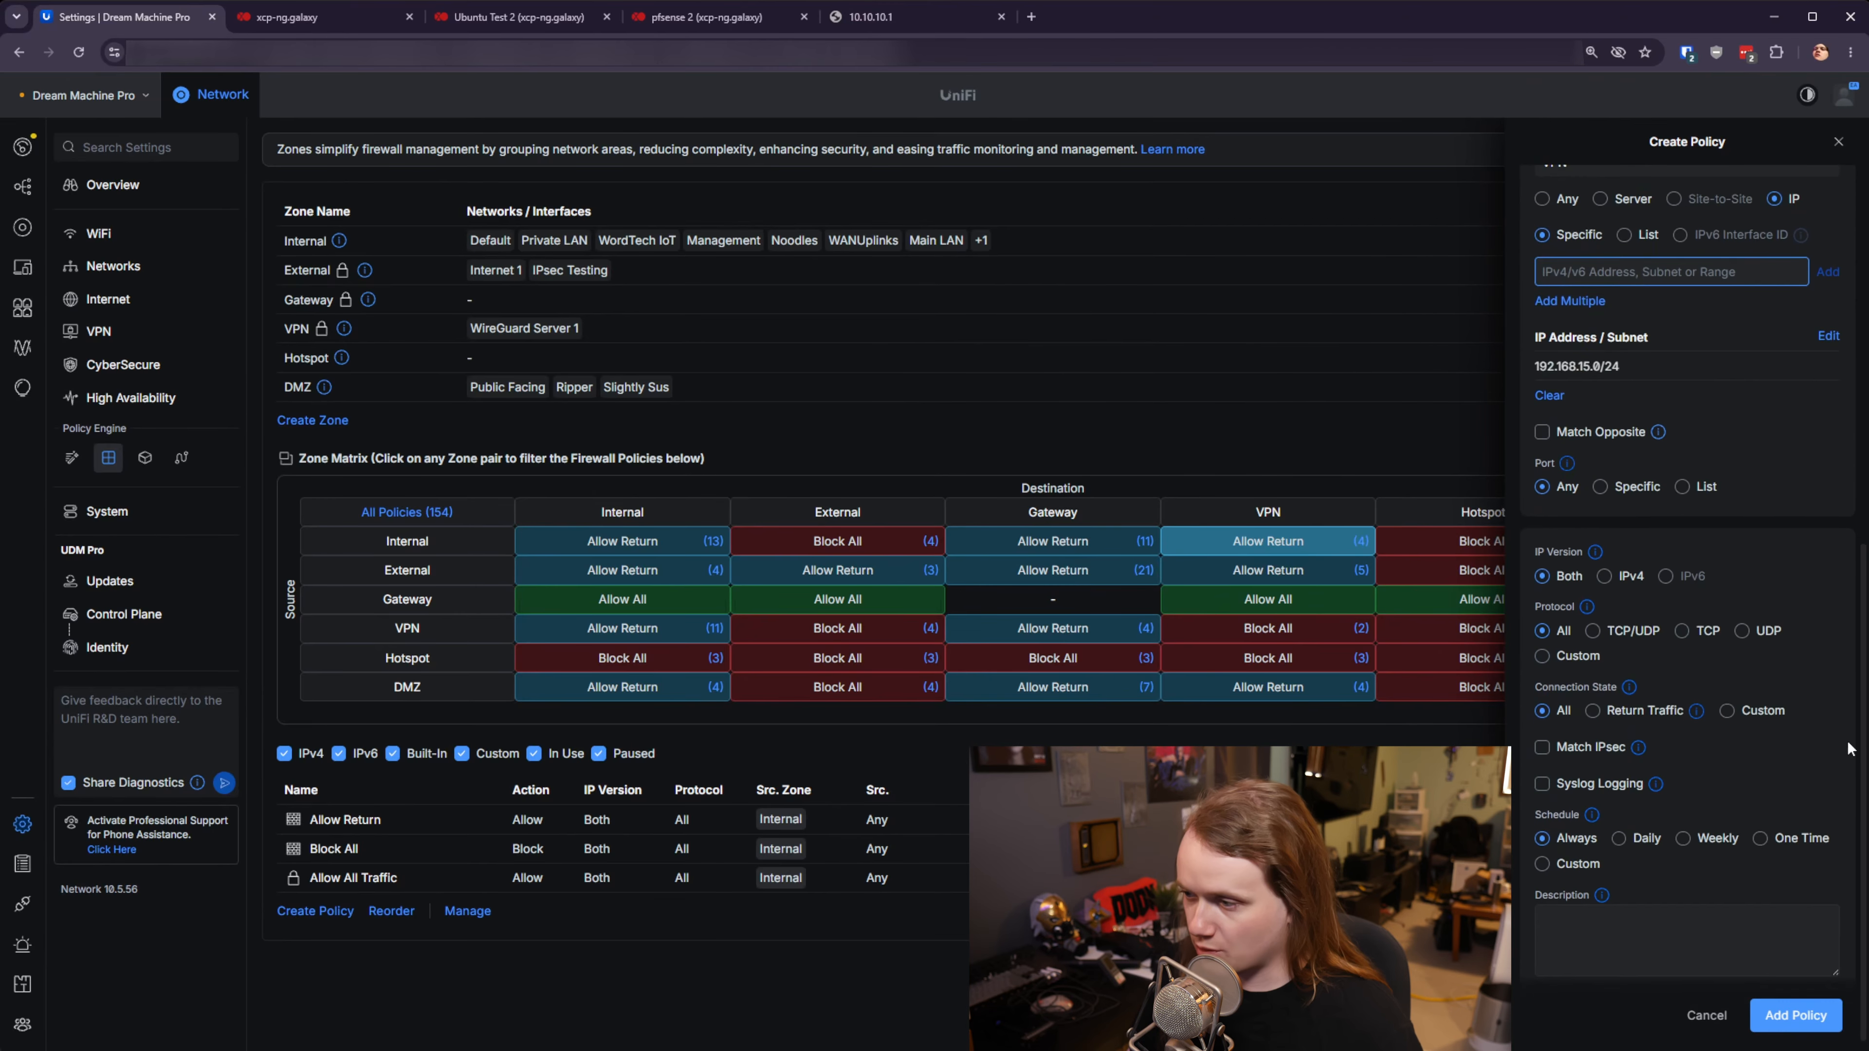
scroll(1769, 772, down, 1)
click(1795, 1015)
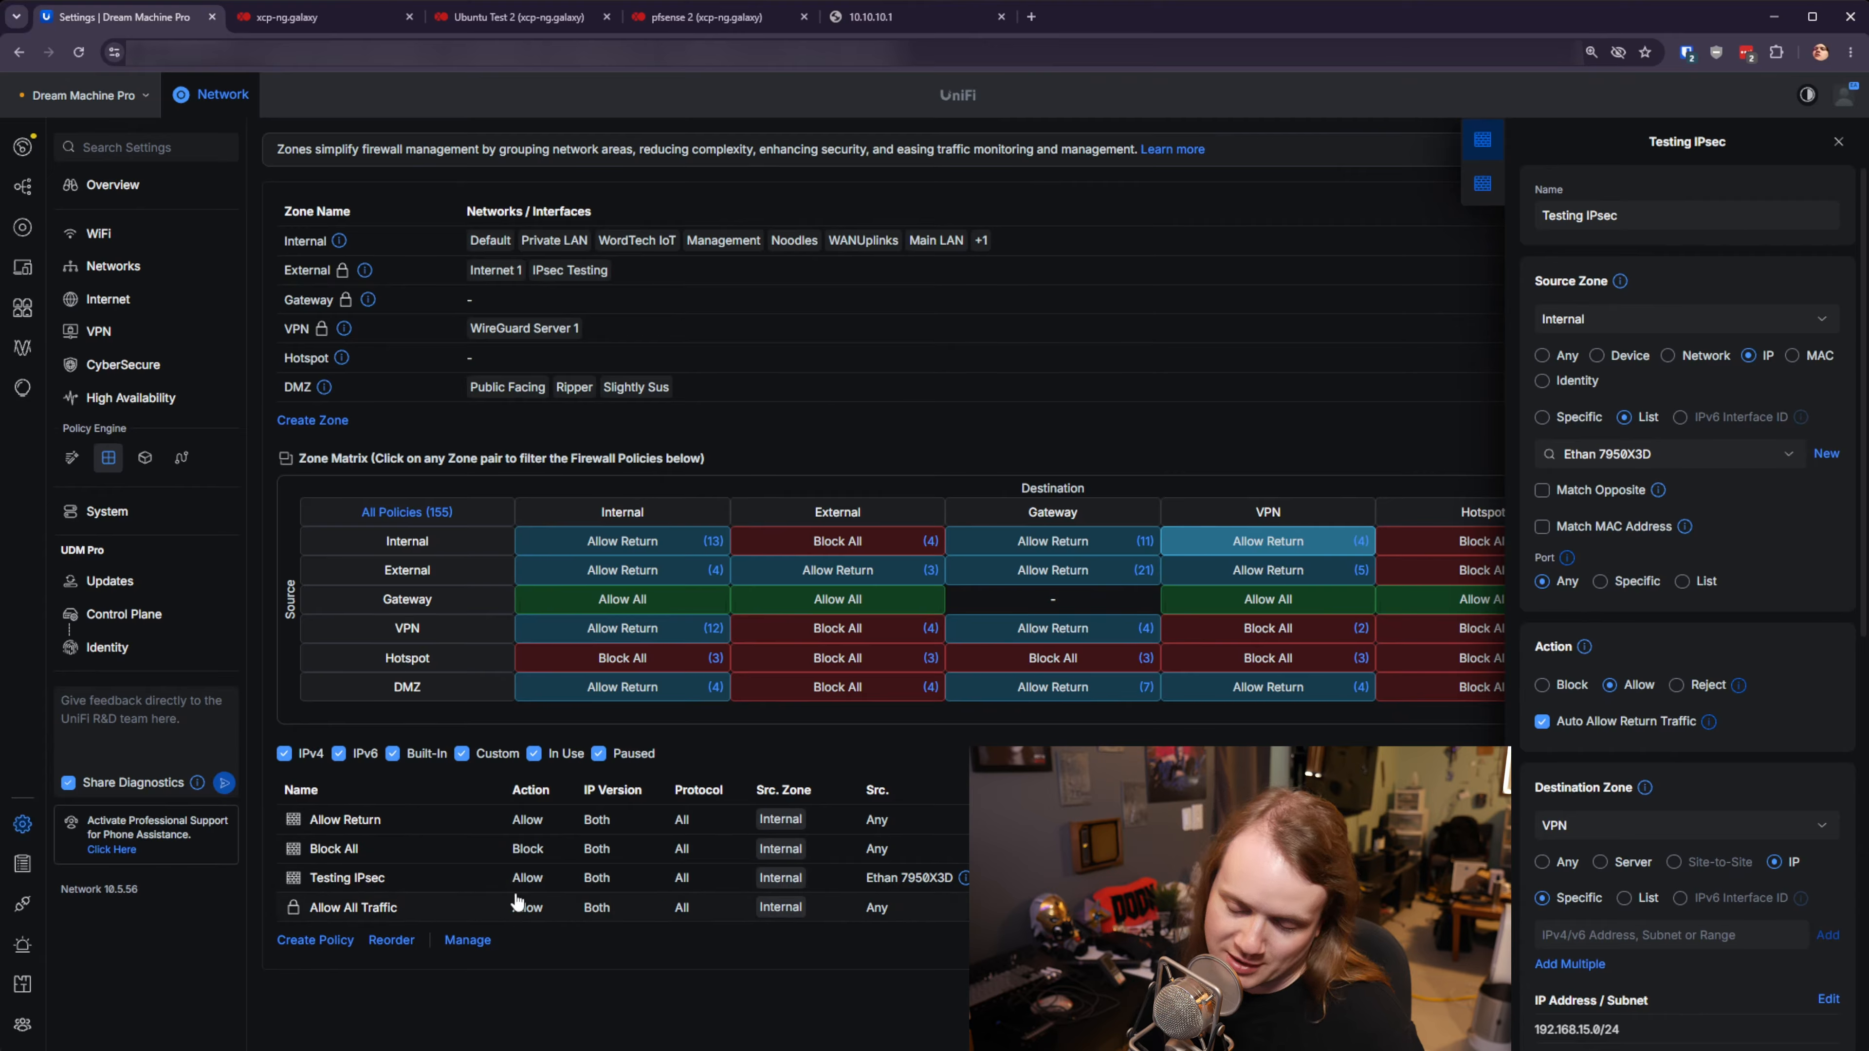
- Reorder the policies so Testing IPsec sits above Block All
click(391, 940)
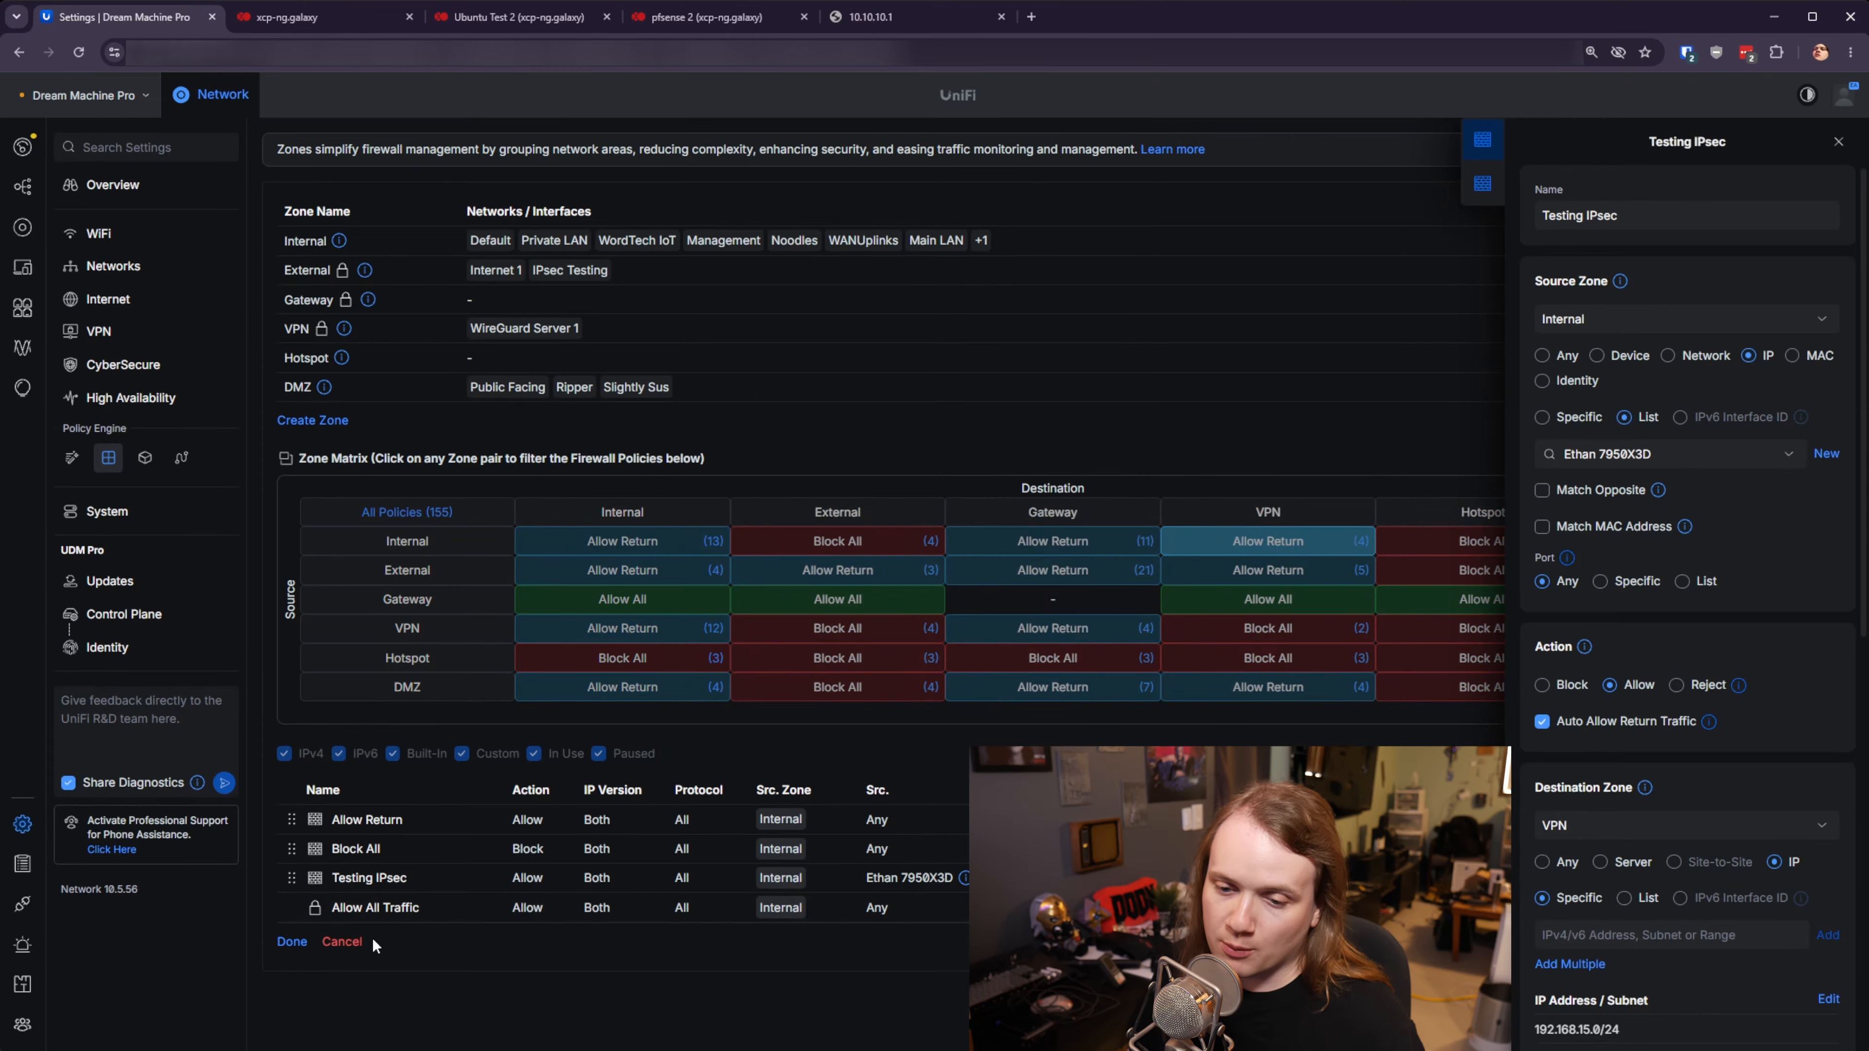
drag(291, 879, 293, 851)
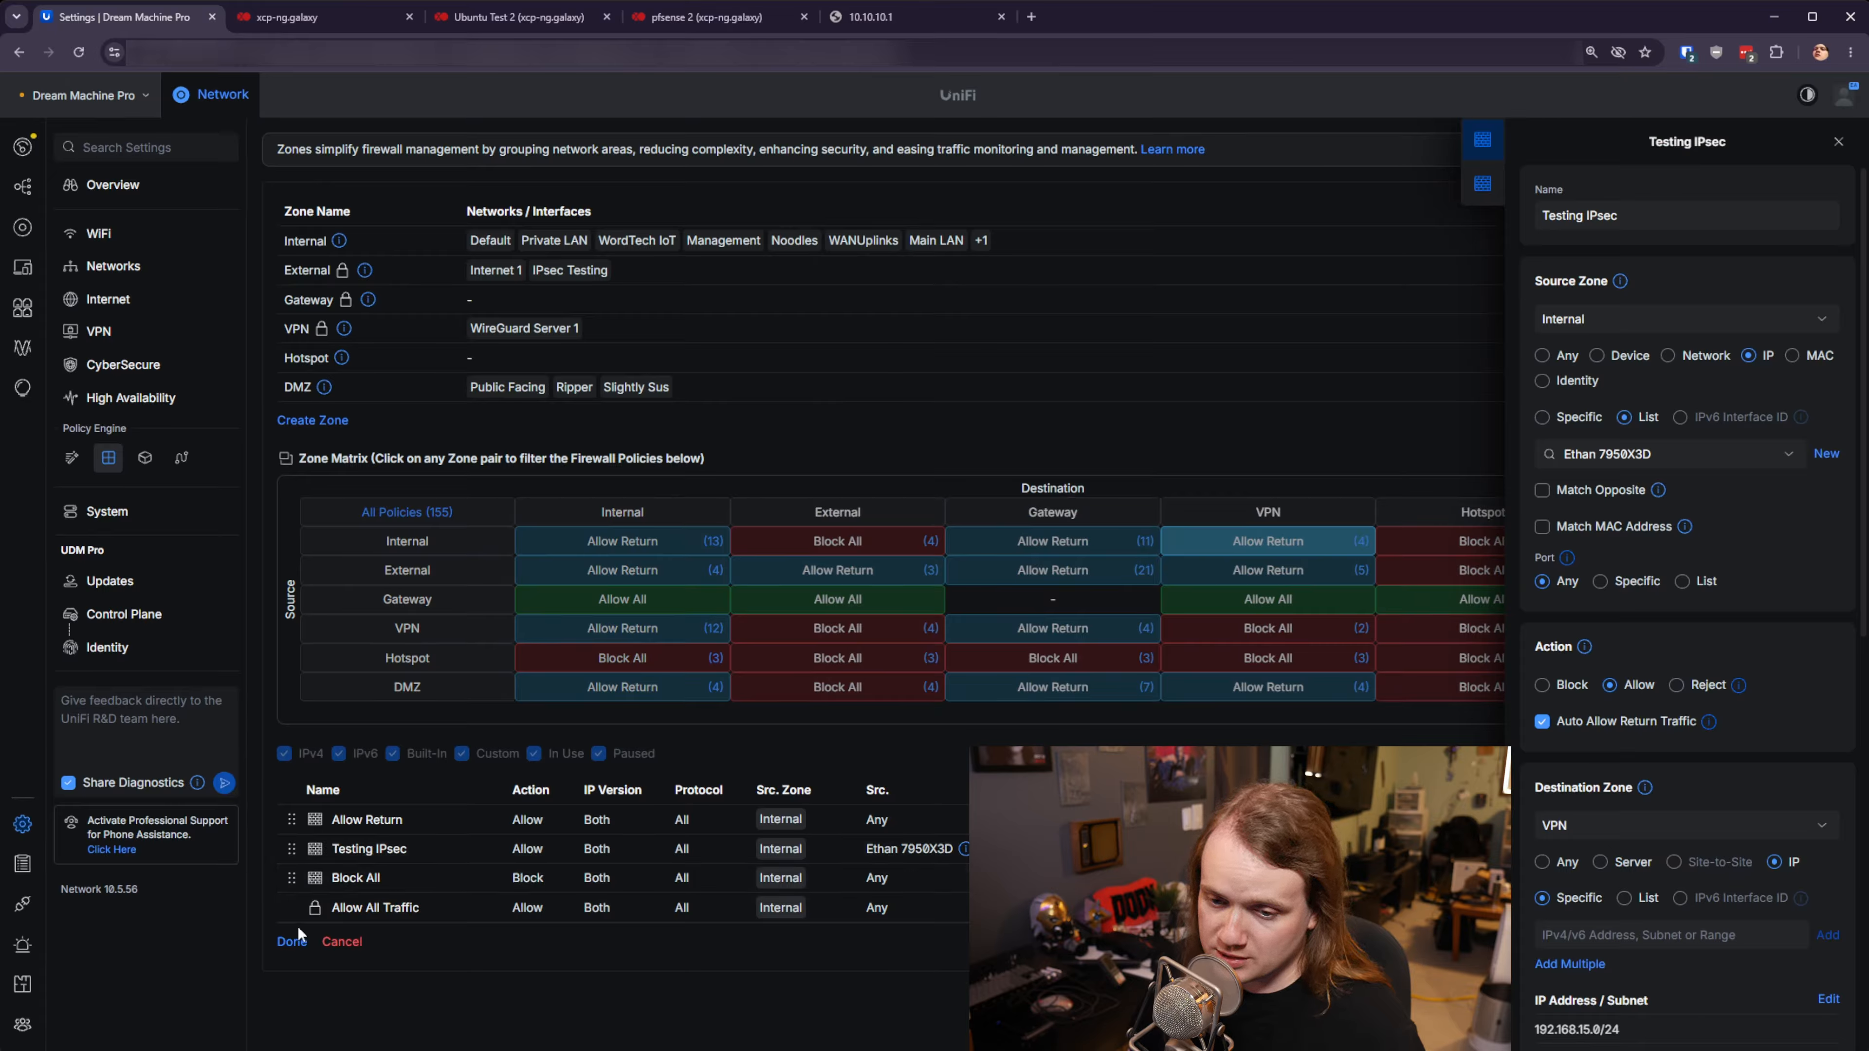
click(292, 942)
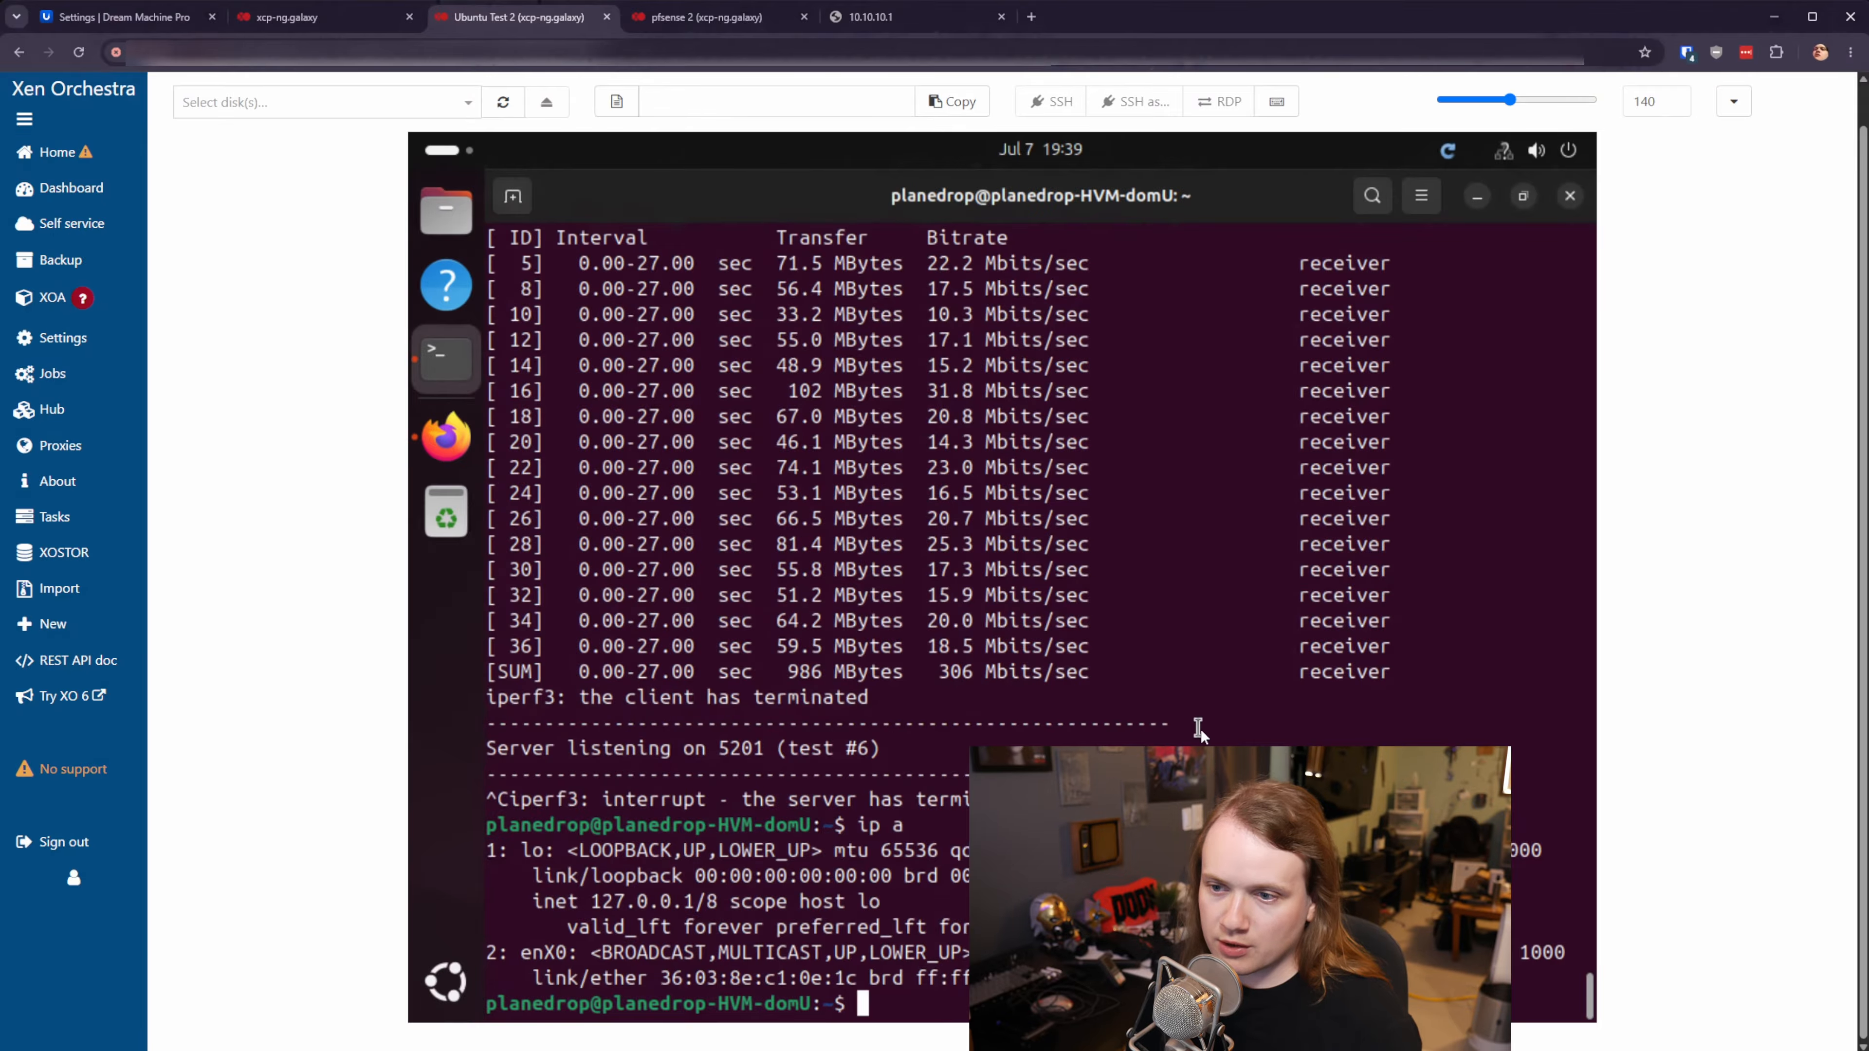
- Run 'iperf3 -s' in the Ubuntu VM console to start an iperf3 server
text(iperf3 -)
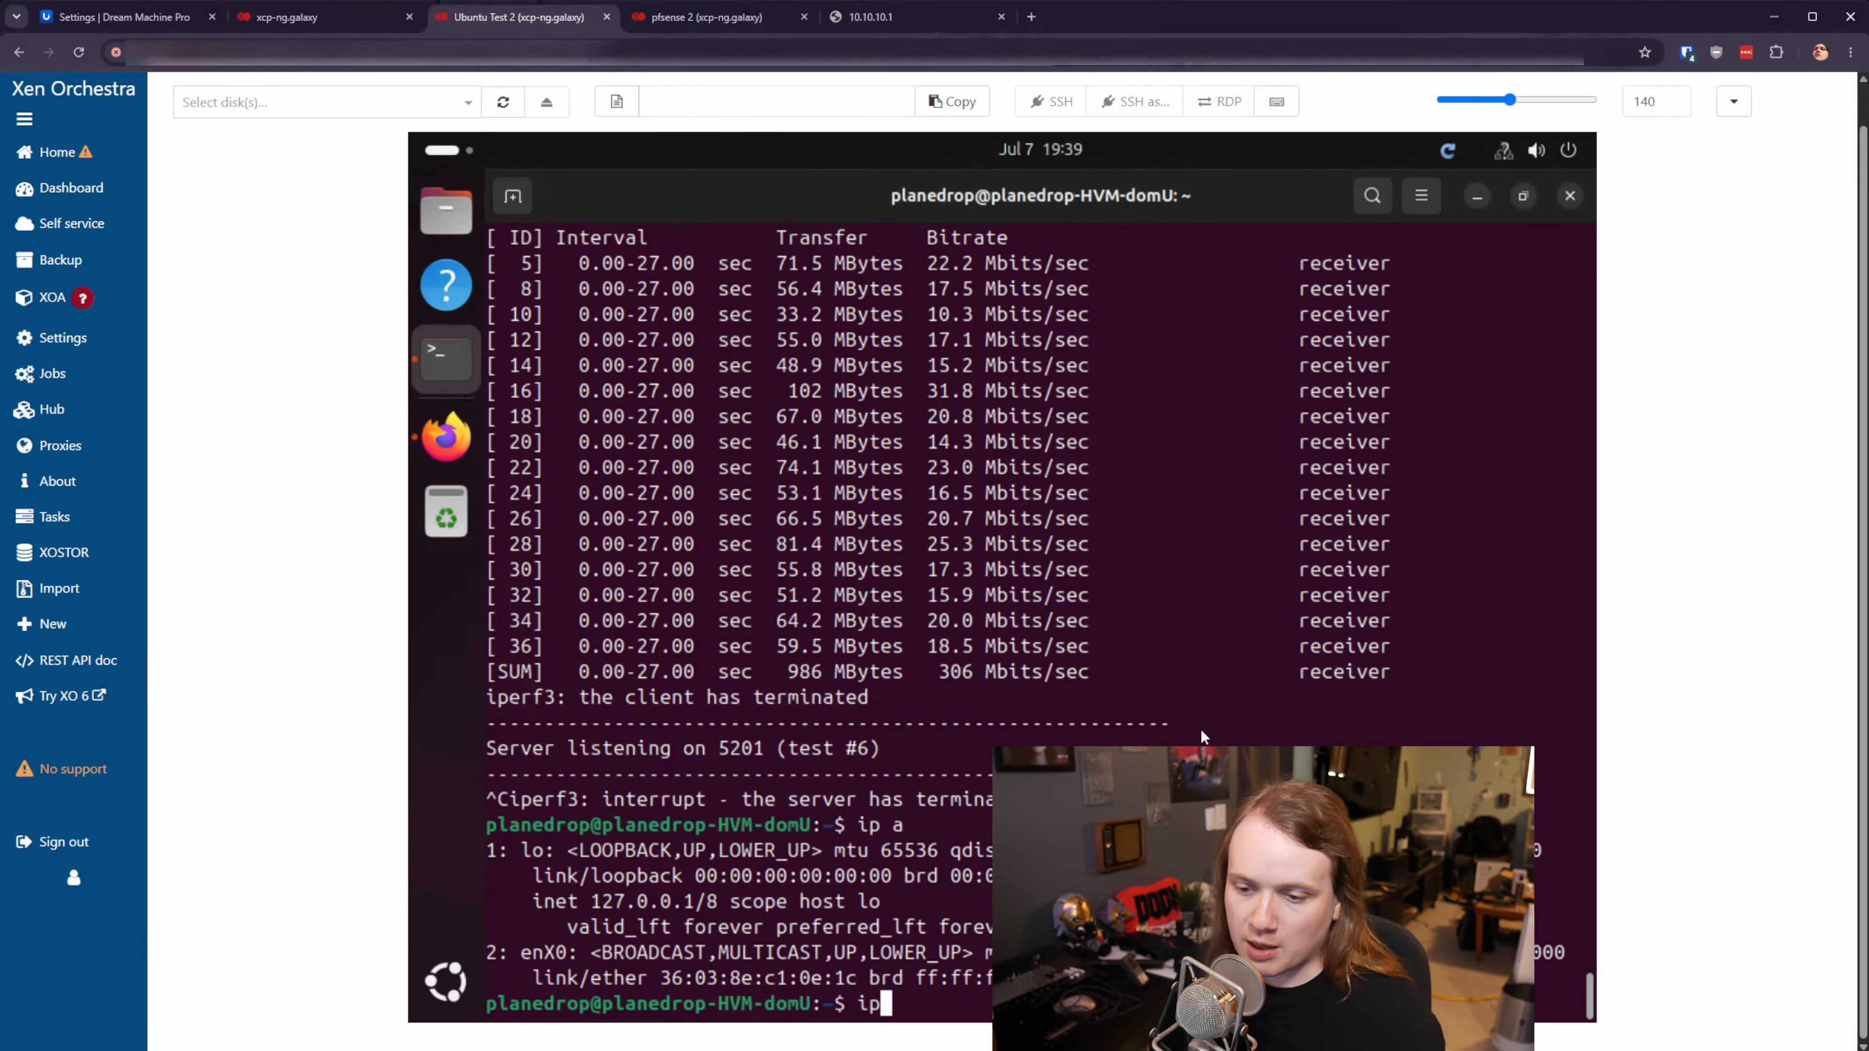
text(s)
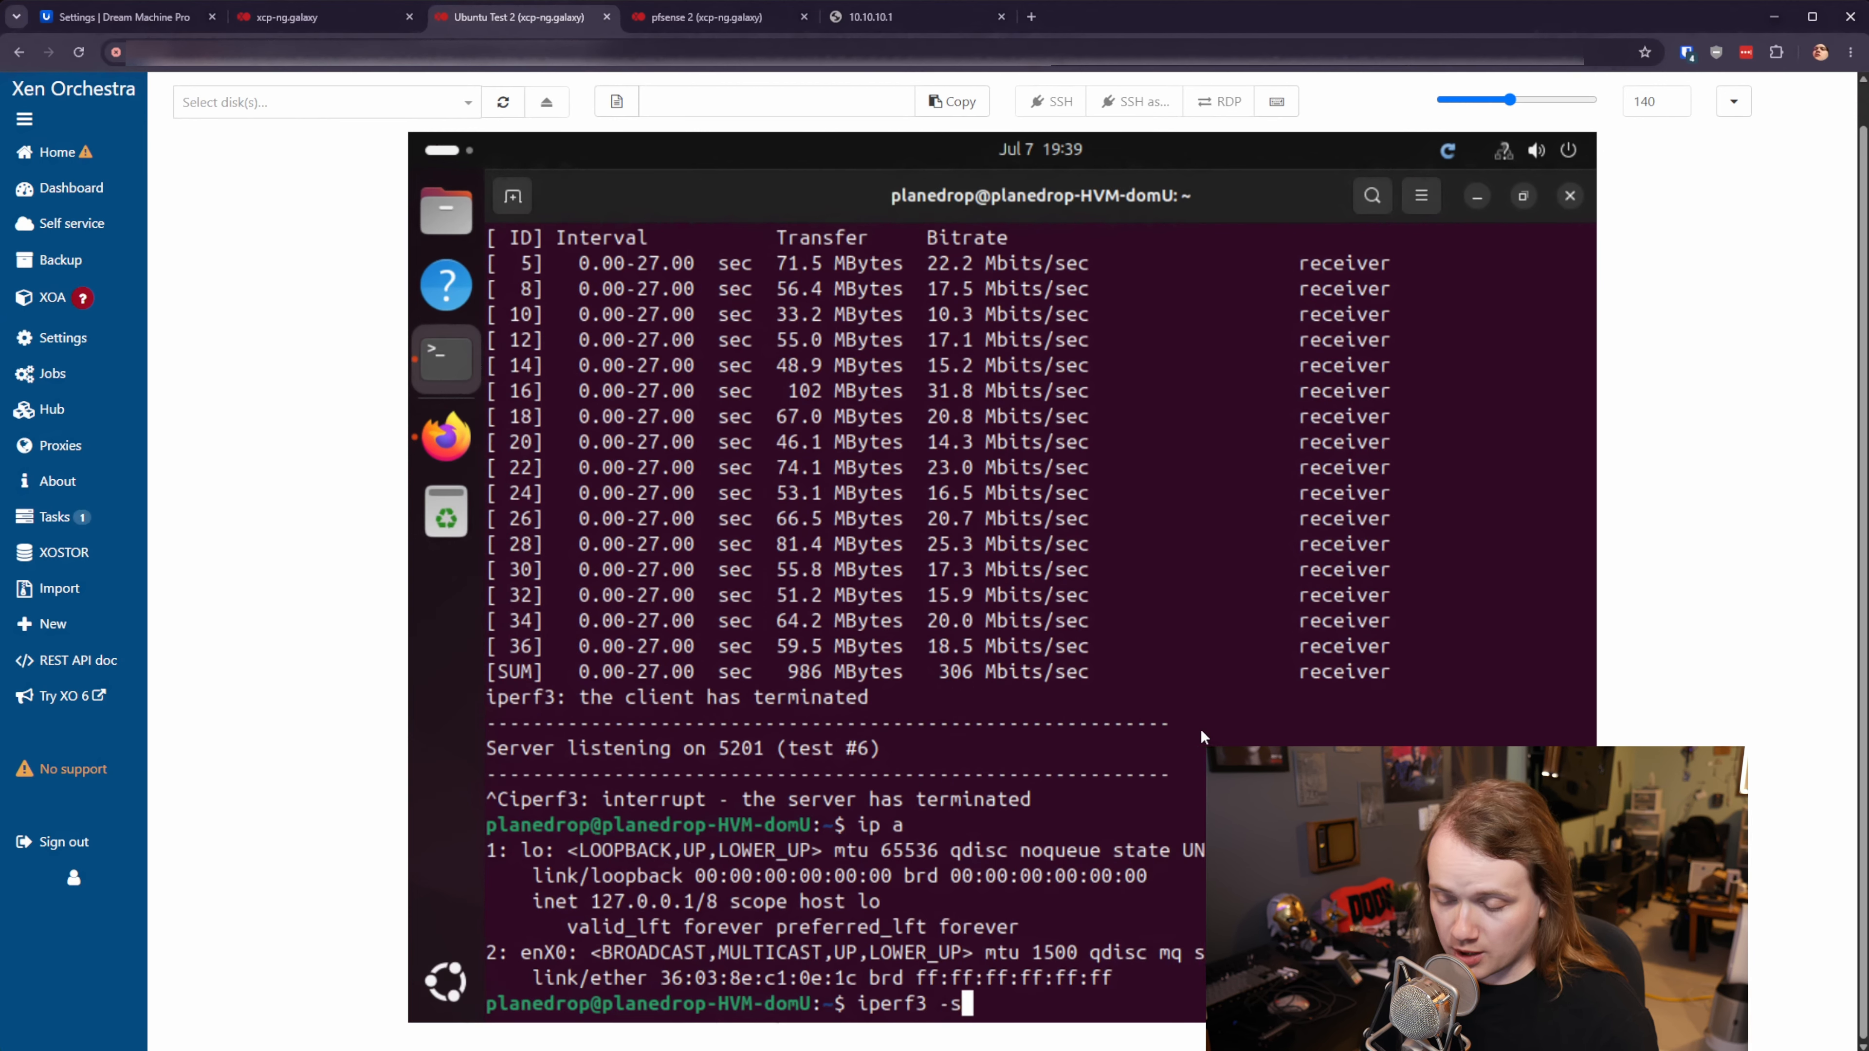
key(Return)
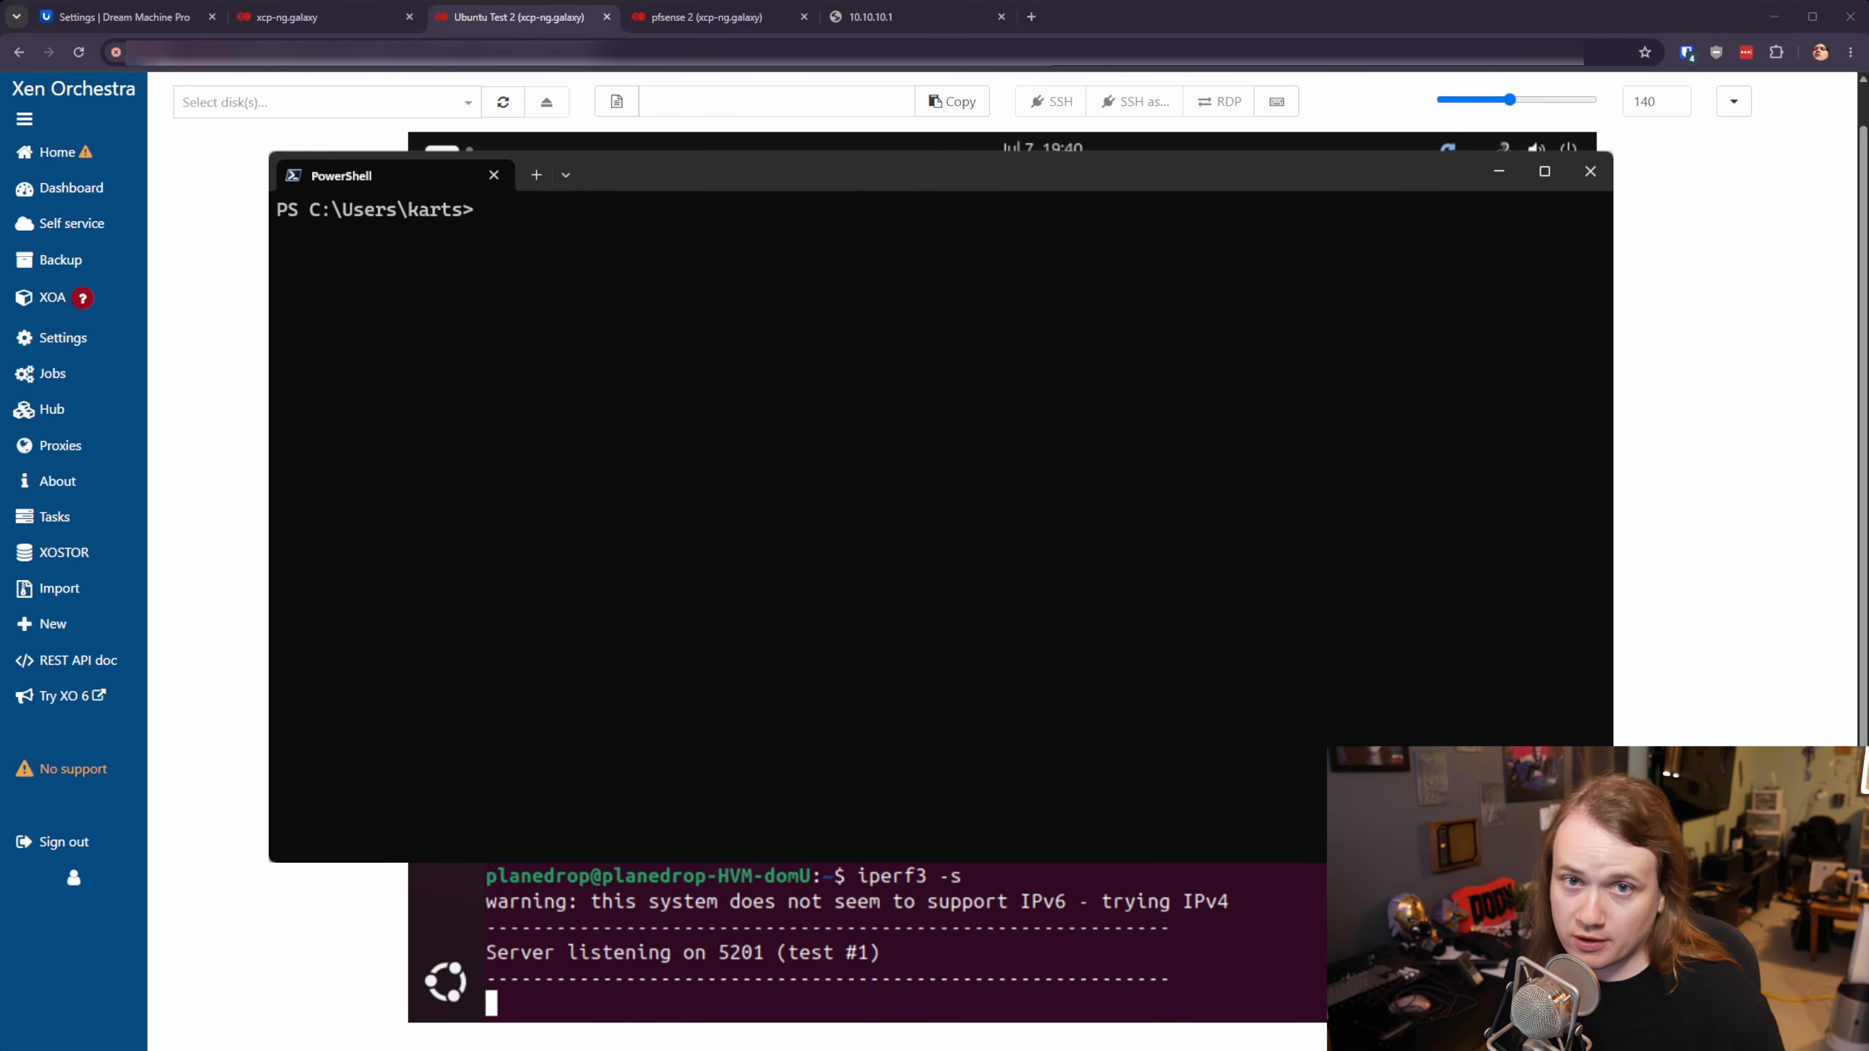
- Run 'iperf3 -c 192.168.15.10' in PowerShell to test throughput over the tunnel
text(ipe)
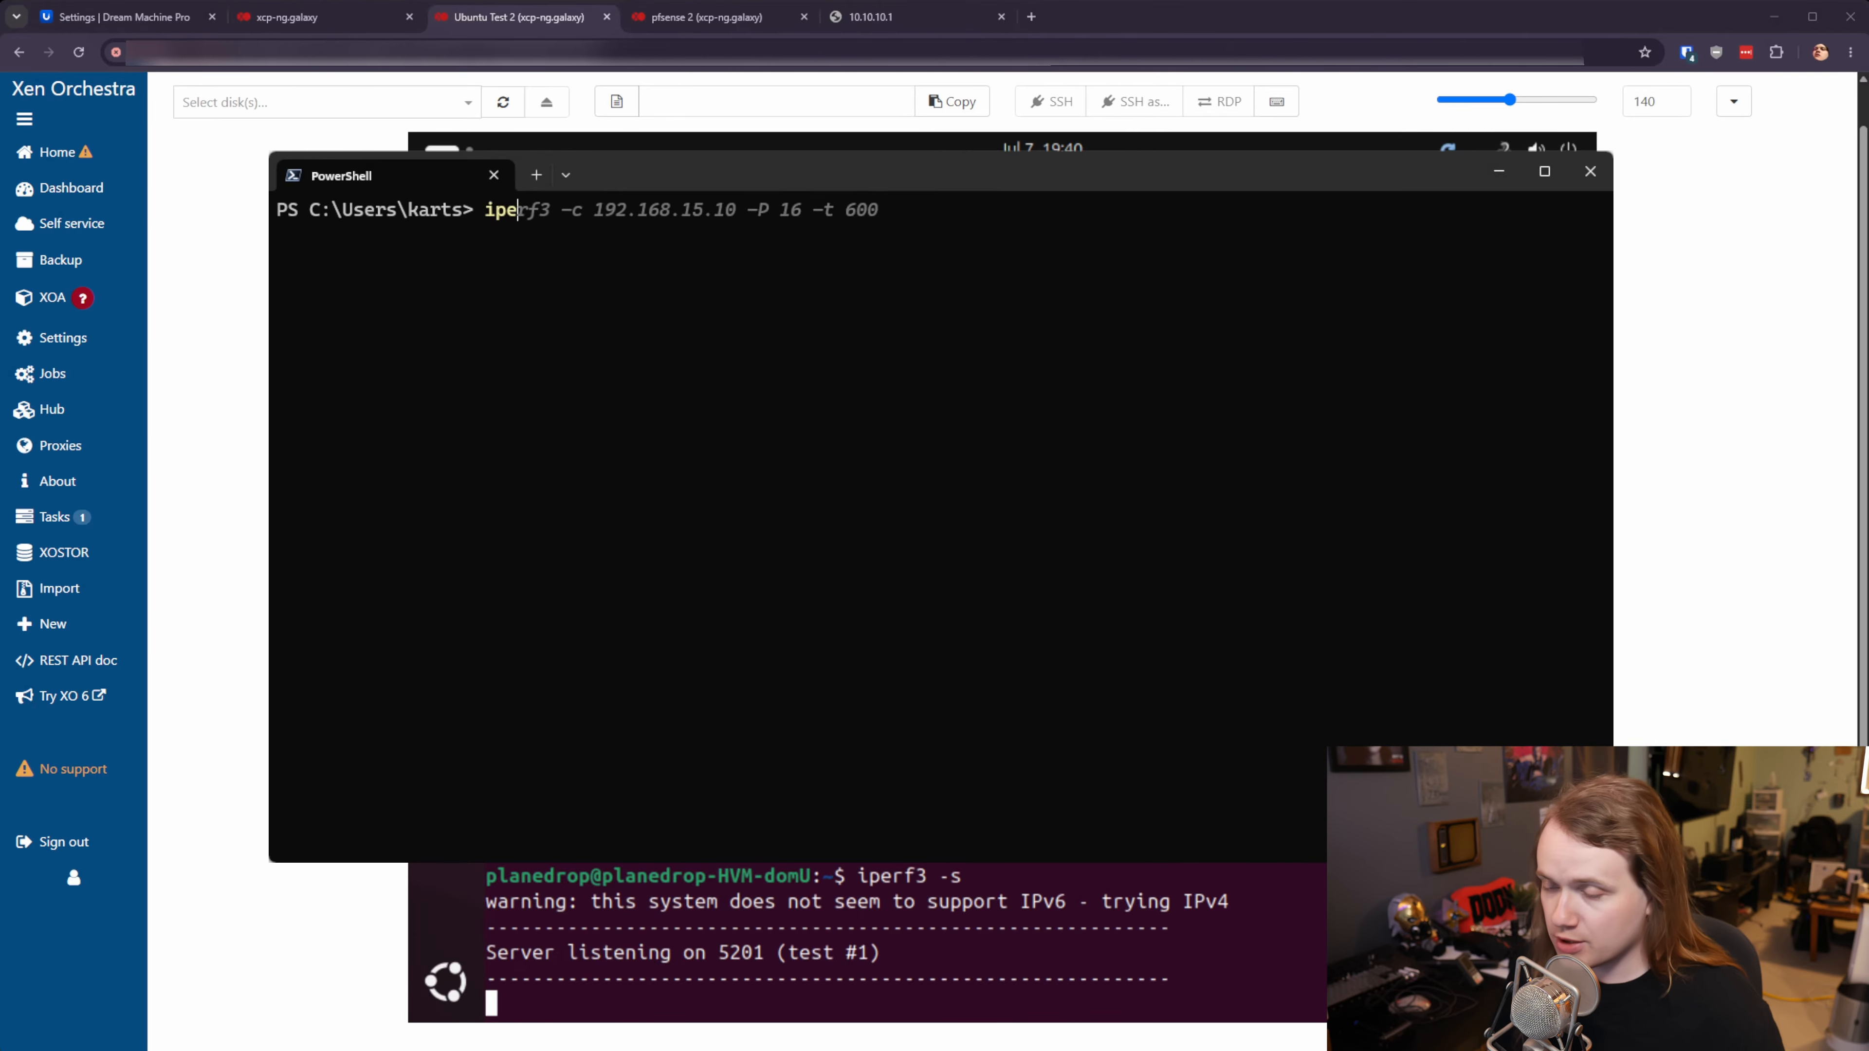
text(rf3)
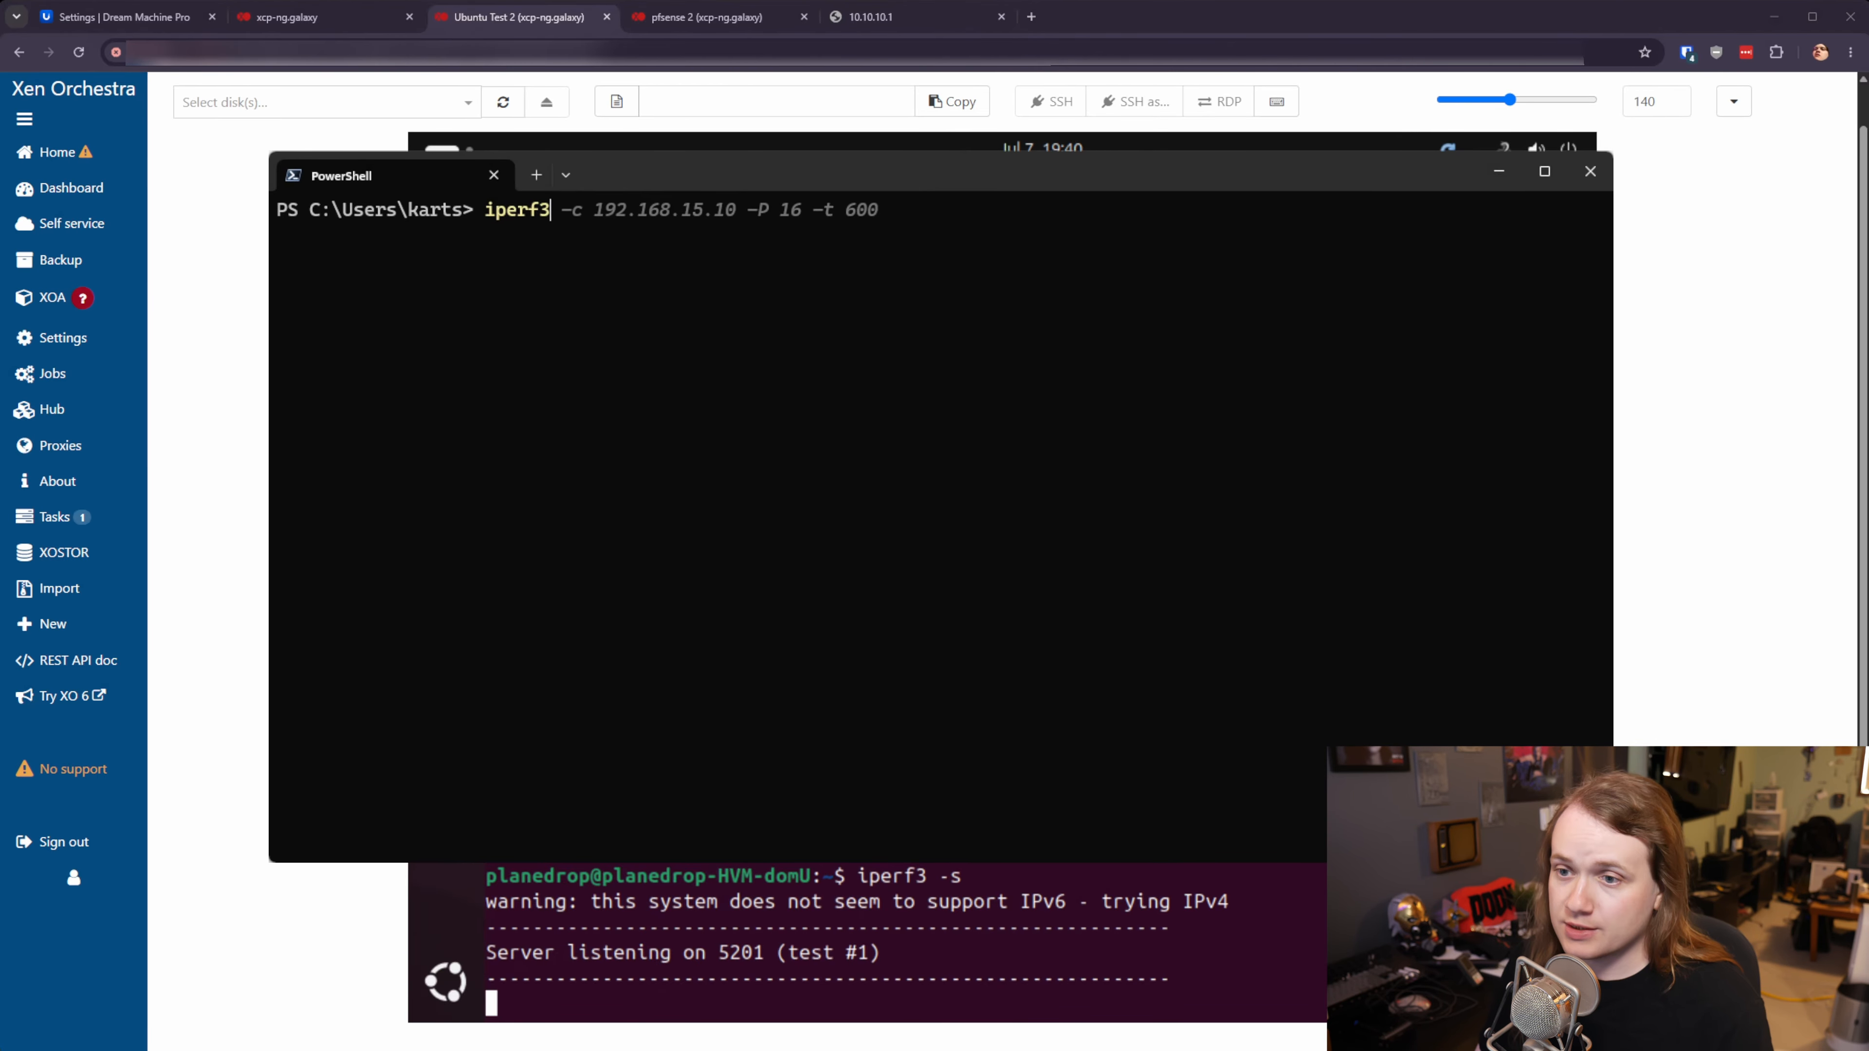
text( -c )
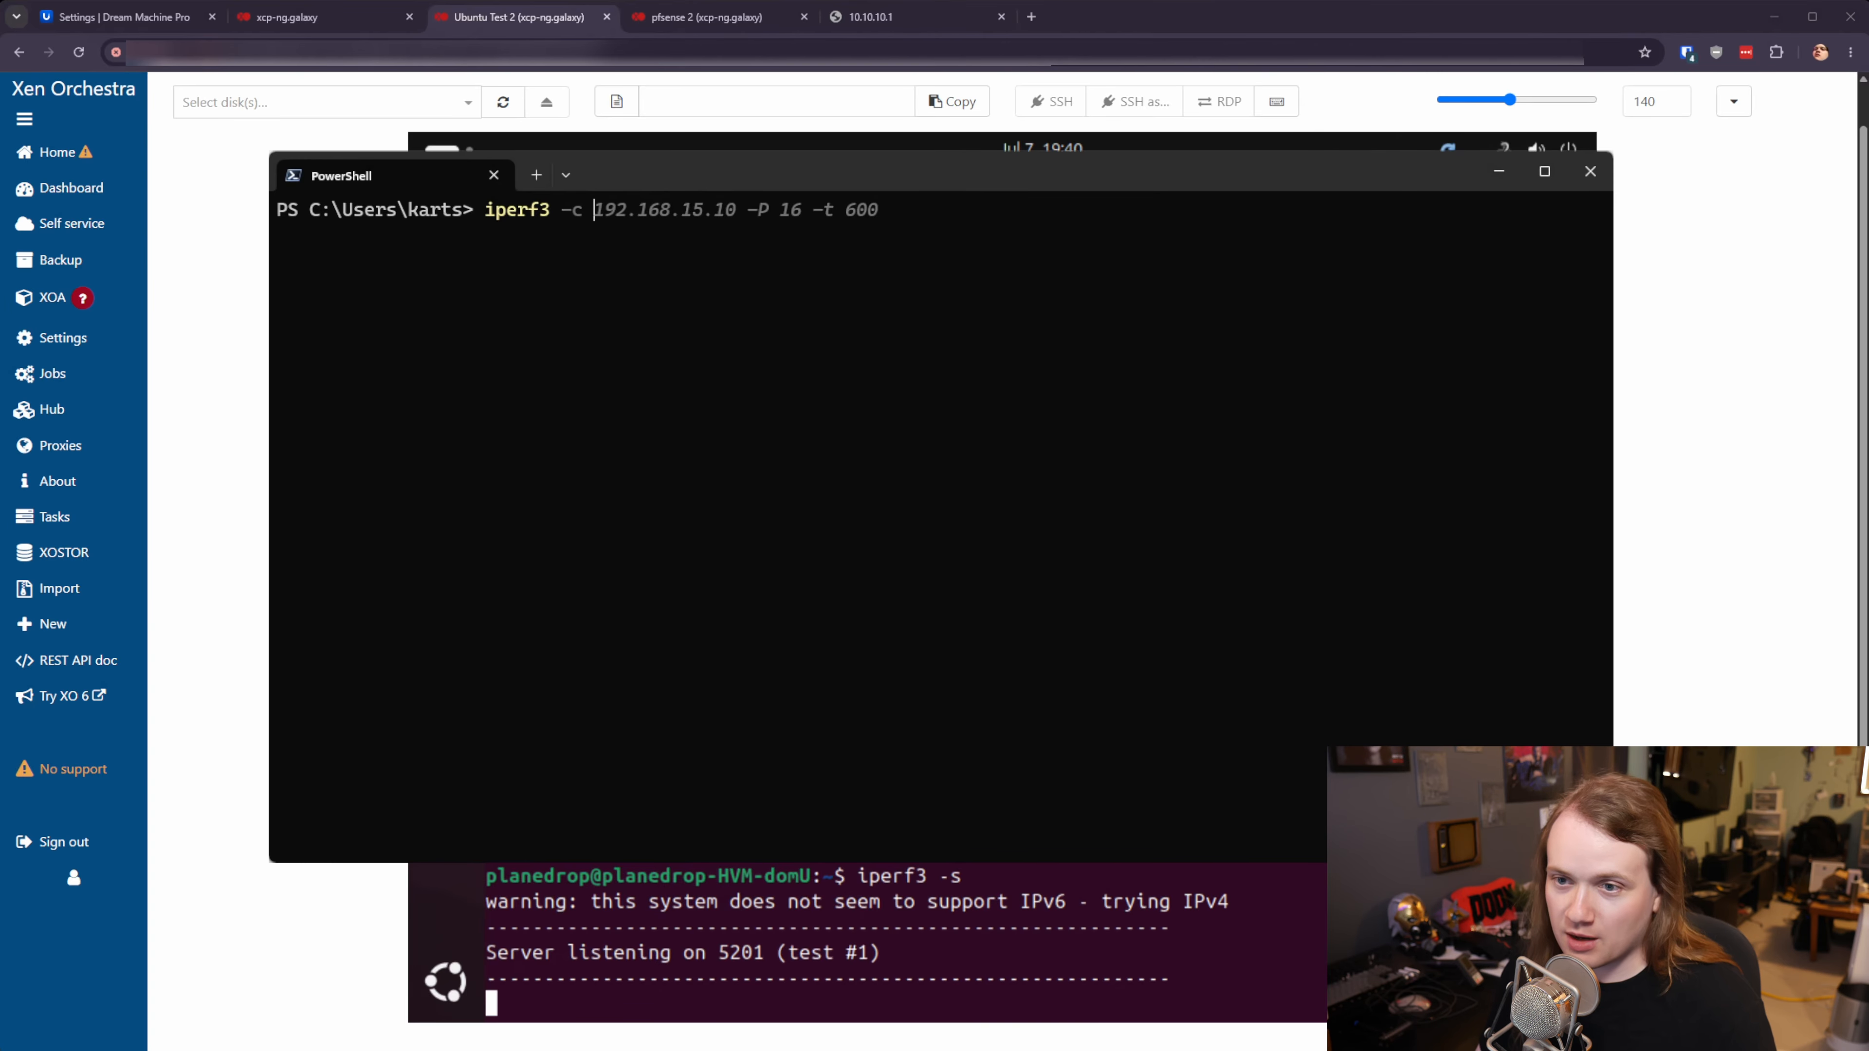
text(192.168.15.)
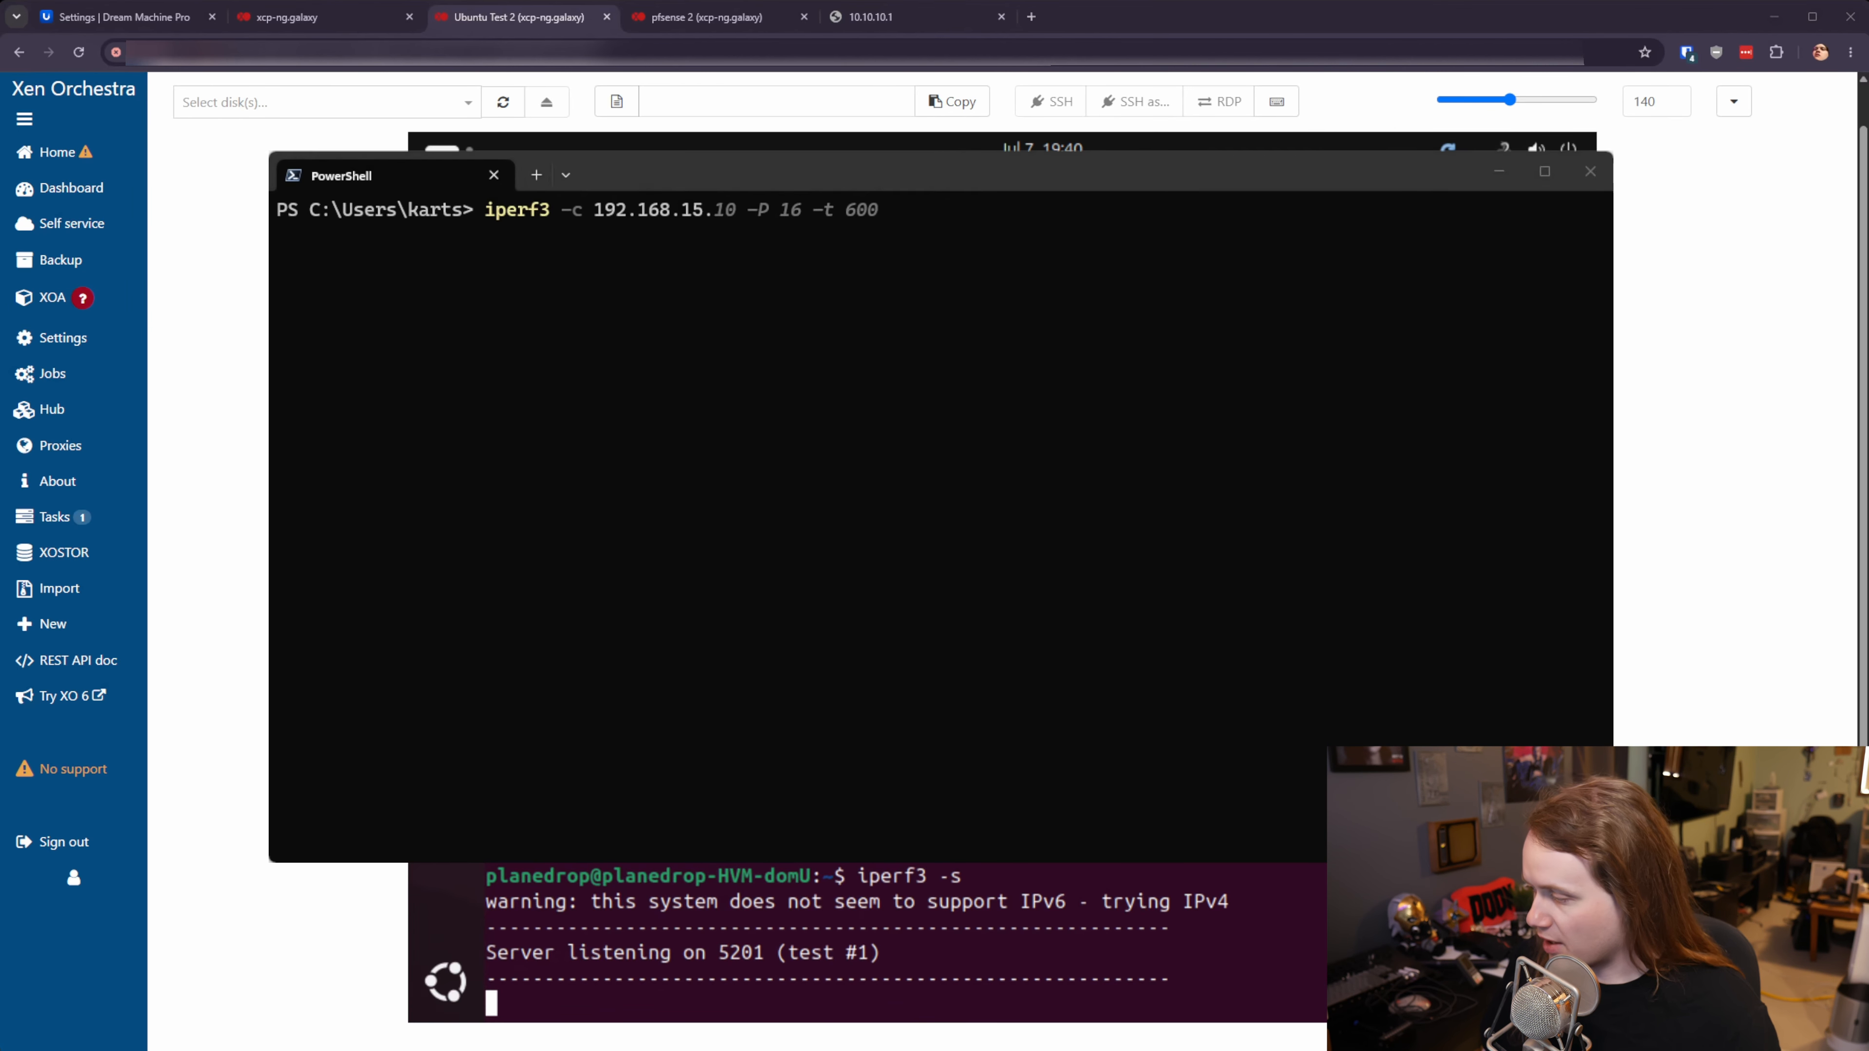
key(alt+Tab)
key(alt+Tab)
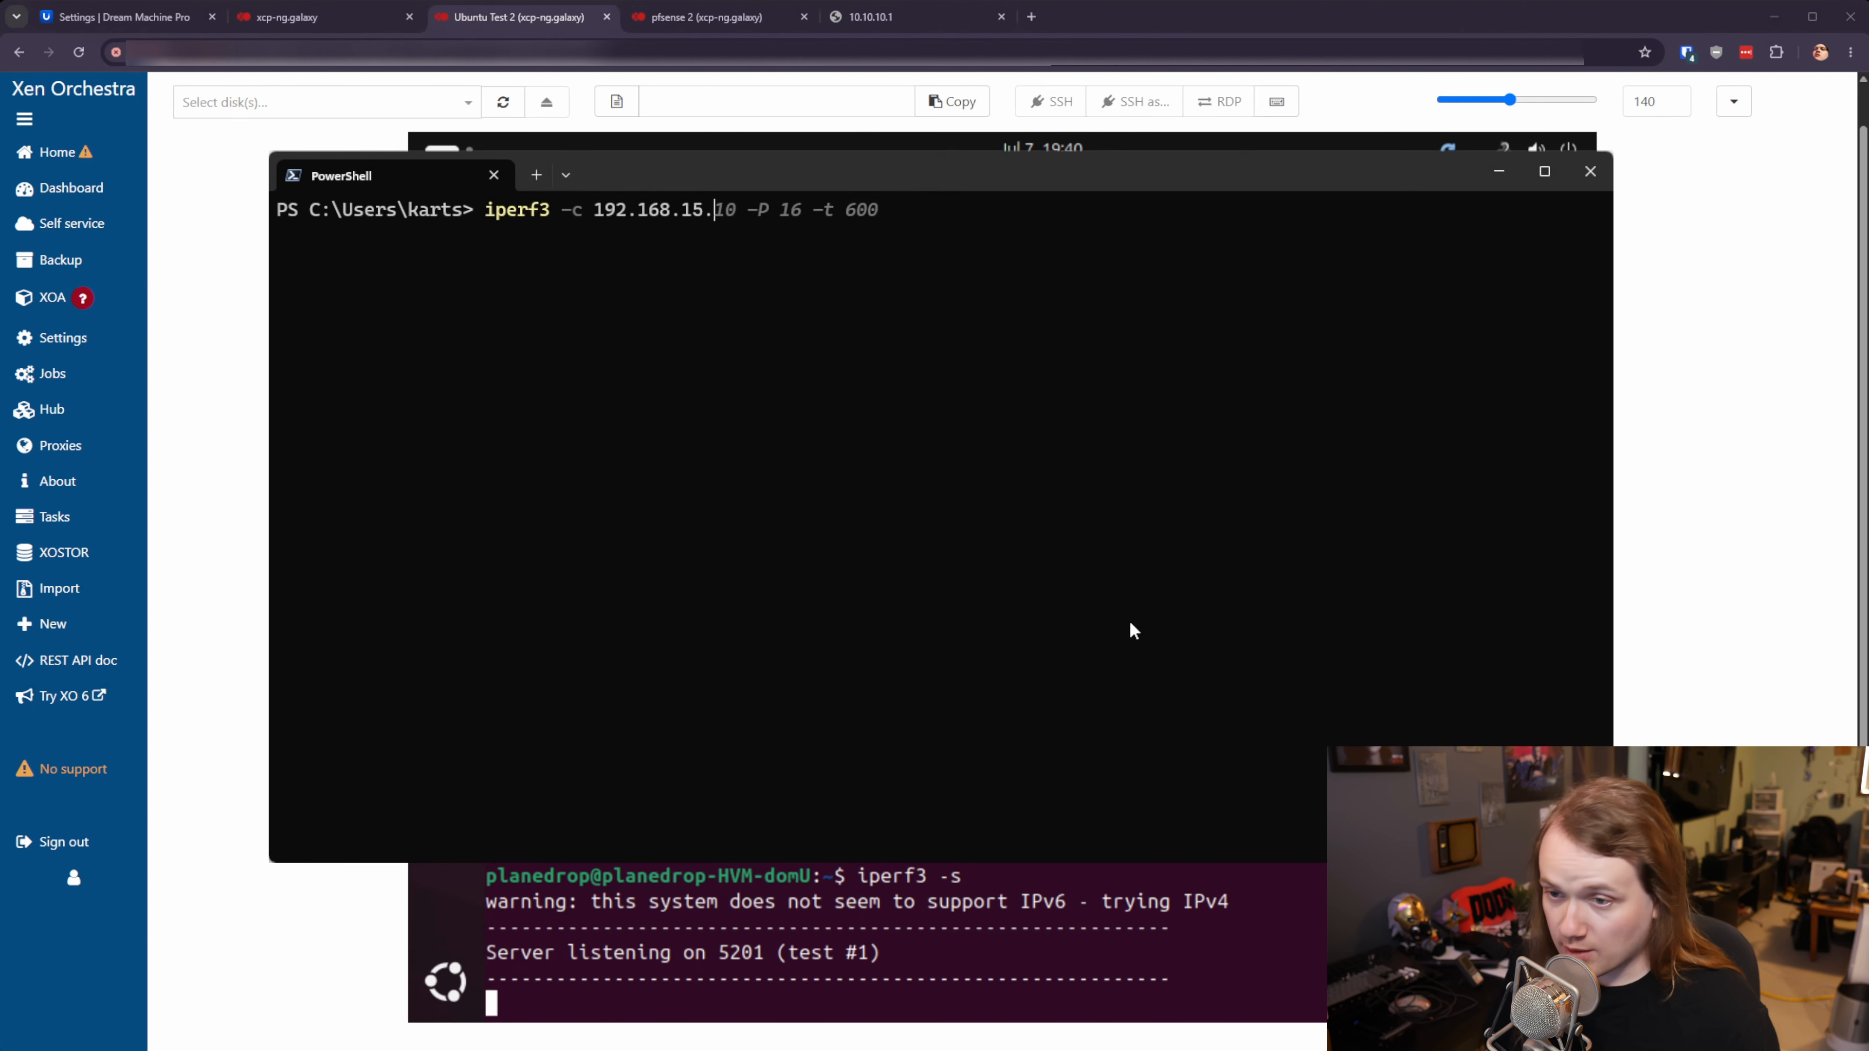
text(0)
key(Return)
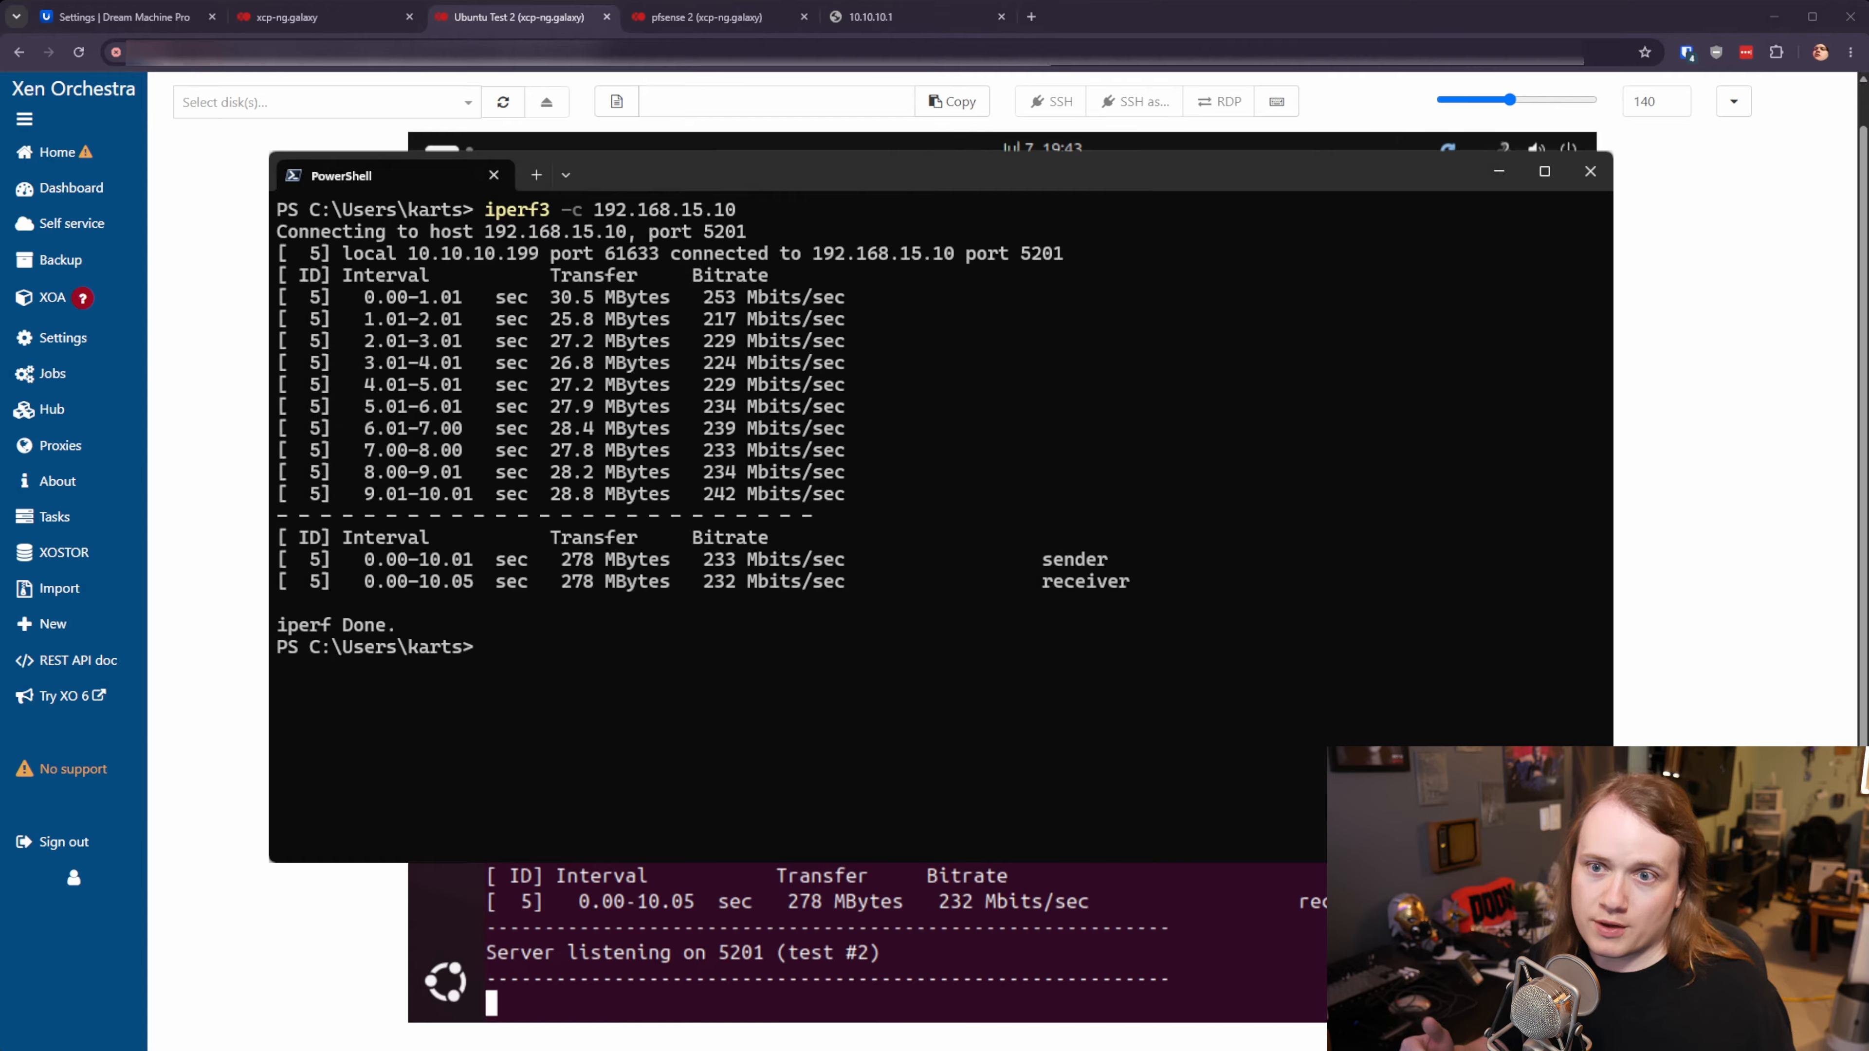
- Rerun the iperf3 test to 192.168.15.10 with '-P 8' for 8 parallel streams
key(Up)
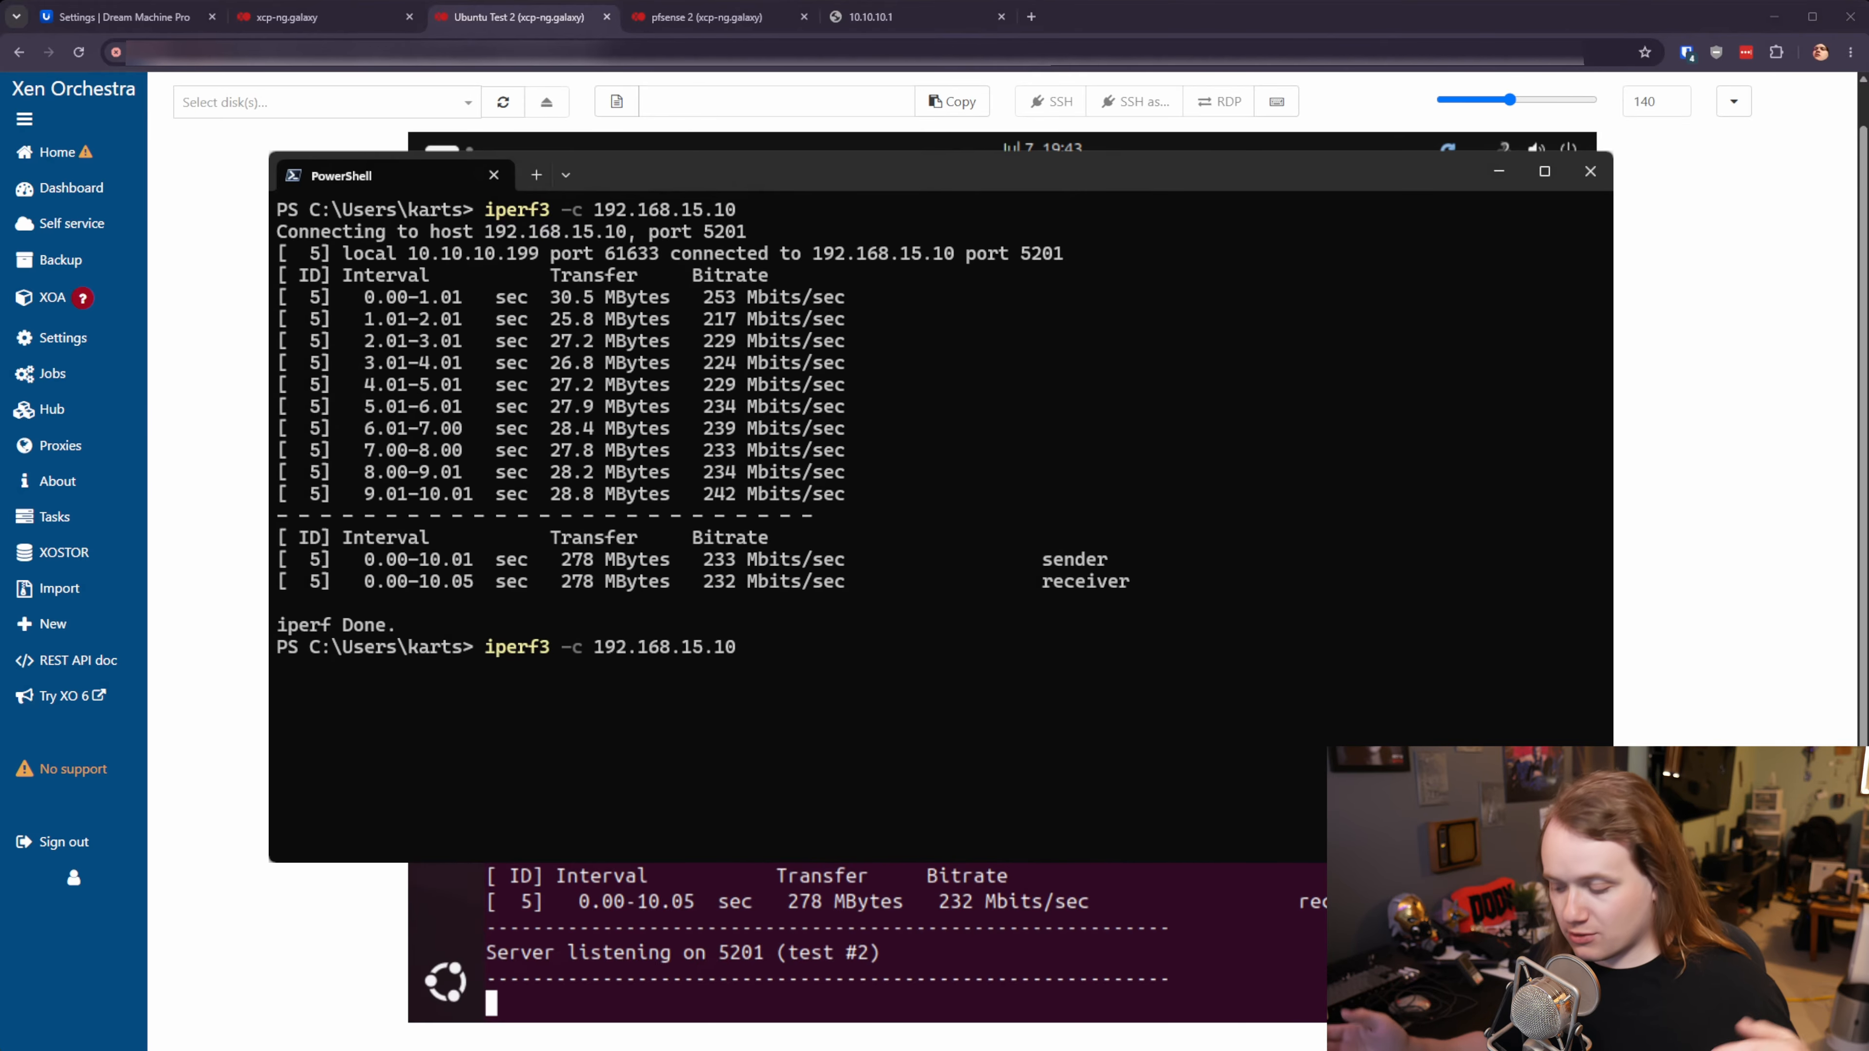
text(-P 8)
key(Return)
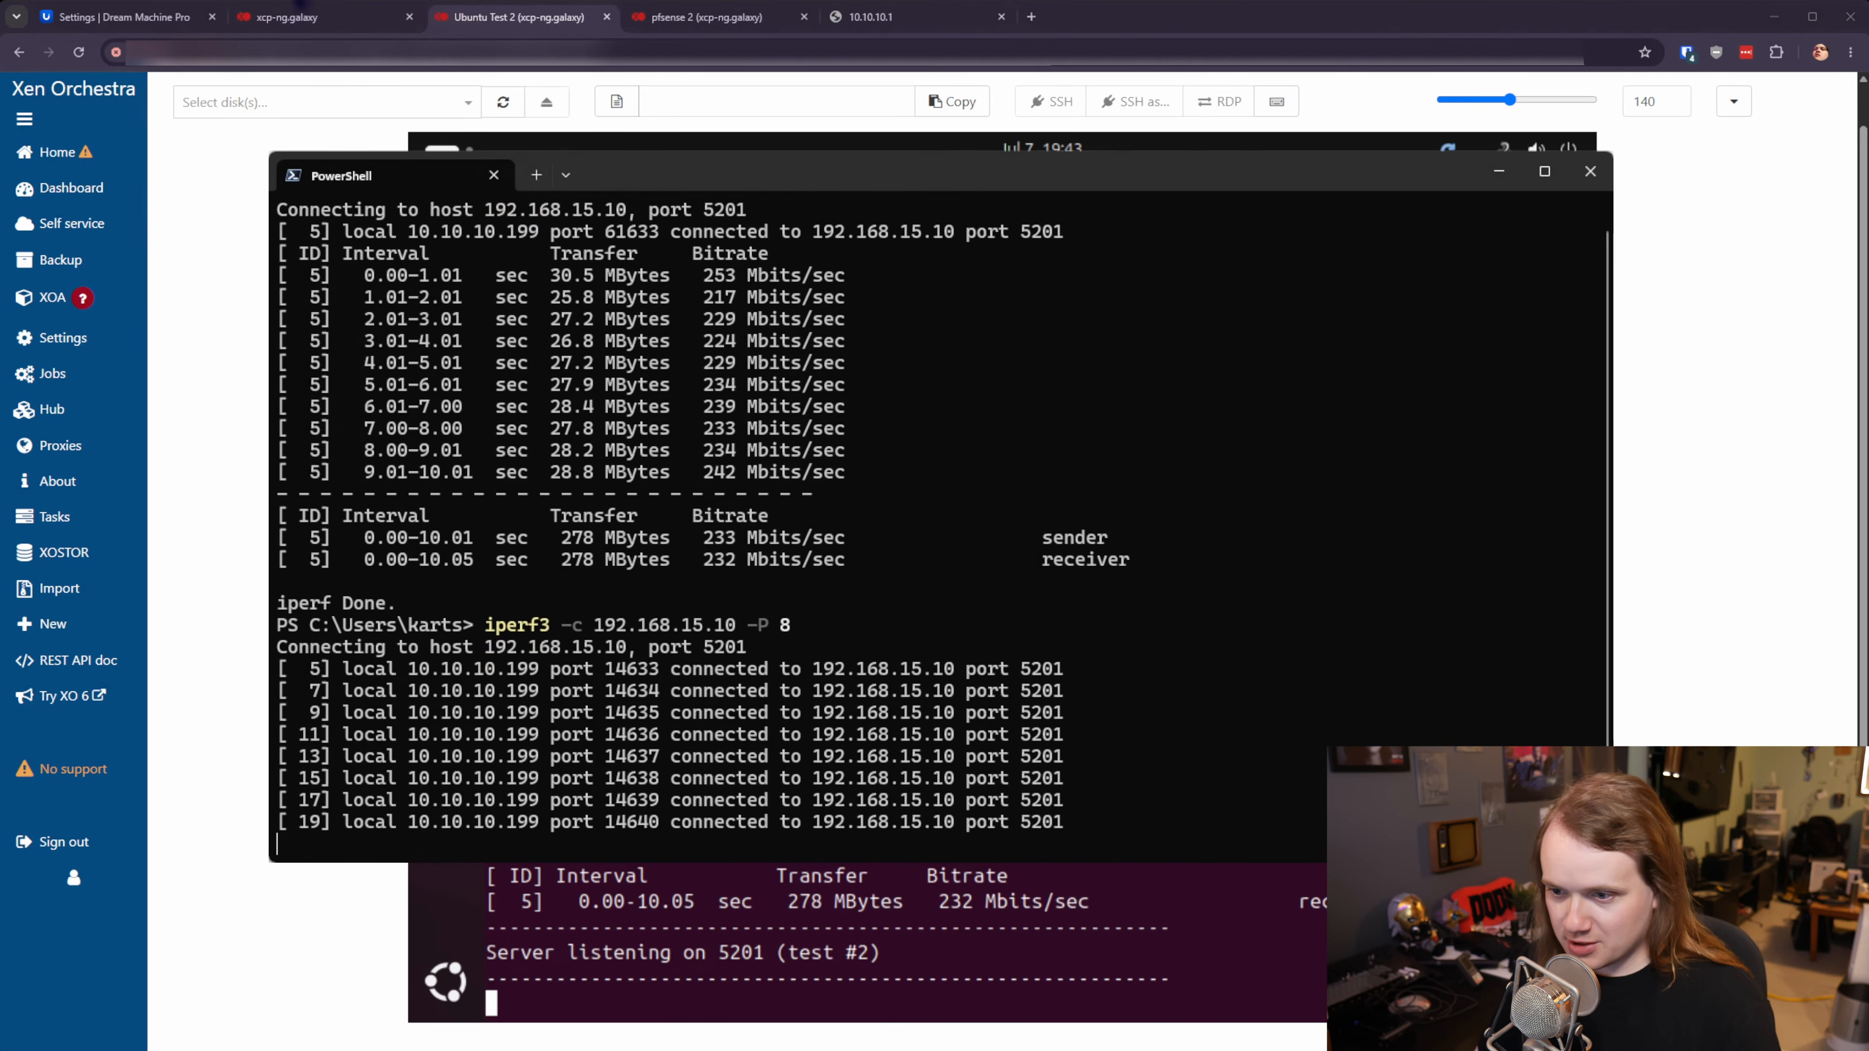